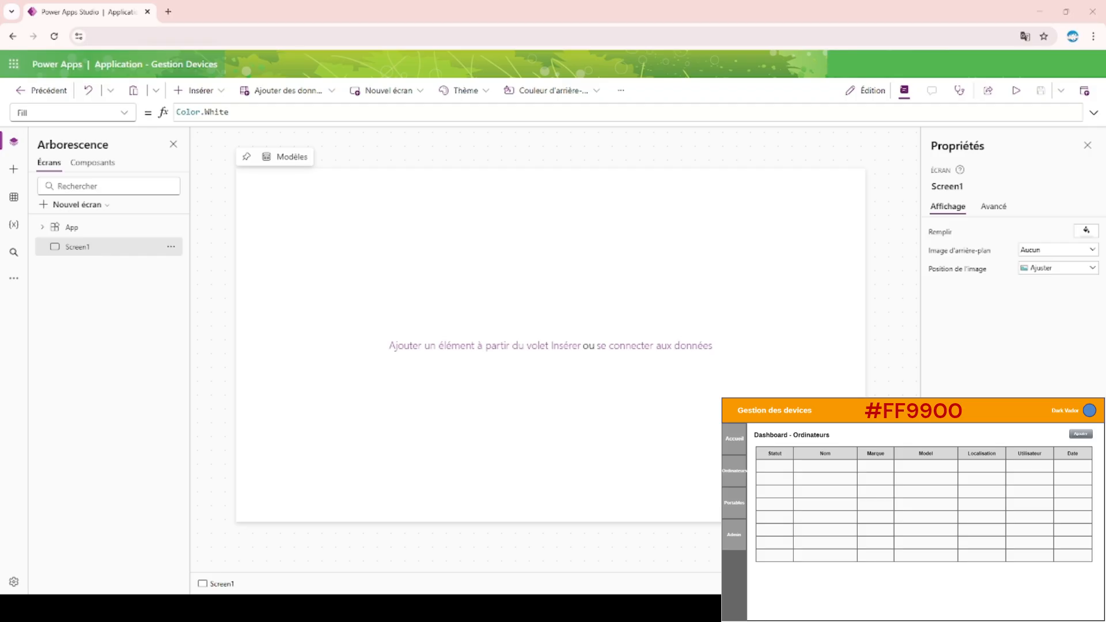
Create two new blank components in the app.
{"action": "left_click", "coordinate": [108, 163]}
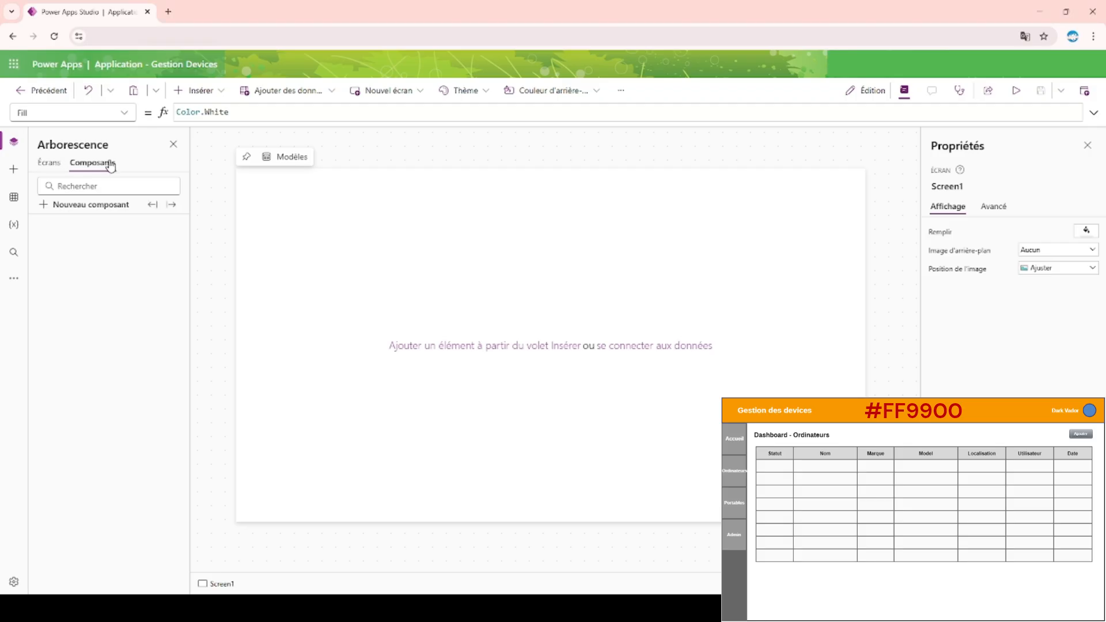
{"action": "left_click", "coordinate": [91, 205]}
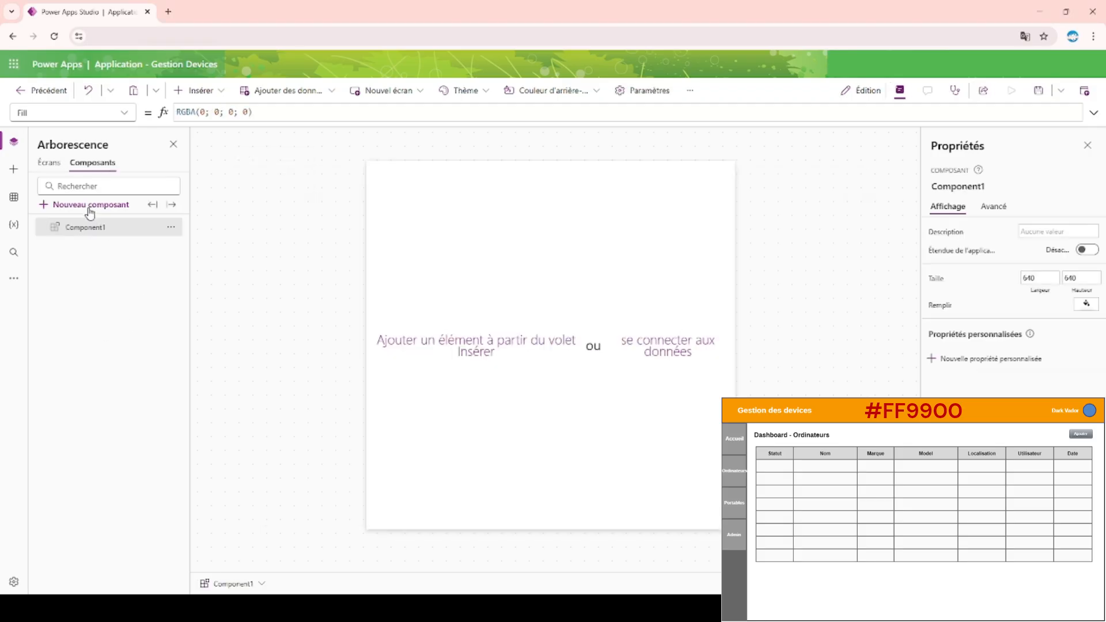
{"action": "left_click", "coordinate": [89, 206]}
Rename the first component as Component_header.
{"action": "double_click", "coordinate": [85, 230]}
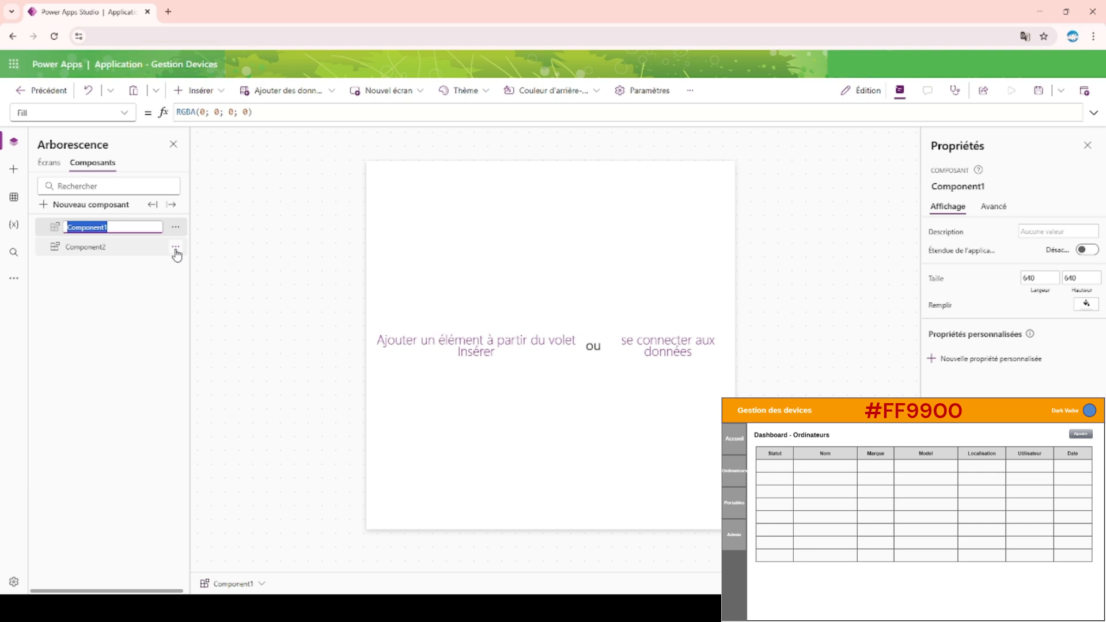
{"action": "key", "text": "Right"}
{"action": "key", "text": "Return"}
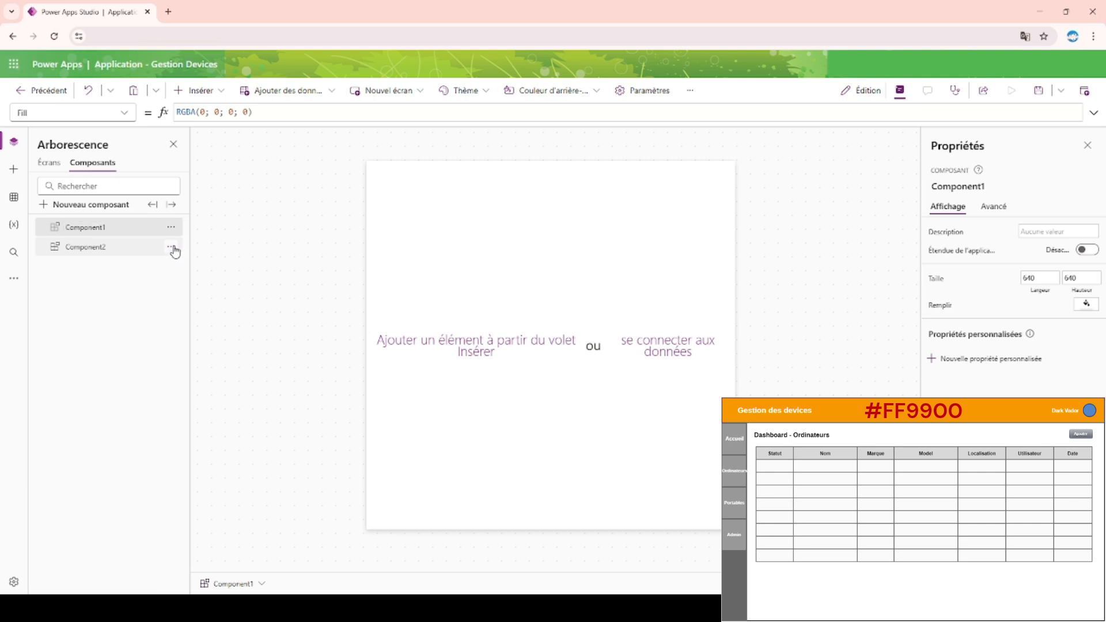
{"action": "left_click", "coordinate": [50, 166]}
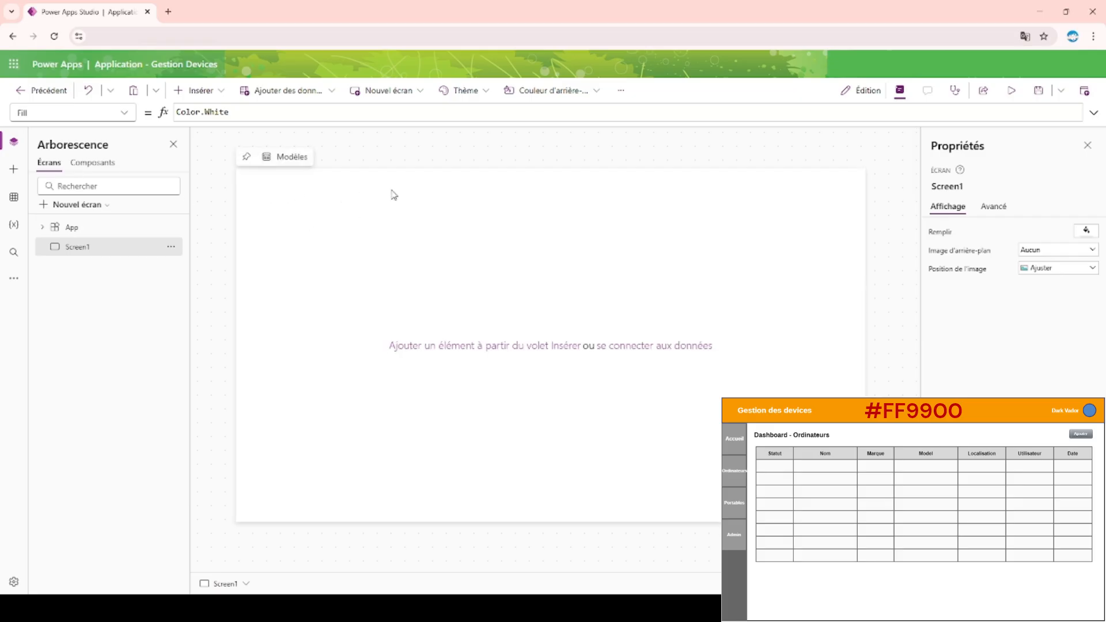
{"action": "left_click", "coordinate": [93, 164]}
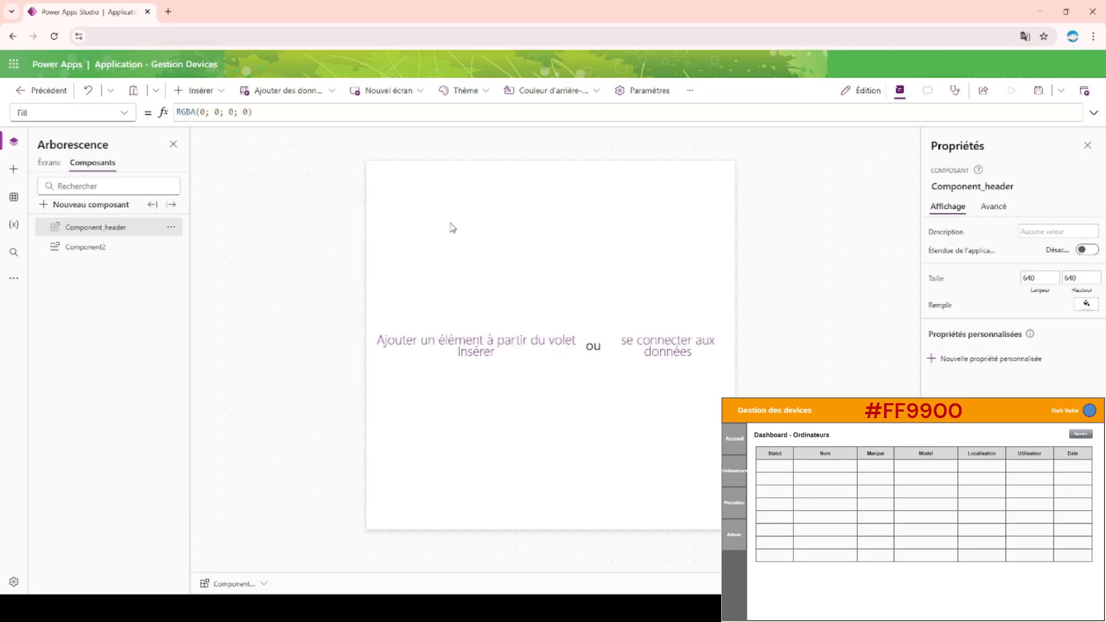
Insert a rectangle shape at the origin corner of the Component_header canvas.
{"action": "left_click", "coordinate": [222, 91]}
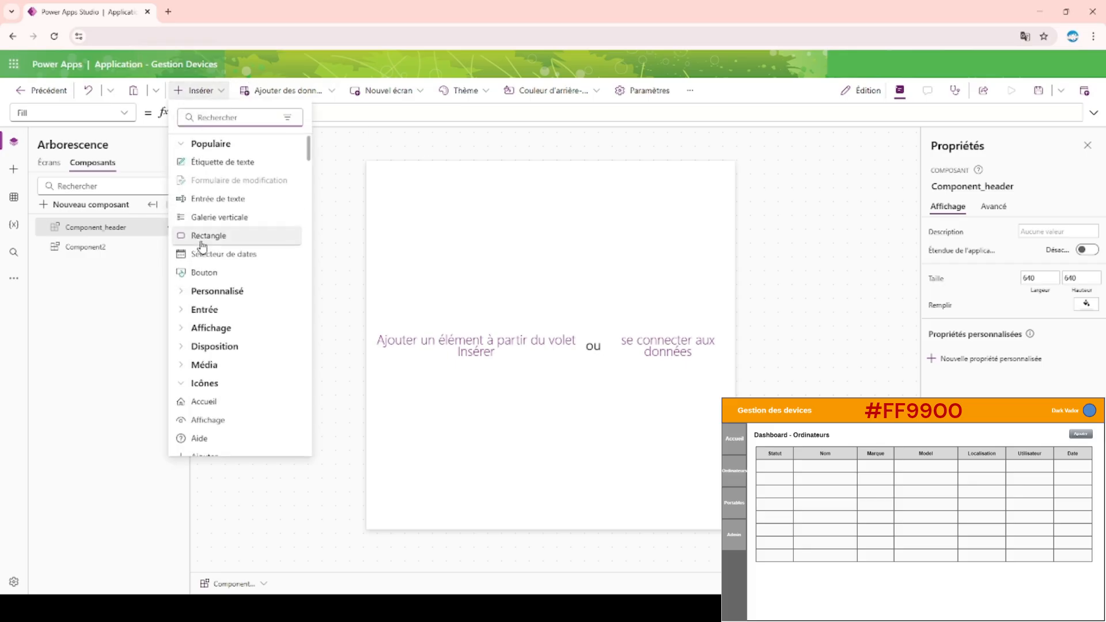
{"action": "type", "text": "rec"}
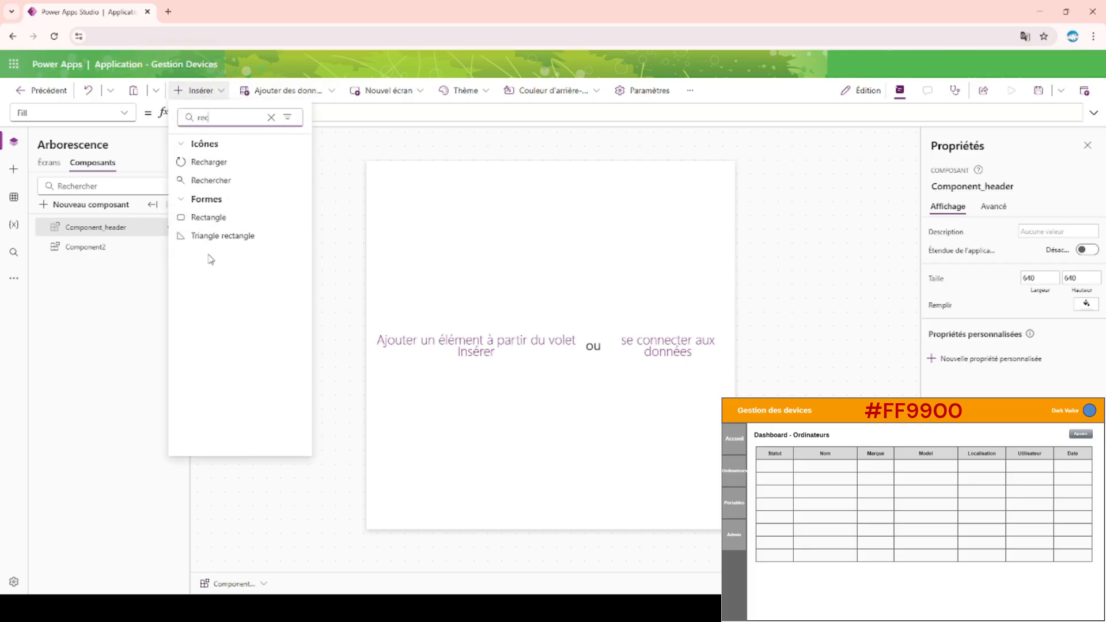
{"action": "left_click_drag", "start_coordinate": [219, 225], "coordinate": [383, 170]}
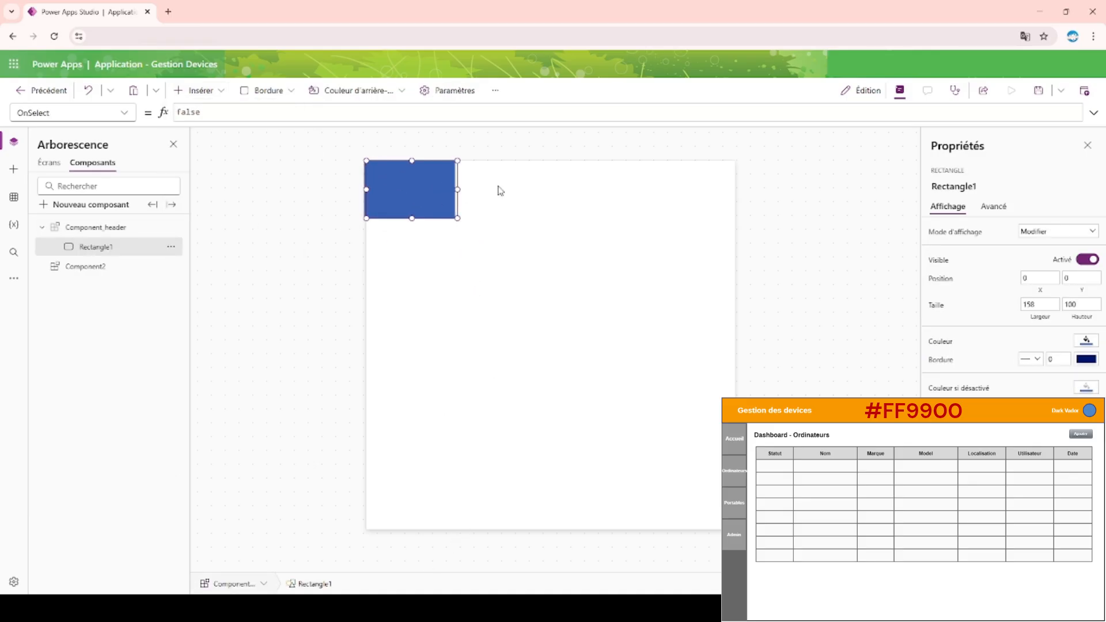
Stretch the header rectangle to the component's full 640 width and set its height to 80.
{"action": "left_click_drag", "start_coordinate": [453, 189], "coordinate": [775, 176]}
{"action": "double_click", "coordinate": [1069, 301]}
{"action": "type", "text": "80"}
{"action": "left_click", "coordinate": [832, 234]}
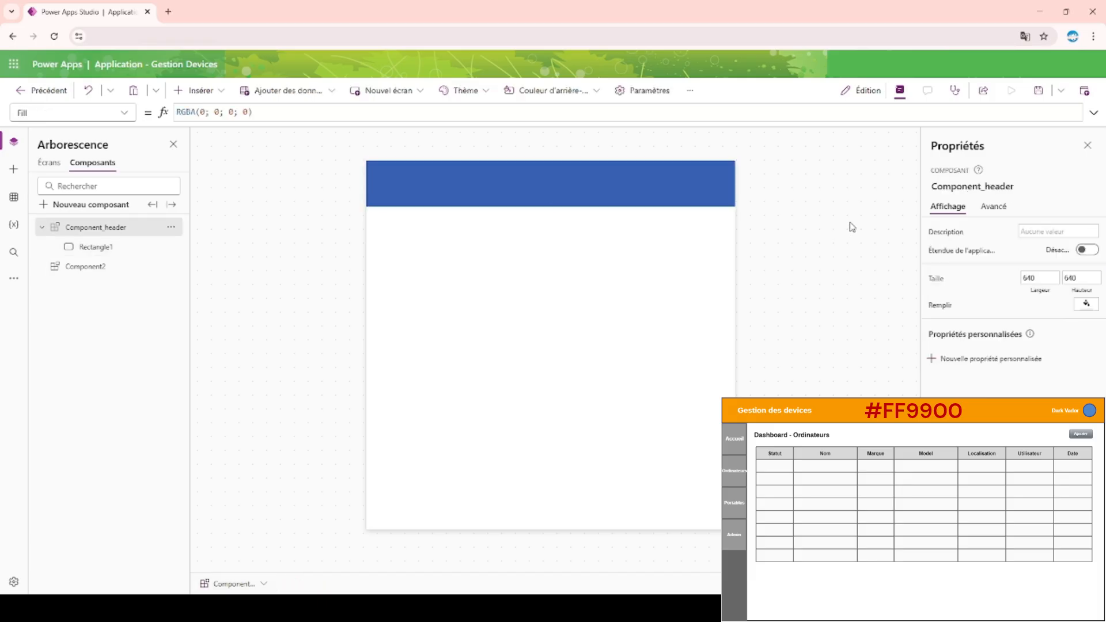
{"action": "left_click", "coordinate": [665, 180]}
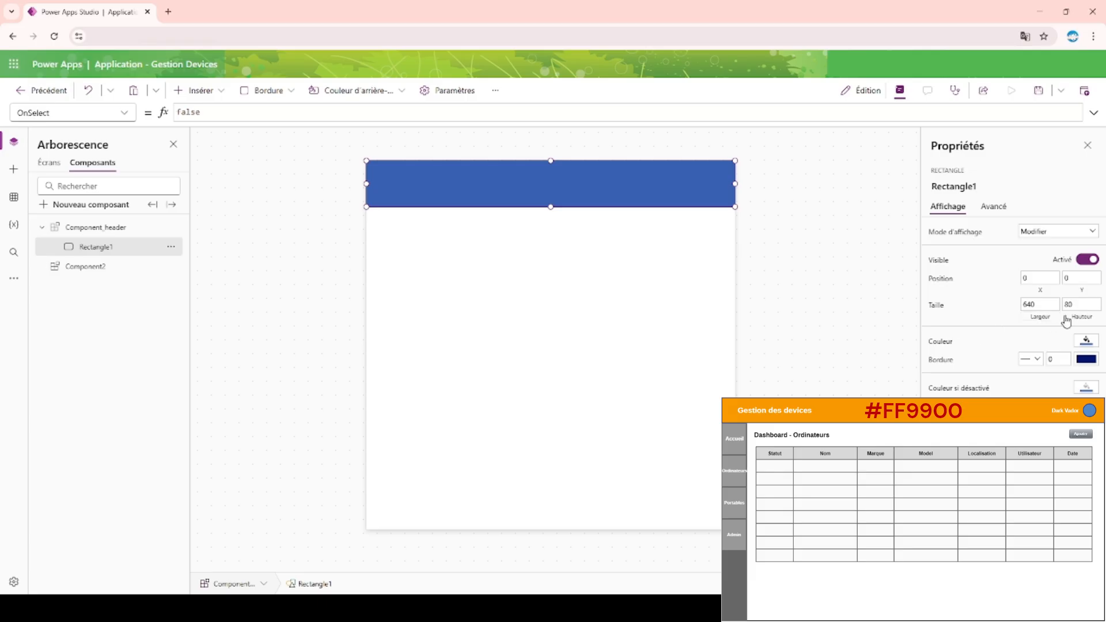
{"action": "left_click", "coordinate": [888, 280]}
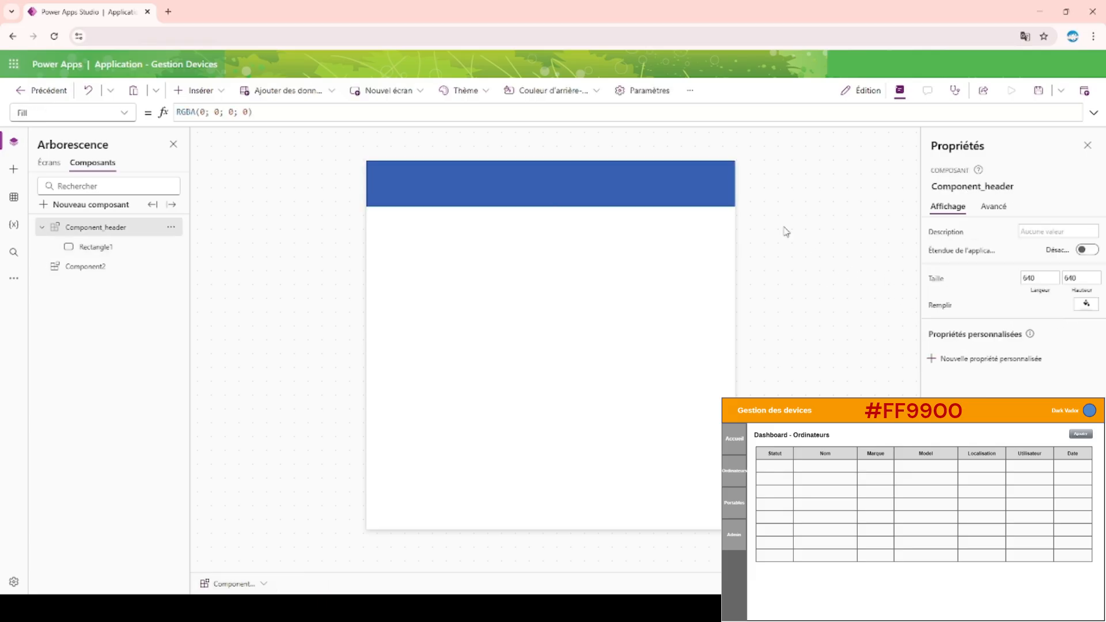
Insert the Component_header component on Screen1 and resize it to the full 1366 screen width and about 451 high.
{"action": "left_click", "coordinate": [49, 162]}
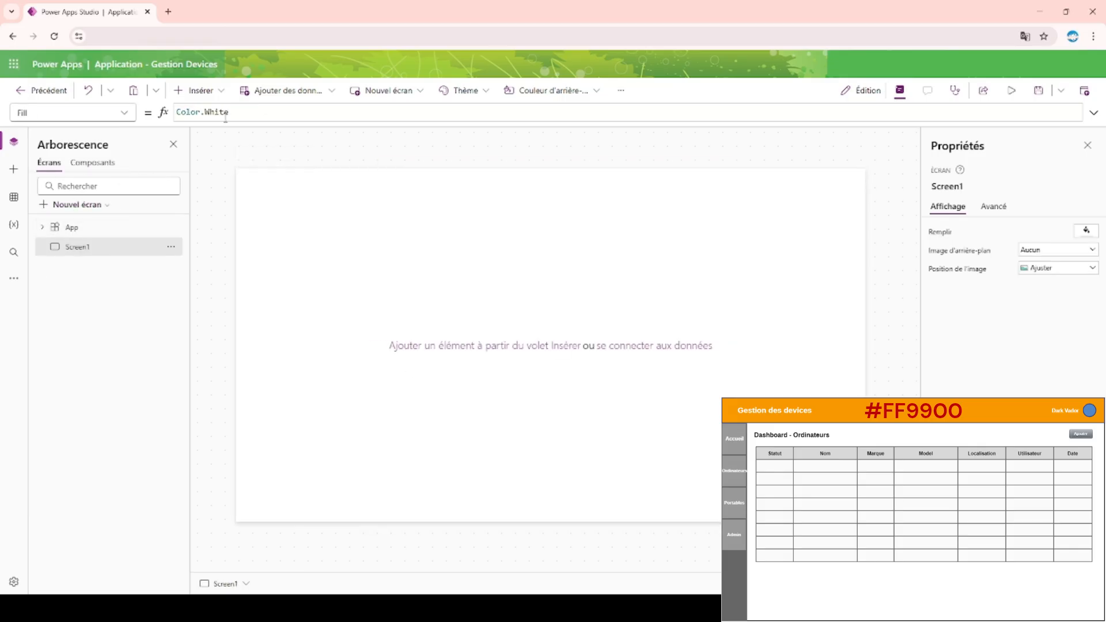
{"action": "left_click", "coordinate": [203, 91]}
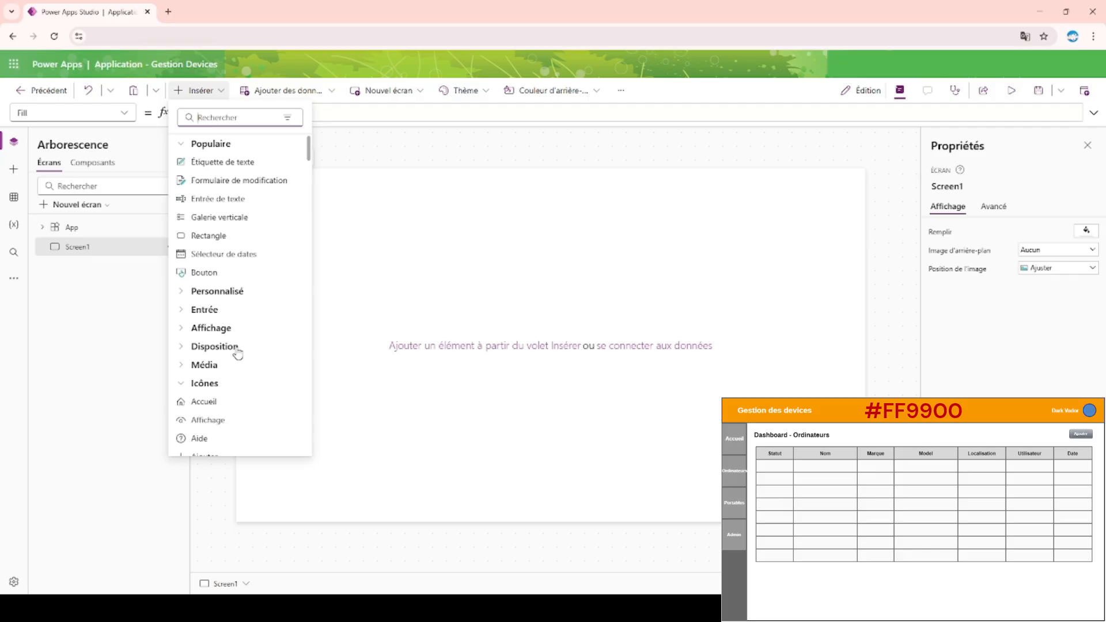
{"action": "scroll", "coordinate": [241, 361], "scroll_direction": "down", "scroll_amount": 2}
{"action": "scroll", "coordinate": [245, 366], "scroll_direction": "up", "scroll_amount": 2}
{"action": "left_click", "coordinate": [242, 301]}
{"action": "left_click", "coordinate": [257, 310]}
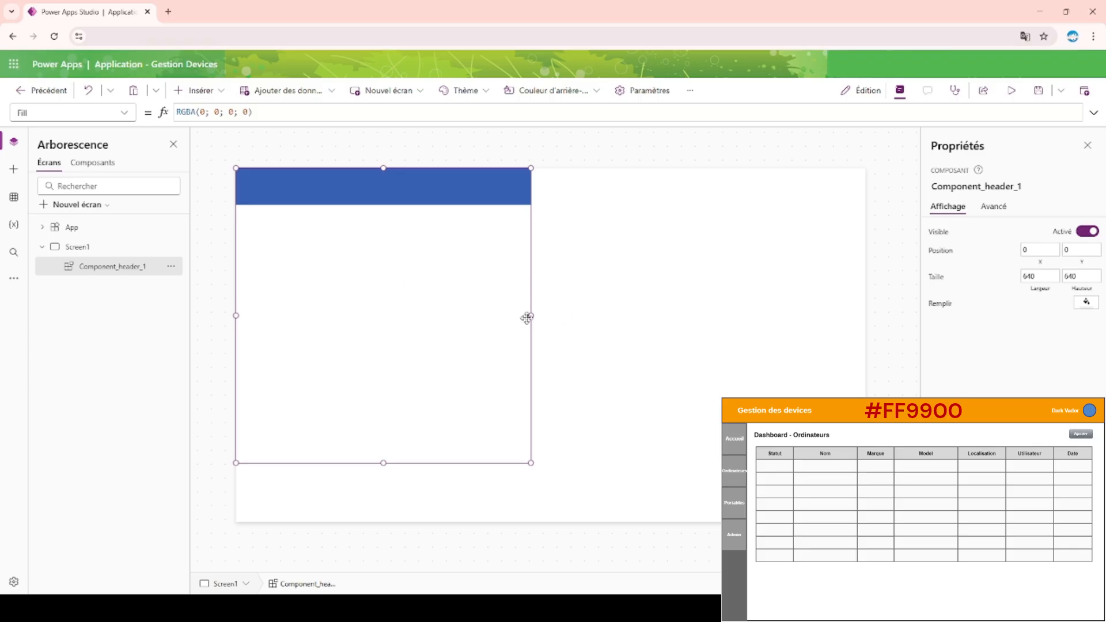
{"action": "left_click_drag", "start_coordinate": [531, 316], "coordinate": [874, 314]}
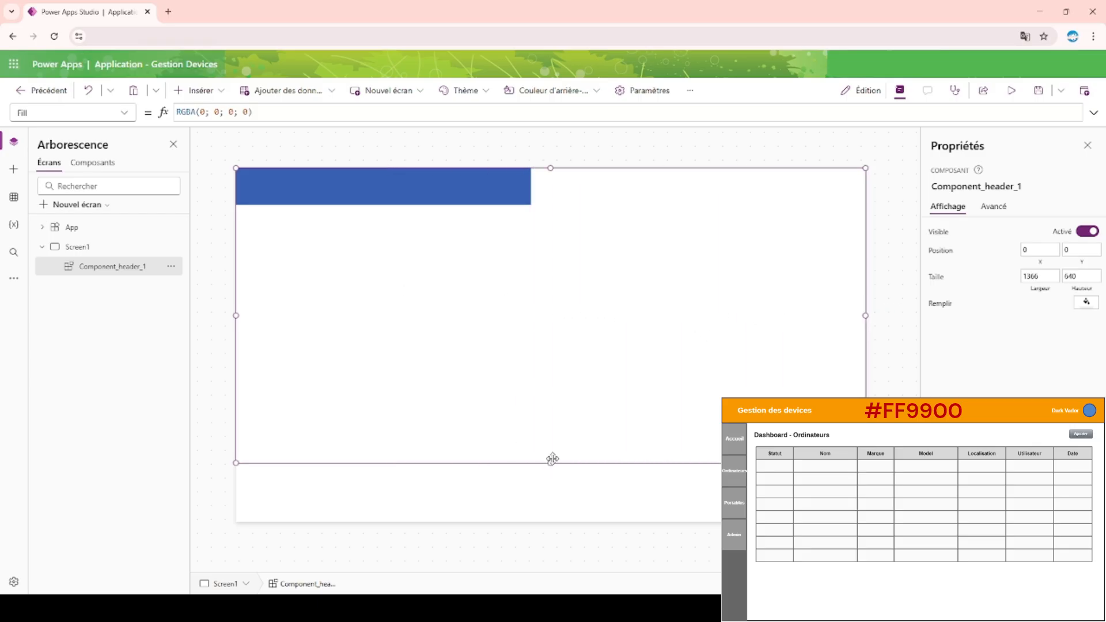
{"action": "left_click_drag", "start_coordinate": [553, 461], "coordinate": [573, 376]}
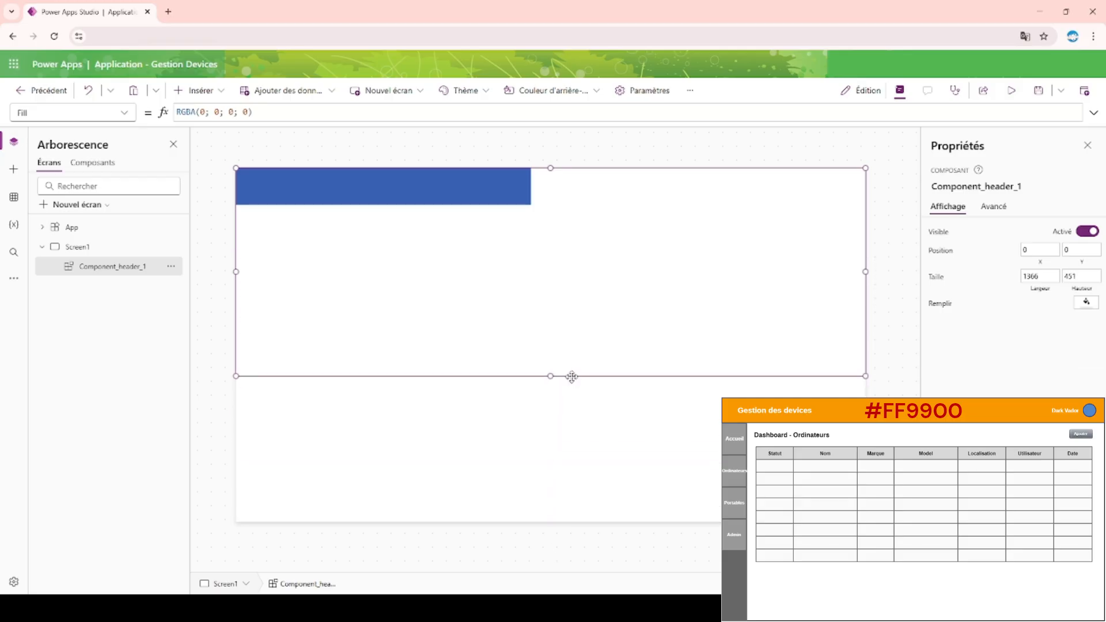
Set the height of the Component_header component definition to 80.
{"action": "left_click", "coordinate": [88, 168]}
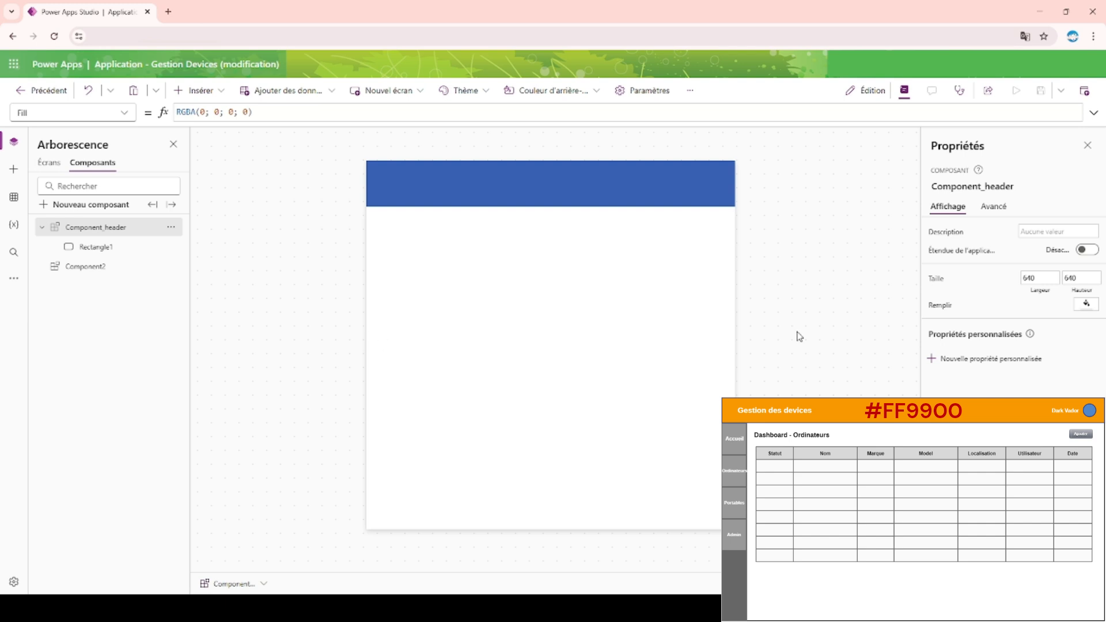
{"action": "left_click", "coordinate": [1089, 278]}
{"action": "type", "text": "80"}
{"action": "key", "text": "Return"}
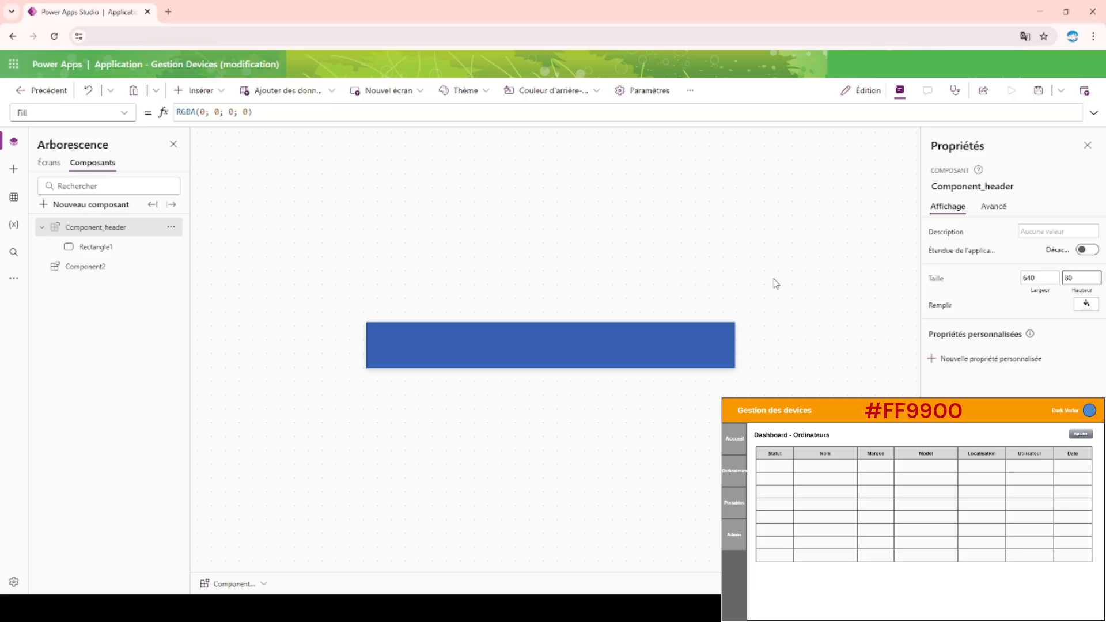
Set the Component_header component's Width formula to App.Width.
{"action": "left_click", "coordinate": [1040, 281]}
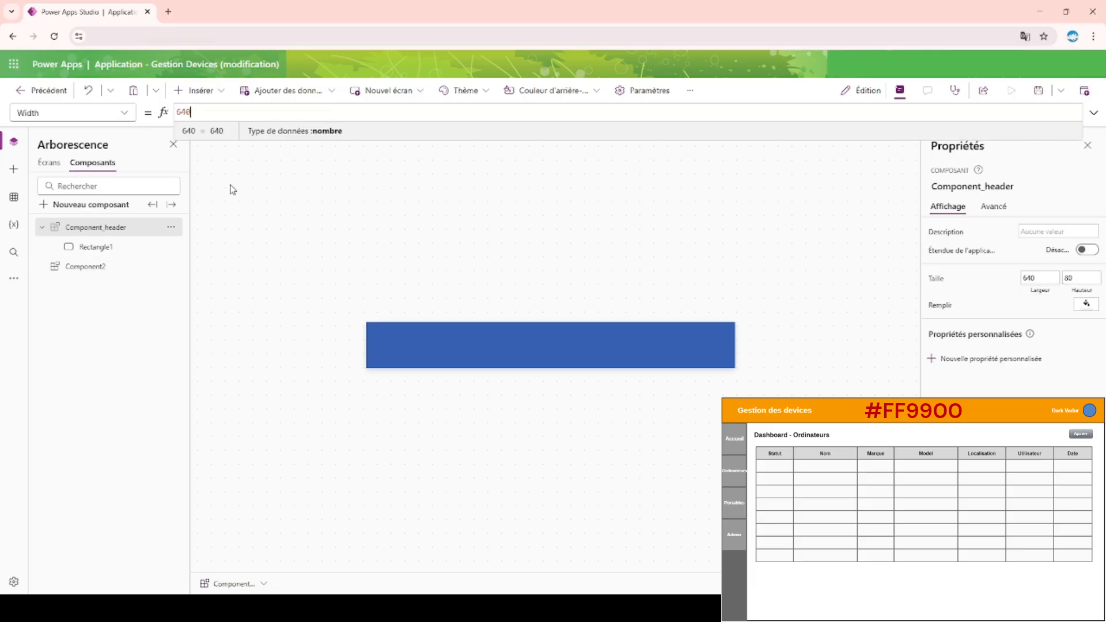
{"action": "double_click", "coordinate": [184, 111]}
{"action": "type", "text": "App."}
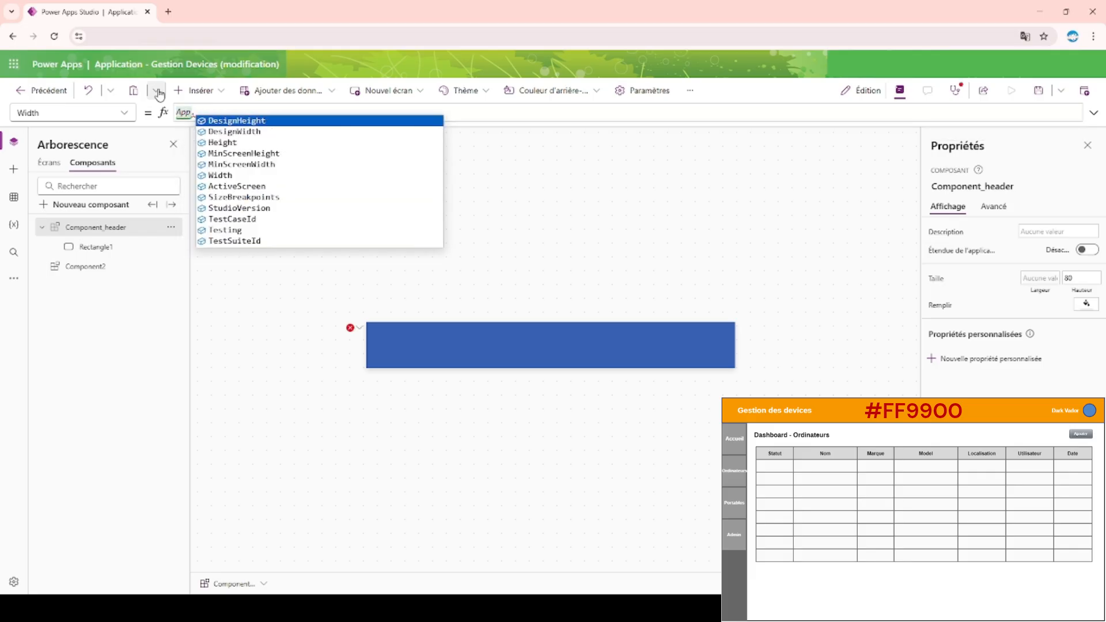
{"action": "key", "text": "Down"}
{"action": "key", "text": "Down"}
{"action": "key", "text": "Down"}
{"action": "key", "text": "Down"}
{"action": "key", "text": "Down"}
{"action": "key", "text": "Tab"}
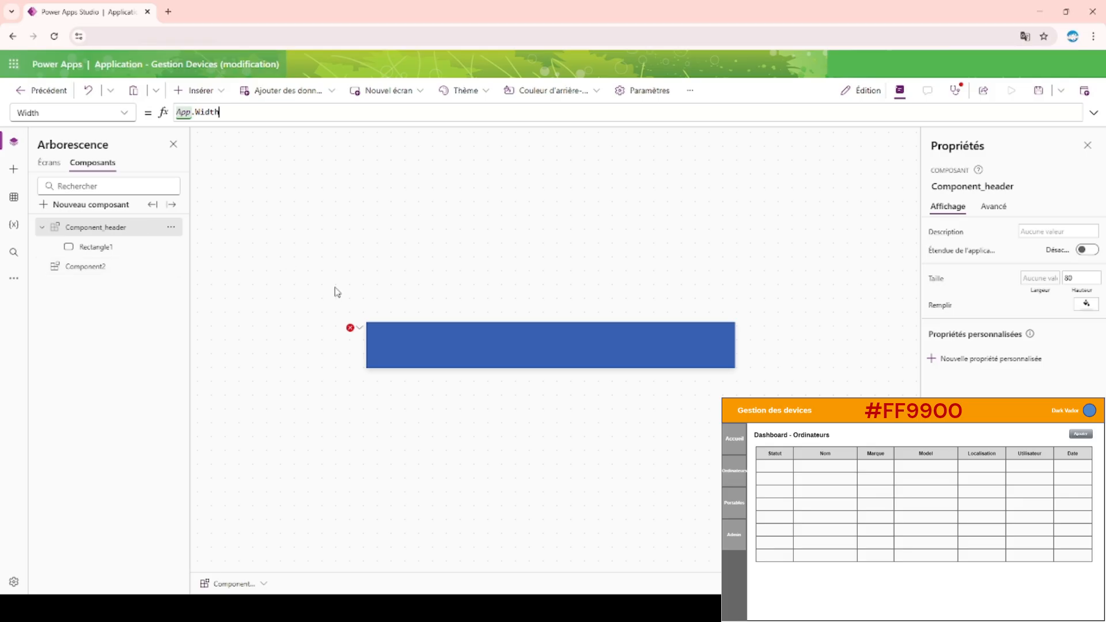
Set the Width formula of the rectangle inside the header component to Parent.Width.
{"action": "left_click", "coordinate": [464, 350]}
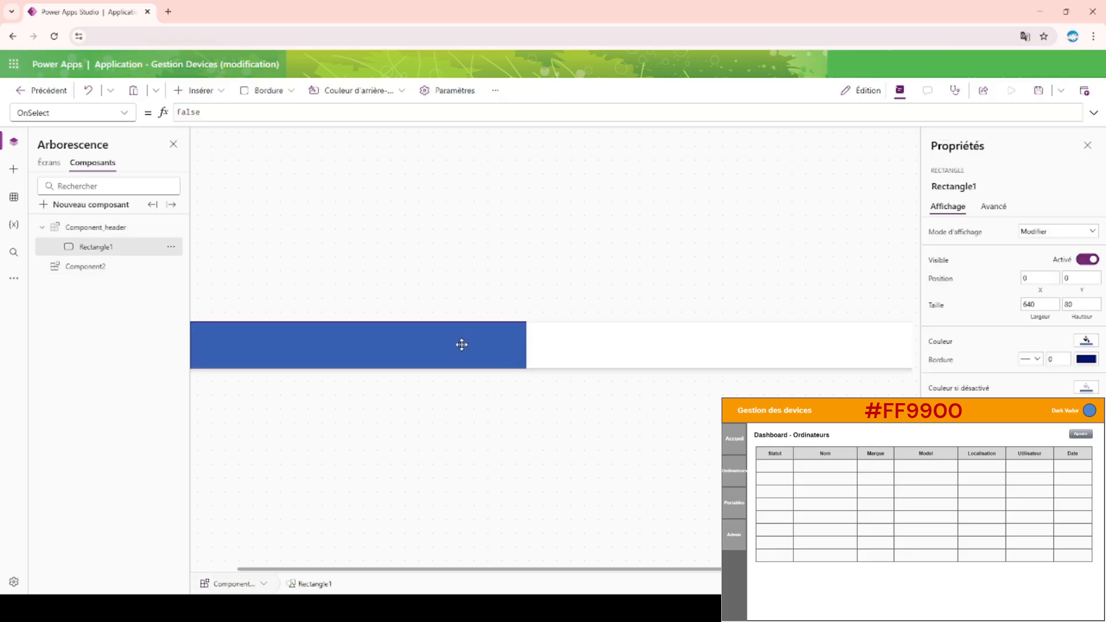
{"action": "left_click", "coordinate": [1041, 305]}
{"action": "key", "text": "ctrl+a"}
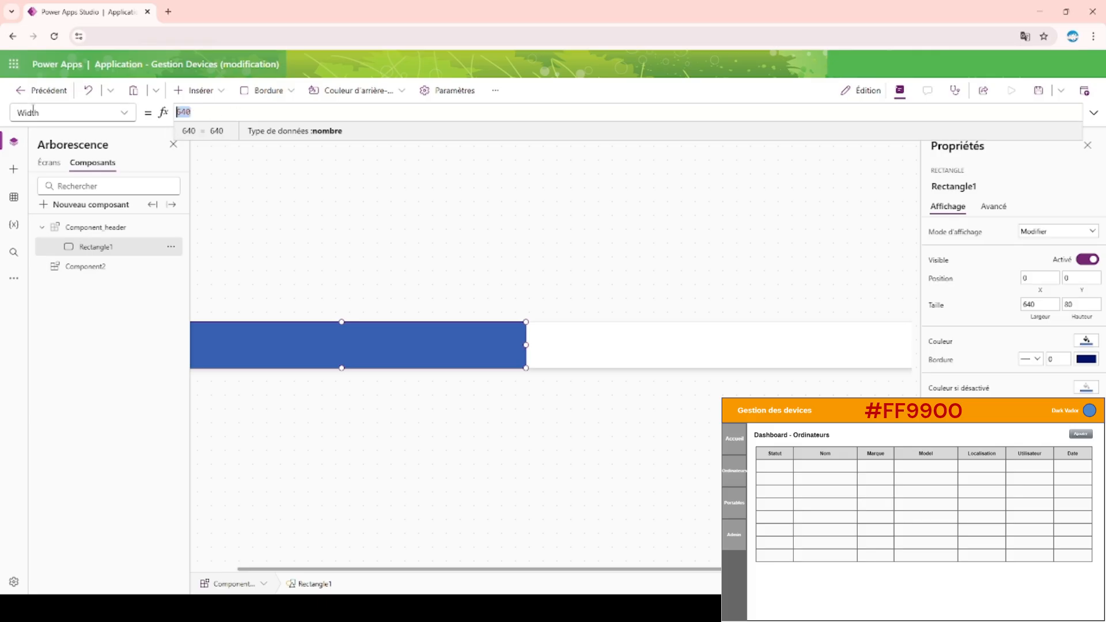
{"action": "type", "text": "Parent"}
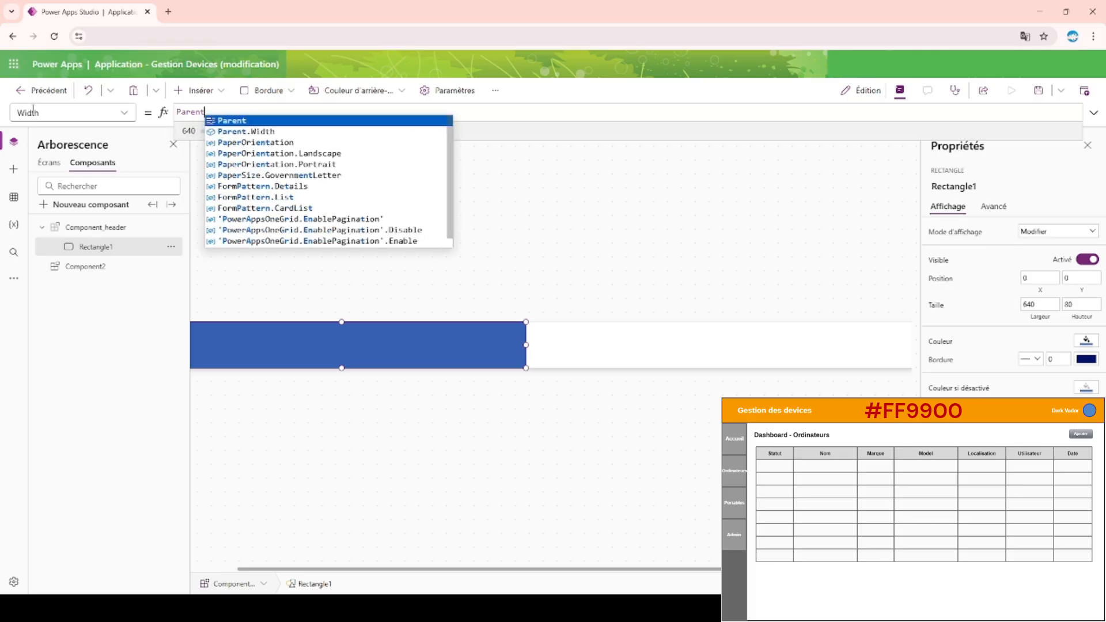
{"action": "type", "text": "."}
{"action": "key", "text": "Down"}
{"action": "key", "text": "Return"}
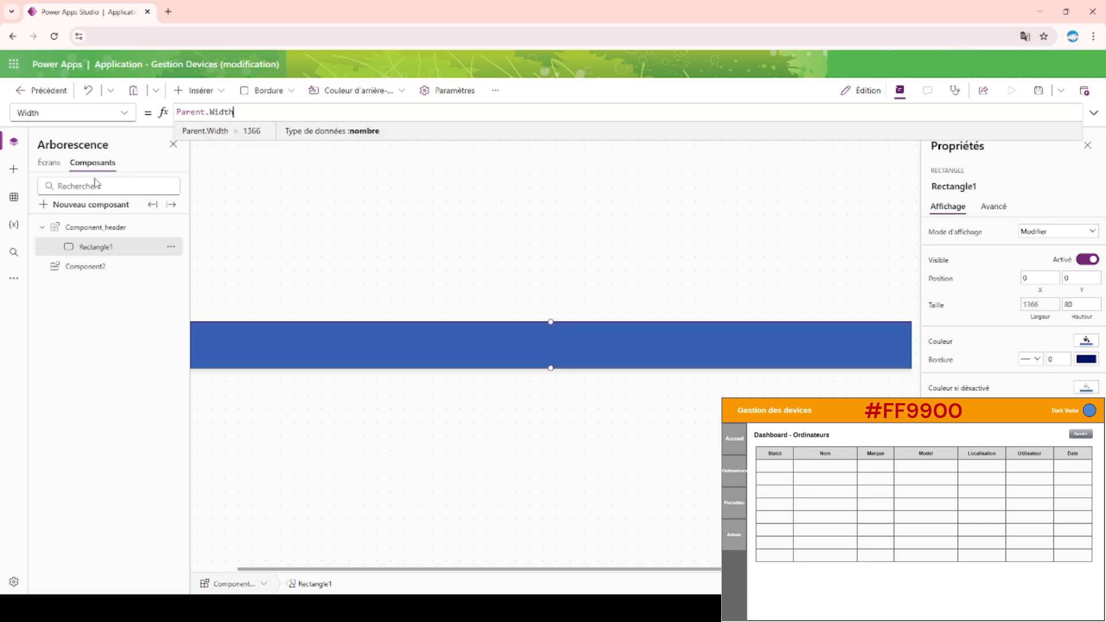
Check how the header spans Screen1 and review the Width formulas of the rectangle and its component.
{"action": "left_click", "coordinate": [39, 165]}
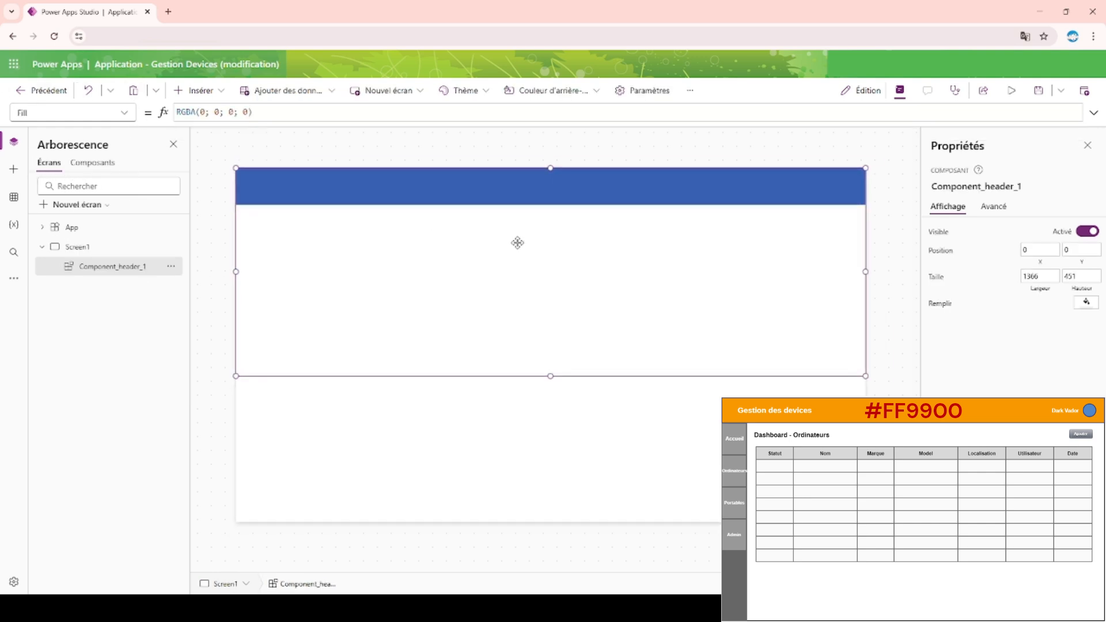
{"action": "left_click", "coordinate": [284, 142]}
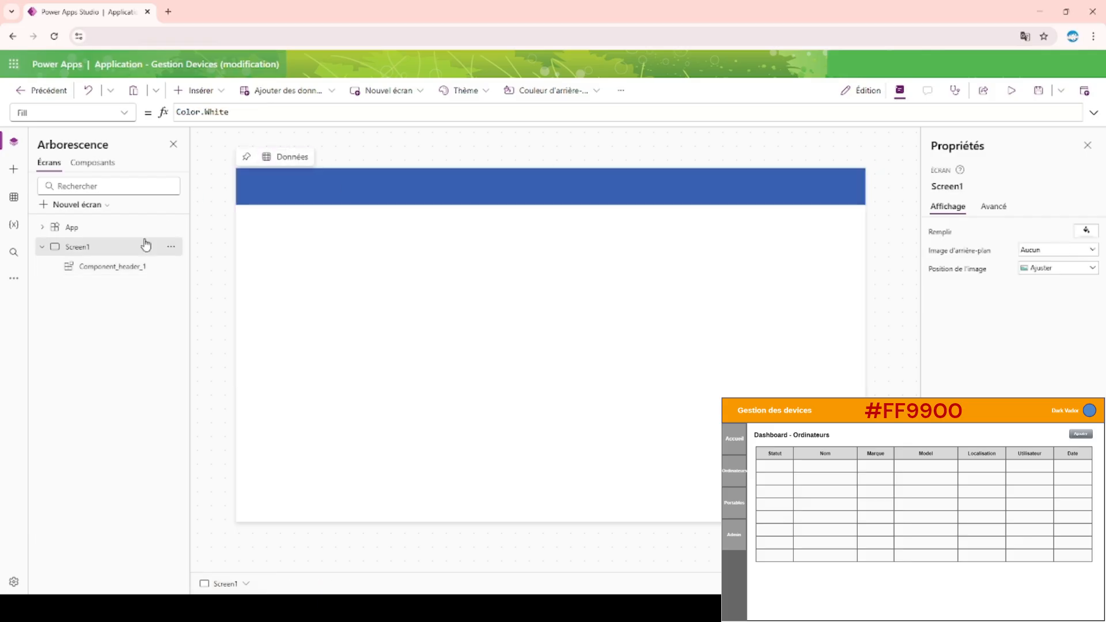
{"action": "left_click", "coordinate": [97, 166]}
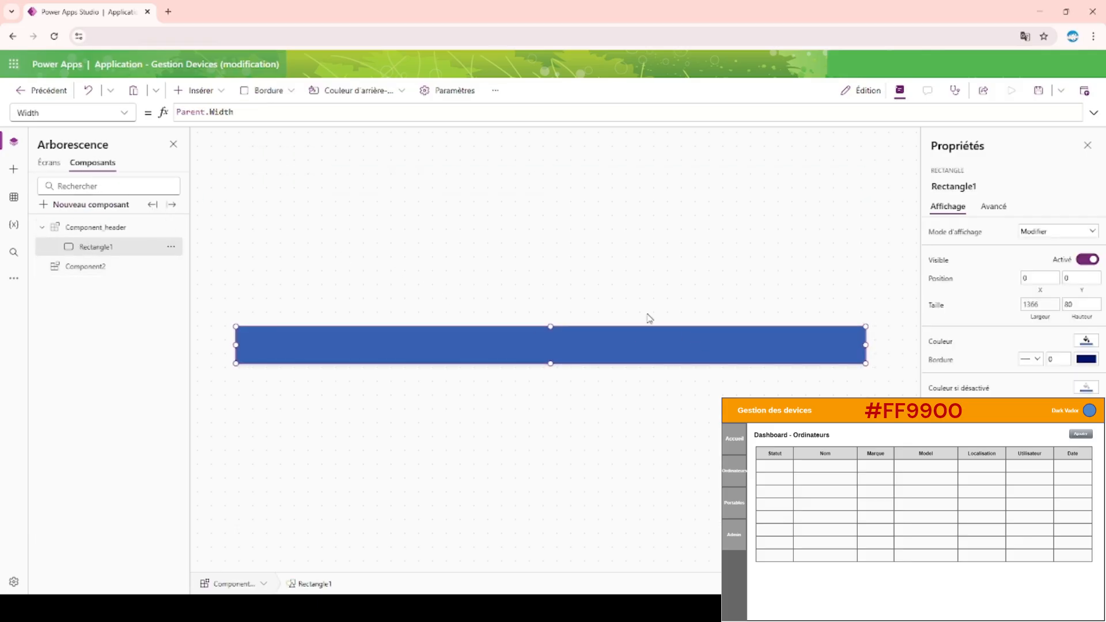
{"action": "left_click", "coordinate": [95, 229]}
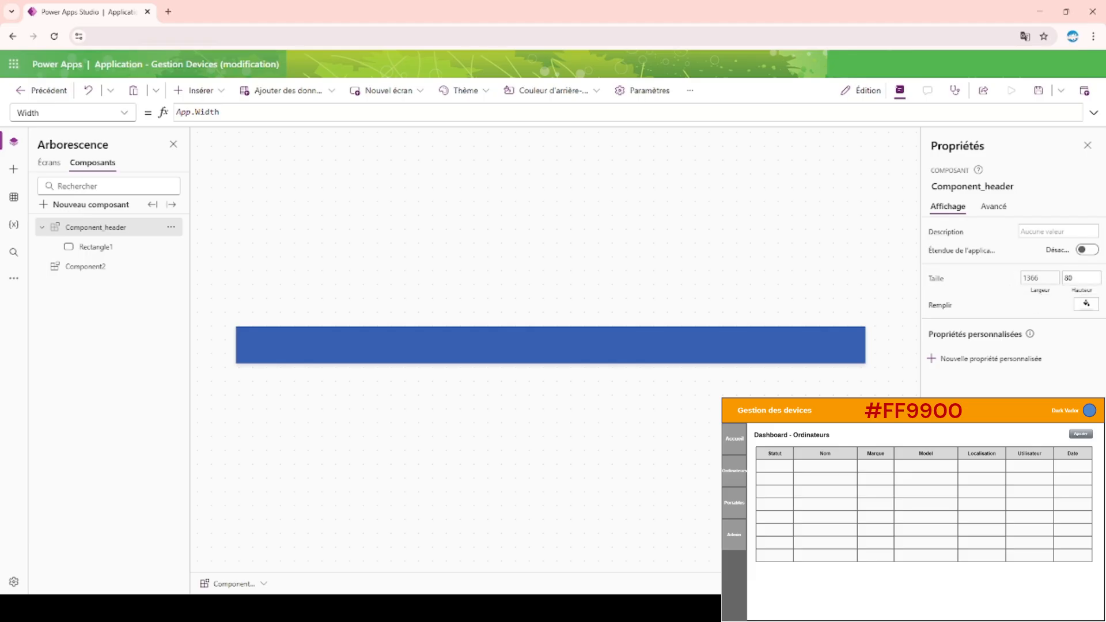
Set the height of the header component placed on Screen1 to 80.
{"action": "left_click", "coordinate": [49, 164]}
{"action": "left_click", "coordinate": [432, 322]}
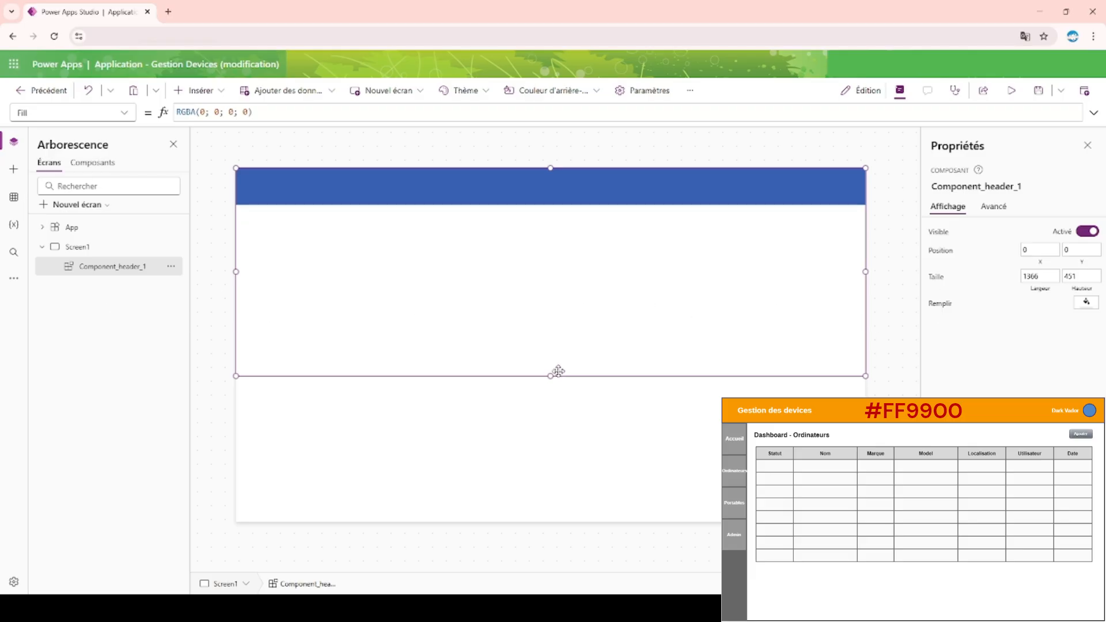
{"action": "left_click_drag", "start_coordinate": [551, 376], "coordinate": [573, 286]}
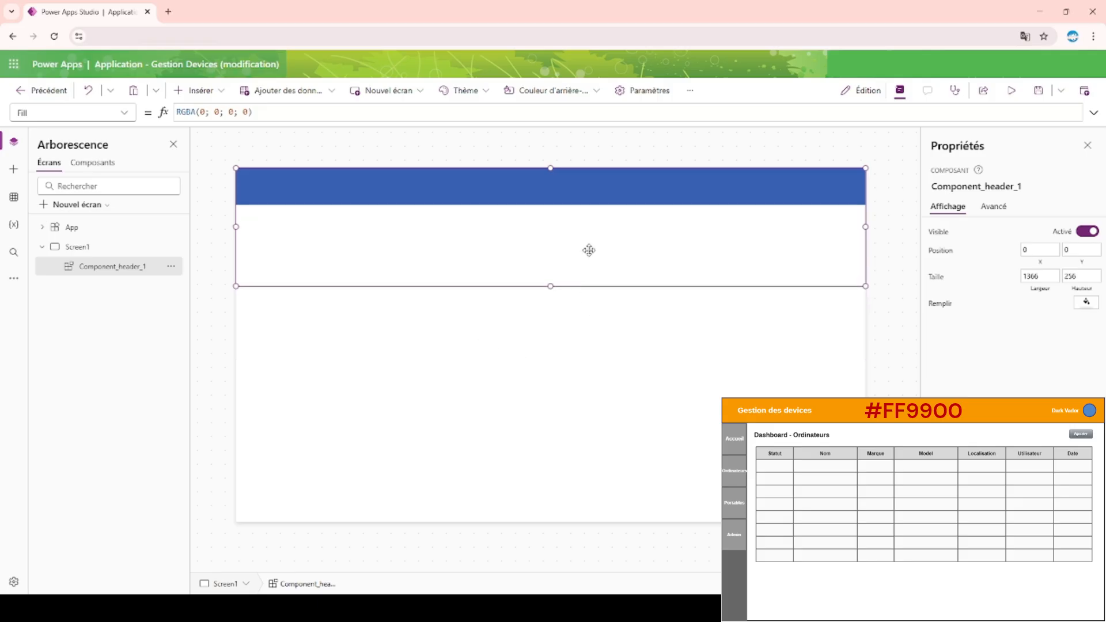
{"action": "left_click_drag", "start_coordinate": [1091, 278], "coordinate": [972, 279]}
{"action": "type", "text": "80"}
{"action": "key", "text": "Return"}
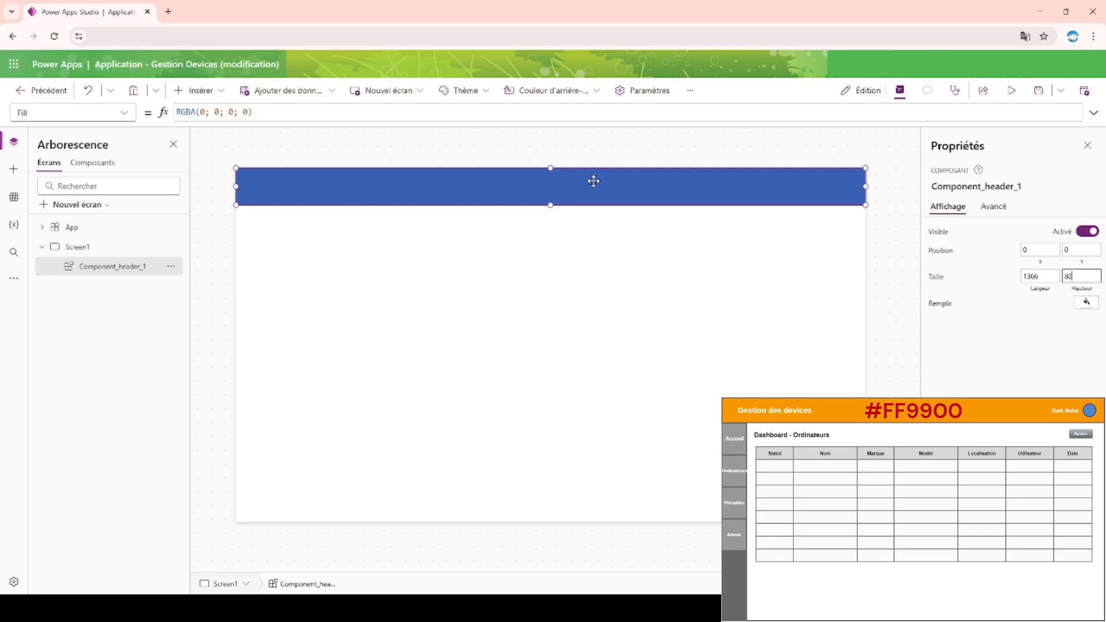
{"action": "left_click", "coordinate": [604, 139]}
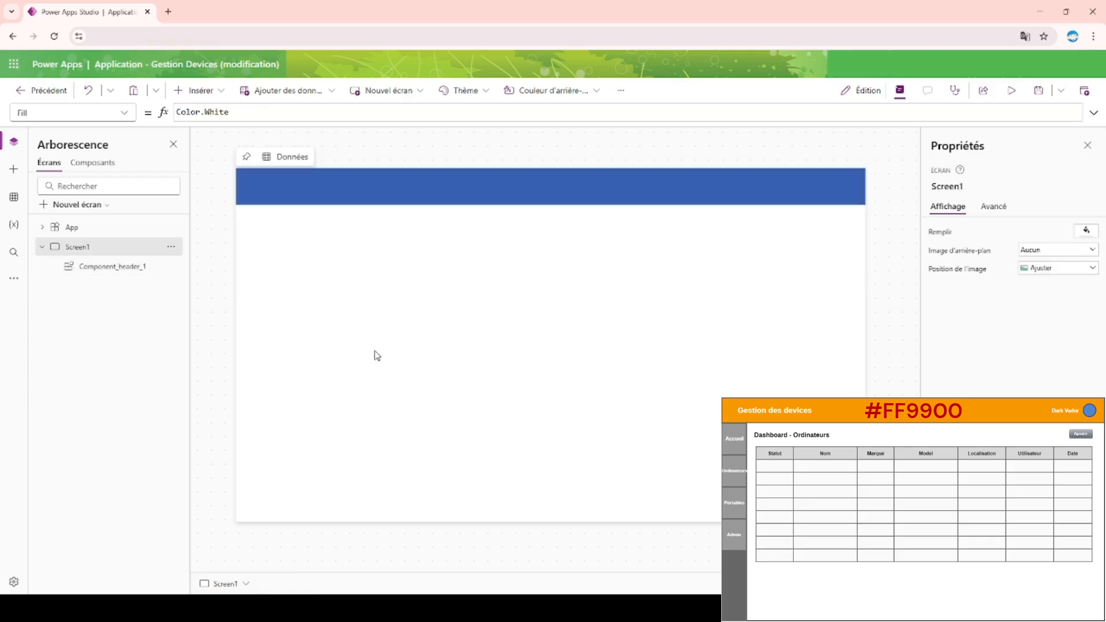
Try a light and a darker theme orange as the fill of the rectangle inside the header component.
{"action": "left_click", "coordinate": [99, 167]}
{"action": "left_click", "coordinate": [113, 251]}
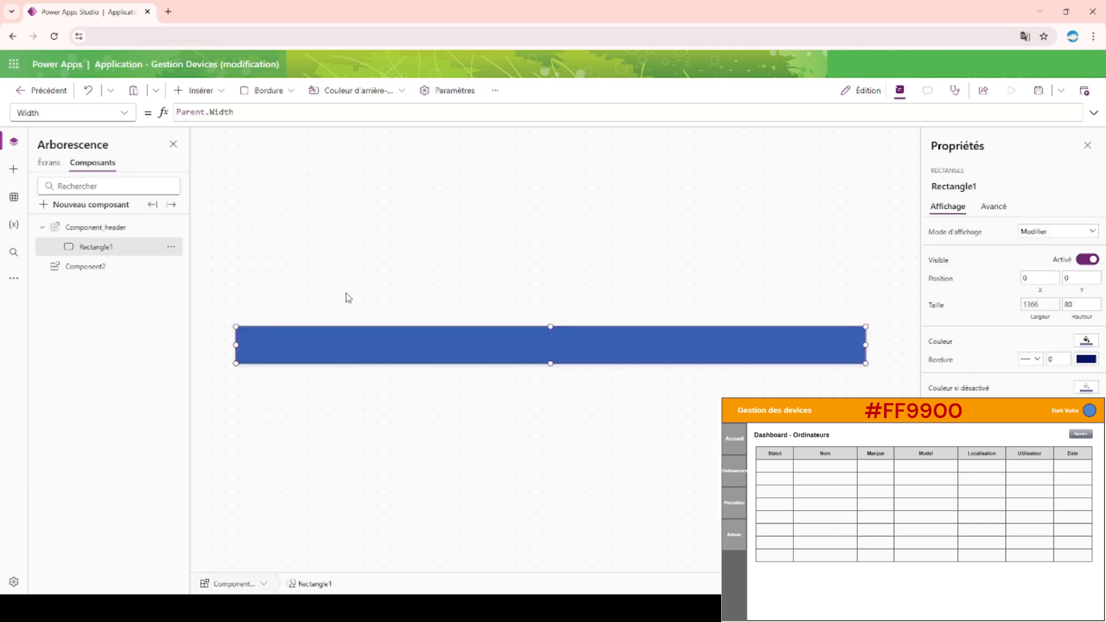
{"action": "left_click", "coordinate": [1087, 340]}
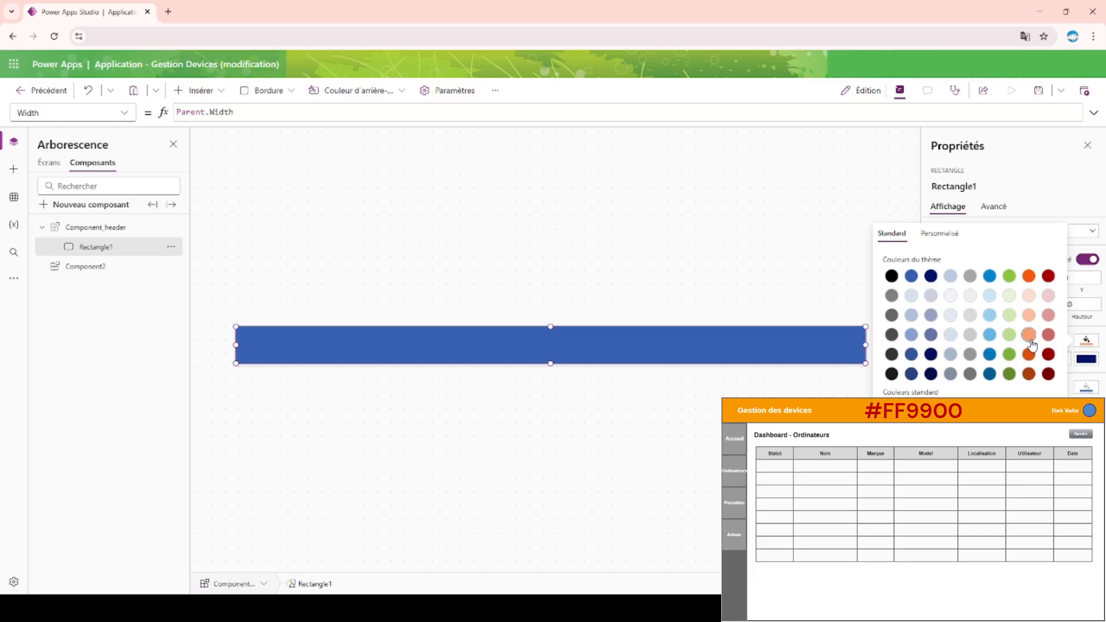
{"action": "left_click", "coordinate": [1030, 336]}
{"action": "left_click", "coordinate": [1087, 340]}
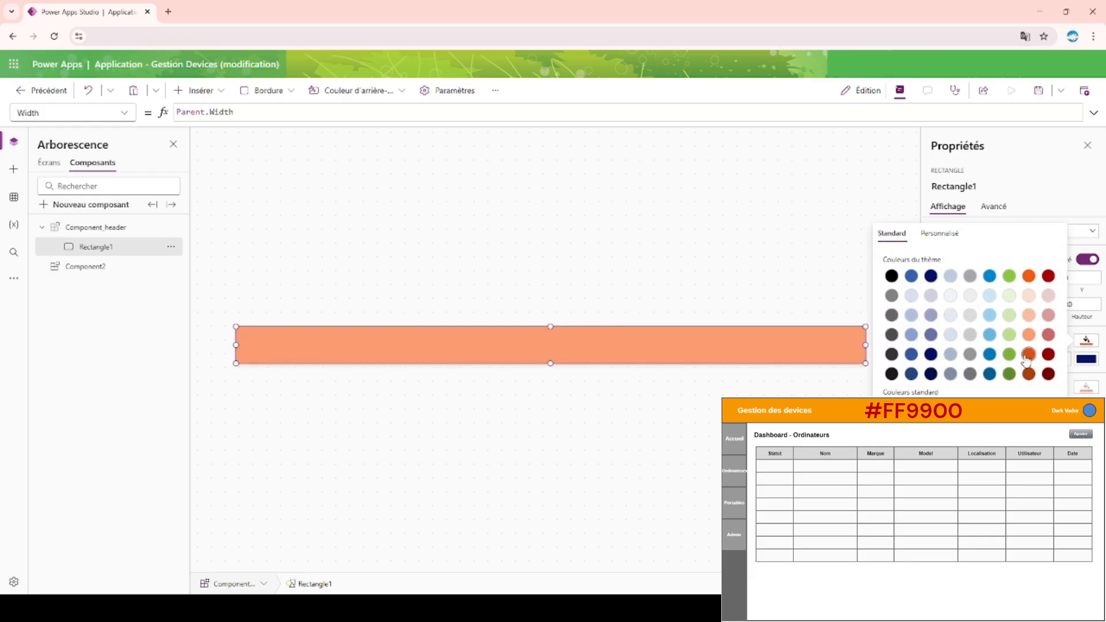
{"action": "left_click", "coordinate": [1029, 354]}
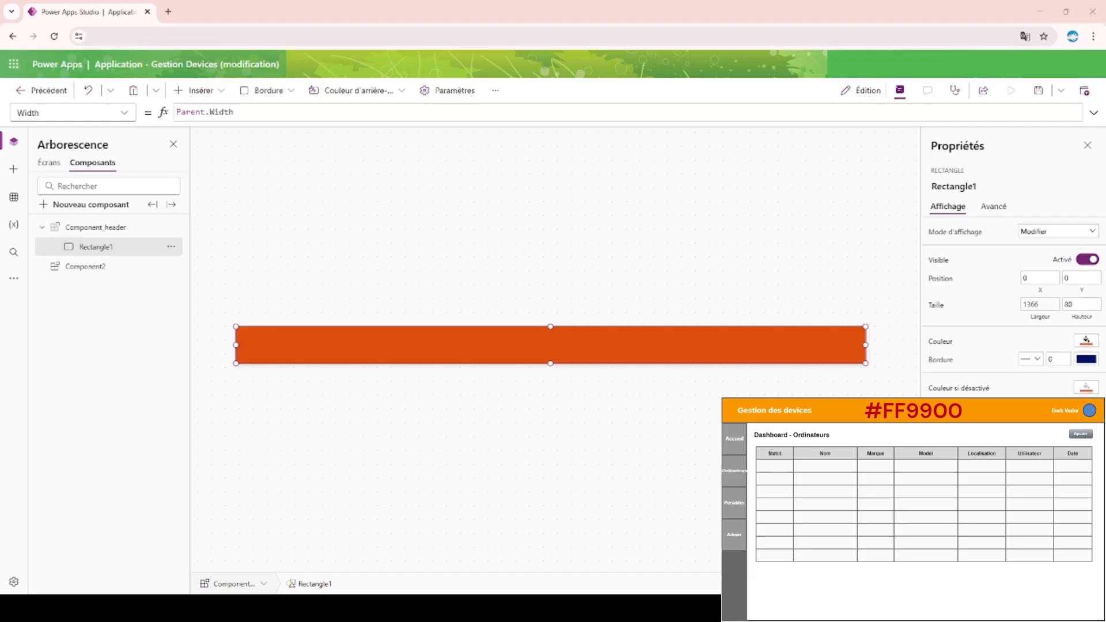
Set the rectangle's fill to the custom colour #FF9900 and check the header on Screen1.
{"action": "left_click", "coordinate": [1087, 340]}
{"action": "left_click", "coordinate": [940, 235]}
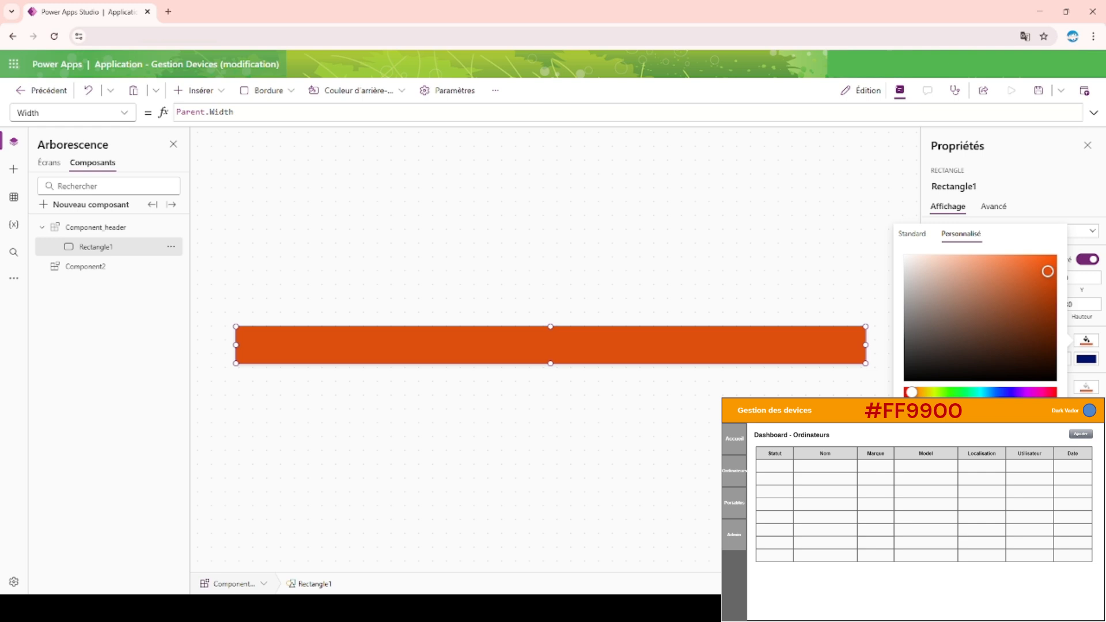
{"action": "key", "text": "ctrl+v"}
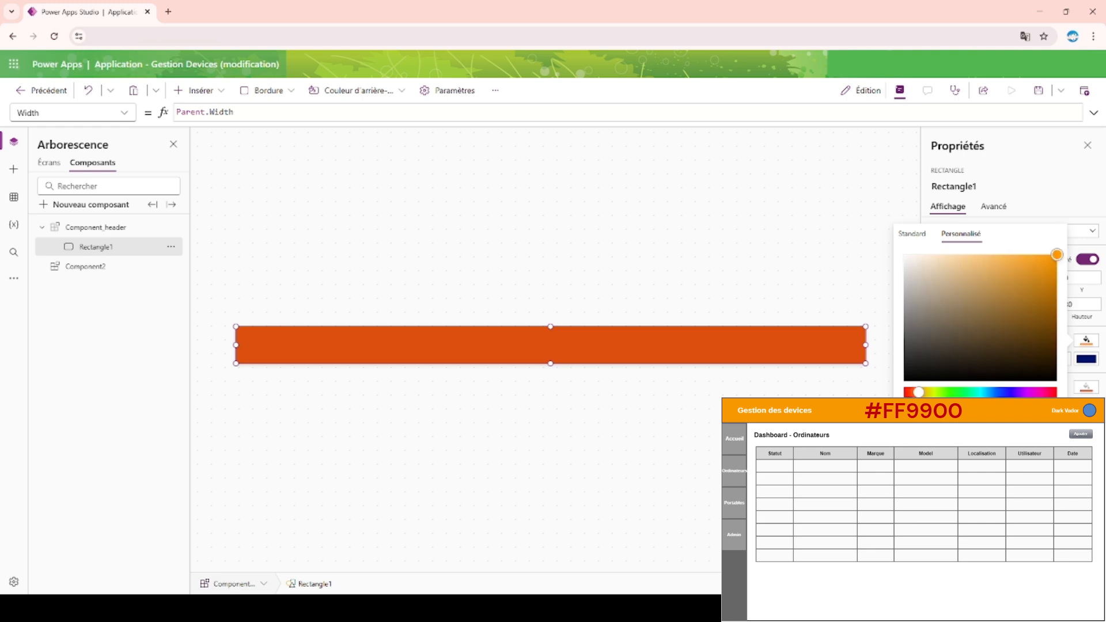
{"action": "left_click", "coordinate": [855, 270]}
{"action": "left_click", "coordinate": [855, 270]}
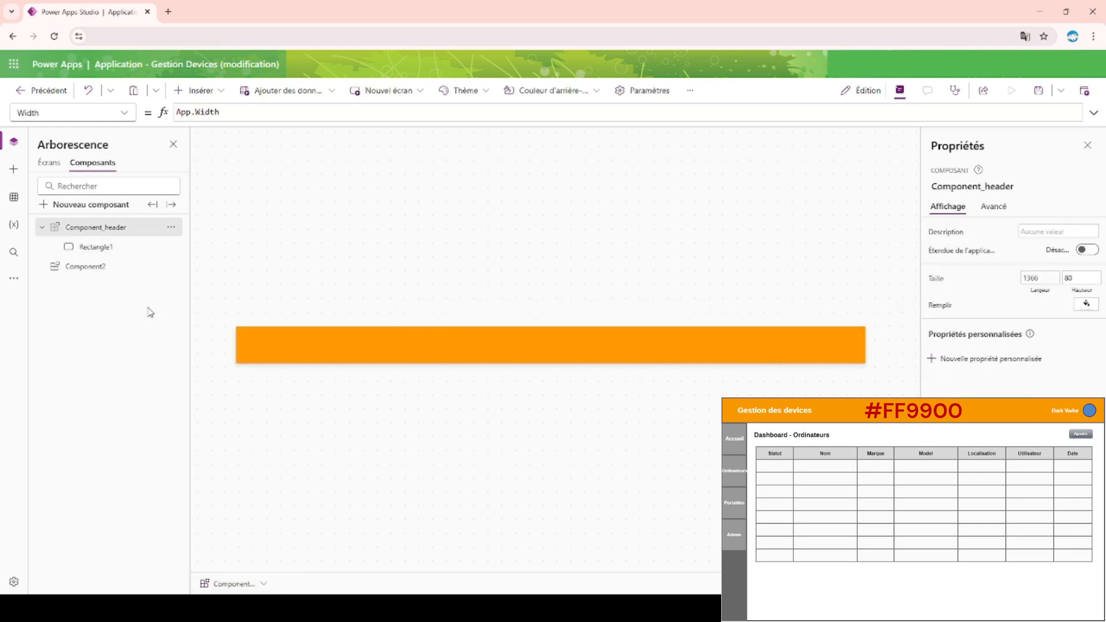
{"action": "left_click", "coordinate": [50, 163]}
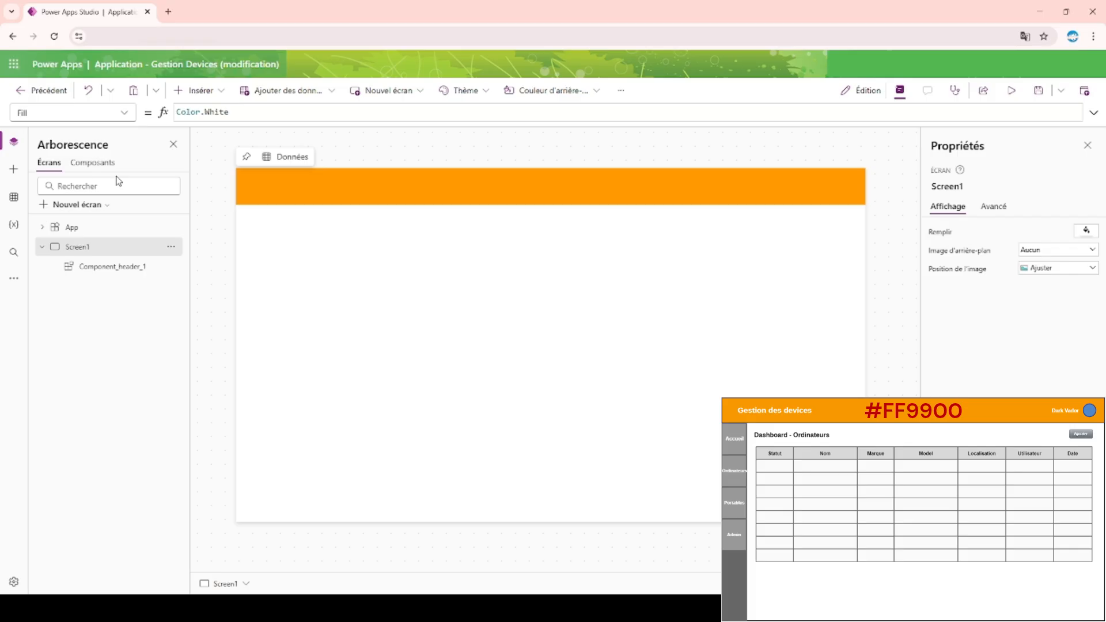
Insert a text label at the left end of the orange bar in the header component.
{"action": "left_click", "coordinate": [94, 163]}
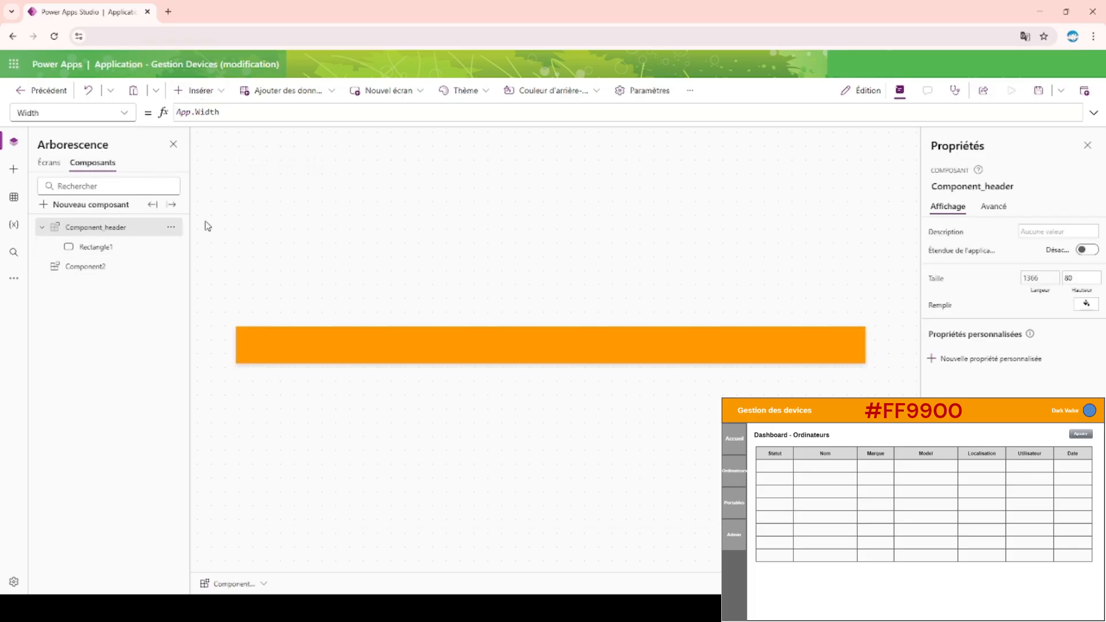
{"action": "left_click", "coordinate": [209, 94]}
{"action": "left_click_drag", "start_coordinate": [245, 163], "coordinate": [271, 344]}
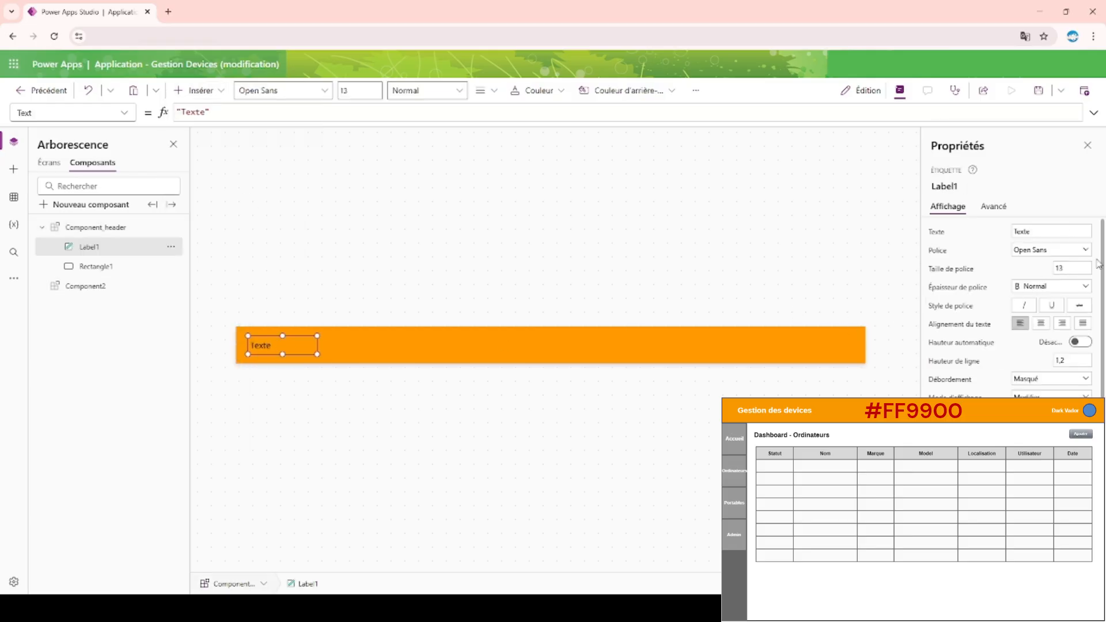
Set the label's font size to 18 and its text to "Gestion des devices".
{"action": "left_click", "coordinate": [1076, 269]}
{"action": "type", "text": "18"}
{"action": "left_click", "coordinate": [1050, 231]}
{"action": "key", "text": "alt+Tab"}
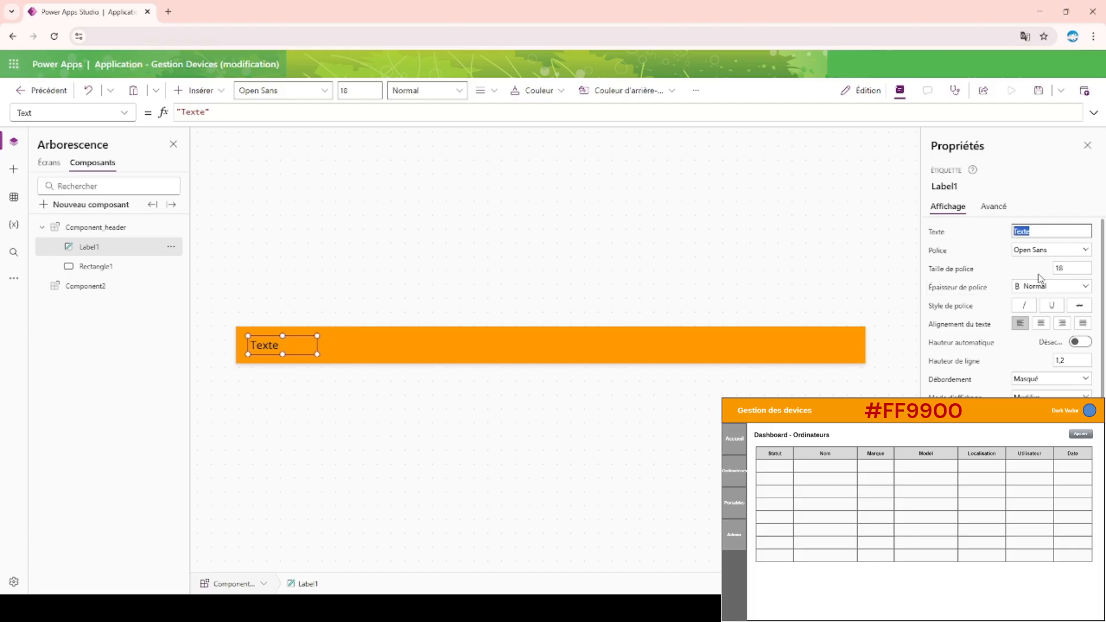
{"action": "type", "text": "Gestion des devices"}
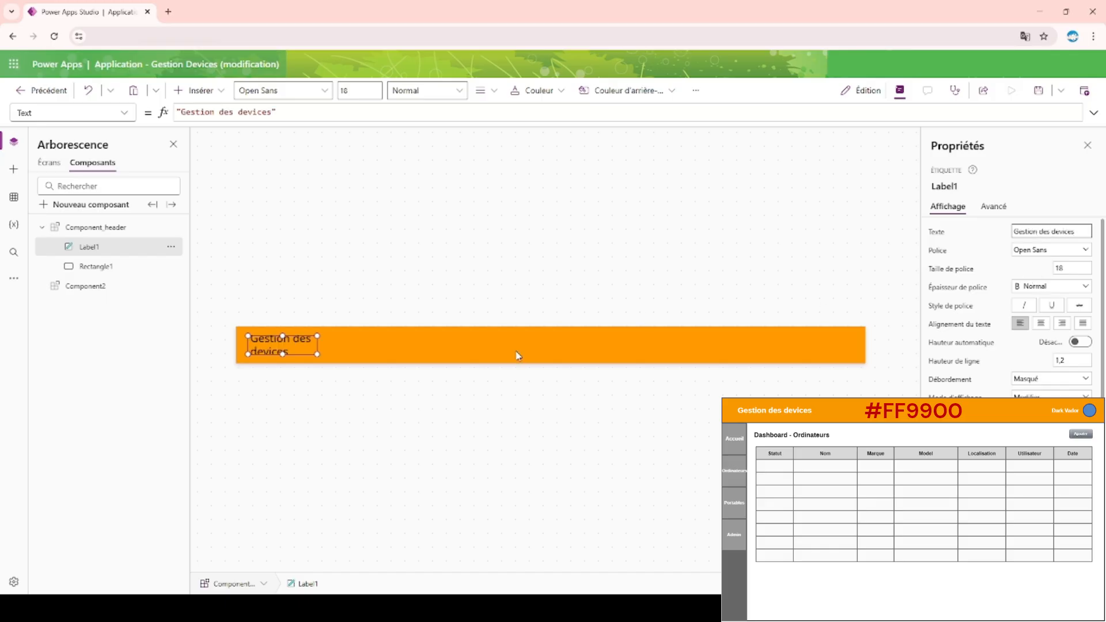
Widen the title label so its text fits on one line and place it slightly inset from the header's left edge.
{"action": "left_click", "coordinate": [317, 354]}
{"action": "left_click_drag", "start_coordinate": [317, 354], "coordinate": [478, 355]}
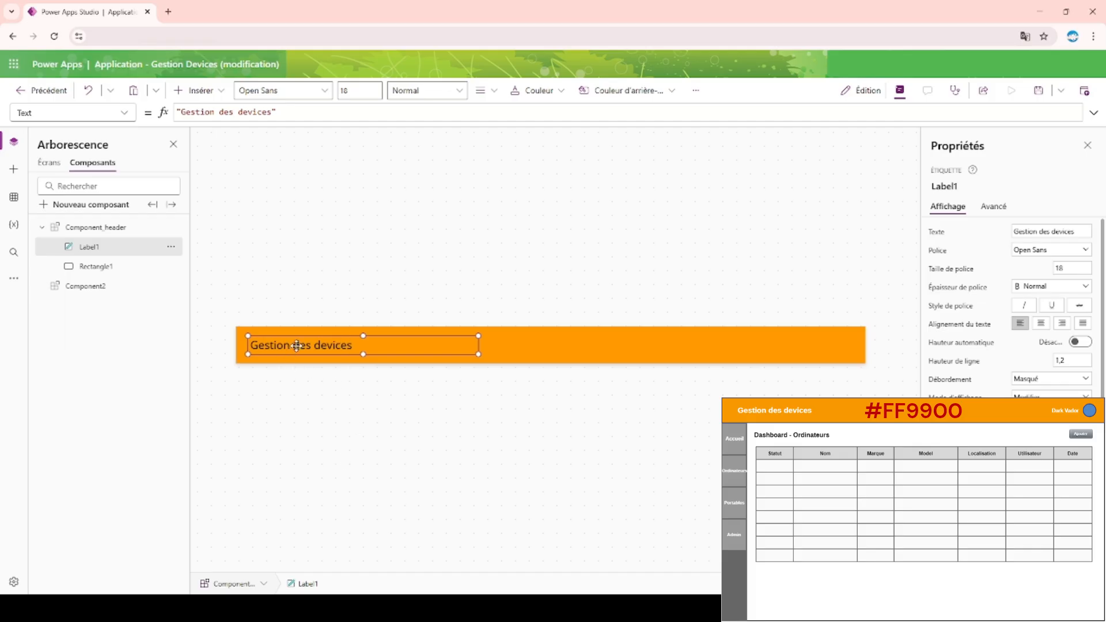
{"action": "left_click_drag", "start_coordinate": [330, 346], "coordinate": [334, 345]}
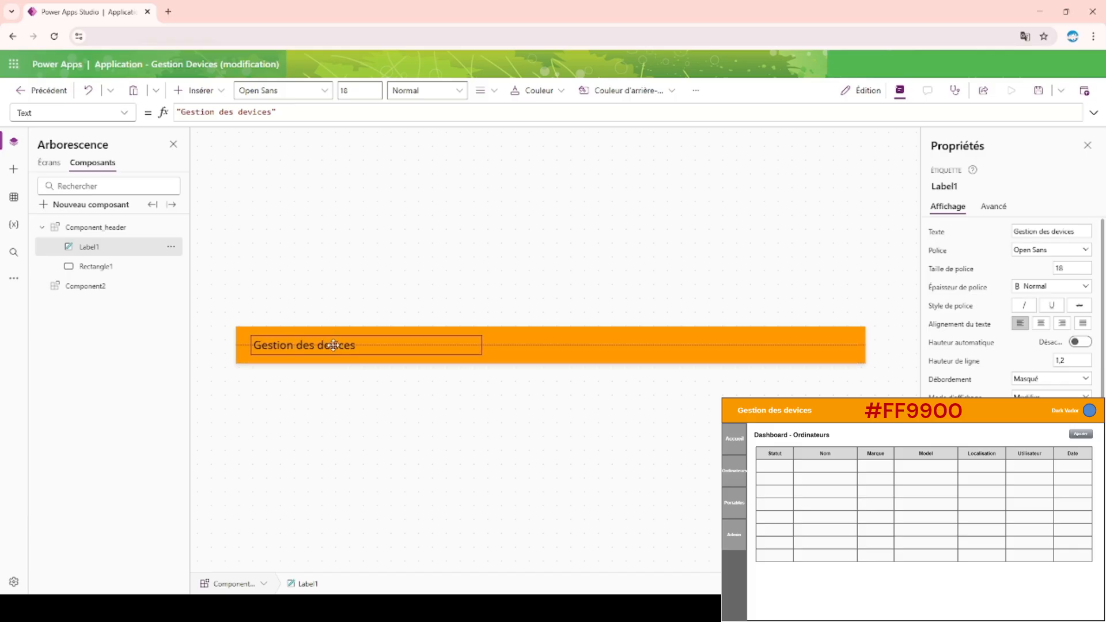
{"action": "left_click_drag", "start_coordinate": [334, 345], "coordinate": [334, 345]}
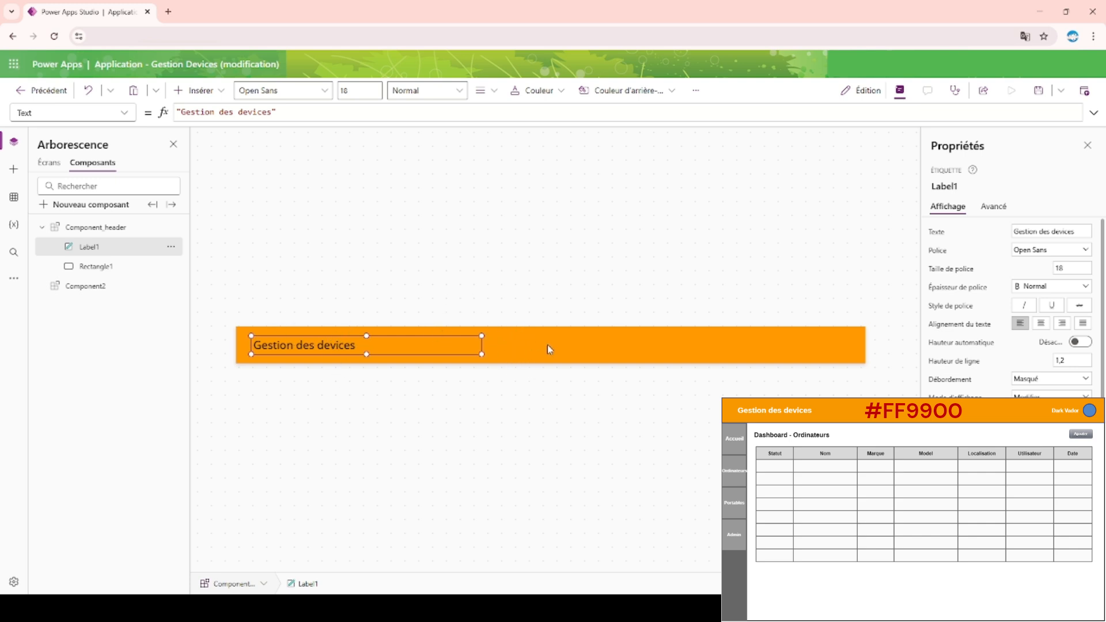
{"action": "mouse_move", "coordinate": [429, 344]}
{"action": "left_mouse_down"}
{"action": "mouse_move", "coordinate": [414, 343]}
{"action": "mouse_move", "coordinate": [436, 343]}
{"action": "left_mouse_up"}
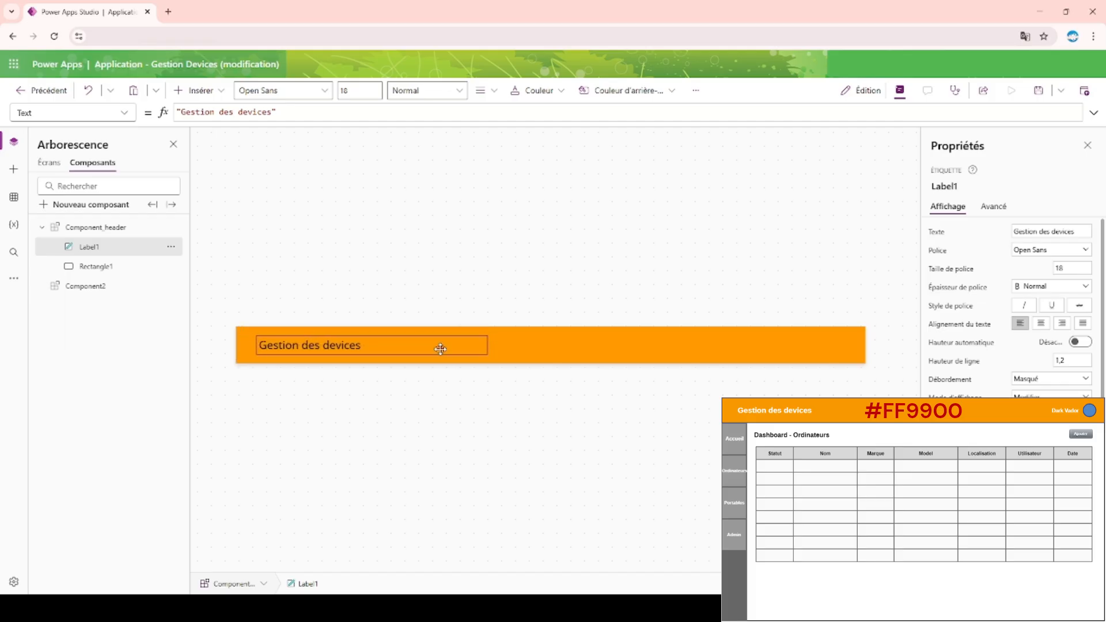
{"action": "left_click_drag", "start_coordinate": [441, 348], "coordinate": [416, 343]}
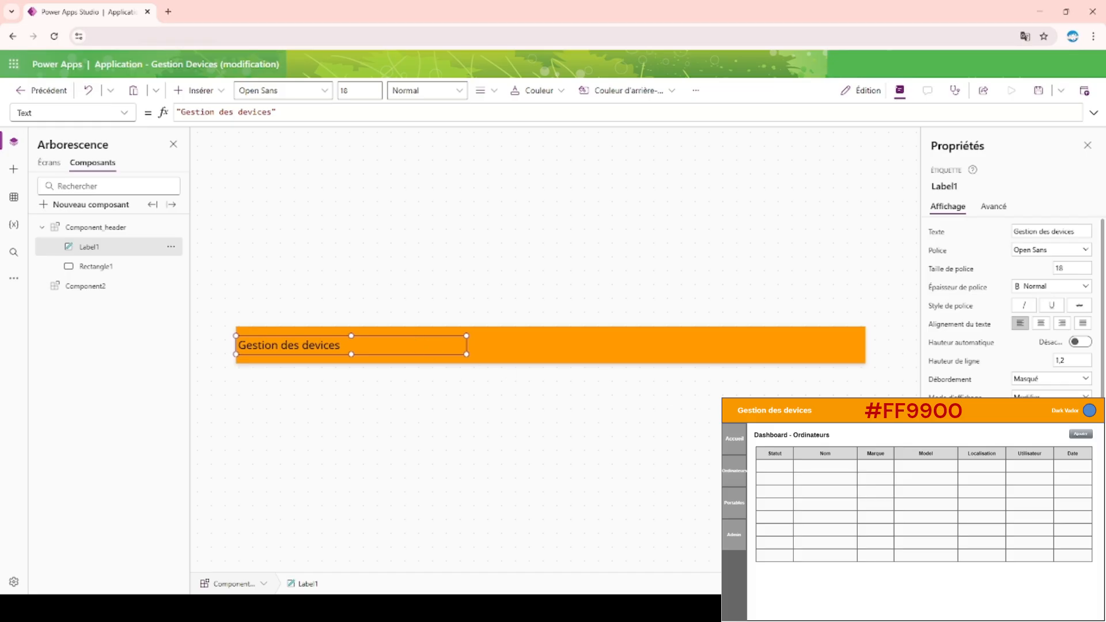
{"action": "key", "text": "Return"}
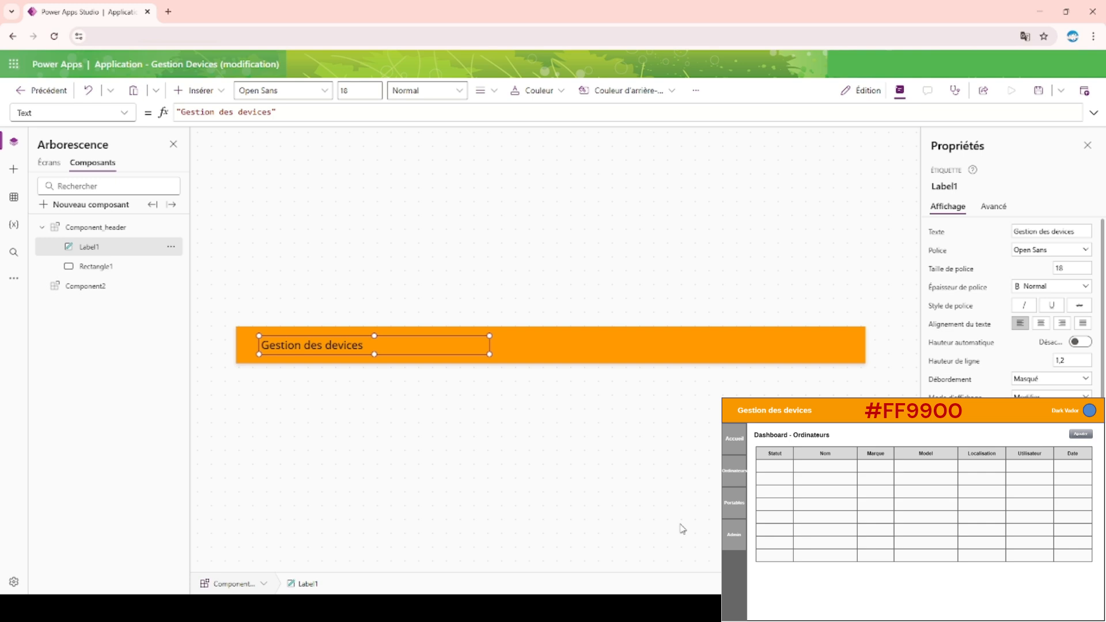
Insert an Aide icon at the left end of the header and move the title label to its right.
{"action": "left_click", "coordinate": [284, 215]}
{"action": "left_click", "coordinate": [205, 93]}
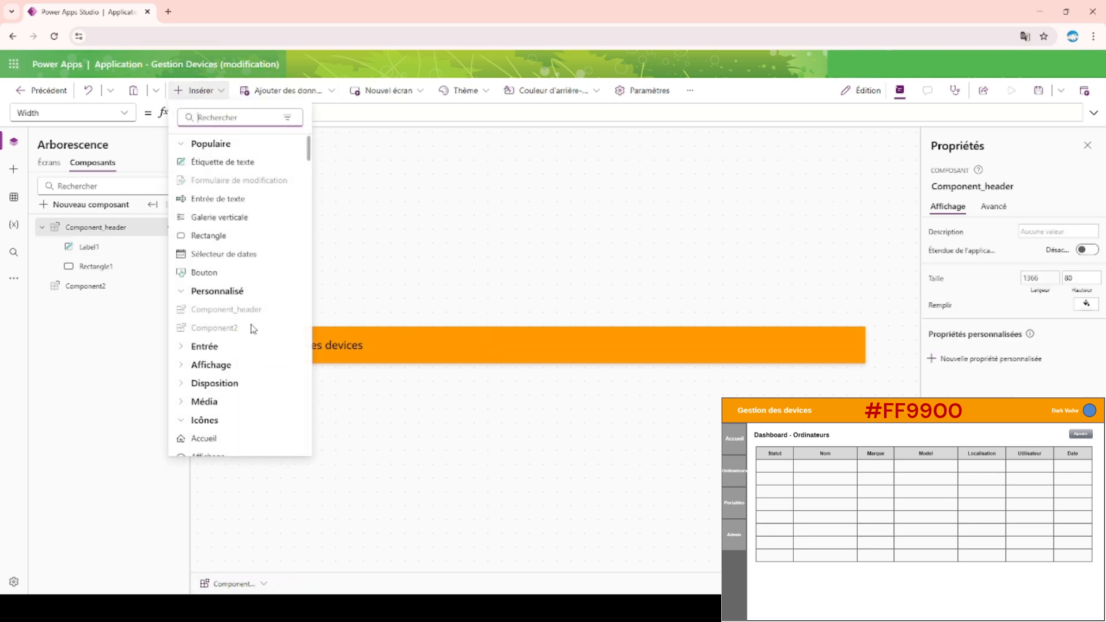
{"action": "scroll", "coordinate": [223, 356], "scroll_direction": "down", "scroll_amount": 2}
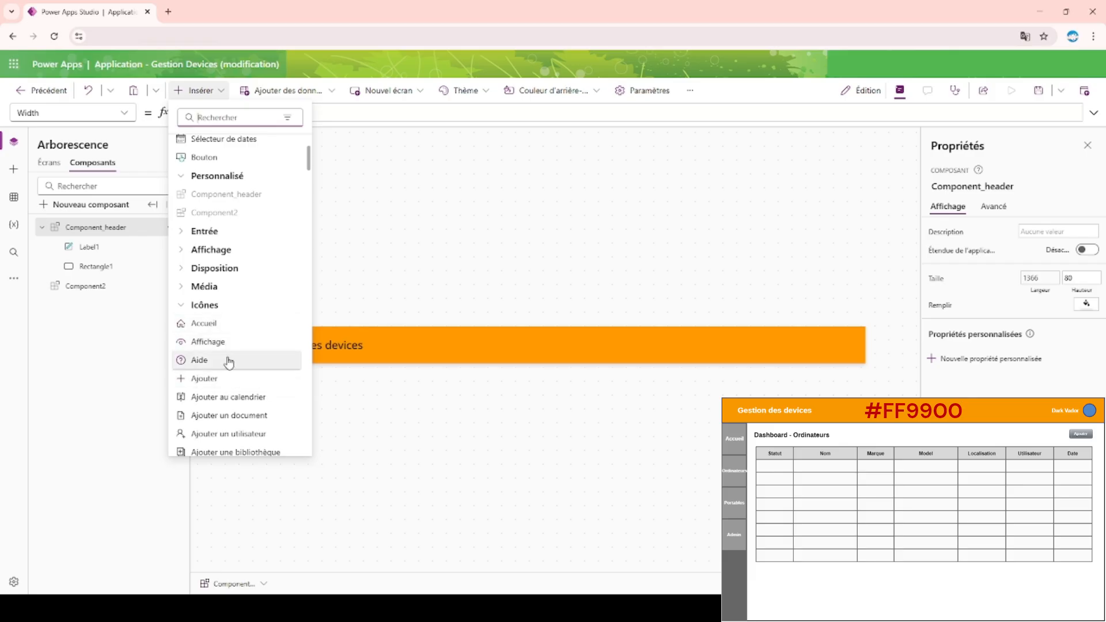
{"action": "left_click", "coordinate": [228, 361]}
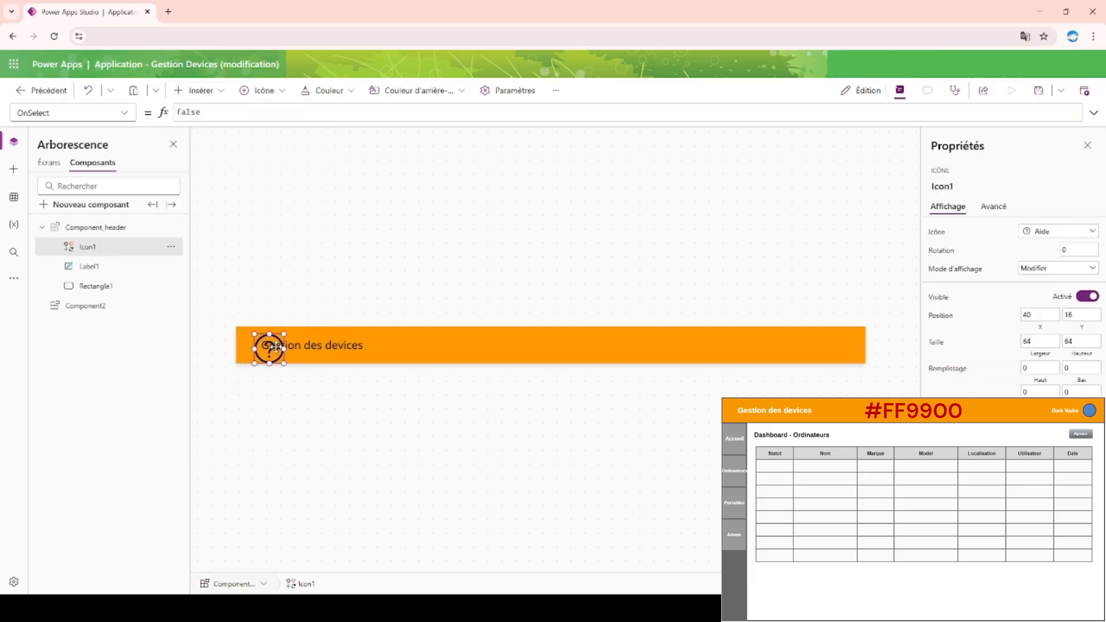
{"action": "mouse_move", "coordinate": [266, 344]}
{"action": "left_mouse_down"}
{"action": "mouse_move", "coordinate": [292, 349]}
{"action": "mouse_move", "coordinate": [269, 345]}
{"action": "left_mouse_up"}
{"action": "left_click_drag", "start_coordinate": [337, 348], "coordinate": [368, 349]}
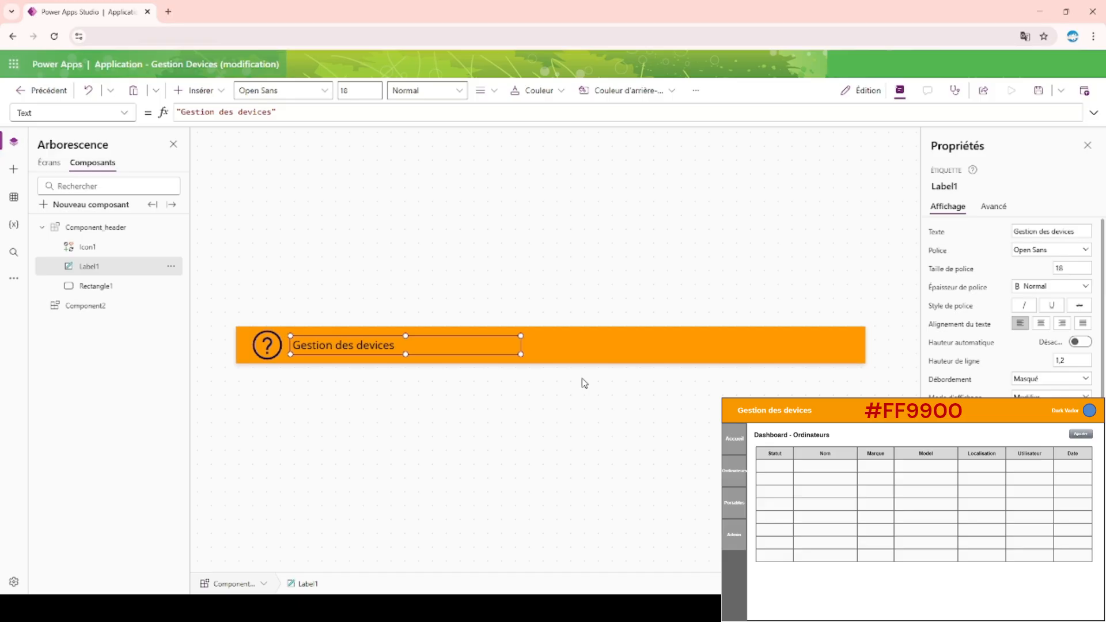
Undo the title label's move and delete the Aide icon from the header component.
{"action": "left_click", "coordinate": [256, 344]}
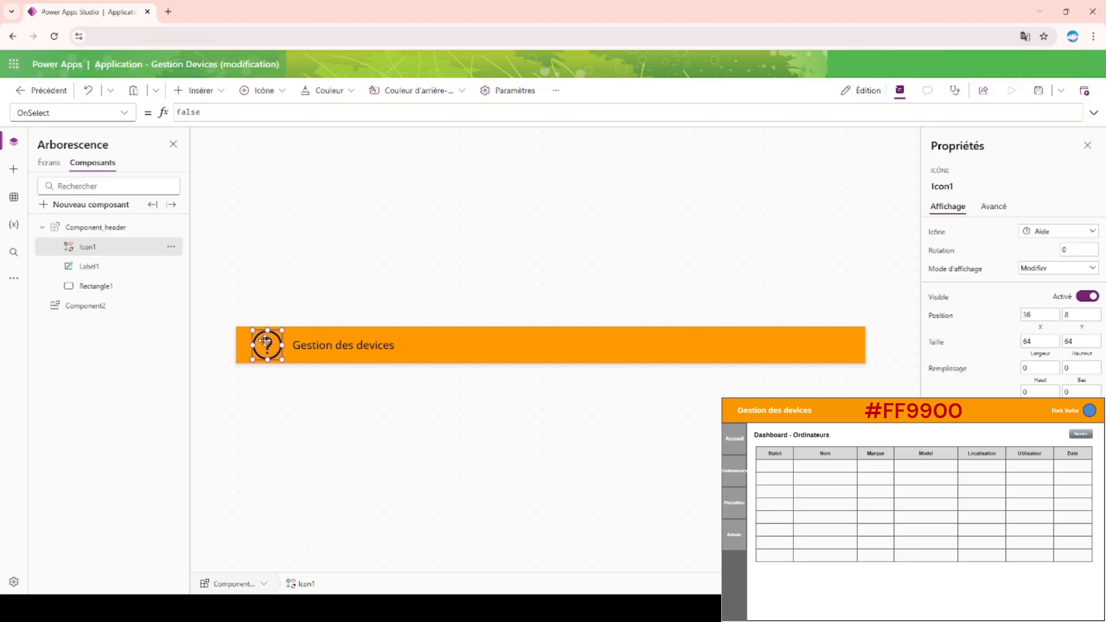
{"action": "key", "text": "ctrl+z"}
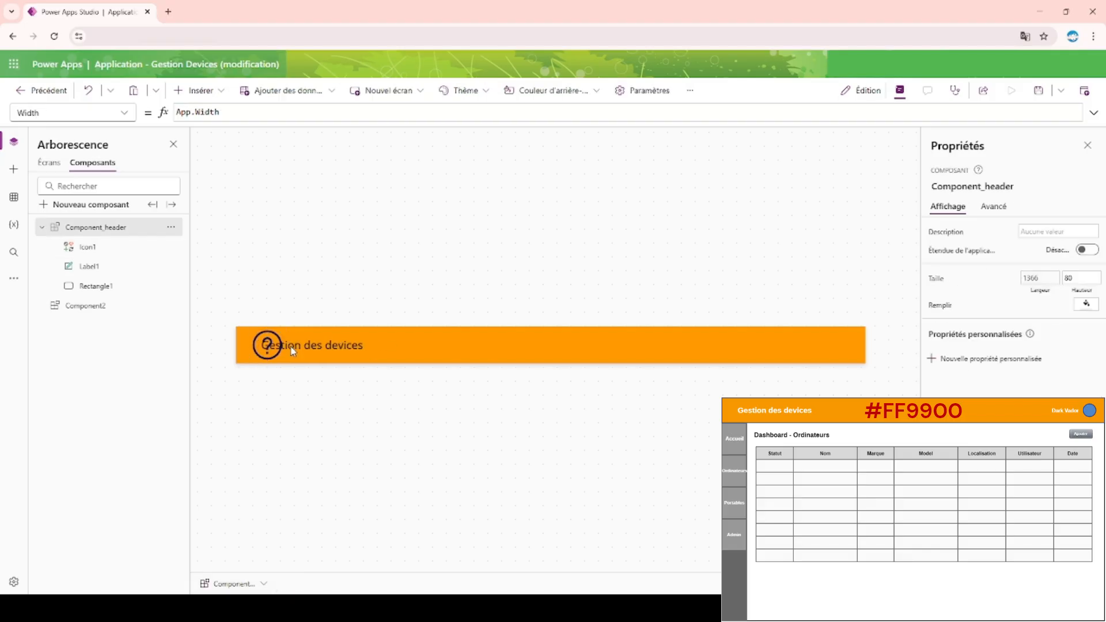
{"action": "left_click", "coordinate": [269, 350]}
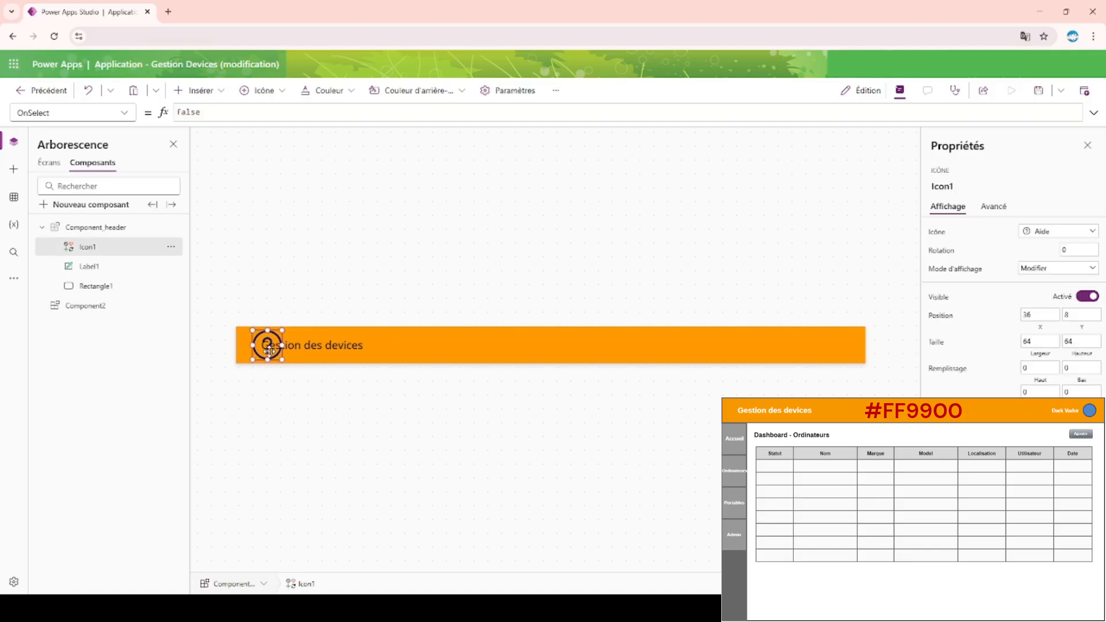
{"action": "key", "text": "Delete"}
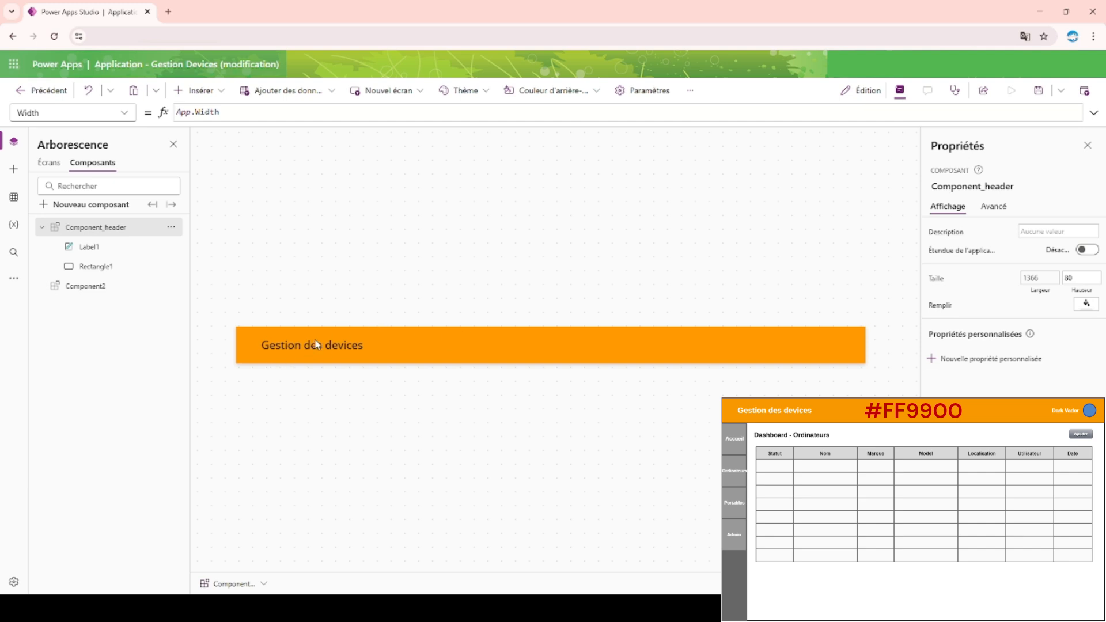
Set the title label's font weight to Gras and its text colour to white.
{"action": "left_click", "coordinate": [317, 345]}
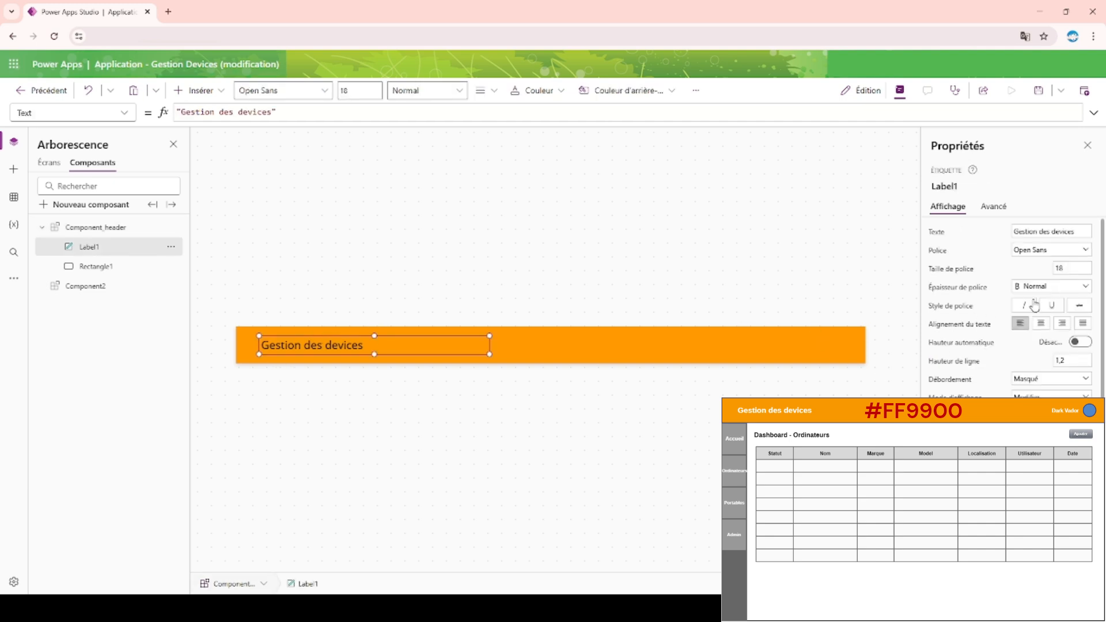
{"action": "left_click", "coordinate": [1063, 290]}
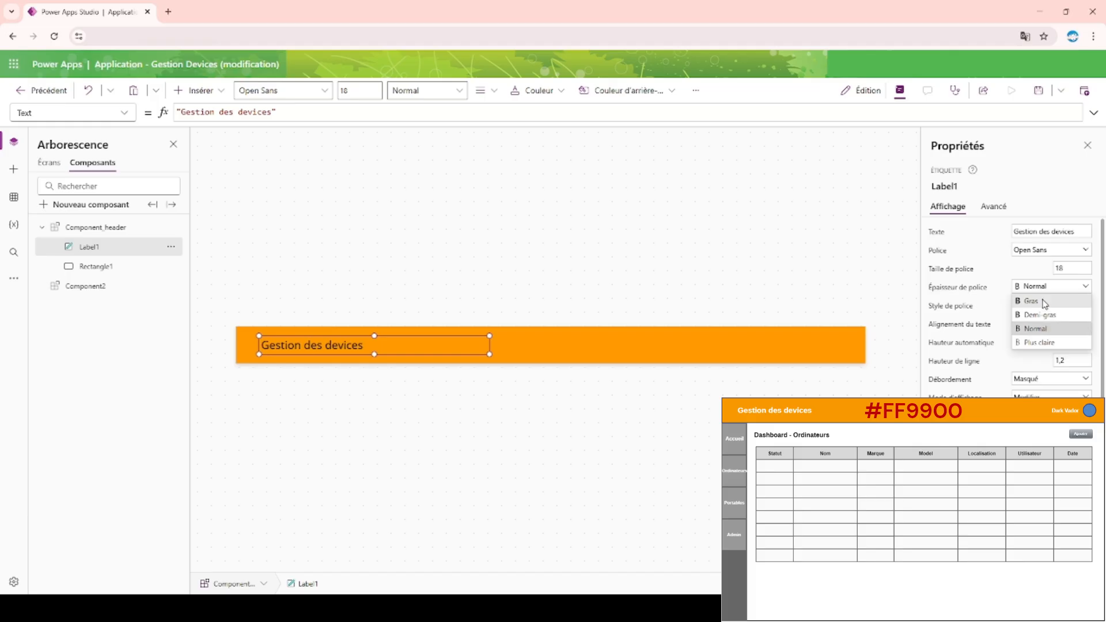
{"action": "left_click", "coordinate": [1020, 299]}
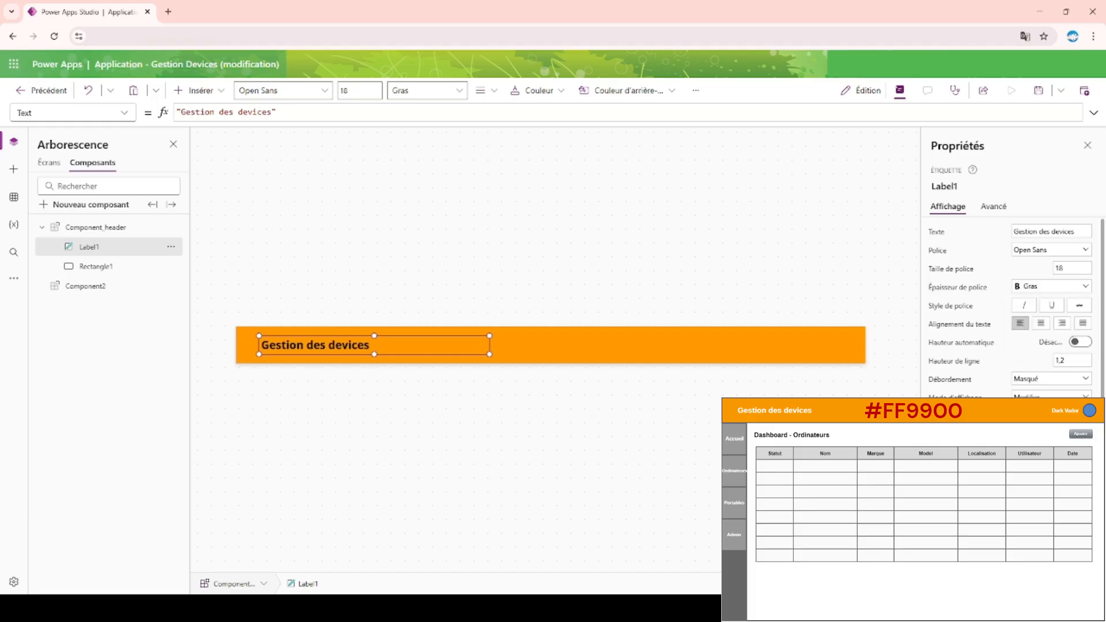
{"action": "left_click", "coordinate": [1052, 536]}
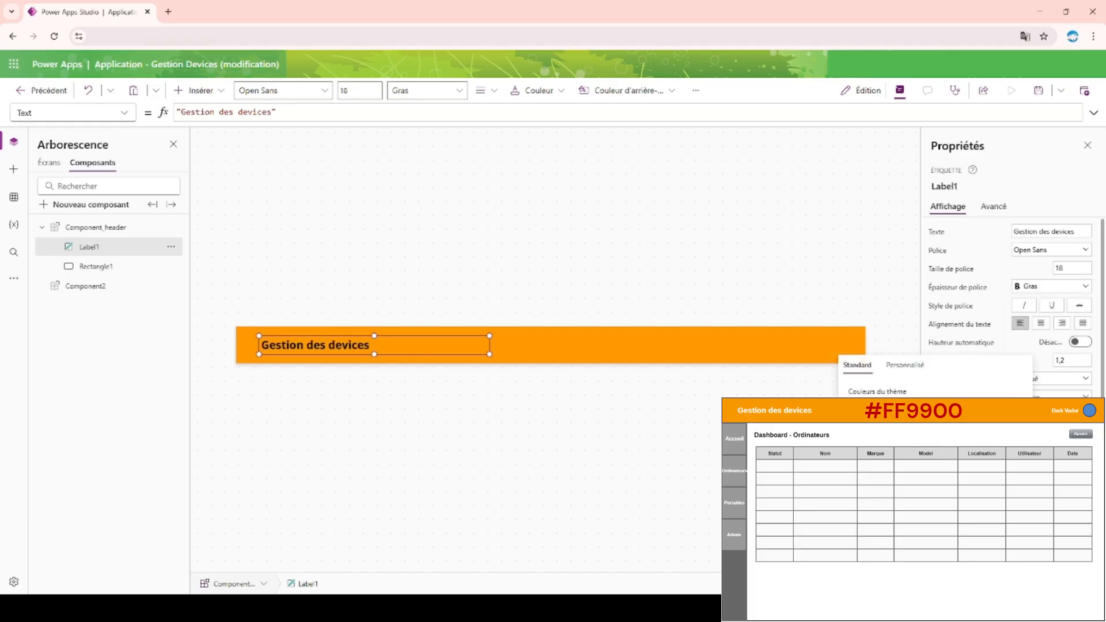
{"action": "left_click", "coordinate": [484, 282]}
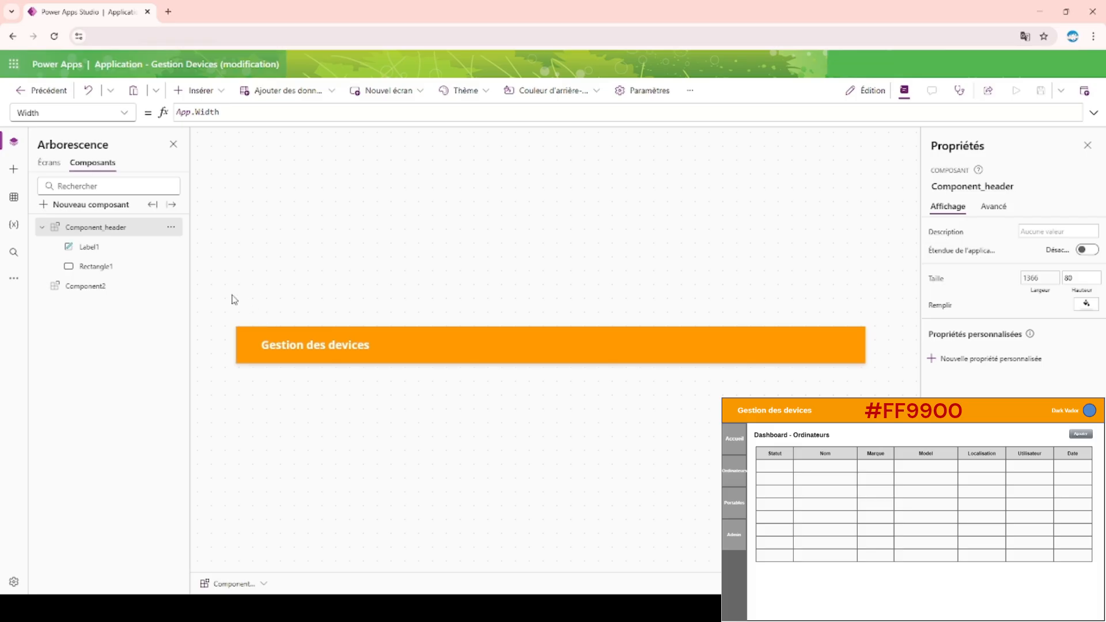
Rename the title label in the header component as label_nom_application.
{"action": "double_click", "coordinate": [106, 247]}
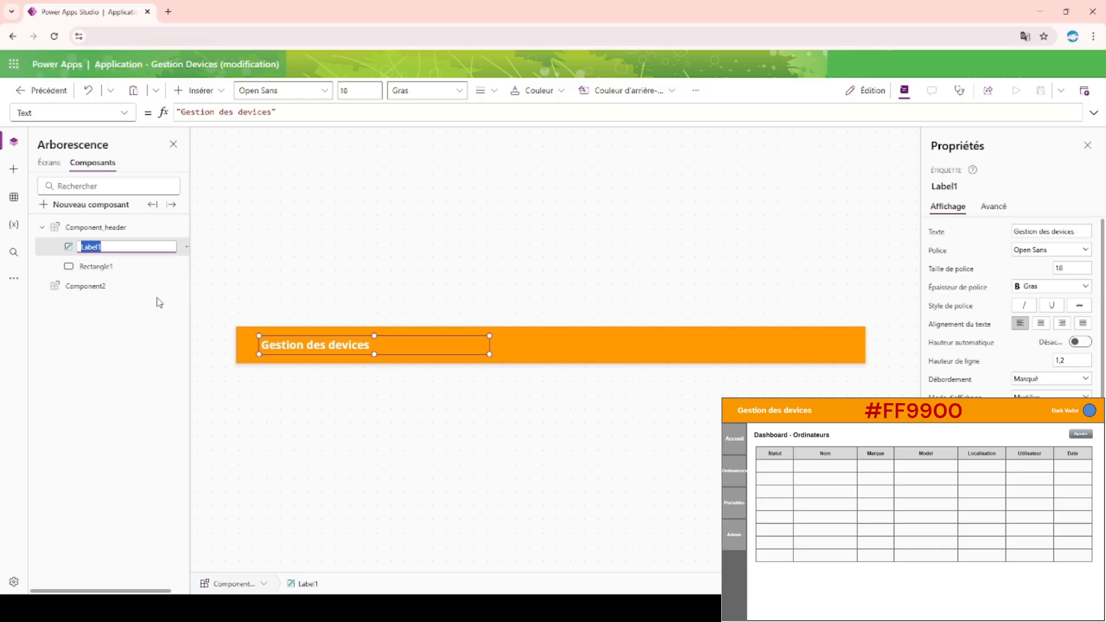
{"action": "type", "text": "nom_ap"}
{"action": "type", "text": "plication"}
{"action": "type", "text": "lab"}
{"action": "type", "text": "el_"}
{"action": "key", "text": "Return"}
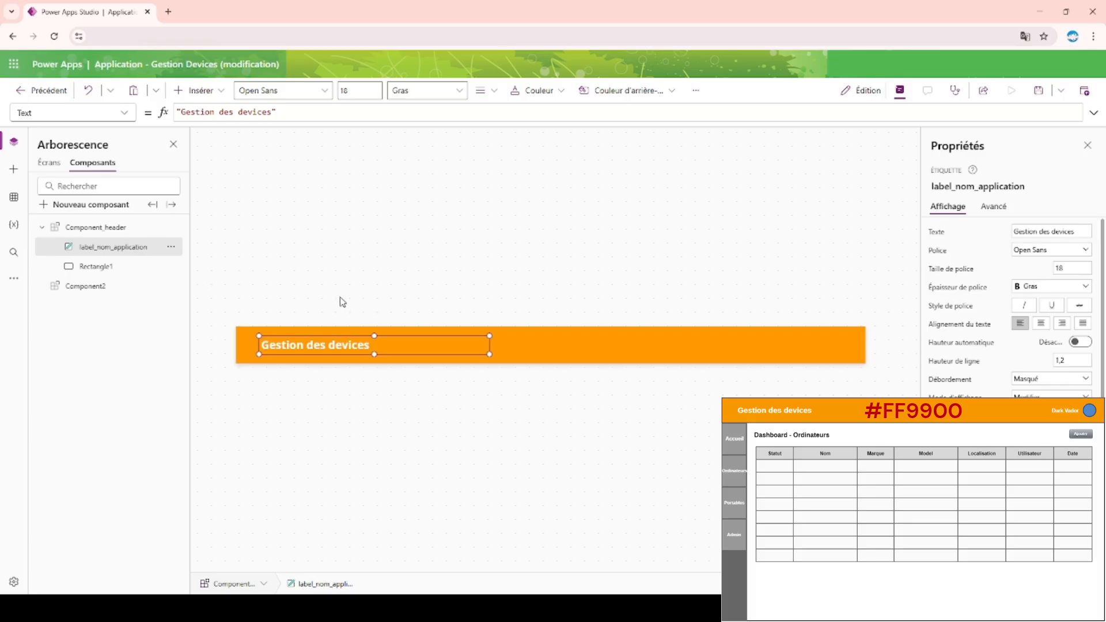
Rename the orange rectangle in the header component as fond_header.
{"action": "left_click", "coordinate": [89, 274]}
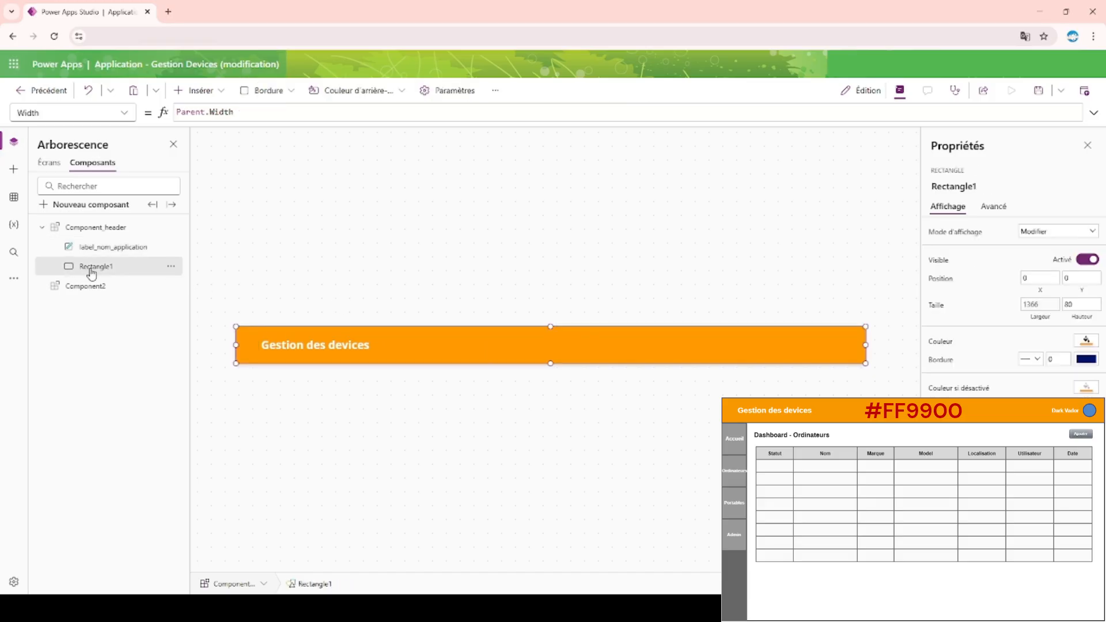
{"action": "double_click", "coordinate": [91, 270]}
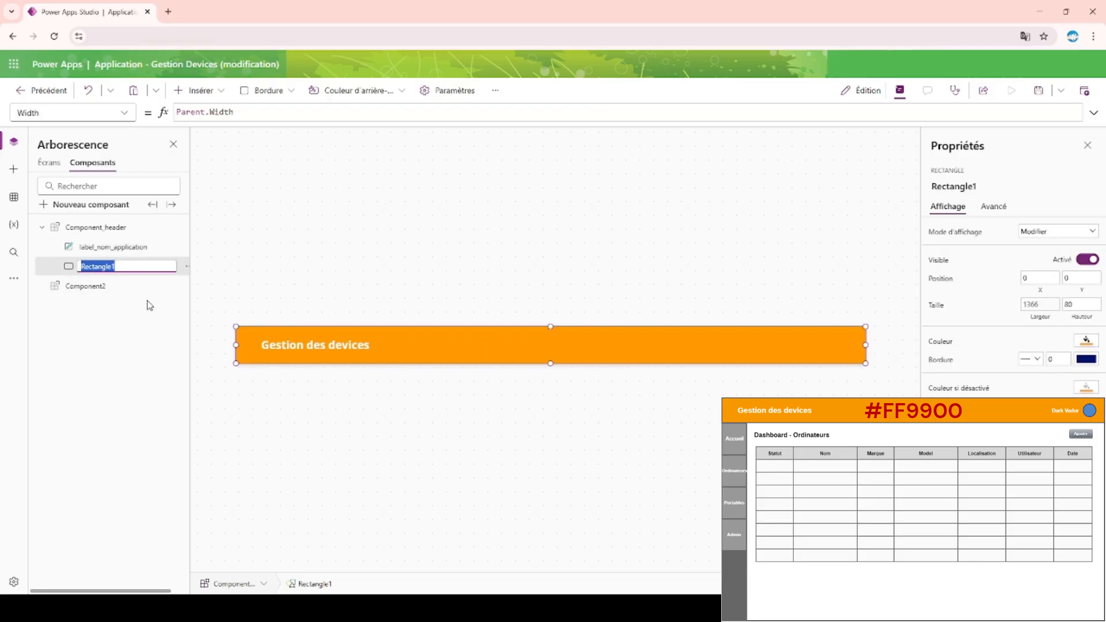
{"action": "type", "text": "fond_header"}
{"action": "key", "text": "Return"}
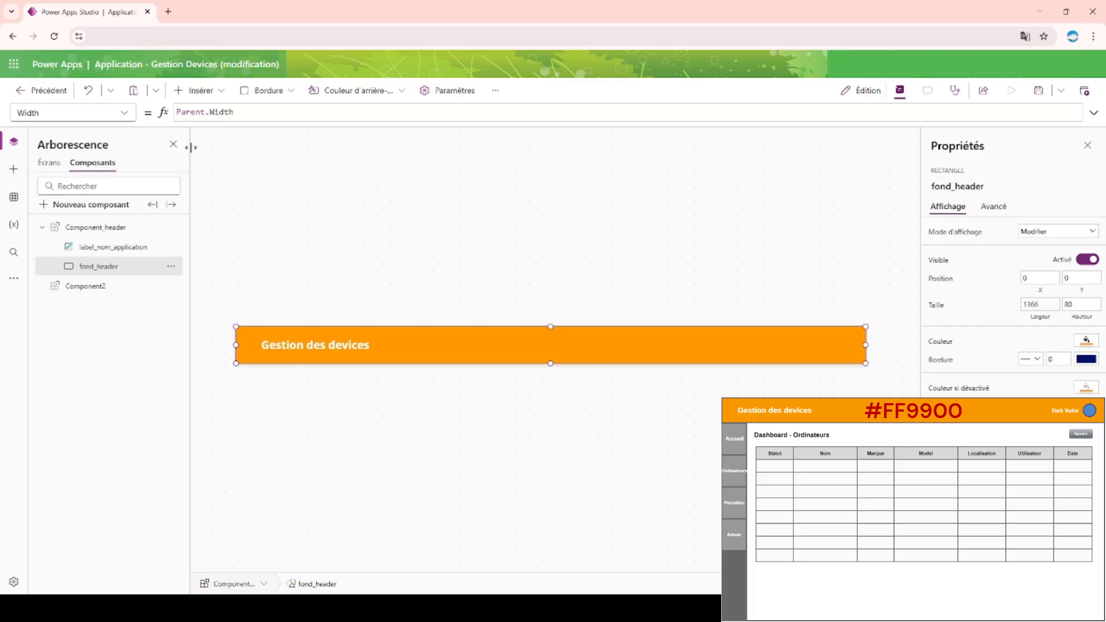
Insert a text label in the header component and rename it label_nom_utilisateur.
{"action": "left_click", "coordinate": [215, 97]}
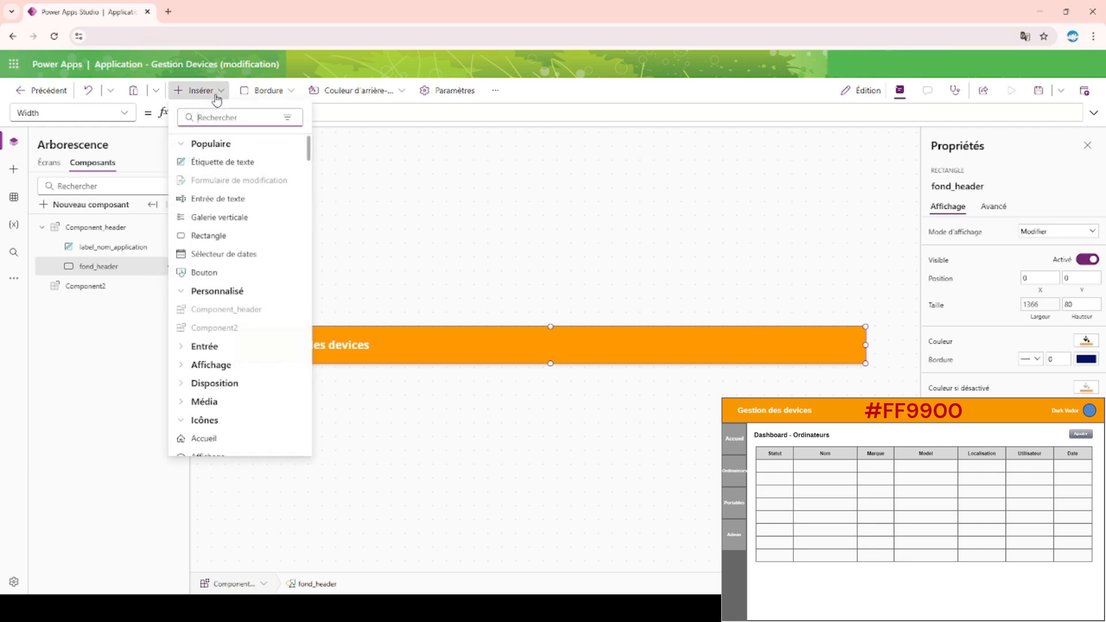
{"action": "left_click", "coordinate": [220, 162]}
{"action": "double_click", "coordinate": [124, 249]}
{"action": "type", "text": "label_nom_u"}
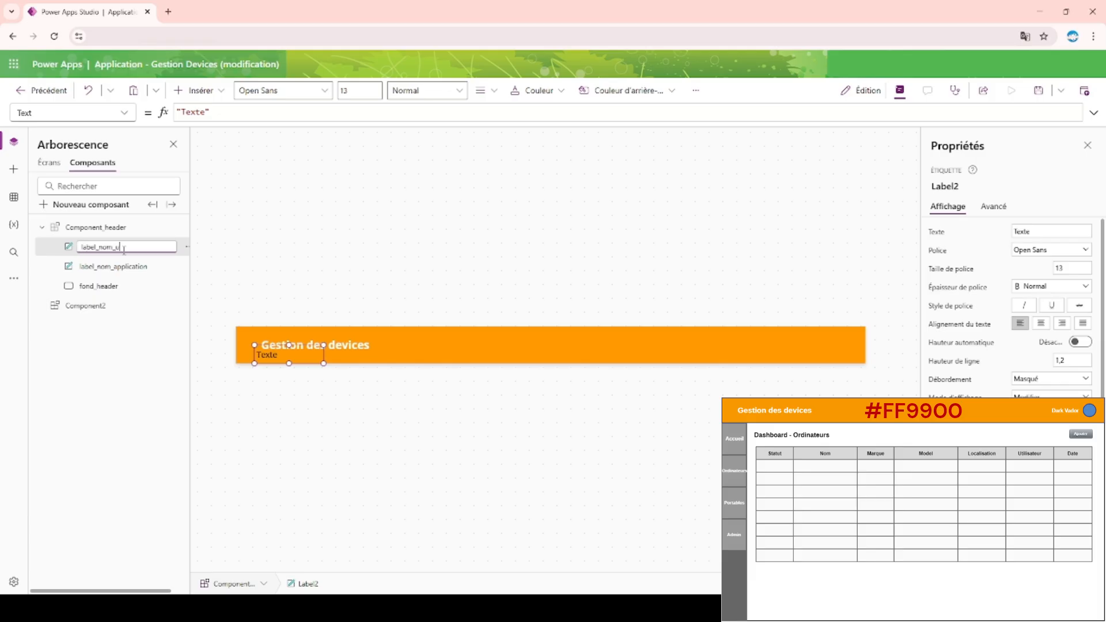
{"action": "key", "text": "BackSpace"}
{"action": "type", "text": "ut"}
{"action": "type", "text": "lisateur"}
{"action": "key", "text": "Return"}
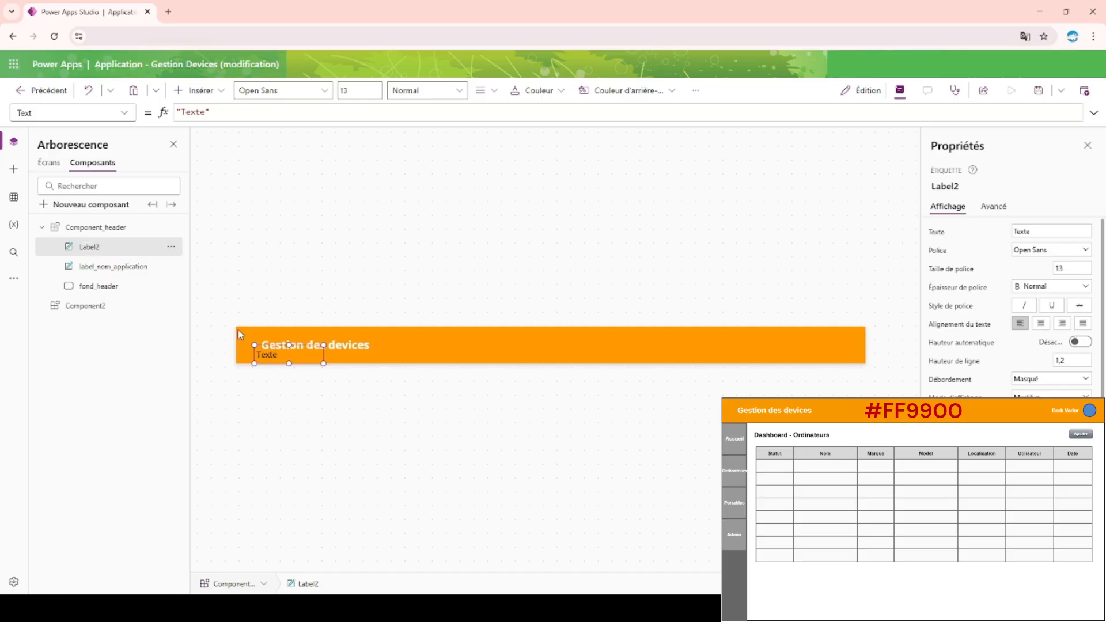
Move the label_nom_utilisateur label to the right part of the header, level with the title, leaving room for an icon at the end.
{"action": "left_click_drag", "start_coordinate": [271, 358], "coordinate": [825, 347]}
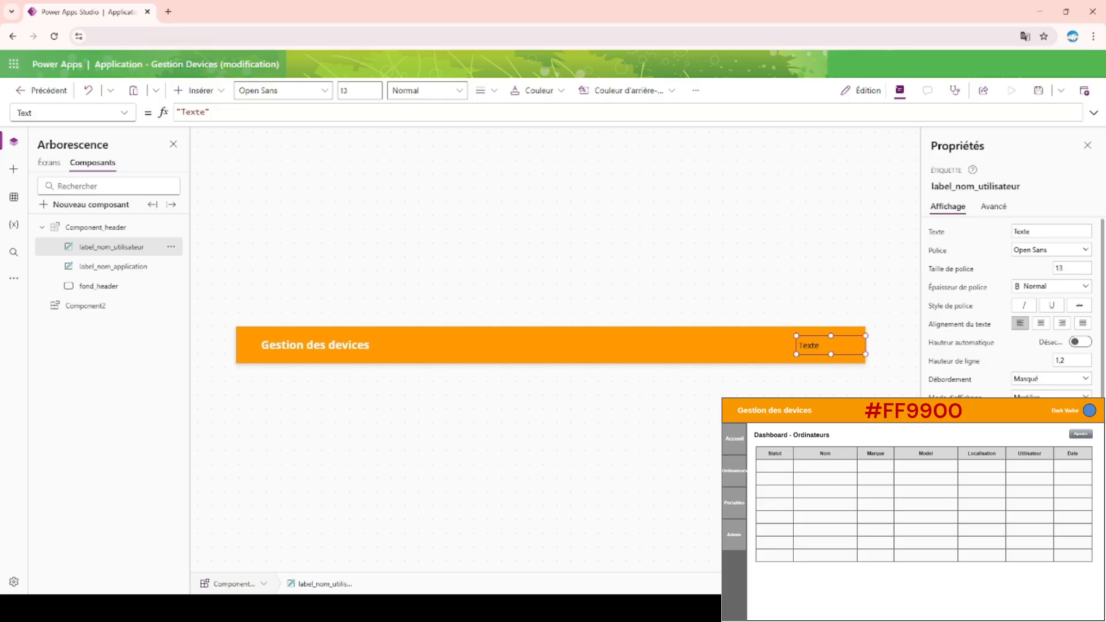
{"action": "left_click", "coordinate": [304, 353]}
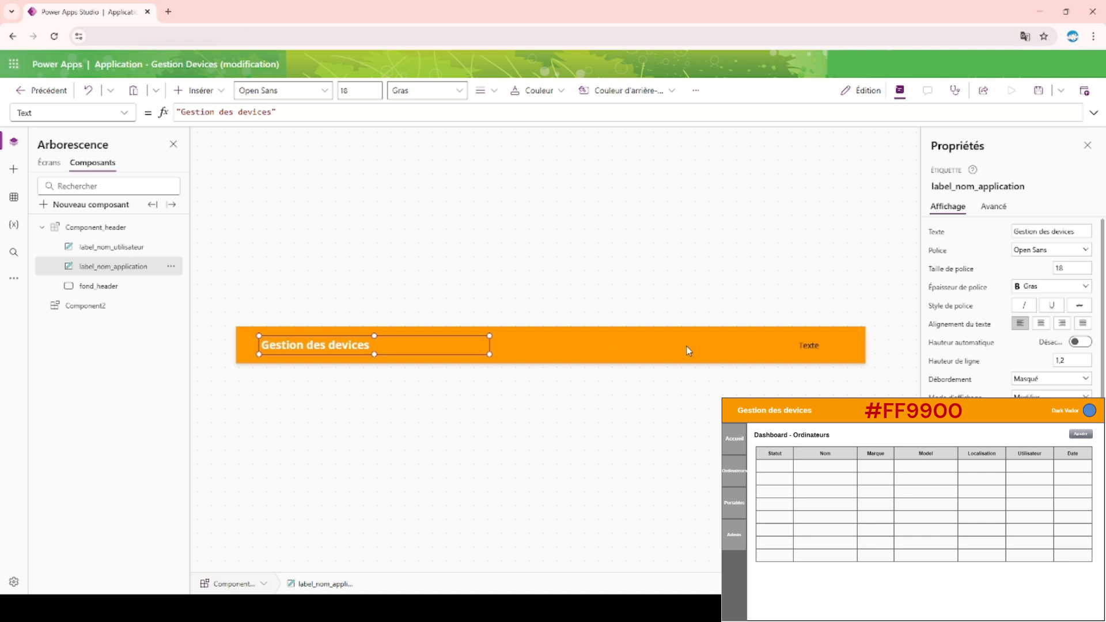
{"action": "left_click", "coordinate": [817, 347]}
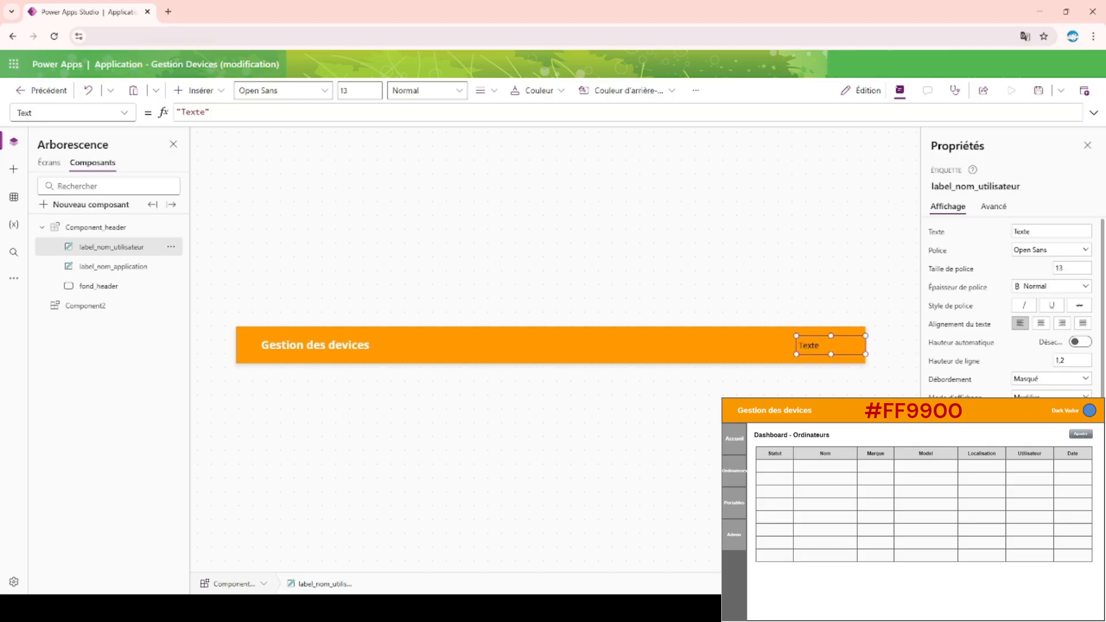
{"action": "left_click_drag", "start_coordinate": [827, 344], "coordinate": [763, 343]}
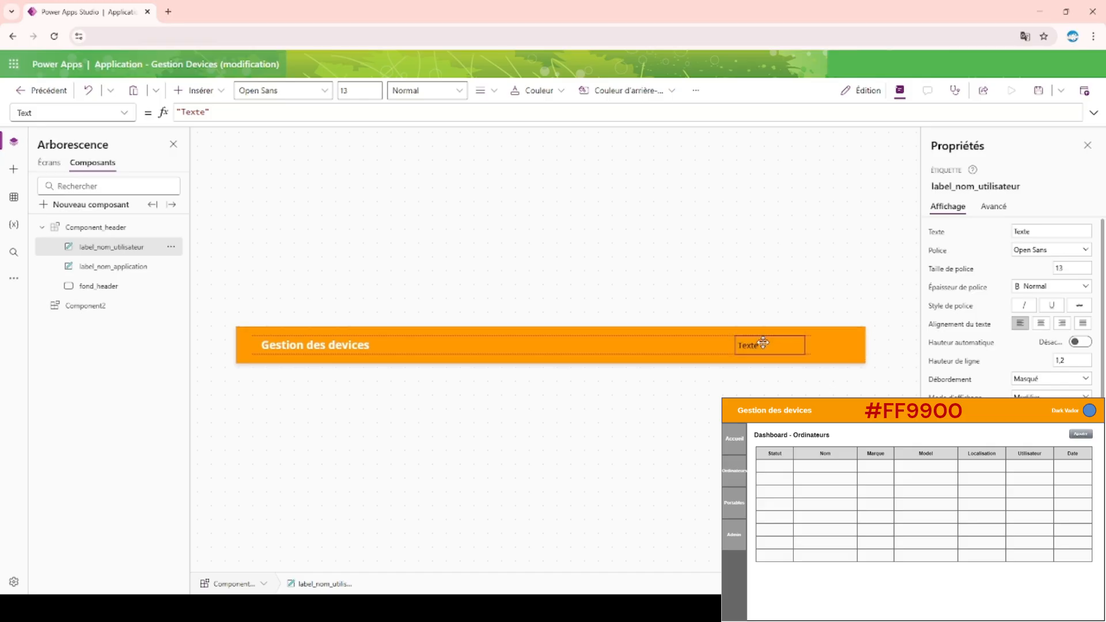
Insert the add-user icon and place it at the right end of the header, beyond the user name label.
{"action": "left_click", "coordinate": [575, 237]}
{"action": "left_click", "coordinate": [194, 91]}
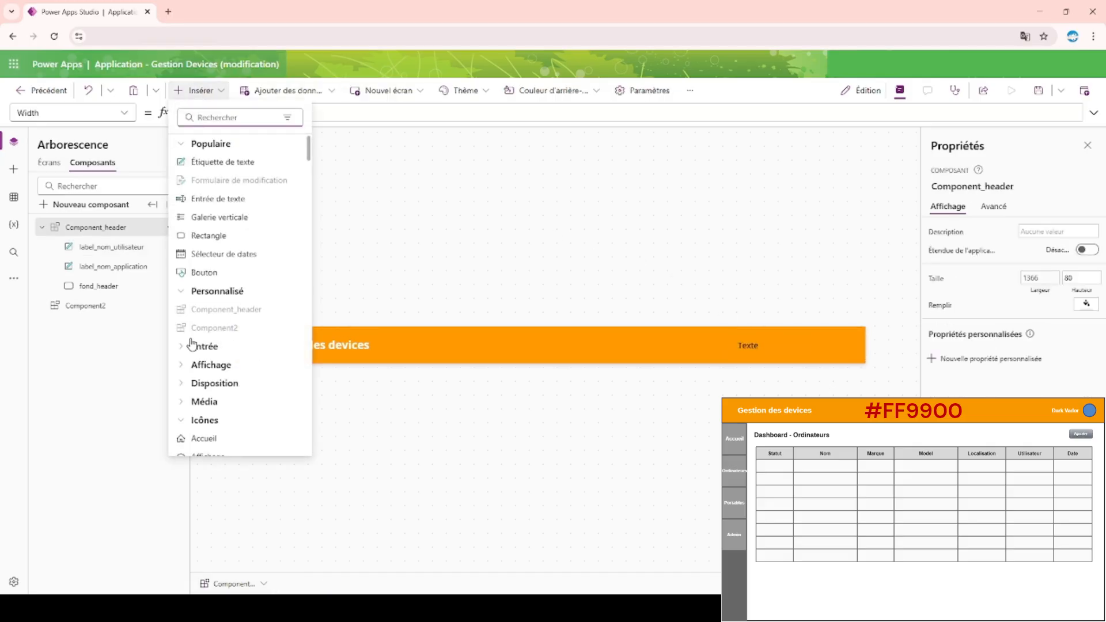
{"action": "scroll", "coordinate": [193, 346], "scroll_direction": "down", "scroll_amount": 5}
{"action": "left_click", "coordinate": [212, 121]}
{"action": "type", "text": "util"}
{"action": "left_click", "coordinate": [210, 164]}
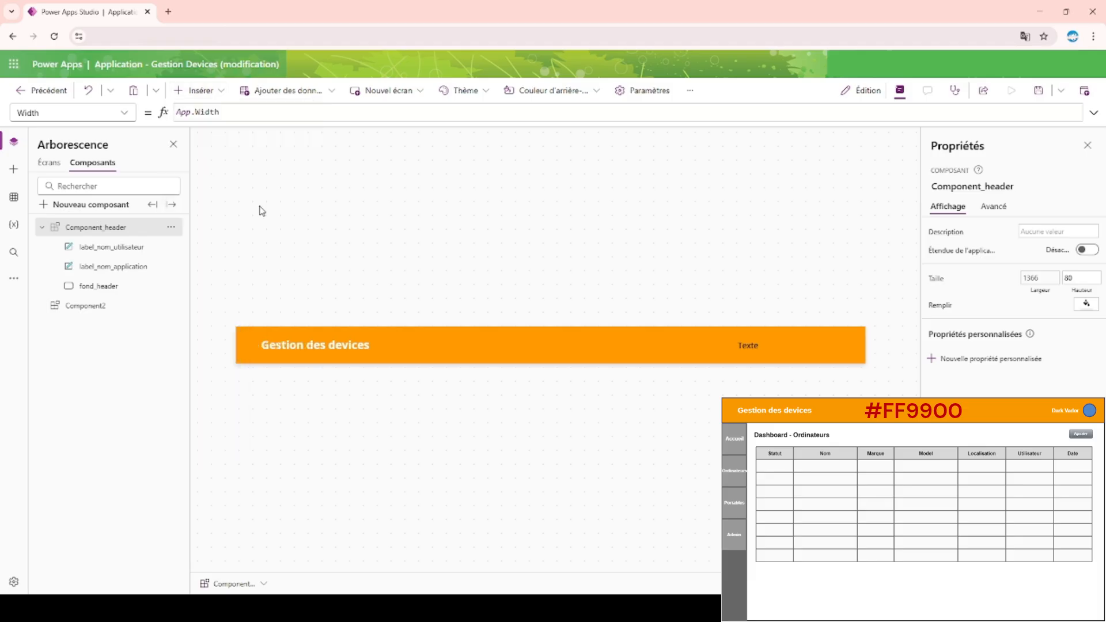
{"action": "left_click_drag", "start_coordinate": [277, 346], "coordinate": [837, 345]}
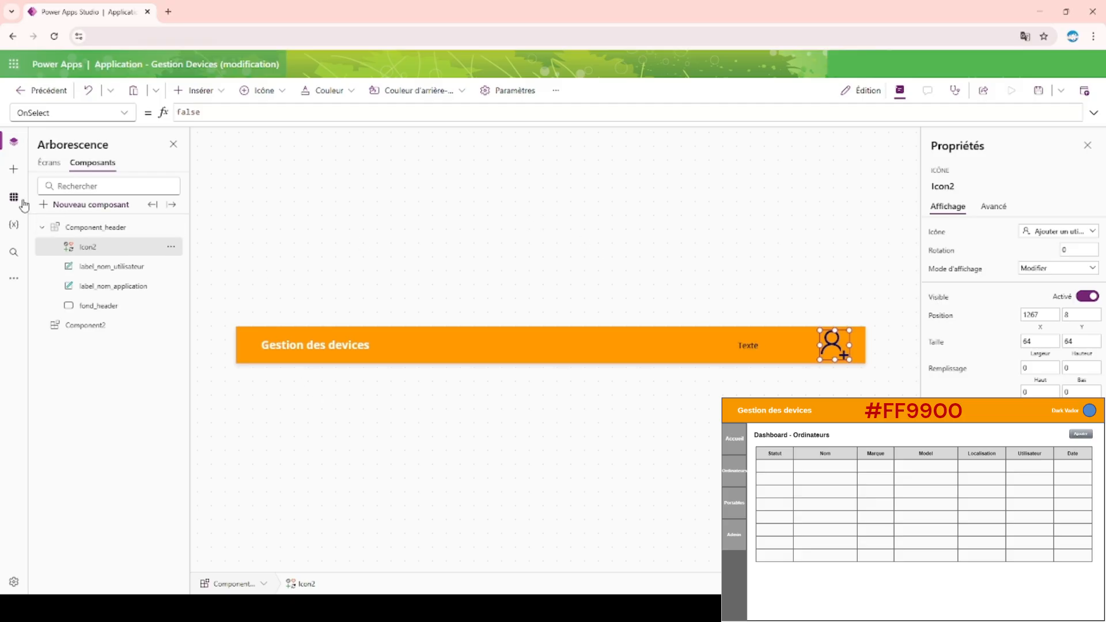
Examine the app's insert, data, variables, search and media options for ways to add an image.
{"action": "left_click", "coordinate": [14, 170]}
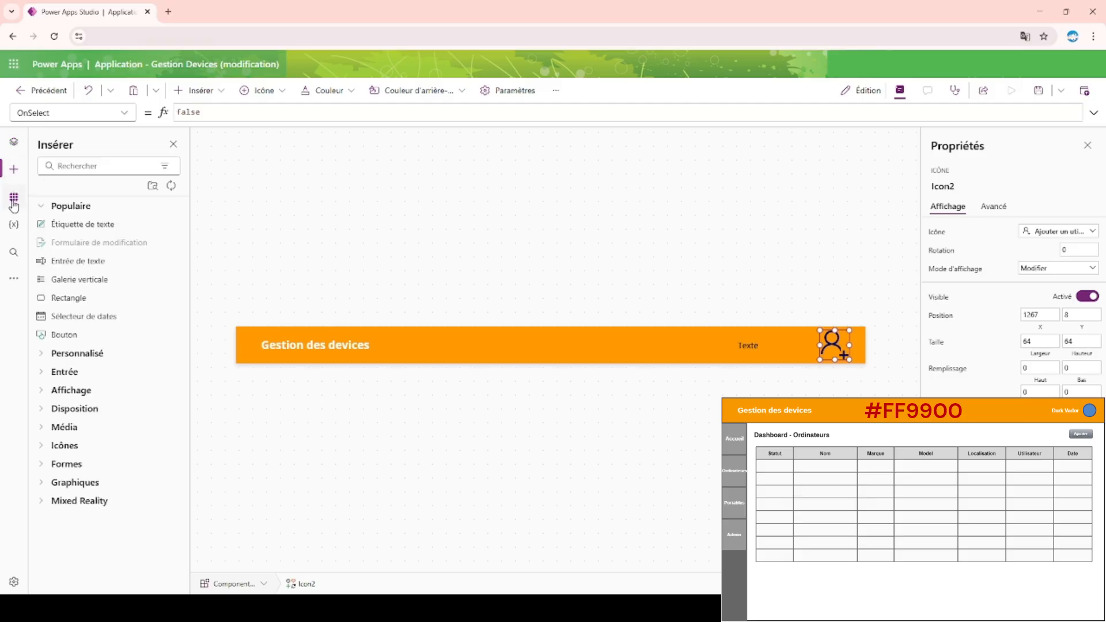
{"action": "left_click", "coordinate": [14, 197]}
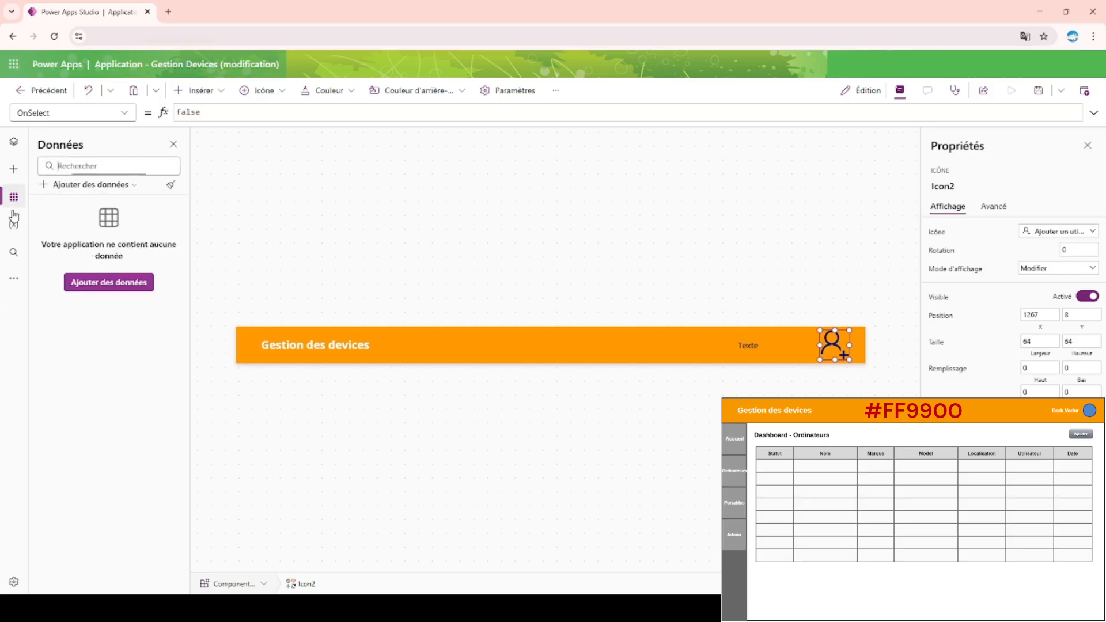
{"action": "left_click", "coordinate": [14, 224]}
{"action": "left_click", "coordinate": [13, 253]}
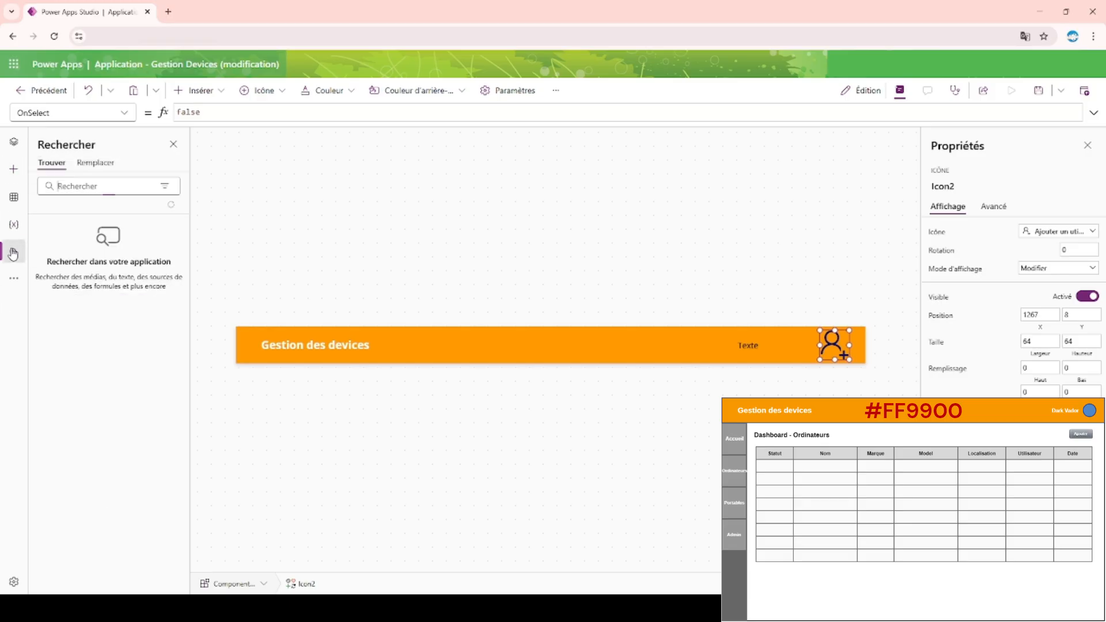
{"action": "left_click", "coordinate": [13, 278]}
{"action": "left_click", "coordinate": [72, 285]}
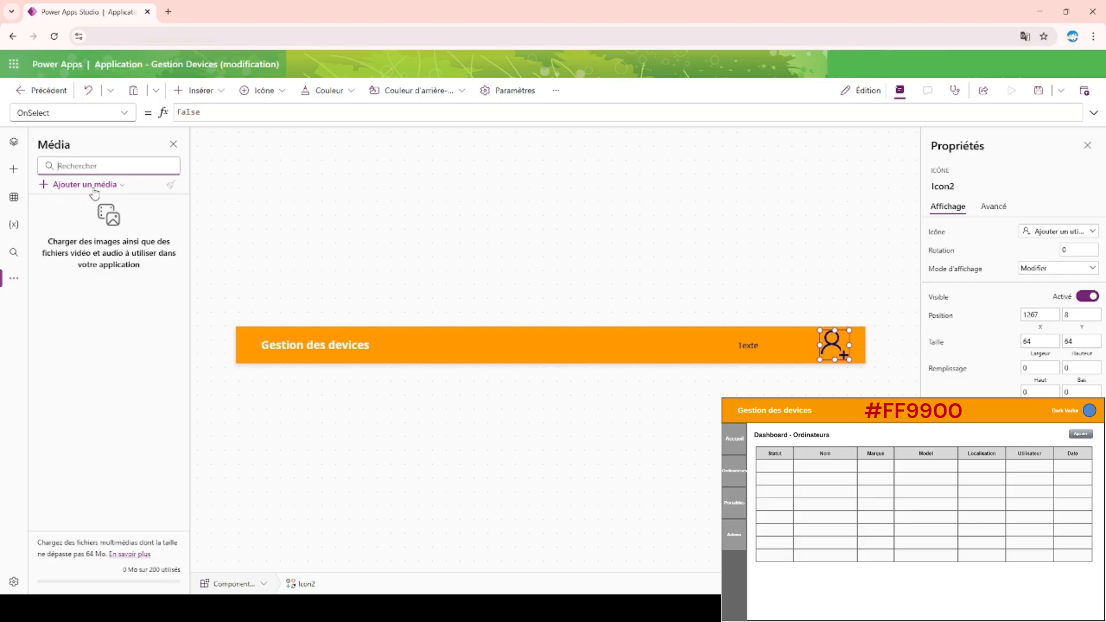
{"action": "left_click", "coordinate": [253, 219]}
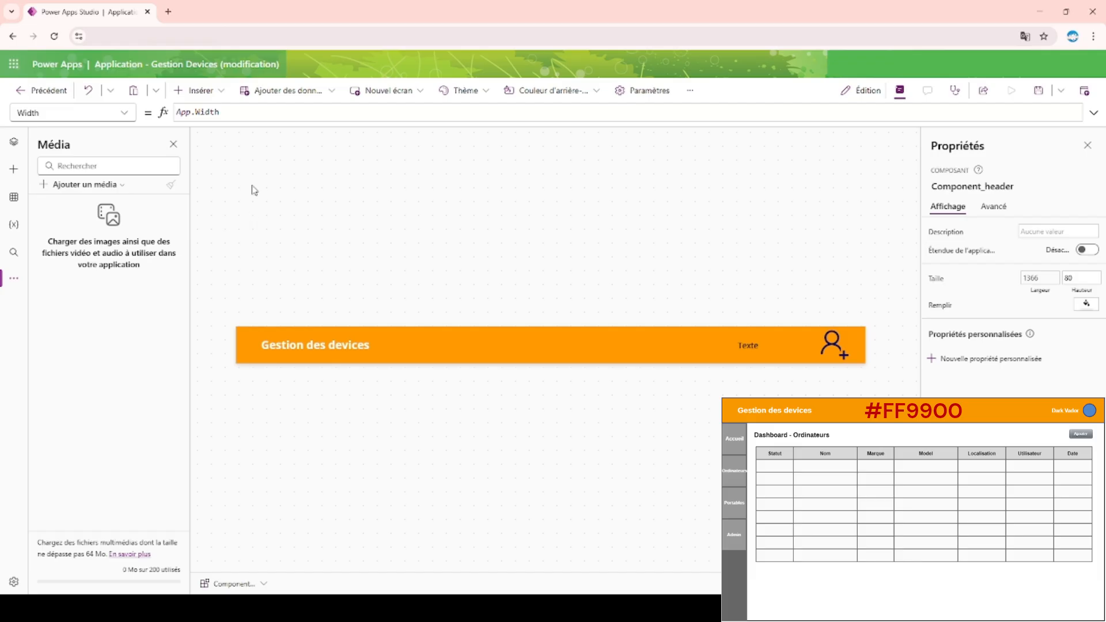
Insert an image control in the middle of the header and select its SampleImage formula.
{"action": "left_click", "coordinate": [219, 99]}
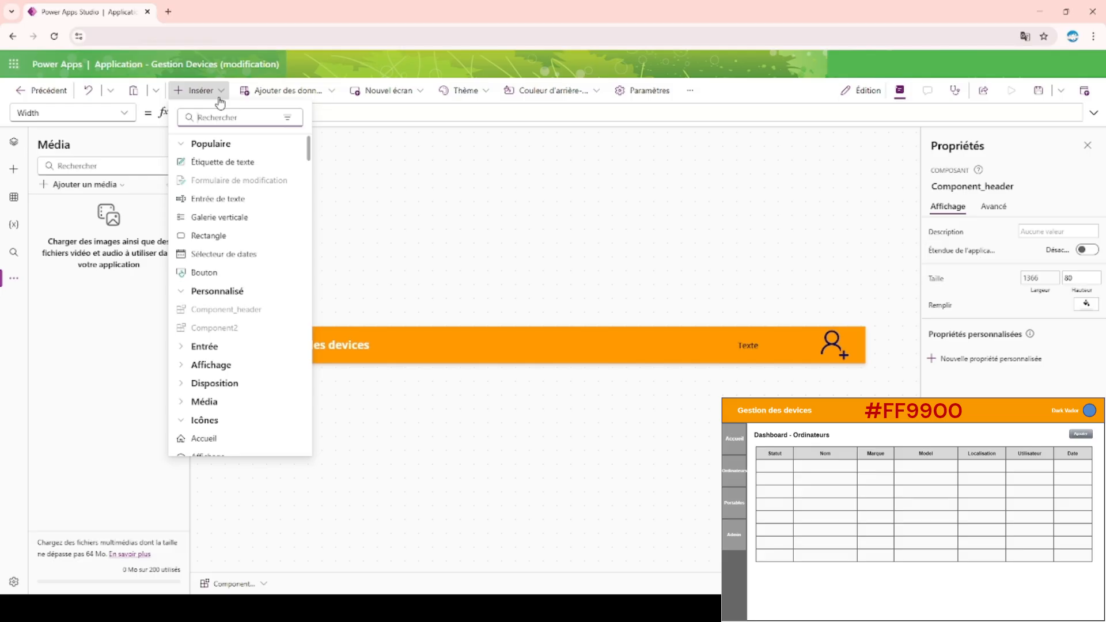
{"action": "type", "text": "im"}
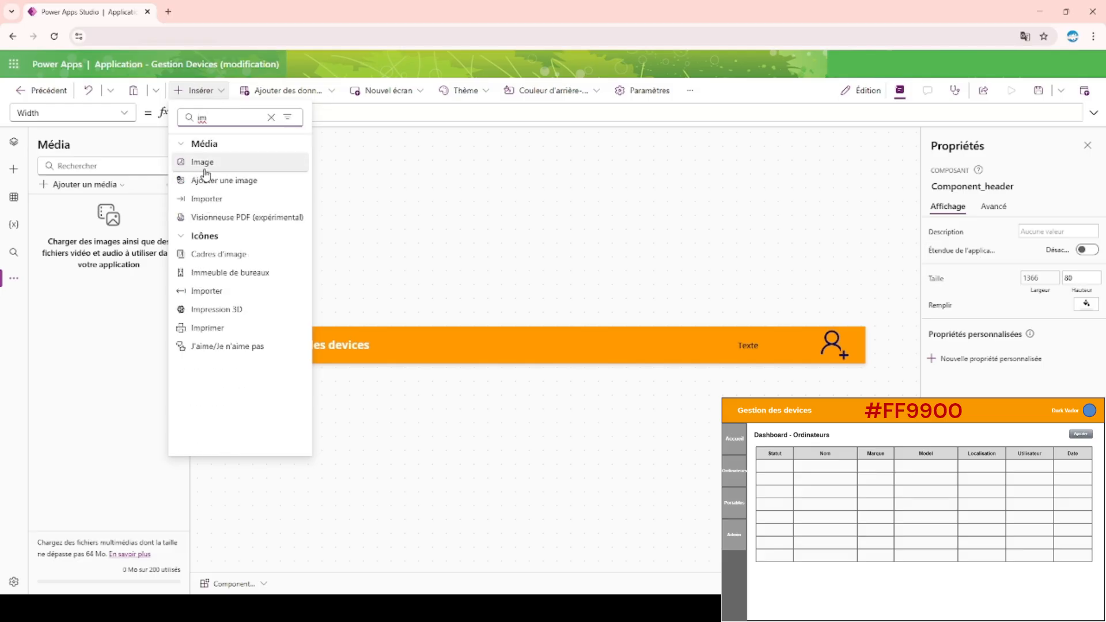
{"action": "left_click_drag", "start_coordinate": [205, 173], "coordinate": [505, 349]}
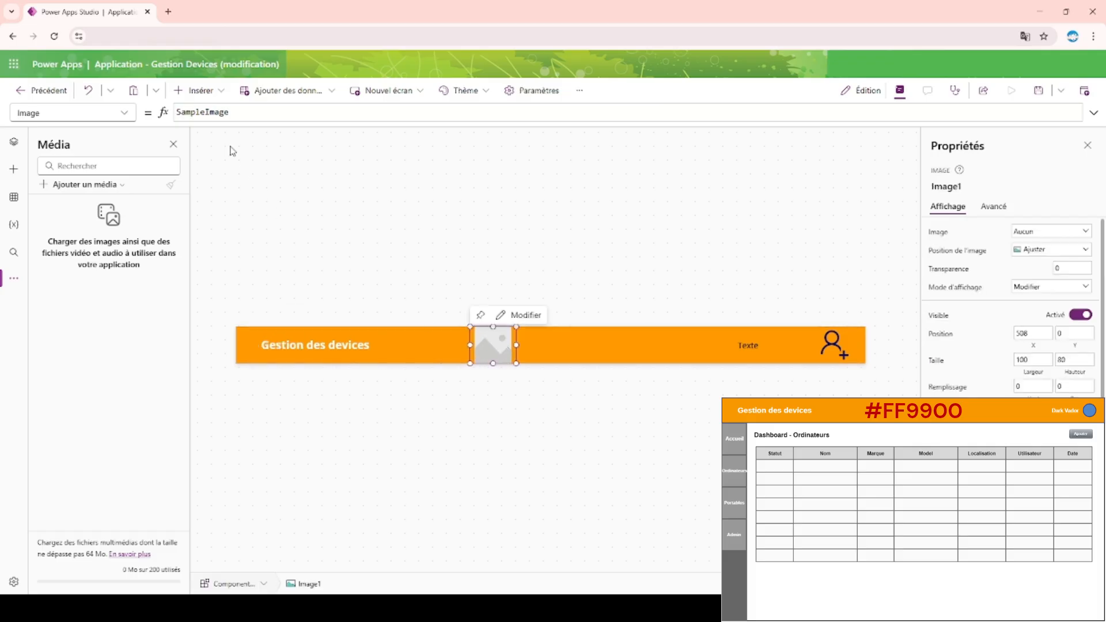
{"action": "double_click", "coordinate": [212, 113]}
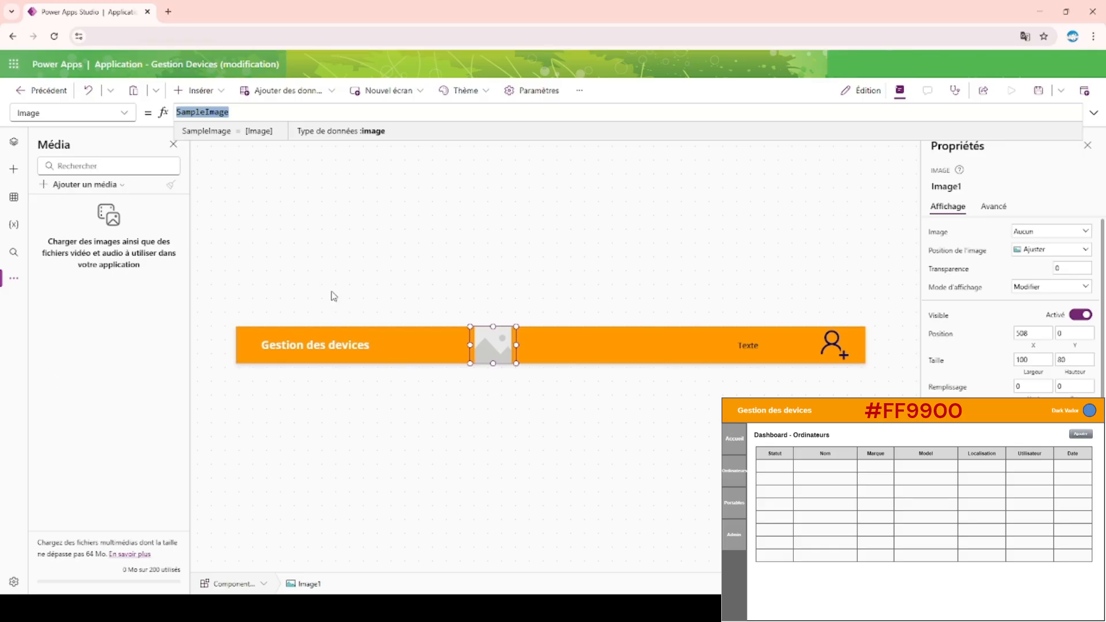
Delete the image control from the middle of the header.
{"action": "left_click", "coordinate": [442, 263]}
{"action": "left_click", "coordinate": [491, 342]}
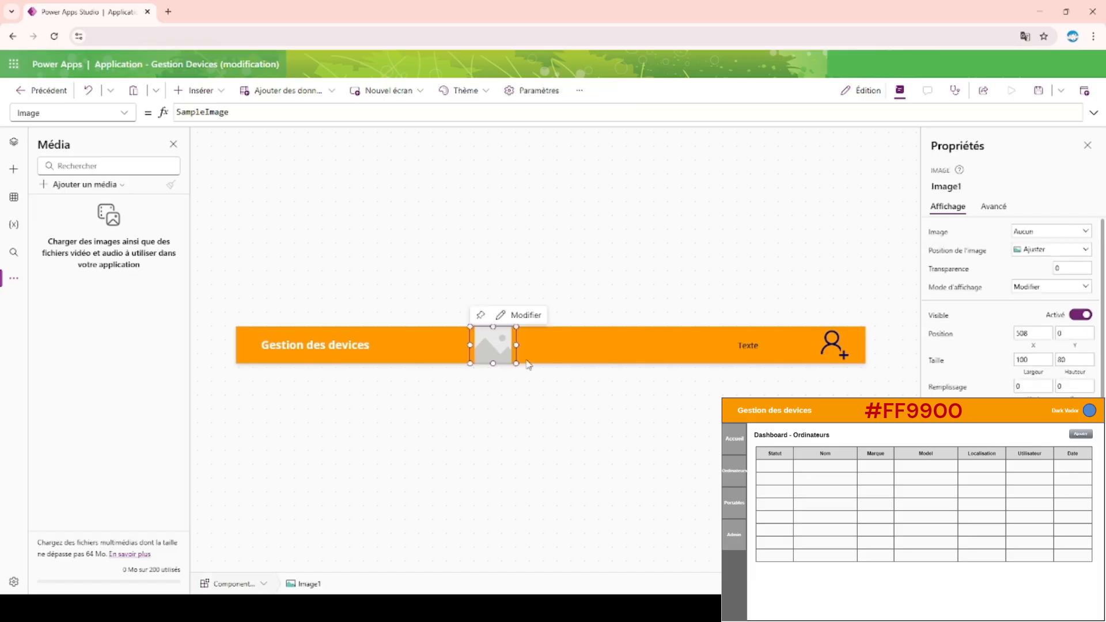
{"action": "key", "text": "Delete"}
Set the user icon's width and height to 40.
{"action": "left_click", "coordinate": [843, 348]}
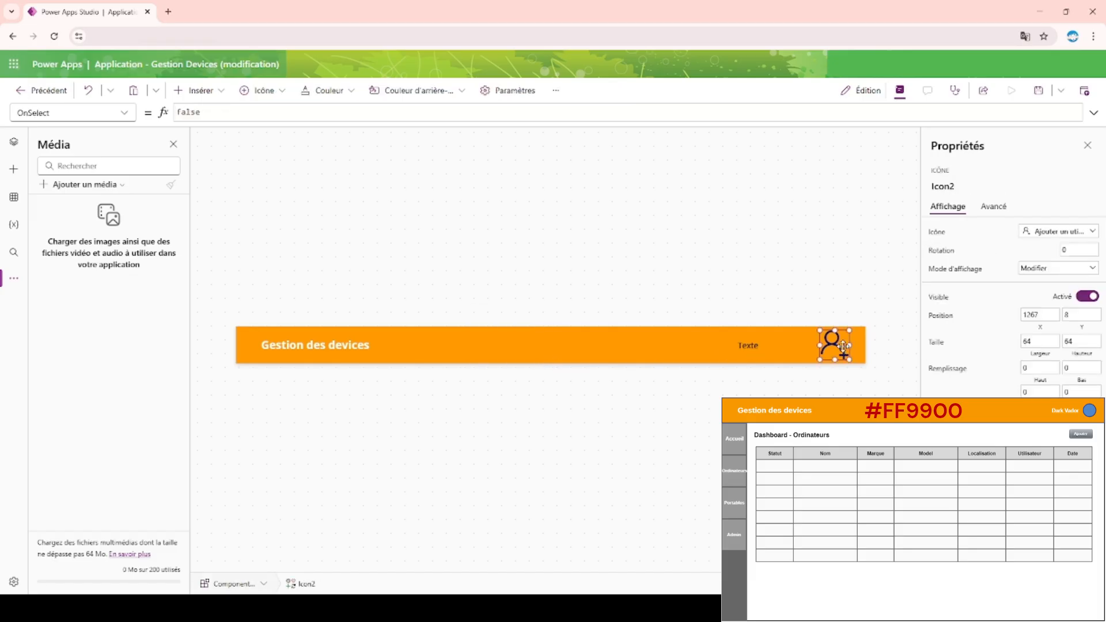
{"action": "left_click", "coordinate": [1040, 341]}
{"action": "type", "text": "40"}
{"action": "left_click", "coordinate": [1068, 339]}
{"action": "type", "text": "40"}
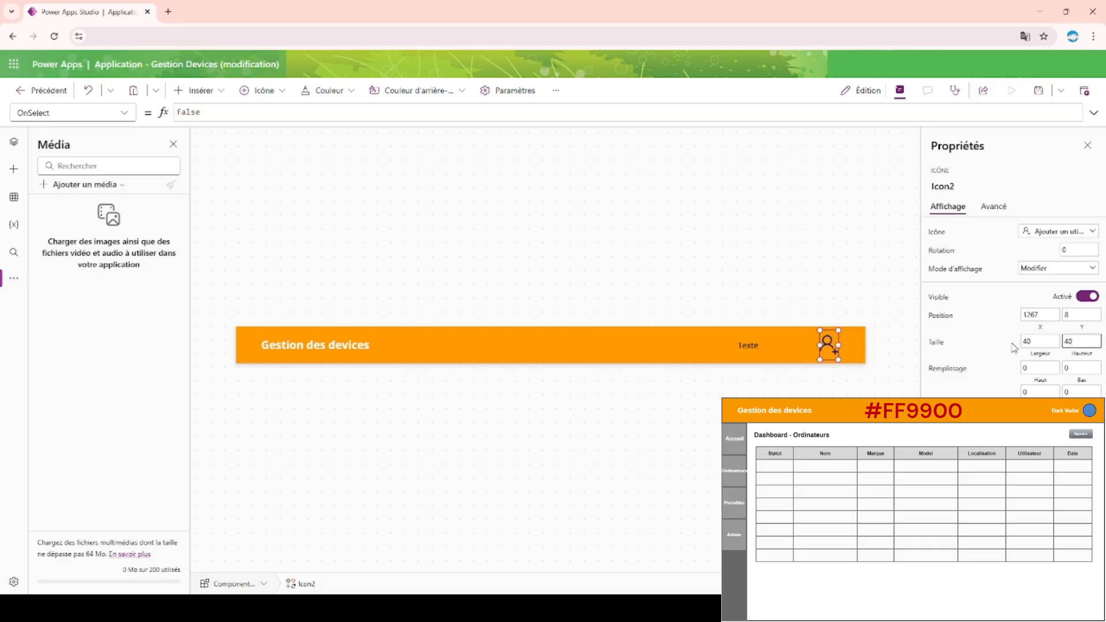
Centre the user icon vertically in the header at Y 20 and set its X position to 1276.
{"action": "left_click_drag", "start_coordinate": [827, 340], "coordinate": [857, 344]}
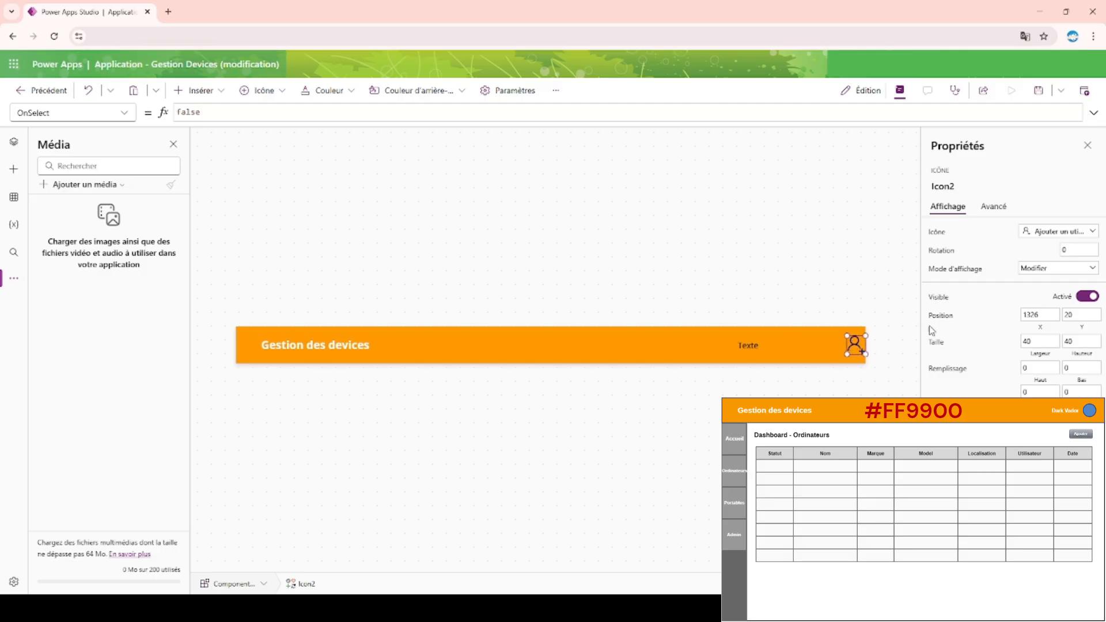
{"action": "left_click", "coordinate": [1053, 311]}
{"action": "key", "text": "BackSpace"}
{"action": "key", "text": "BackSpace"}
{"action": "key", "text": "BackSpace"}
{"action": "type", "text": "276"}
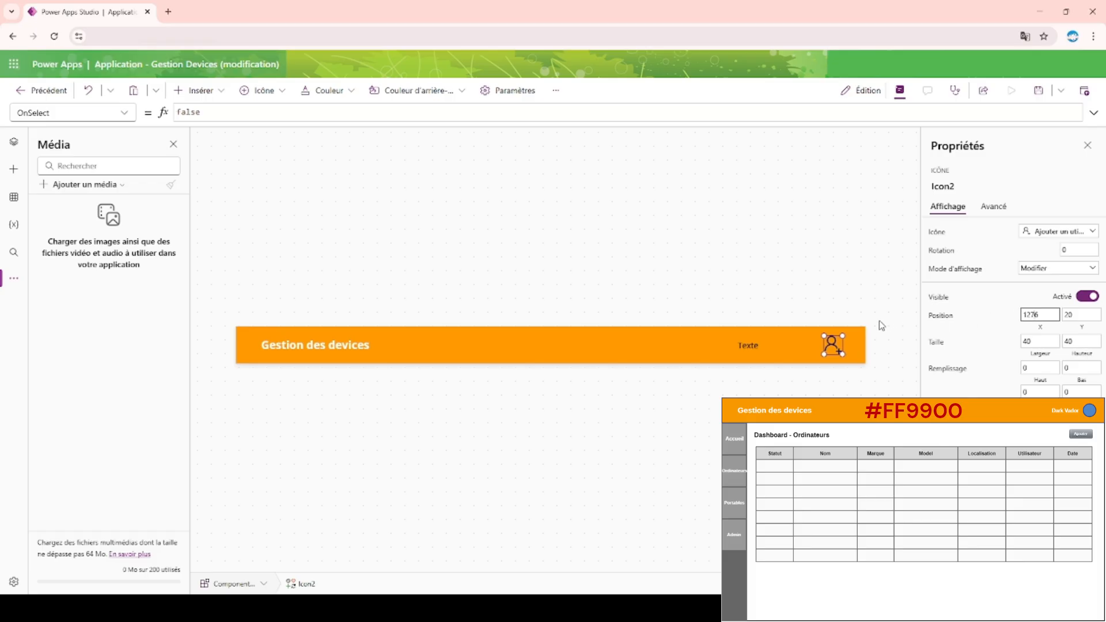
Move the user name label directly against the left side of the user icon and right-align its text.
{"action": "left_click", "coordinate": [762, 345]}
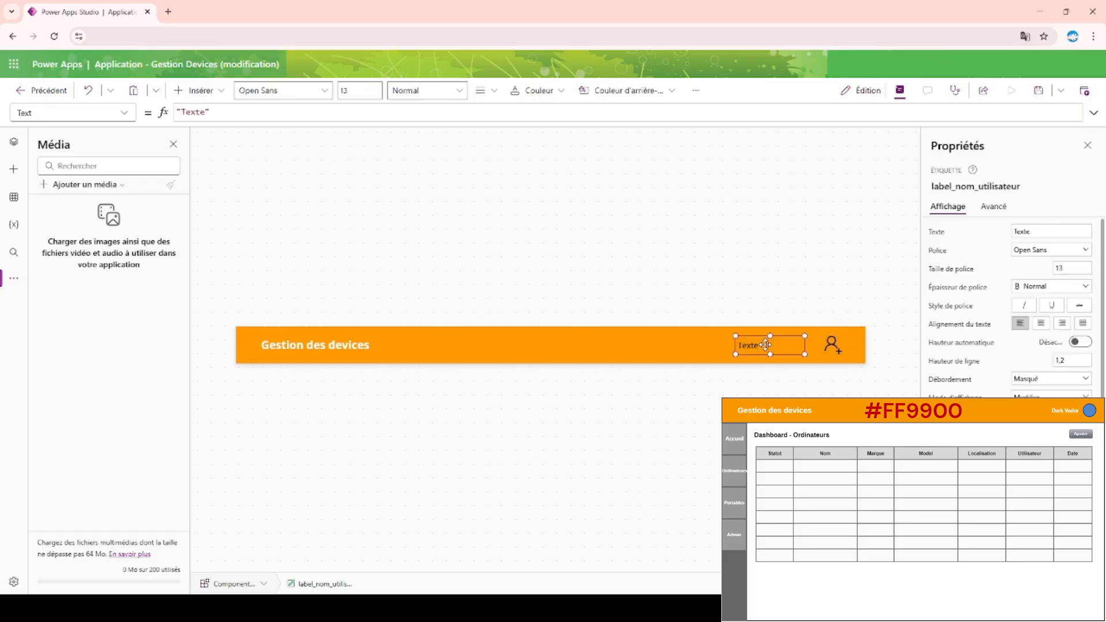
{"action": "left_click_drag", "start_coordinate": [766, 346], "coordinate": [781, 343]}
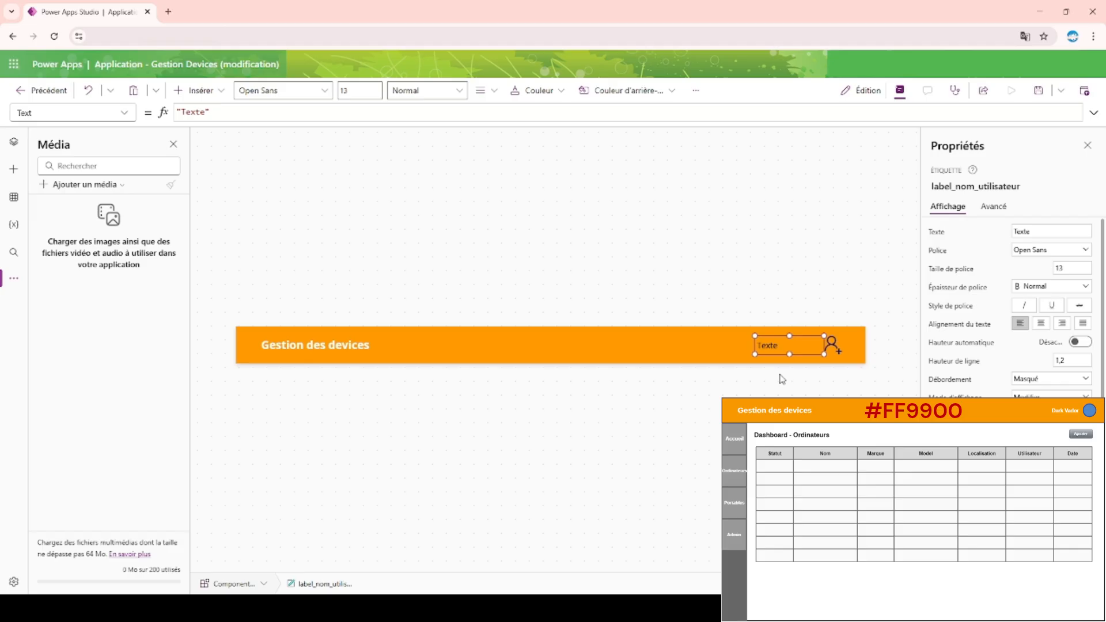
{"action": "left_click_drag", "start_coordinate": [795, 346], "coordinate": [787, 347]}
{"action": "left_click_drag", "start_coordinate": [788, 340], "coordinate": [796, 339]}
{"action": "left_click", "coordinate": [1061, 324]}
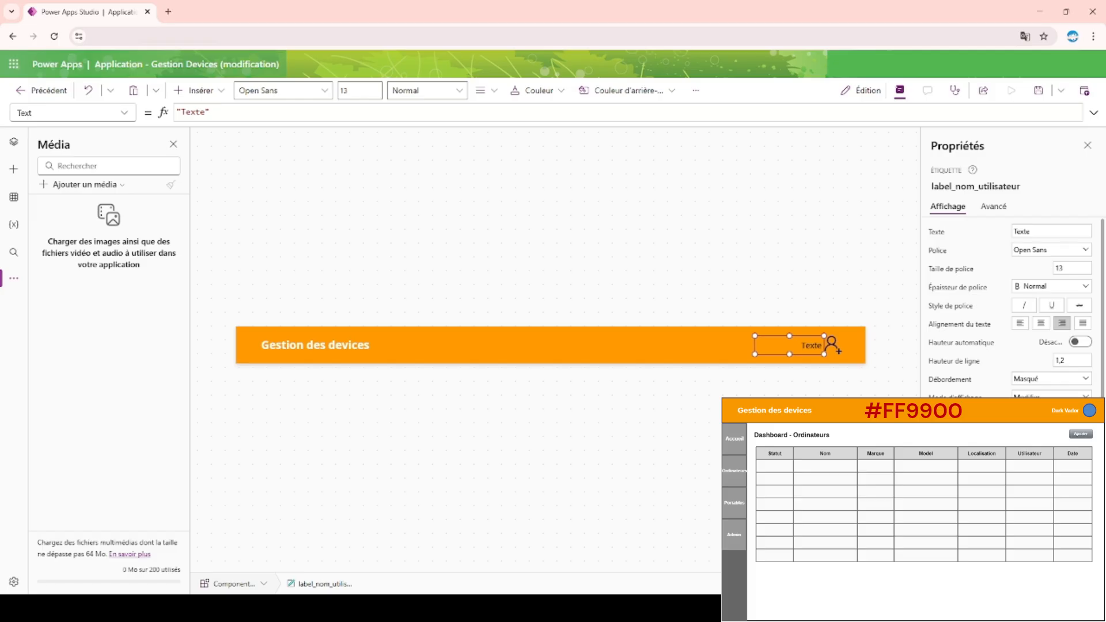
Widen the user name label towards the title and add right padding between its text and the icon.
{"action": "key", "text": "Return"}
{"action": "key", "text": "Return"}
{"action": "left_click_drag", "start_coordinate": [804, 344], "coordinate": [646, 346]}
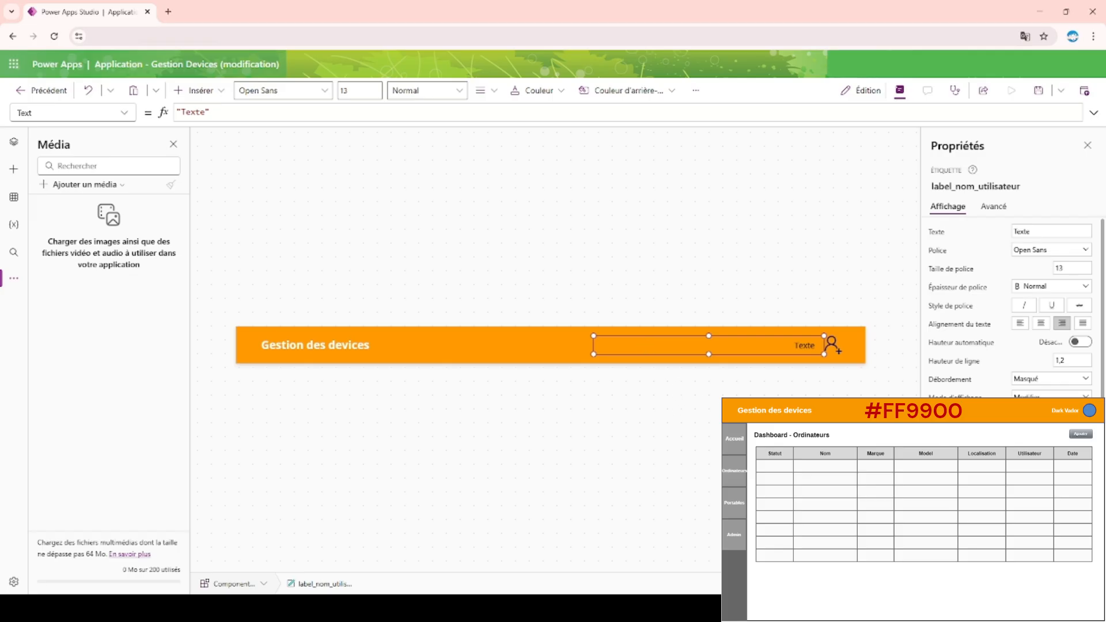
{"action": "left_click", "coordinate": [692, 410]}
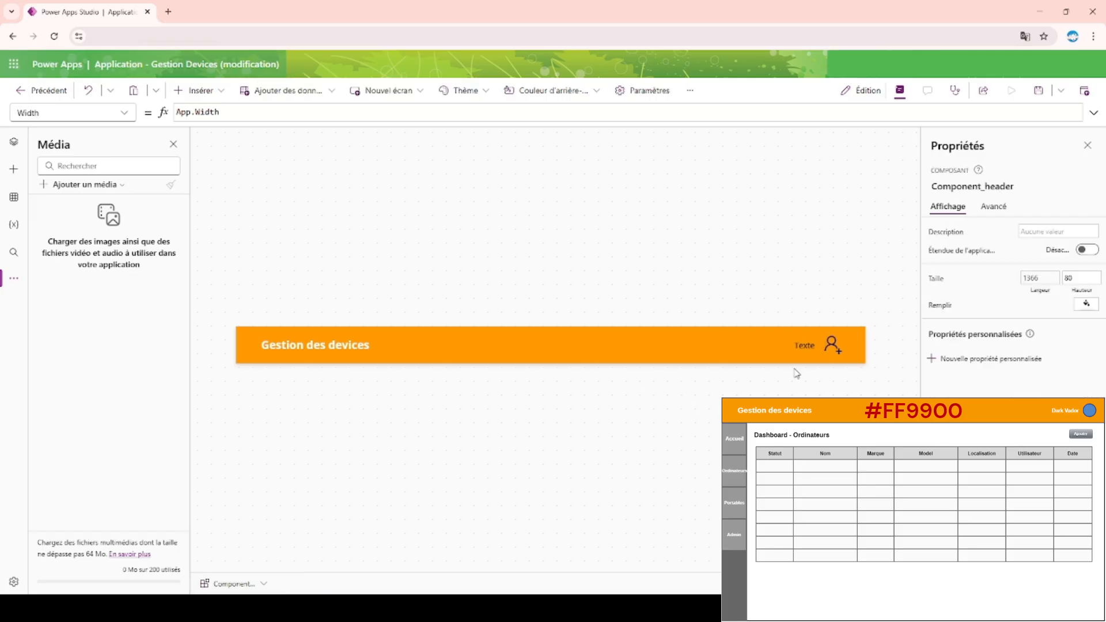
Set the user name label's font weight to Gras.
{"action": "left_click", "coordinate": [809, 347]}
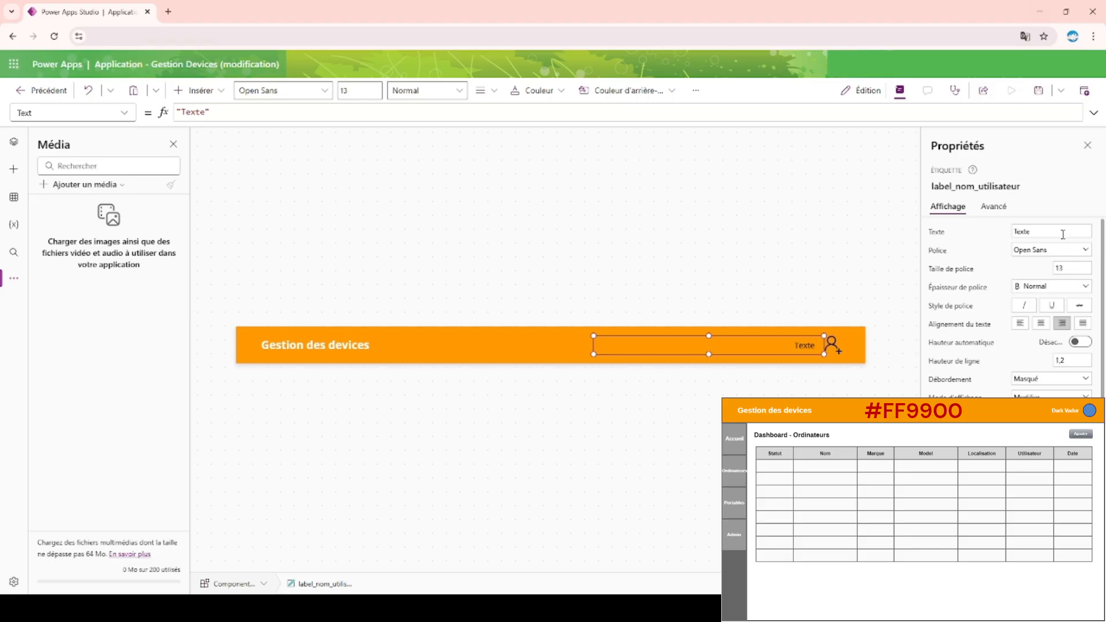
{"action": "left_click", "coordinate": [1058, 284]}
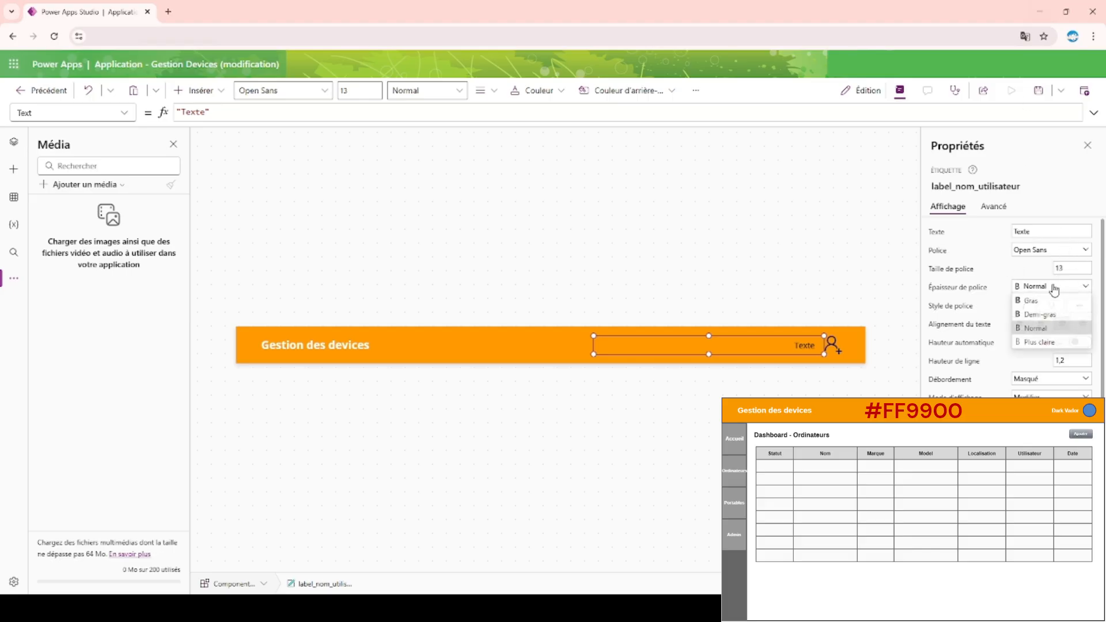
{"action": "left_click", "coordinate": [1037, 328]}
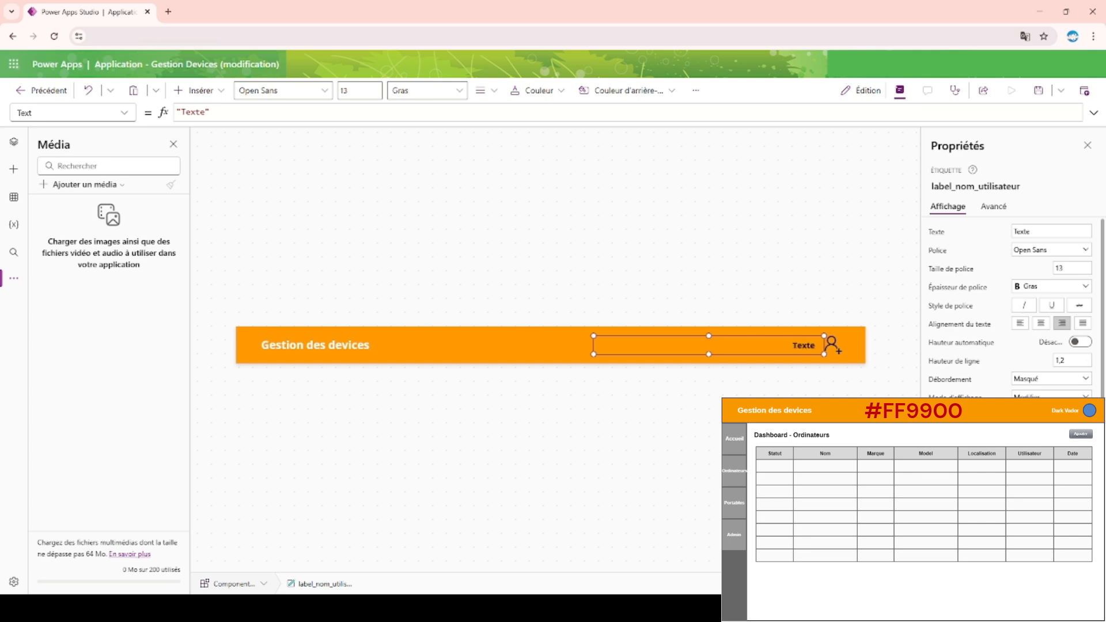
Set the user name label's text colour to white and its font size to 14.
{"action": "left_click", "coordinate": [1052, 544]}
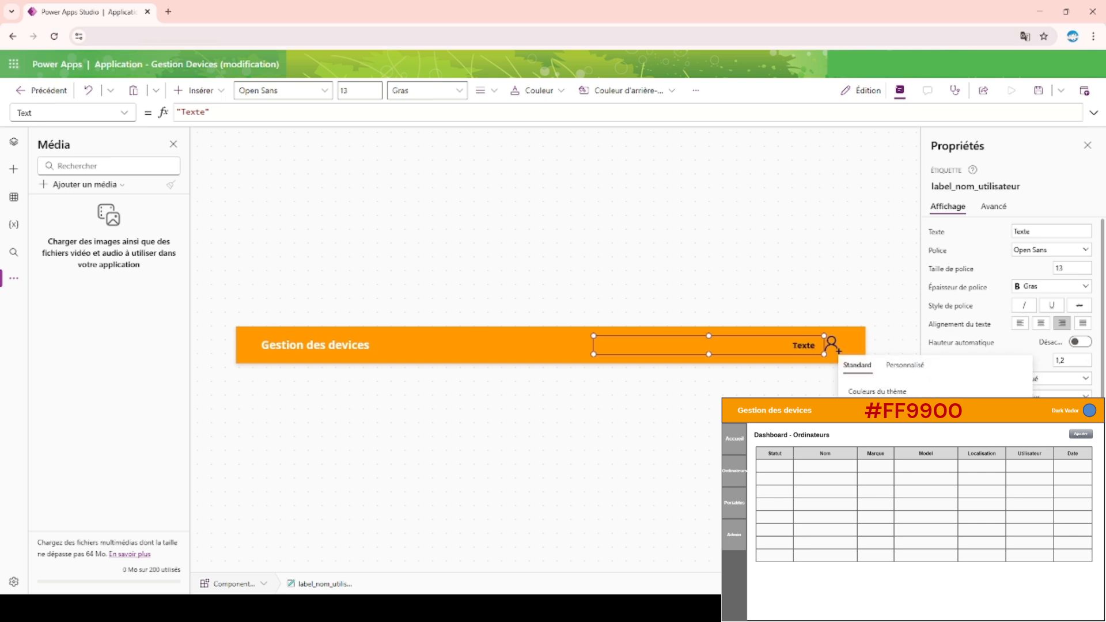
{"action": "left_click", "coordinate": [787, 275]}
{"action": "left_click", "coordinate": [365, 344]}
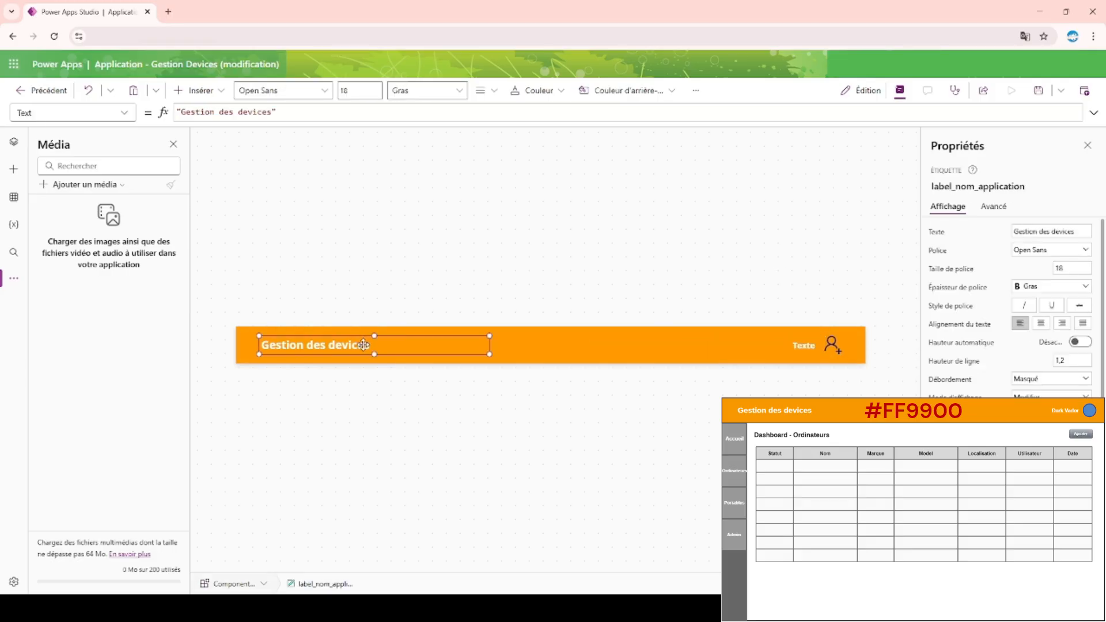
{"action": "left_click", "coordinate": [805, 348]}
{"action": "left_click", "coordinate": [1073, 269]}
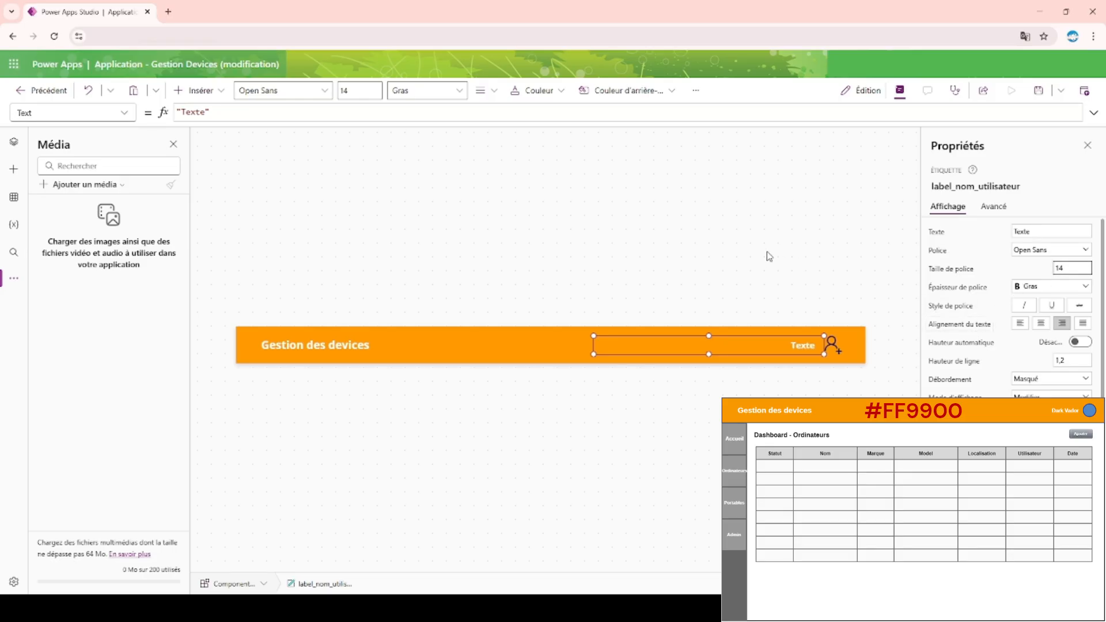
{"action": "left_click", "coordinate": [675, 231]}
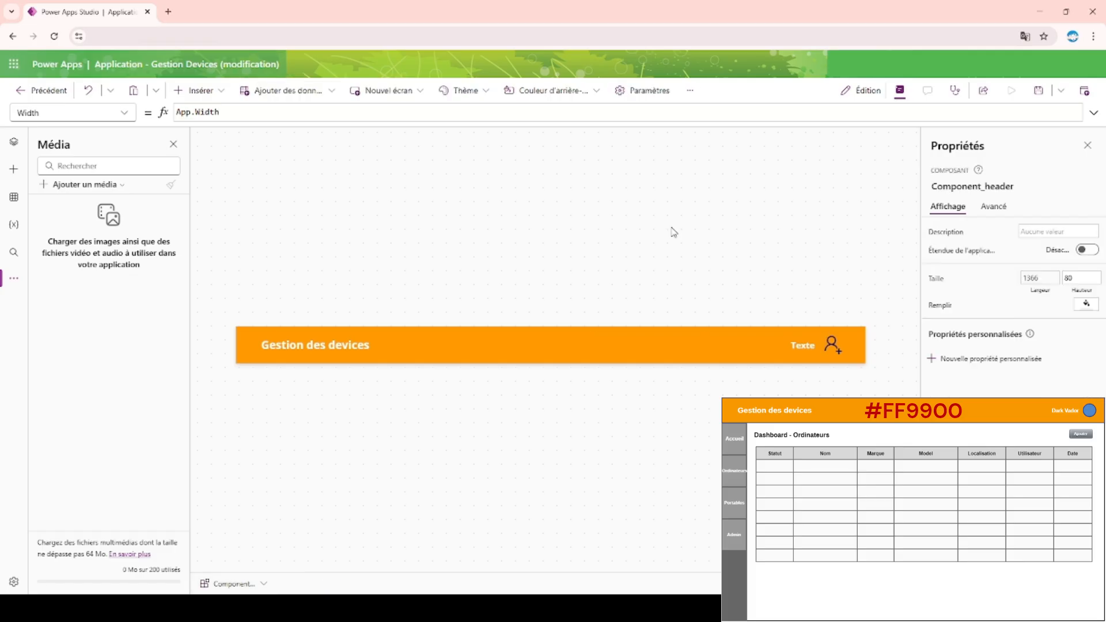
Check how the header looks on Screen1 and return to the component list.
{"action": "left_click", "coordinate": [14, 143]}
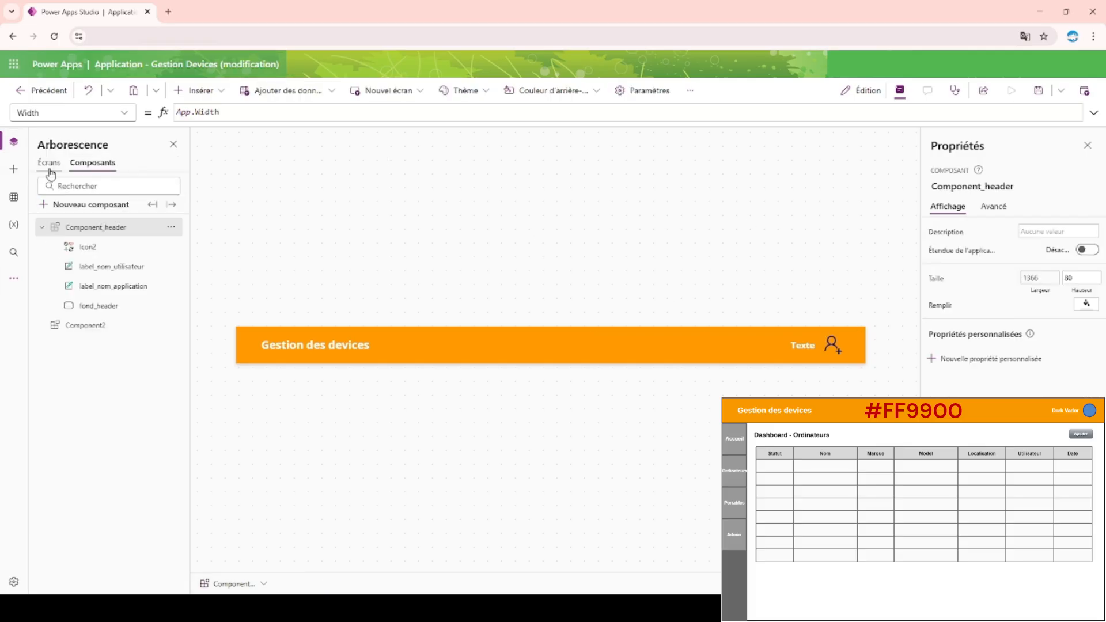
{"action": "left_click", "coordinate": [50, 166]}
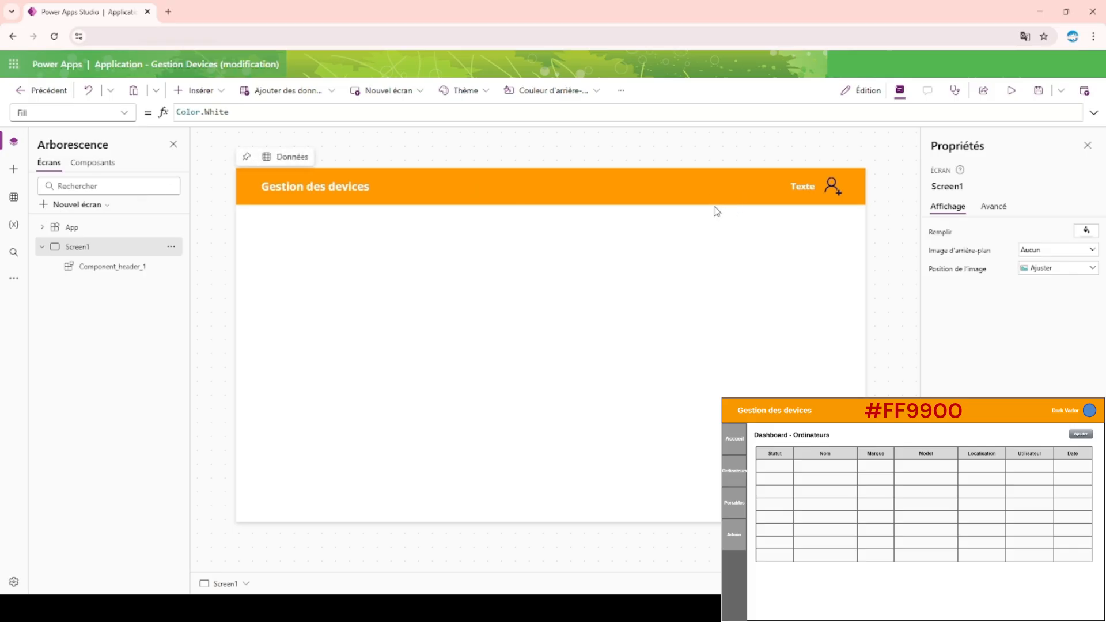
{"action": "left_click", "coordinate": [69, 167]}
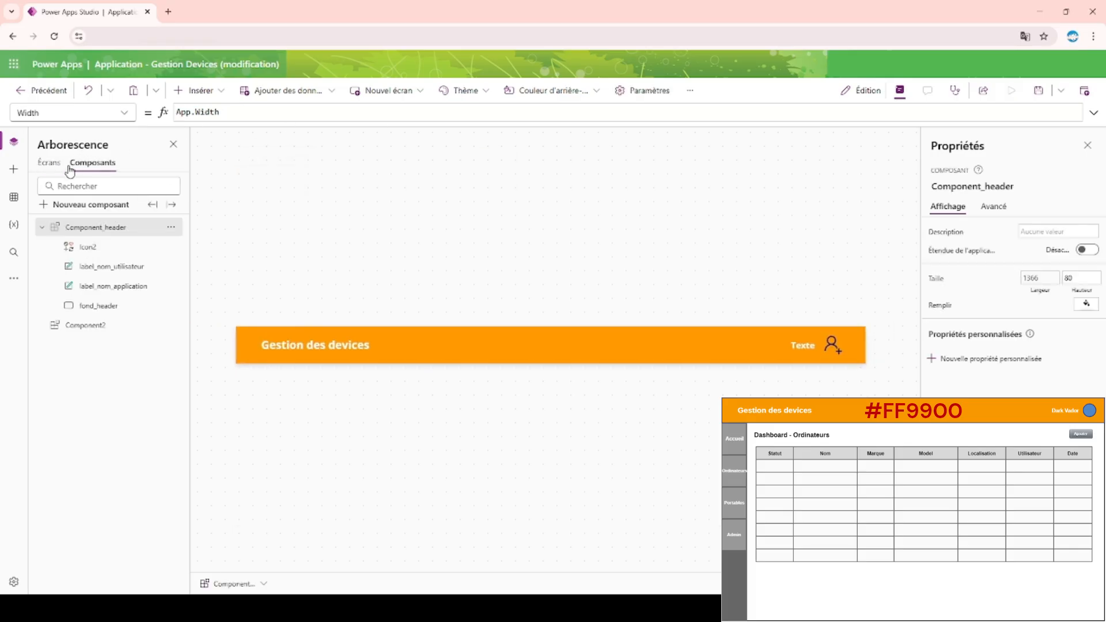
Rename the empty component Component2 as Component_menu.
{"action": "left_click", "coordinate": [96, 326]}
{"action": "double_click", "coordinate": [96, 325]}
{"action": "left_click", "coordinate": [136, 321]}
{"action": "key", "text": "BackSpace"}
{"action": "type", "text": "_me"}
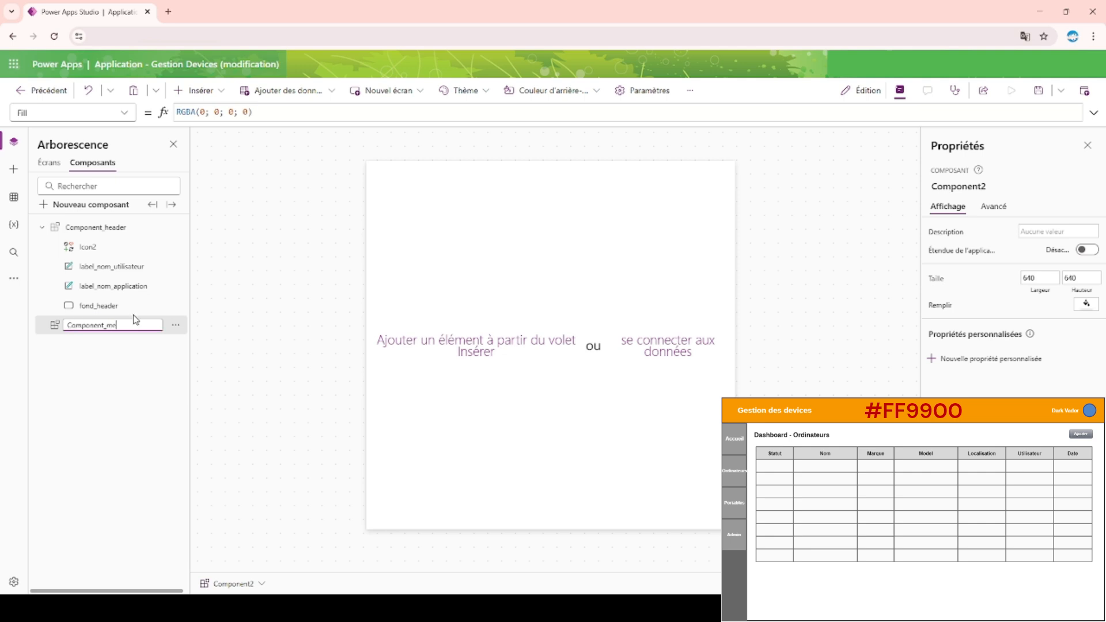
{"action": "type", "text": "nu"}
{"action": "key", "text": "Return"}
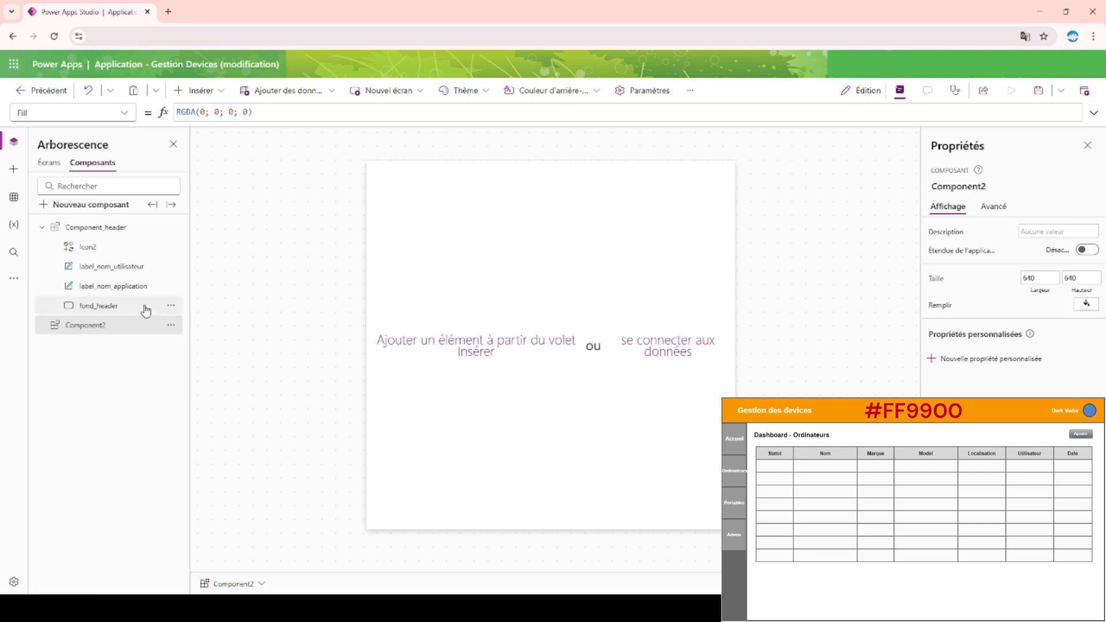
Rename the screen Screen1 as Accueil.
{"action": "left_click", "coordinate": [46, 164]}
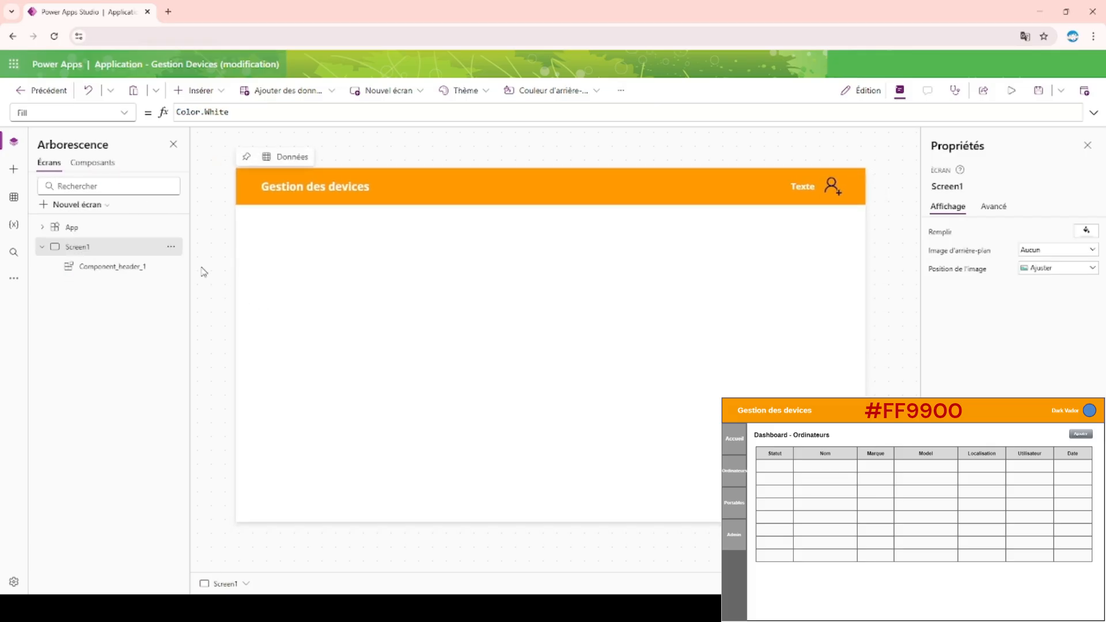
{"action": "double_click", "coordinate": [79, 246]}
{"action": "type", "text": "Accueil"}
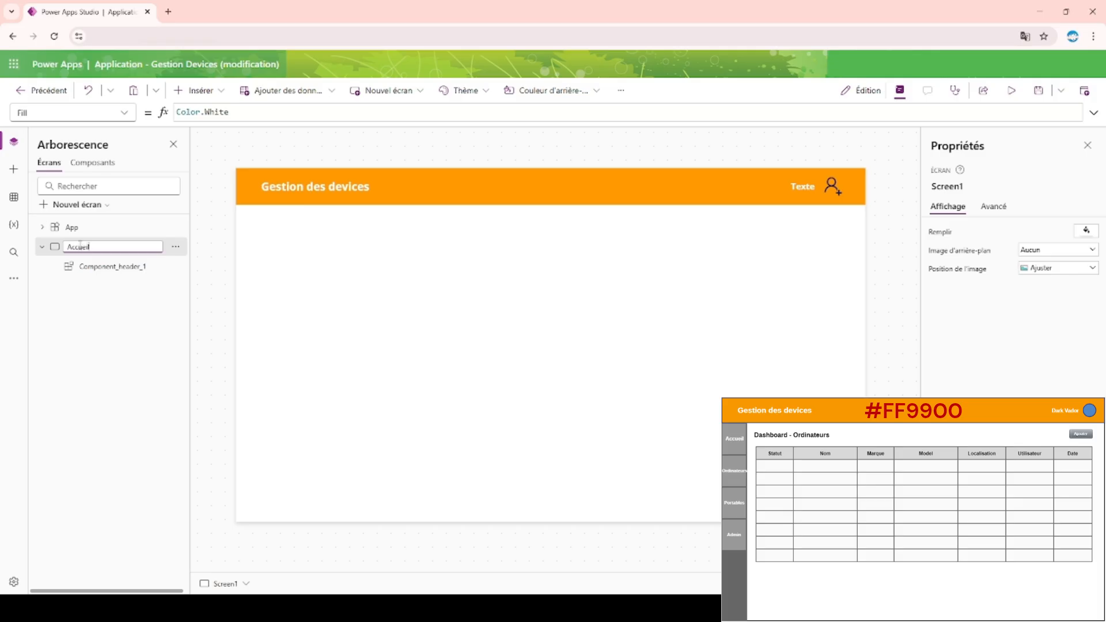
{"action": "key", "text": "Escape"}
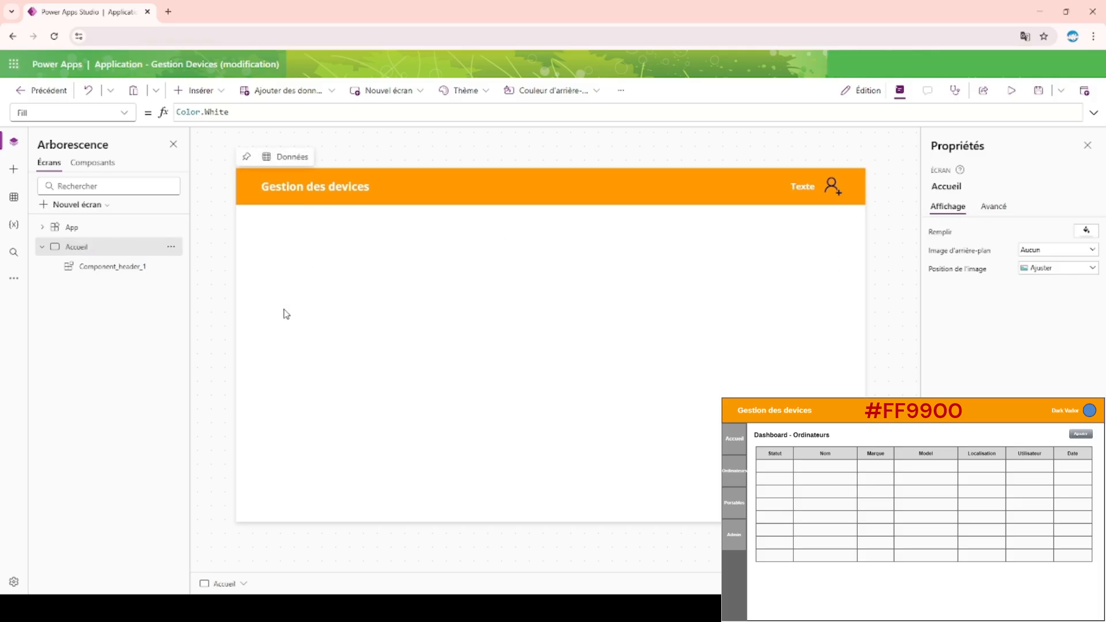
Examine the app's general settings, its display orientation and scaling options, and the Height formula of the Accueil screen.
{"action": "left_click", "coordinate": [993, 212]}
{"action": "left_click", "coordinate": [948, 207]}
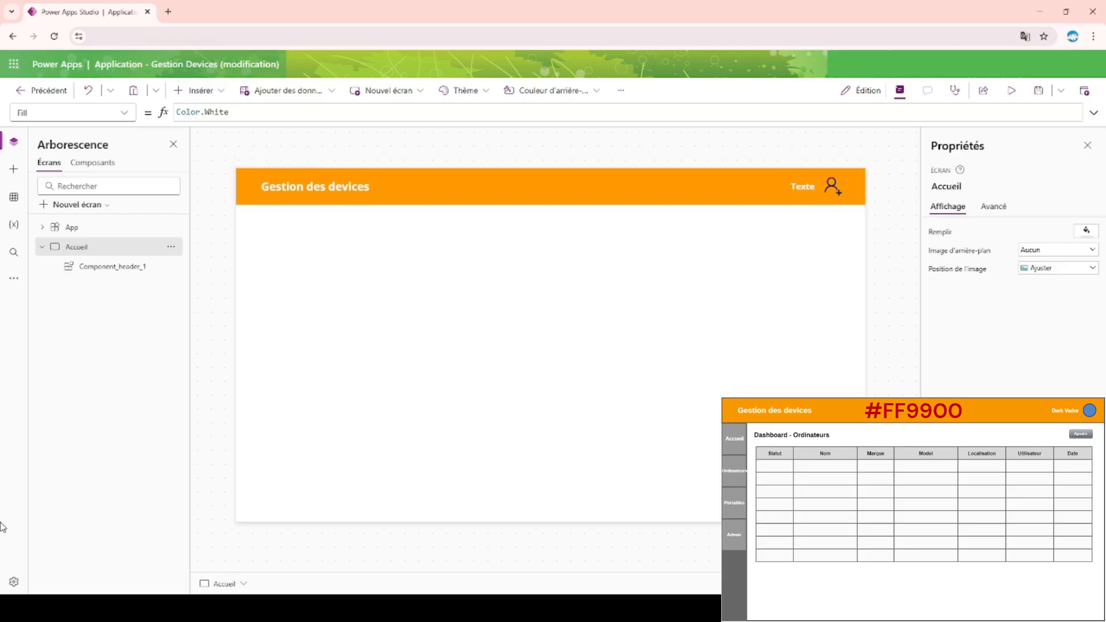
{"action": "left_click", "coordinate": [14, 582]}
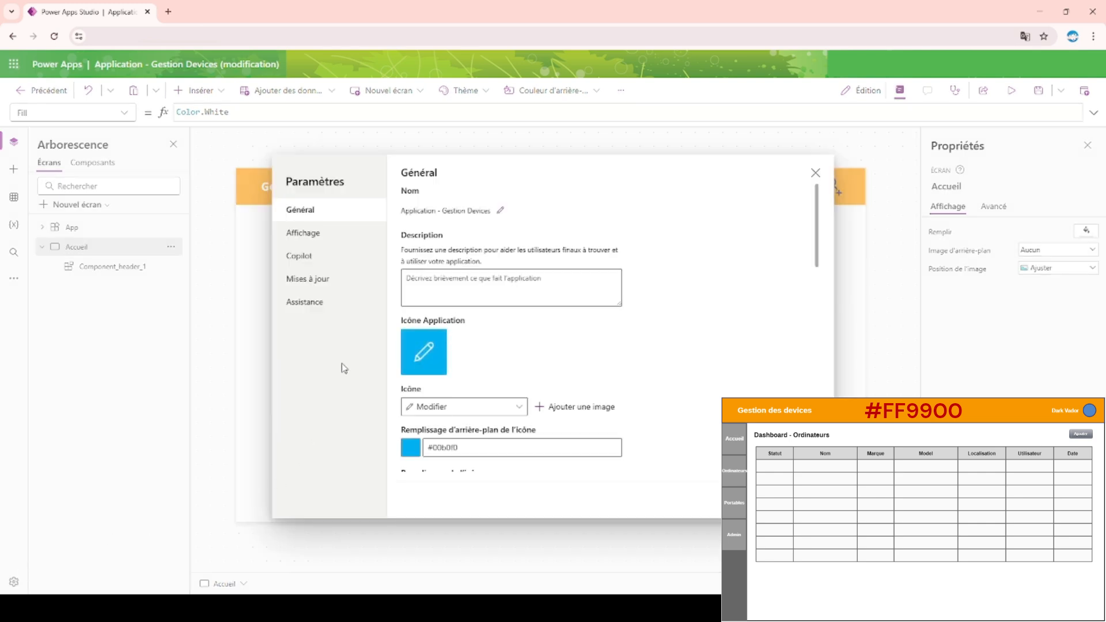
{"action": "scroll", "coordinate": [508, 340], "scroll_direction": "down", "scroll_amount": 1}
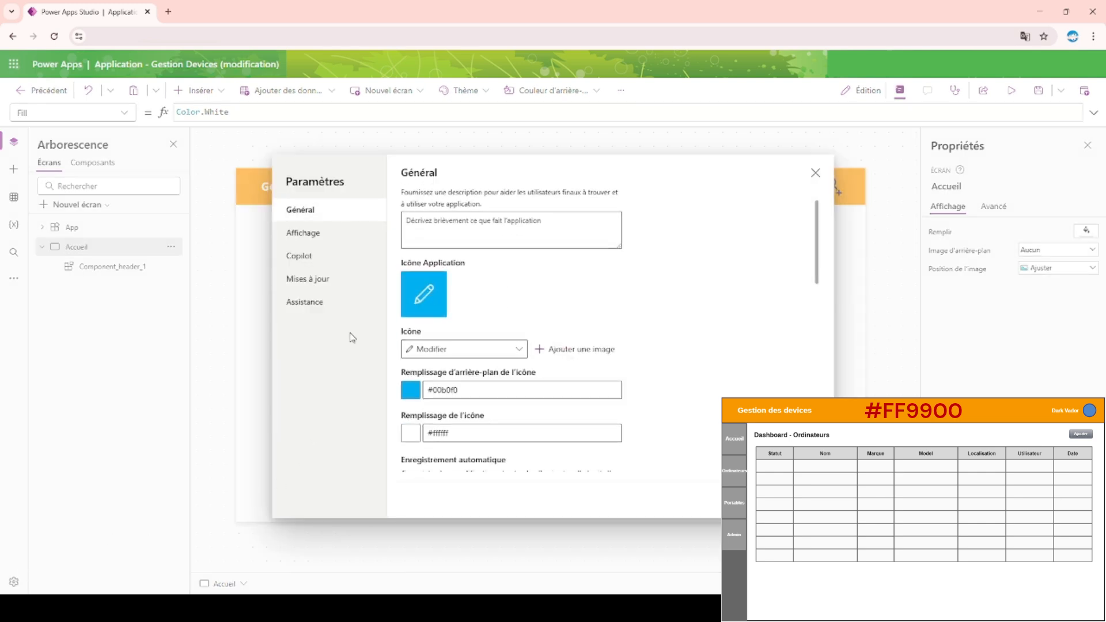
{"action": "scroll", "coordinate": [501, 375], "scroll_direction": "down", "scroll_amount": 4}
{"action": "scroll", "coordinate": [501, 372], "scroll_direction": "down", "scroll_amount": 4}
{"action": "left_click", "coordinate": [319, 237]}
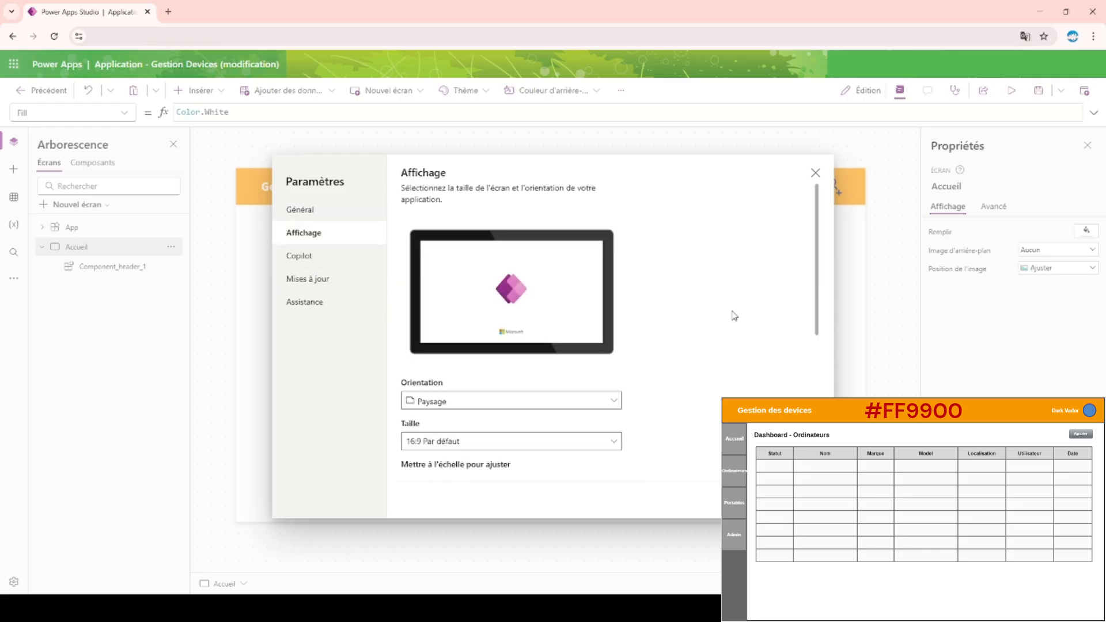
{"action": "left_click", "coordinate": [574, 402]}
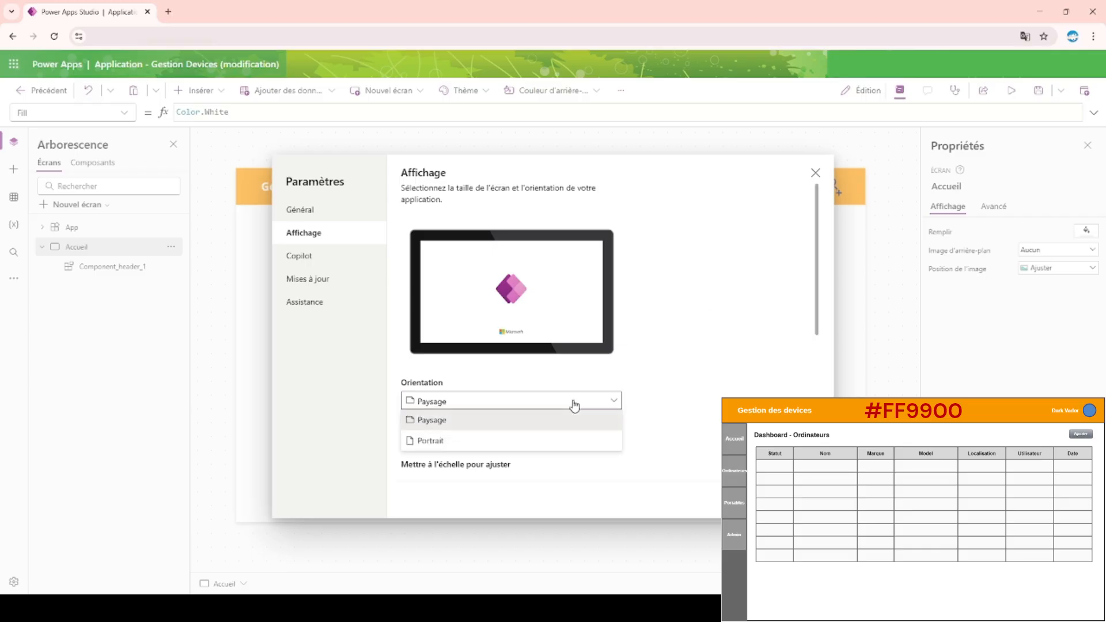
{"action": "left_click", "coordinate": [750, 329]}
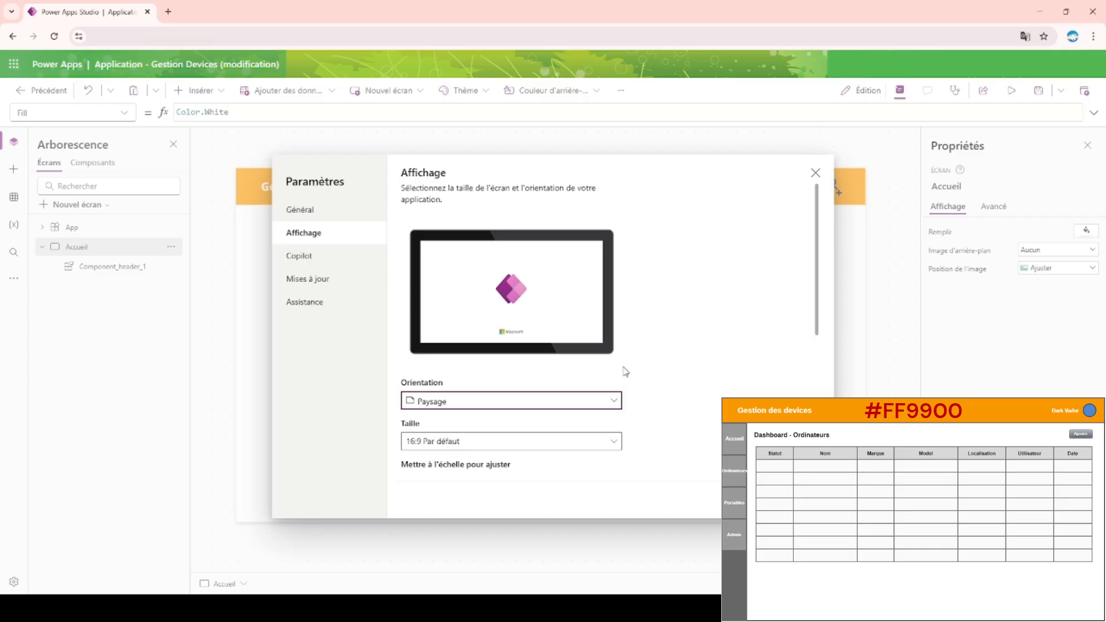
{"action": "scroll", "coordinate": [596, 432], "scroll_direction": "down", "scroll_amount": 4}
{"action": "scroll", "coordinate": [772, 279], "scroll_direction": "up", "scroll_amount": 2}
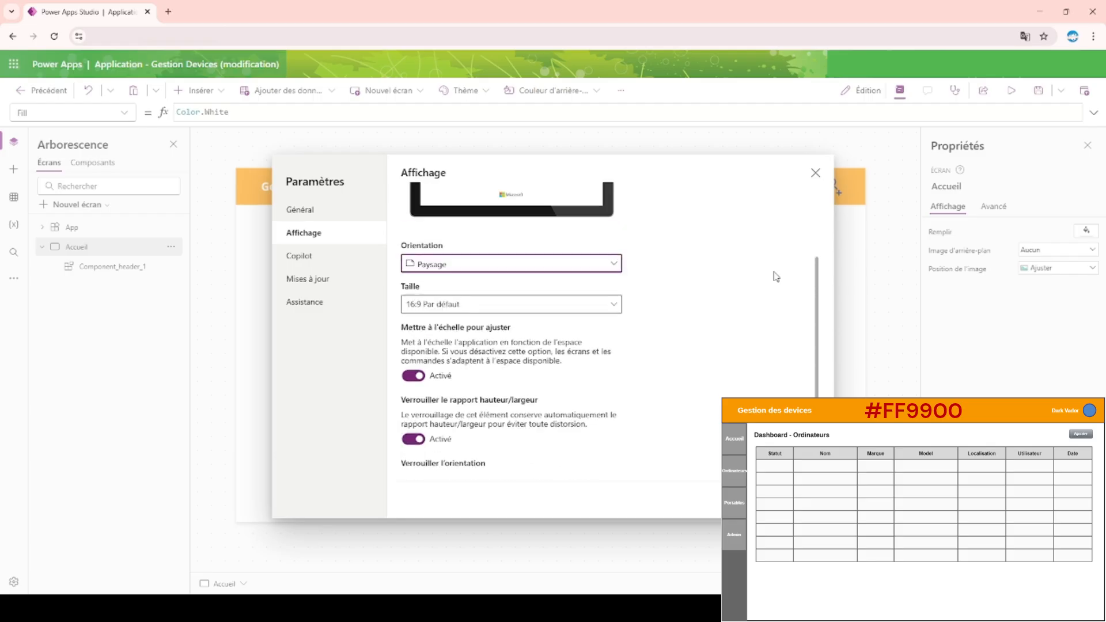
{"action": "left_click", "coordinate": [816, 173]}
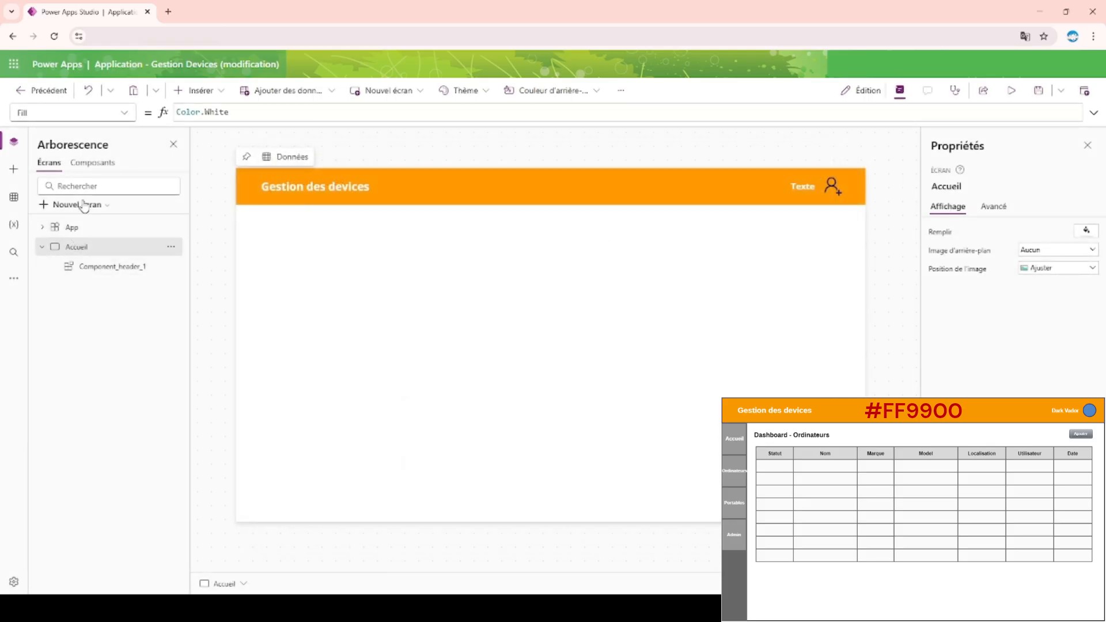
{"action": "left_click", "coordinate": [120, 122]}
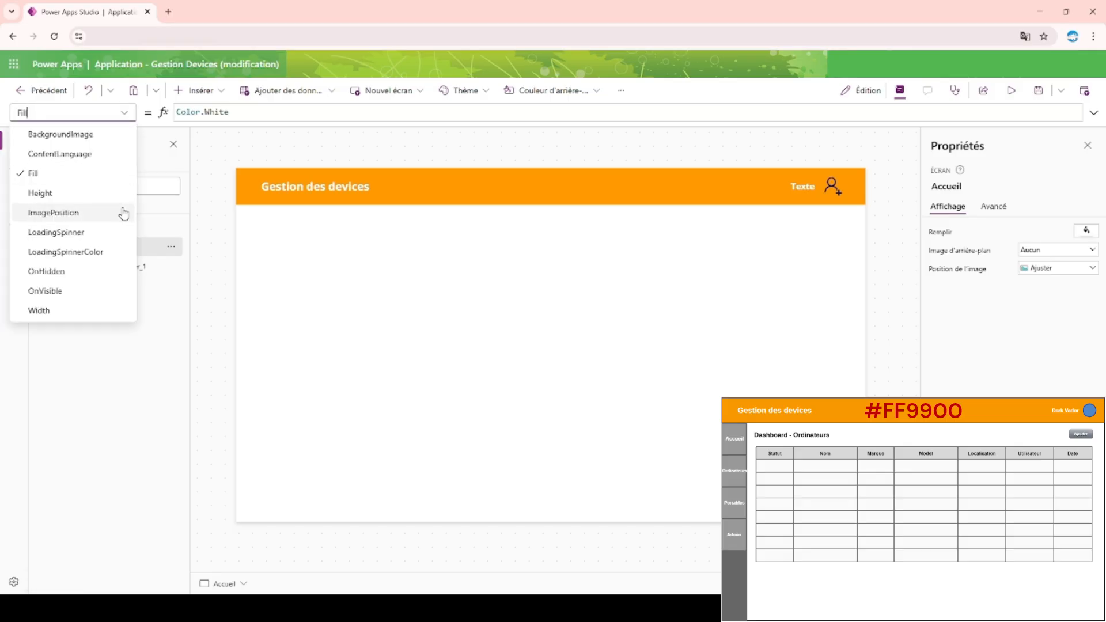
{"action": "left_click", "coordinate": [87, 193]}
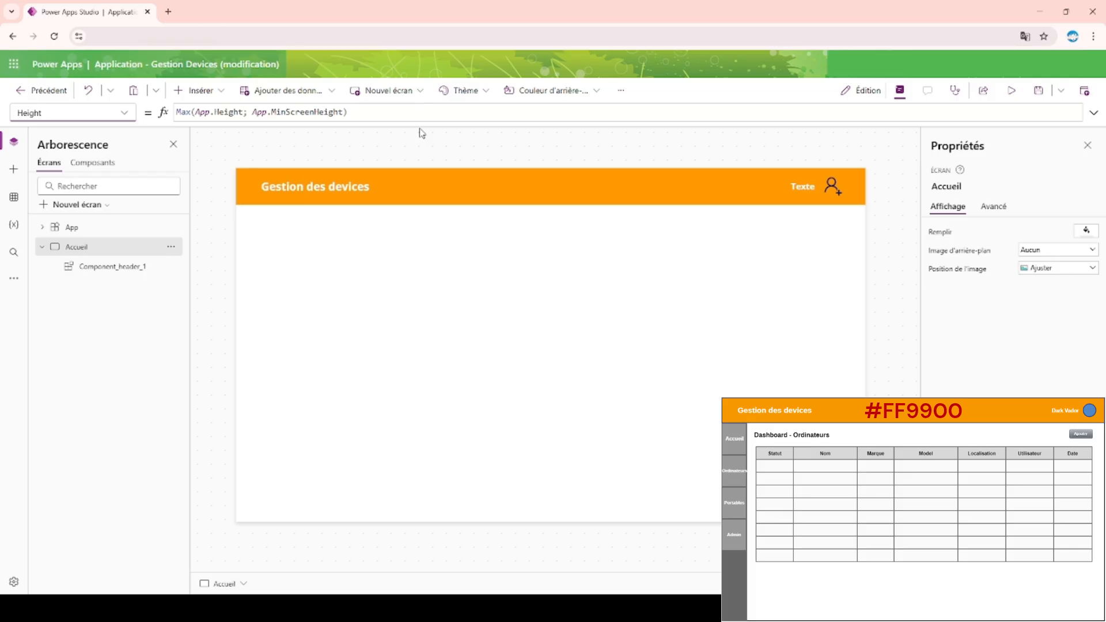
Insert a rectangle into Component_menu and place it in the component's upper-left corner at X 0, Y 0.
{"action": "left_click", "coordinate": [79, 168]}
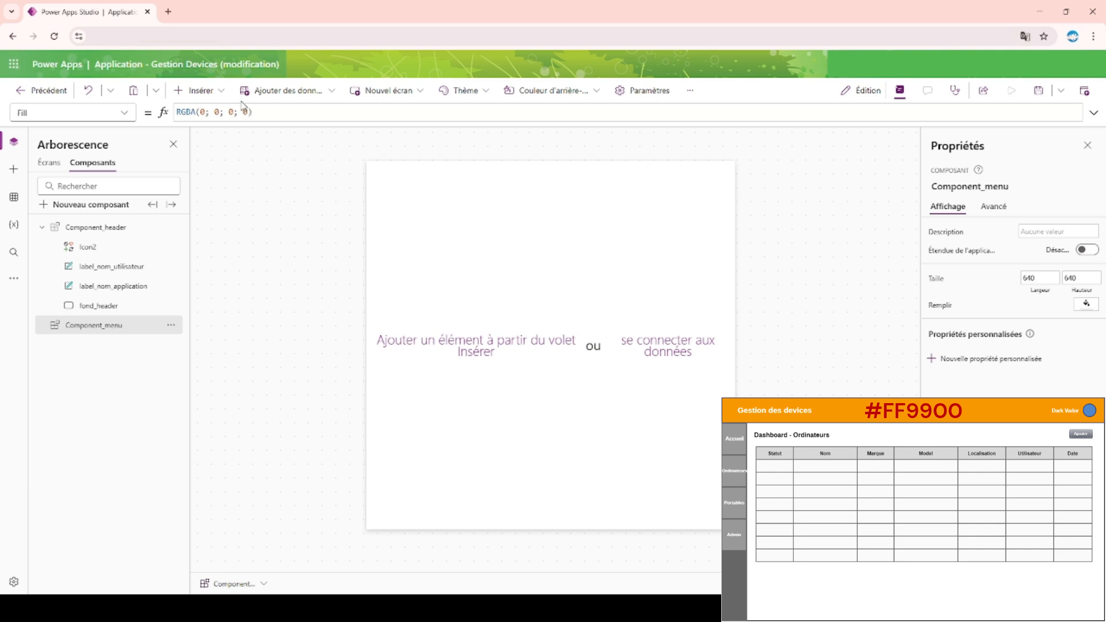
{"action": "left_click", "coordinate": [199, 90]}
{"action": "type", "text": "rec"}
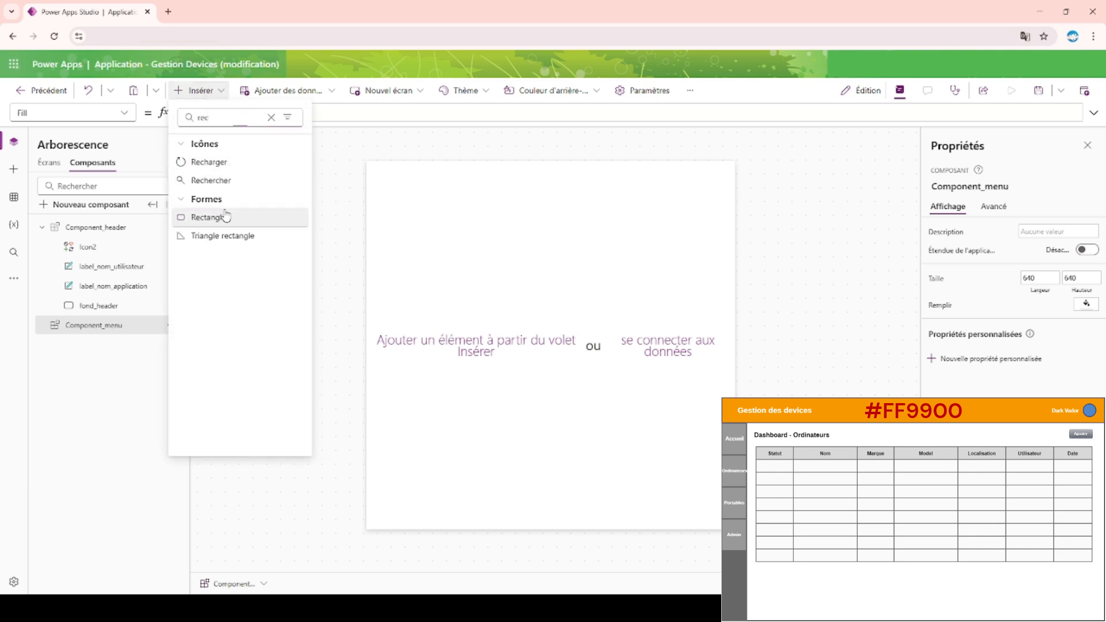
{"action": "left_click", "coordinate": [225, 217]}
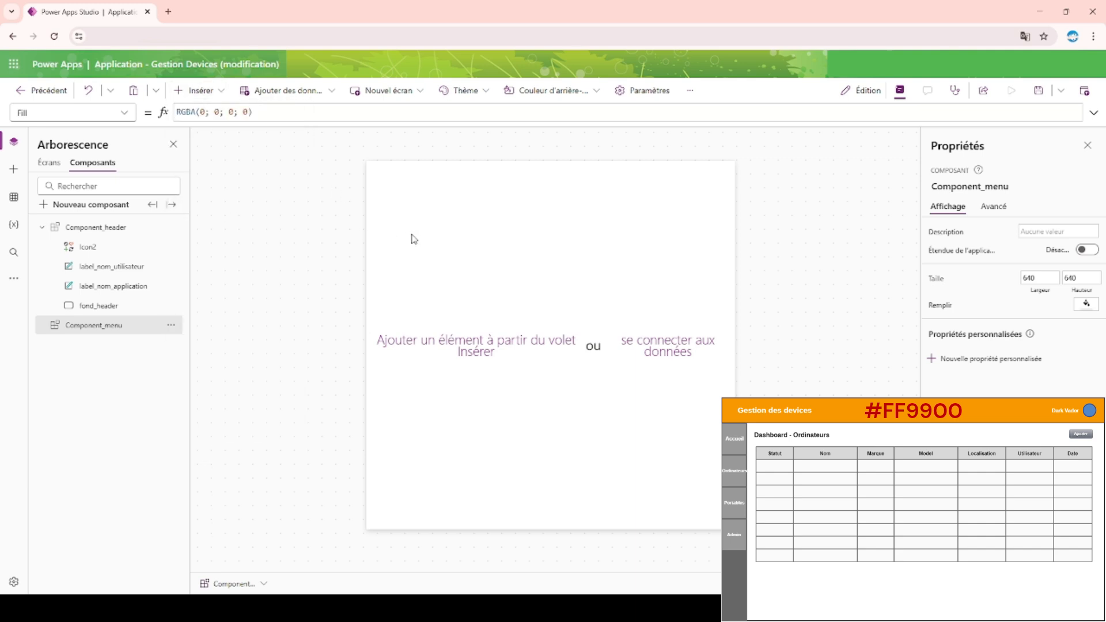
{"action": "left_click_drag", "start_coordinate": [410, 217], "coordinate": [376, 170]}
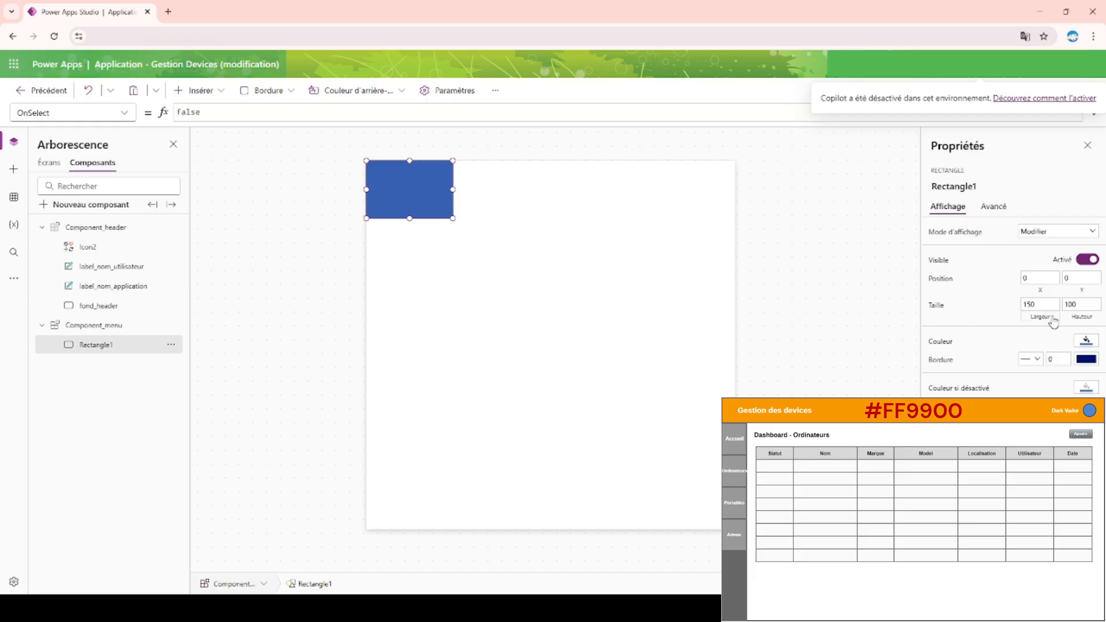
Try App.Height as the formula for the menu rectangle's width.
{"action": "left_click", "coordinate": [1037, 305]}
{"action": "left_click_drag", "start_coordinate": [266, 111], "coordinate": [46, 114]}
{"action": "type", "text": "App."}
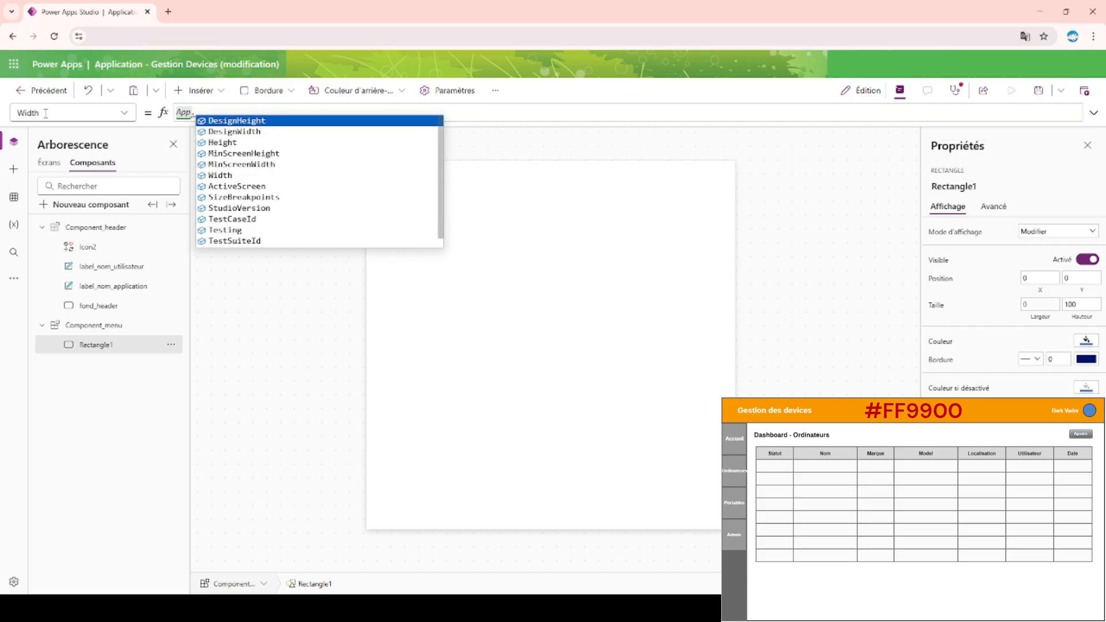
{"action": "key", "text": "Down"}
{"action": "key", "text": "Down"}
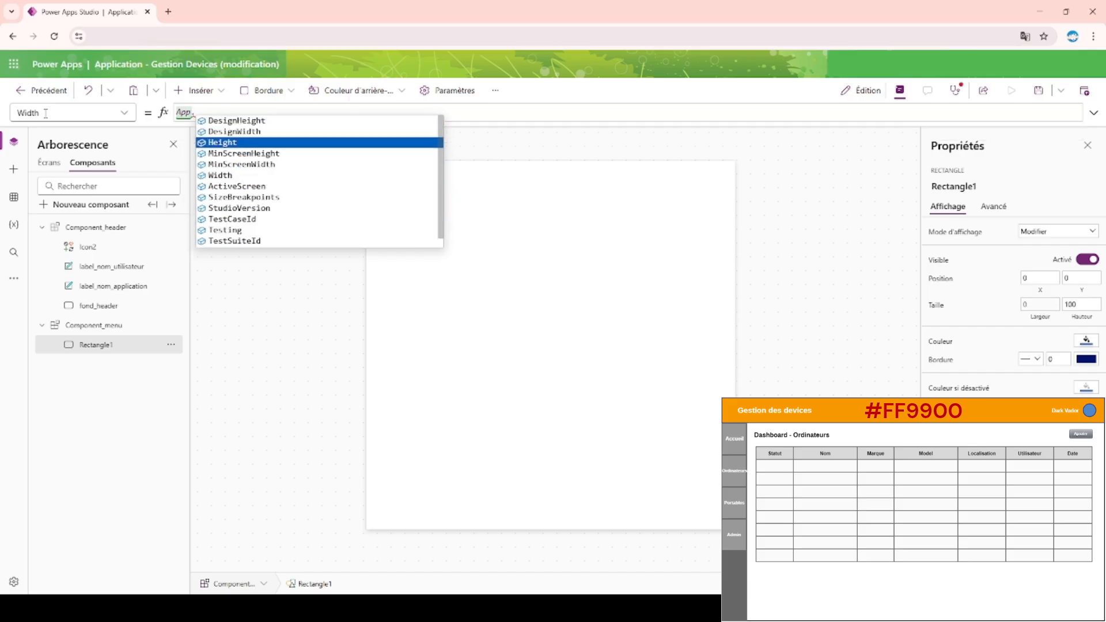
{"action": "key", "text": "Tab"}
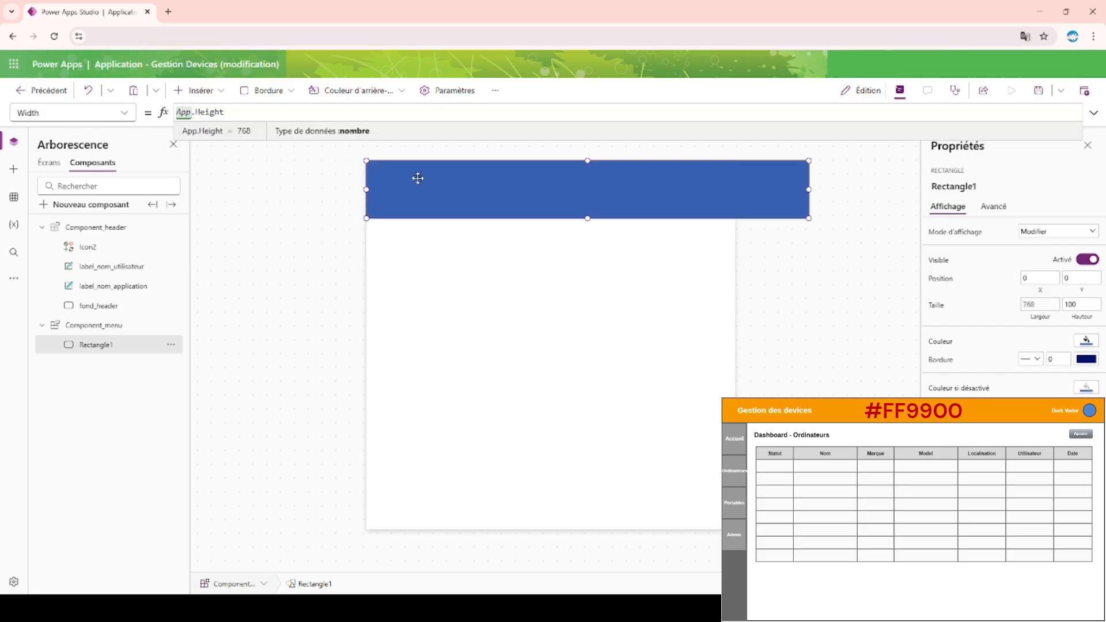
Set the menu rectangle's width to 100 and reuse the App.Height formula for its height.
{"action": "key", "text": "ctrl+a"}
{"action": "key", "text": "ctrl+c"}
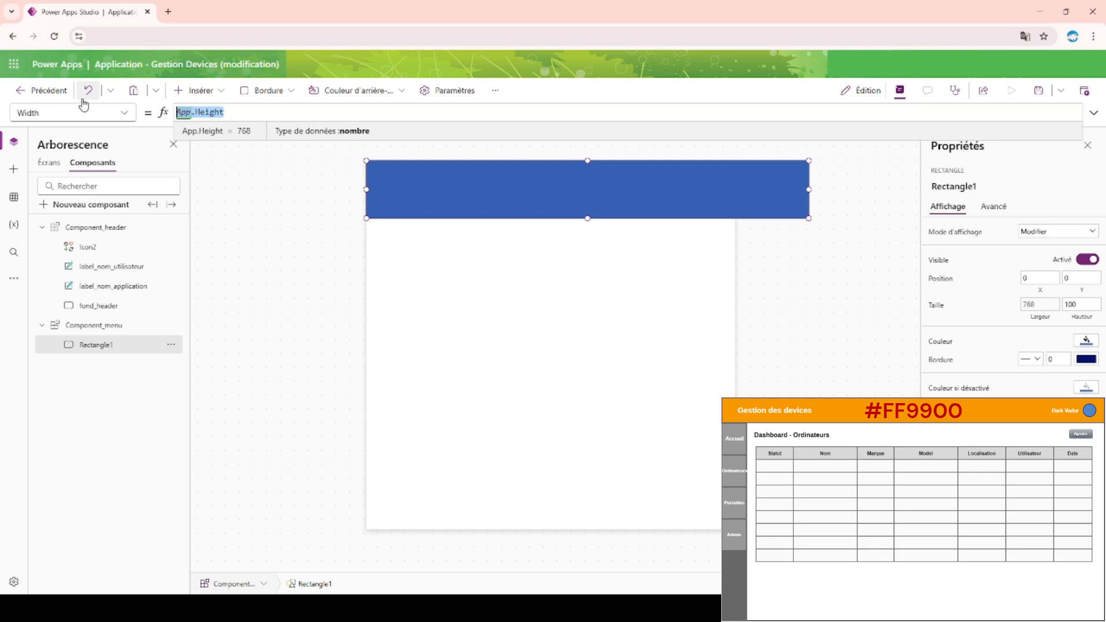
{"action": "type", "text": "100"}
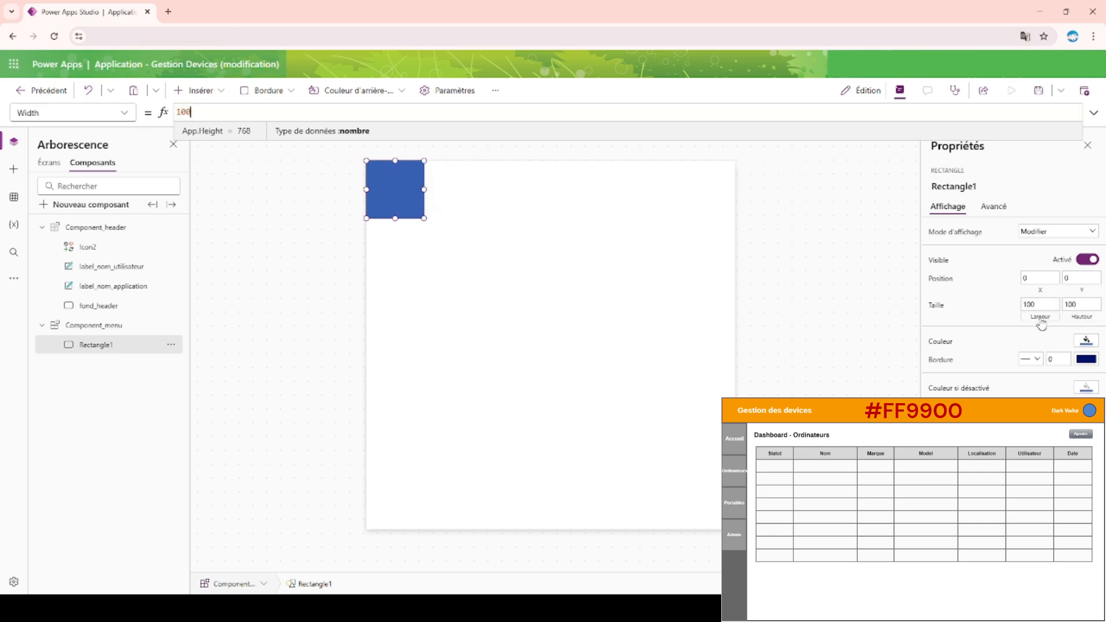
{"action": "left_click", "coordinate": [1074, 319]}
{"action": "key", "text": "ctrl+a"}
{"action": "key", "text": "ctrl+v"}
{"action": "key", "text": "Return"}
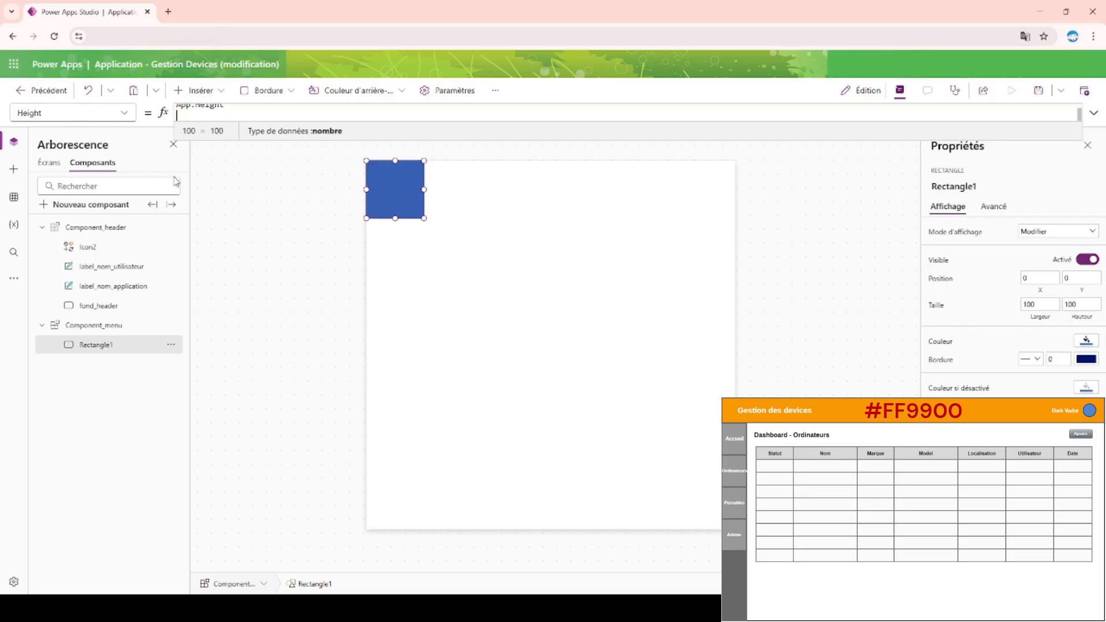
{"action": "left_click", "coordinate": [560, 321]}
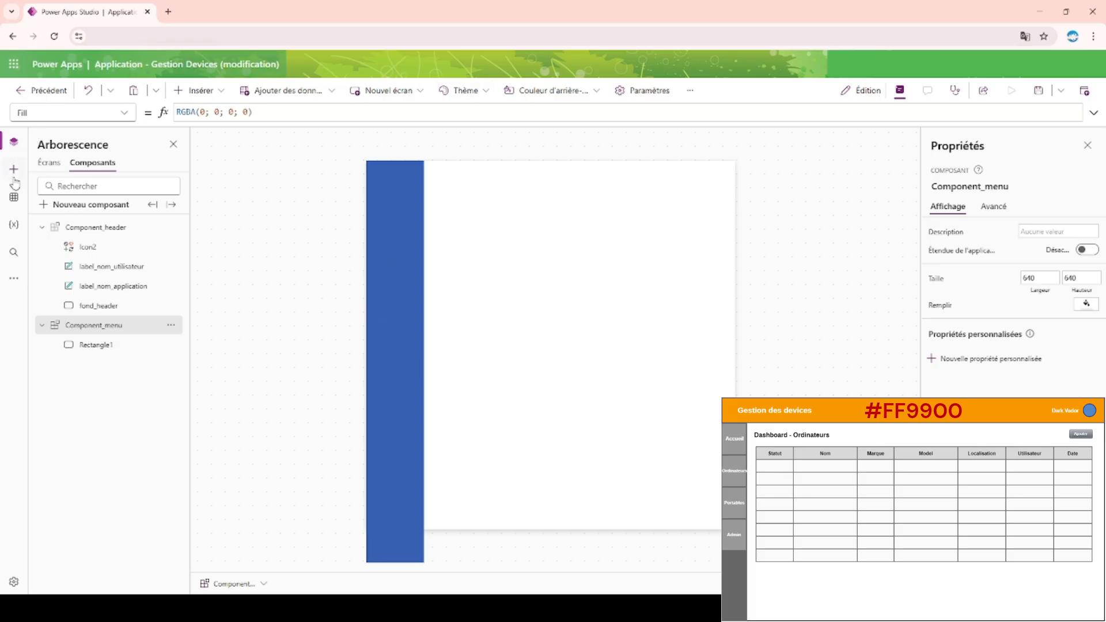
Insert Component_menu on the Accueil screen and fit it to the full screen height of 768 at X 0, Y 0.
{"action": "left_click", "coordinate": [49, 163]}
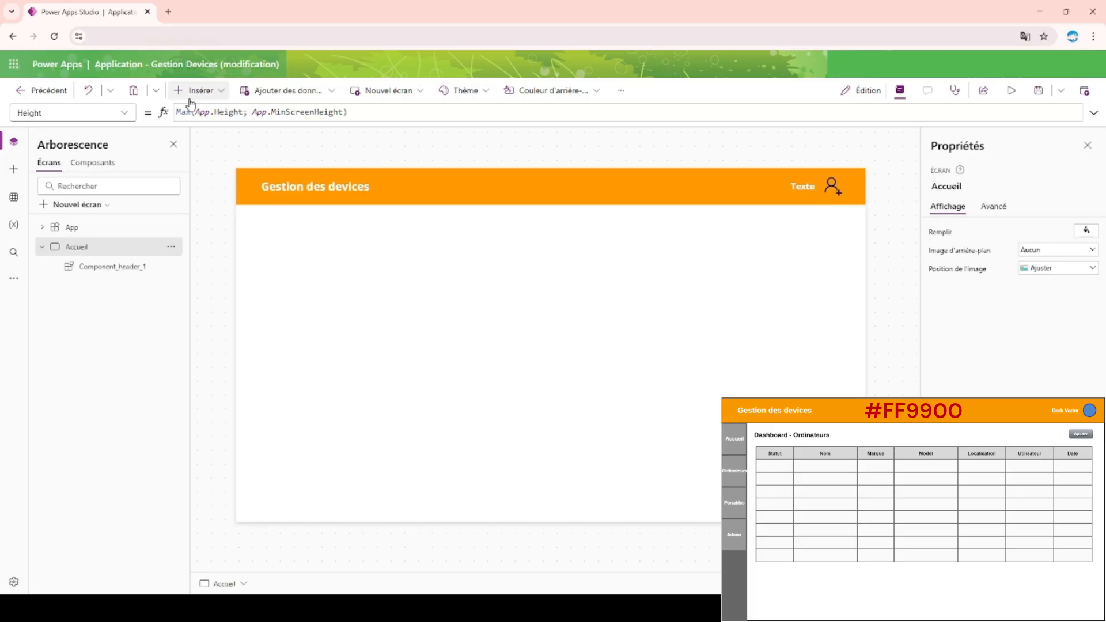
{"action": "left_click", "coordinate": [203, 92]}
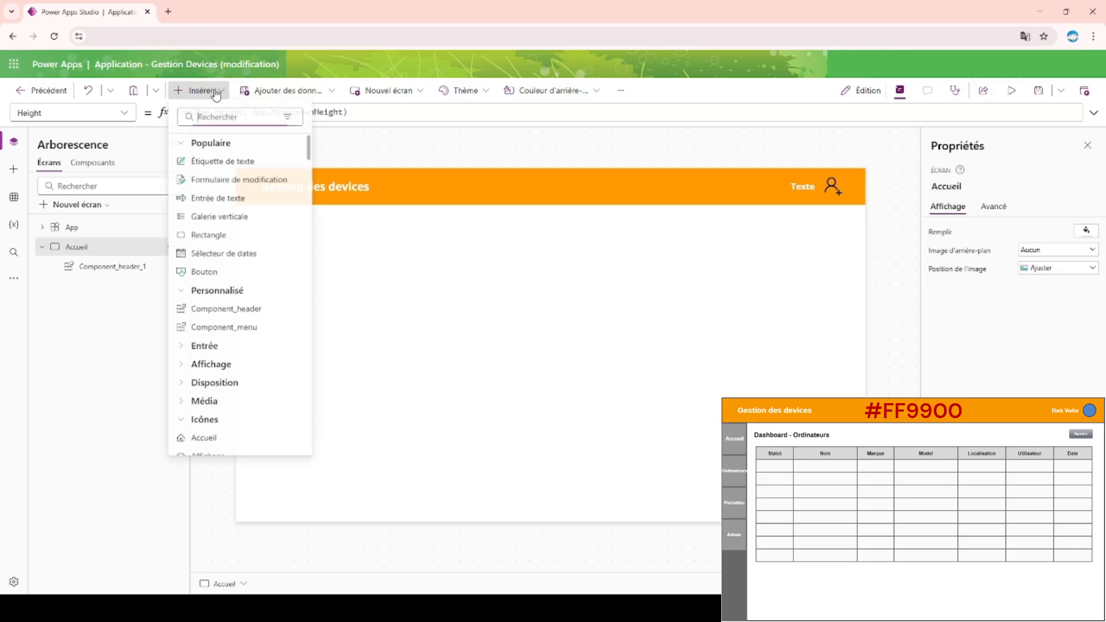
{"action": "left_click", "coordinate": [255, 328]}
{"action": "left_click_drag", "start_coordinate": [371, 270], "coordinate": [384, 312]}
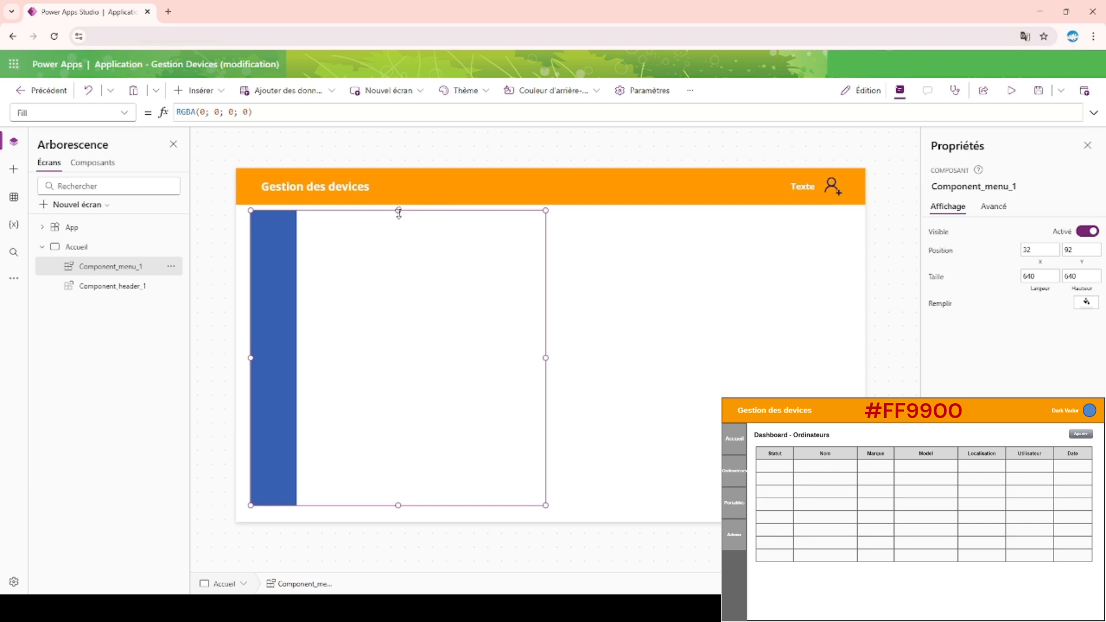
{"action": "left_click_drag", "start_coordinate": [398, 208], "coordinate": [398, 168]}
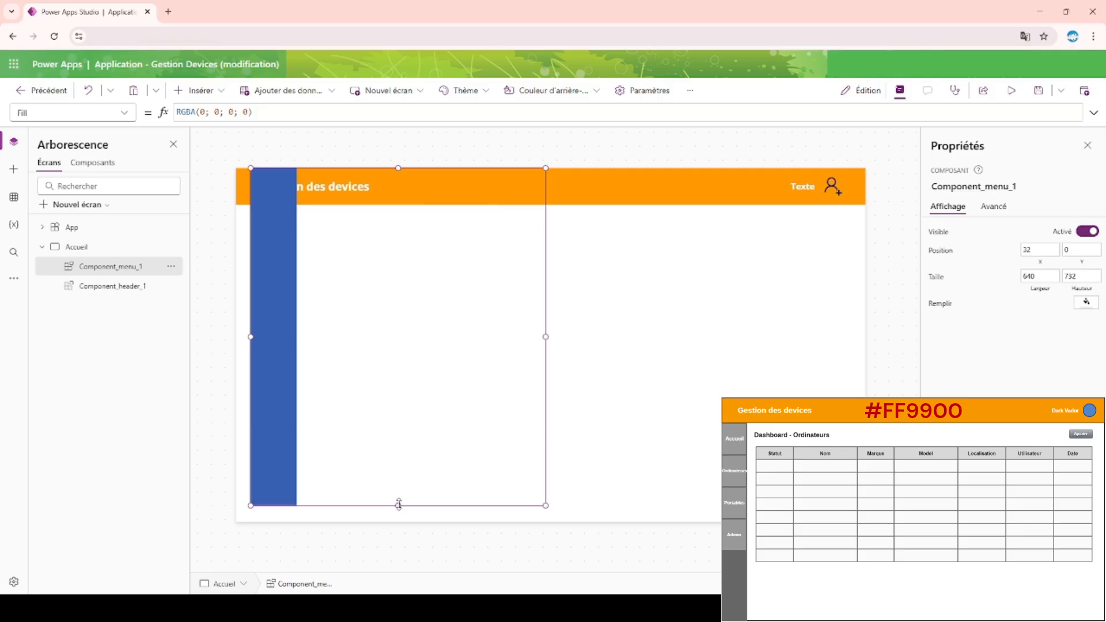
{"action": "left_click_drag", "start_coordinate": [398, 505], "coordinate": [397, 534]}
{"action": "left_click_drag", "start_coordinate": [412, 424], "coordinate": [368, 425]}
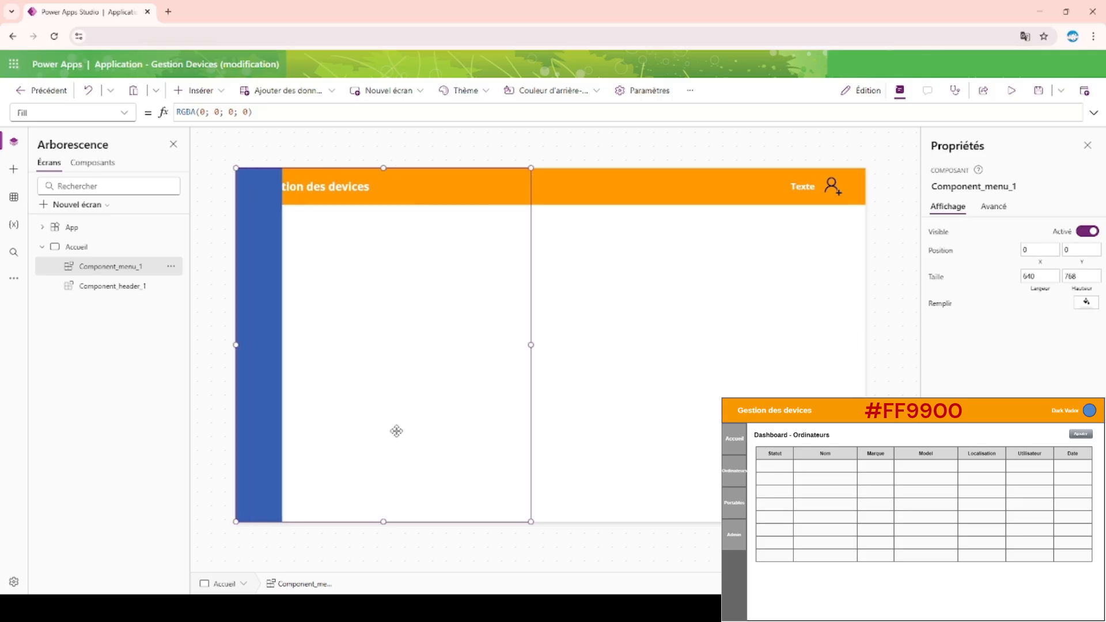
Set Component_menu's own height formula to App.Height and its width to 100.
{"action": "left_click", "coordinate": [94, 164]}
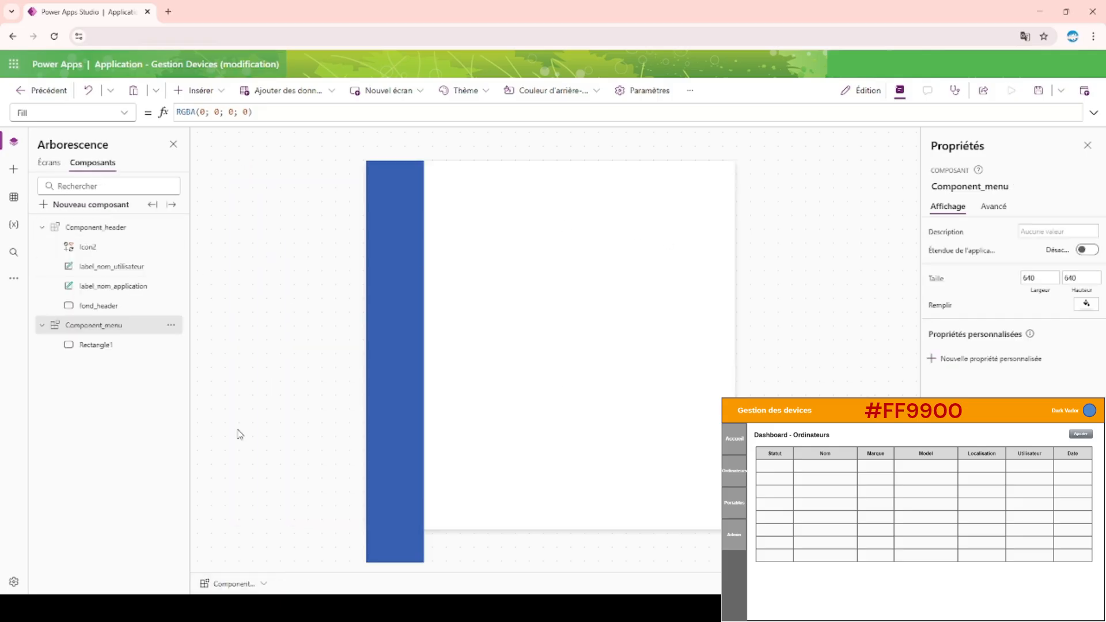
{"action": "left_click", "coordinate": [1078, 282]}
{"action": "key", "text": "ctrl+a"}
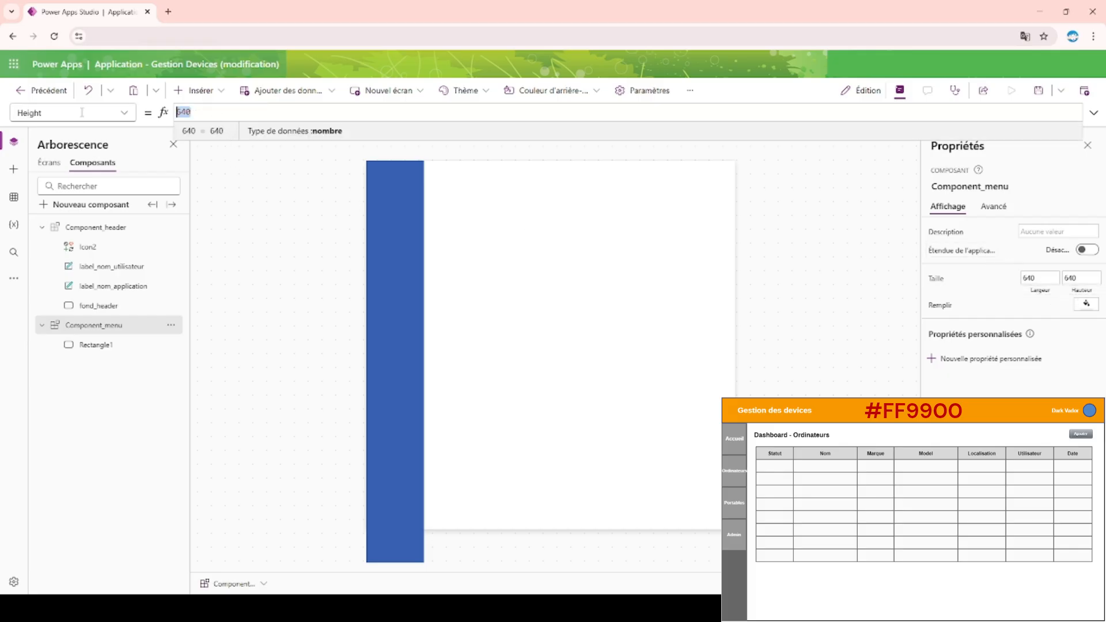
{"action": "type", "text": "App.h"}
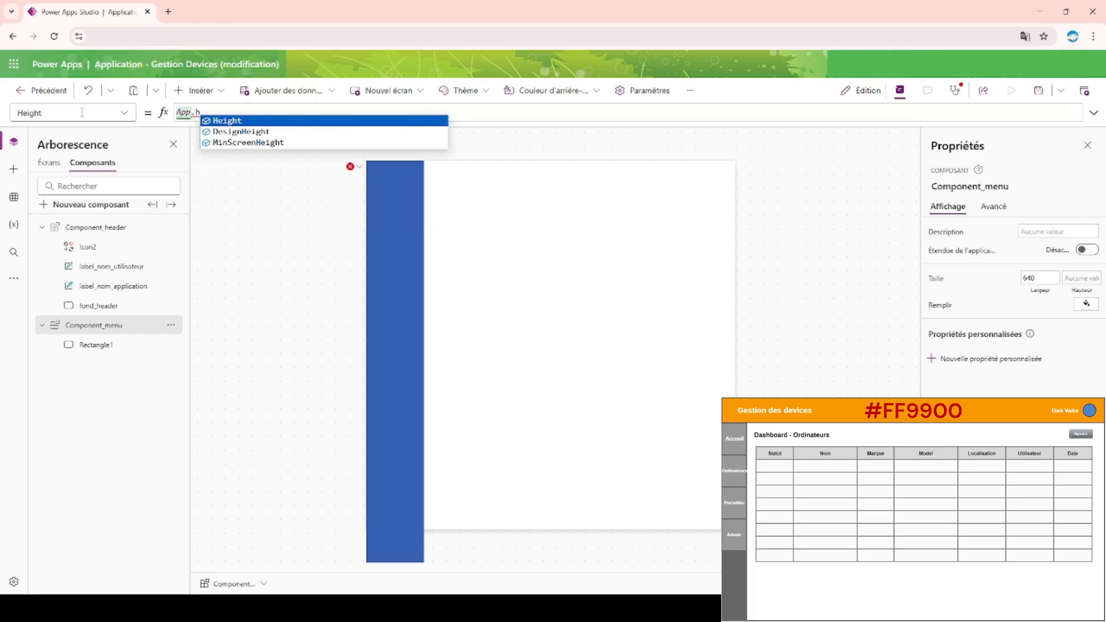
{"action": "key", "text": "Tab"}
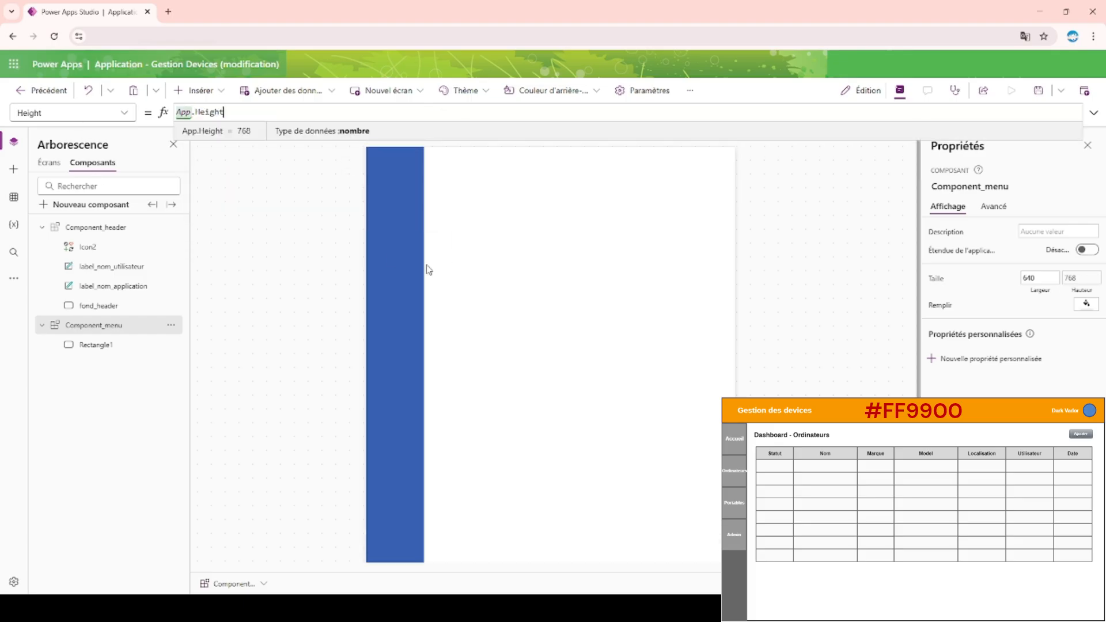
{"action": "left_click", "coordinate": [1043, 280]}
{"action": "type", "text": "100"}
{"action": "key", "text": "Return"}
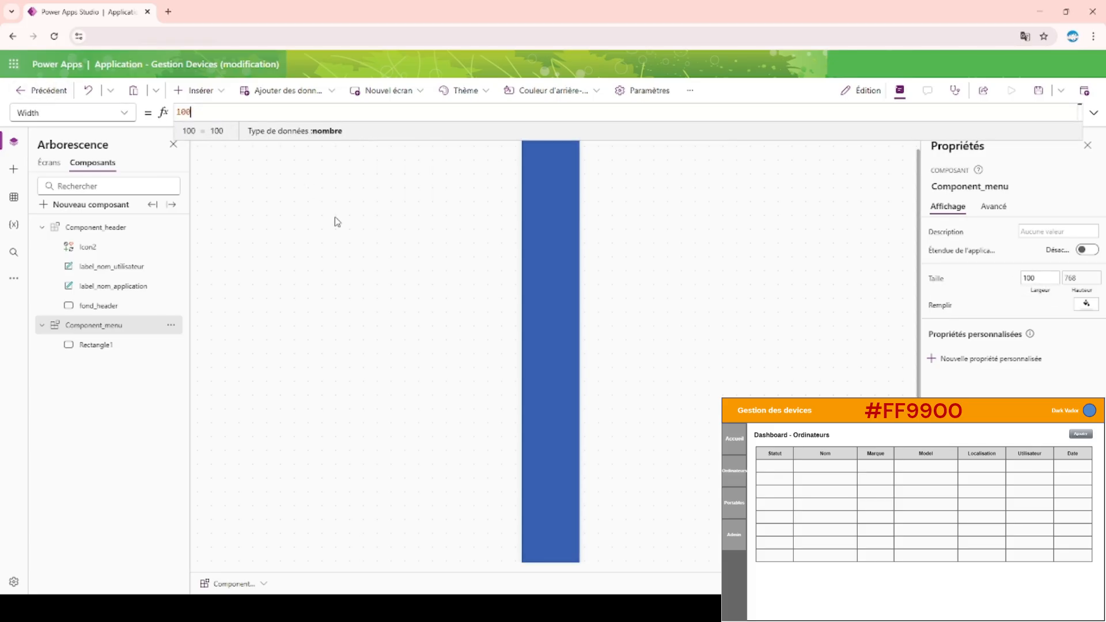
Check the menu on the Accueil screen and give the rectangle inside Component_menu the custom dark grey fill 666.
{"action": "left_click", "coordinate": [49, 163]}
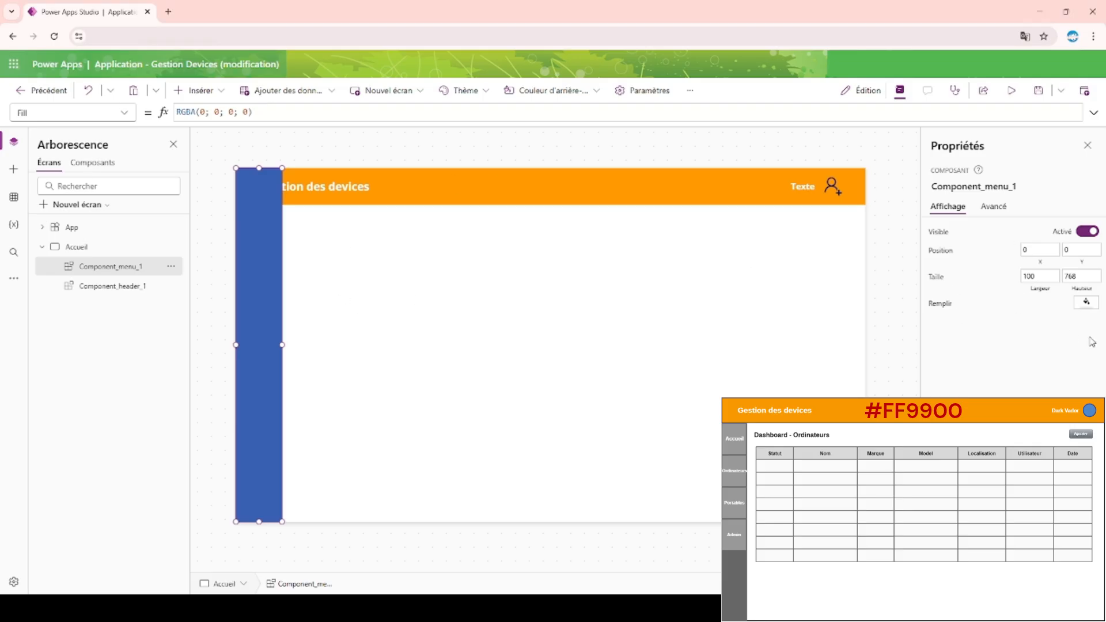
{"action": "left_click", "coordinate": [1091, 305]}
{"action": "left_click", "coordinate": [264, 329]}
{"action": "left_click", "coordinate": [95, 163]}
{"action": "left_click", "coordinate": [561, 321]}
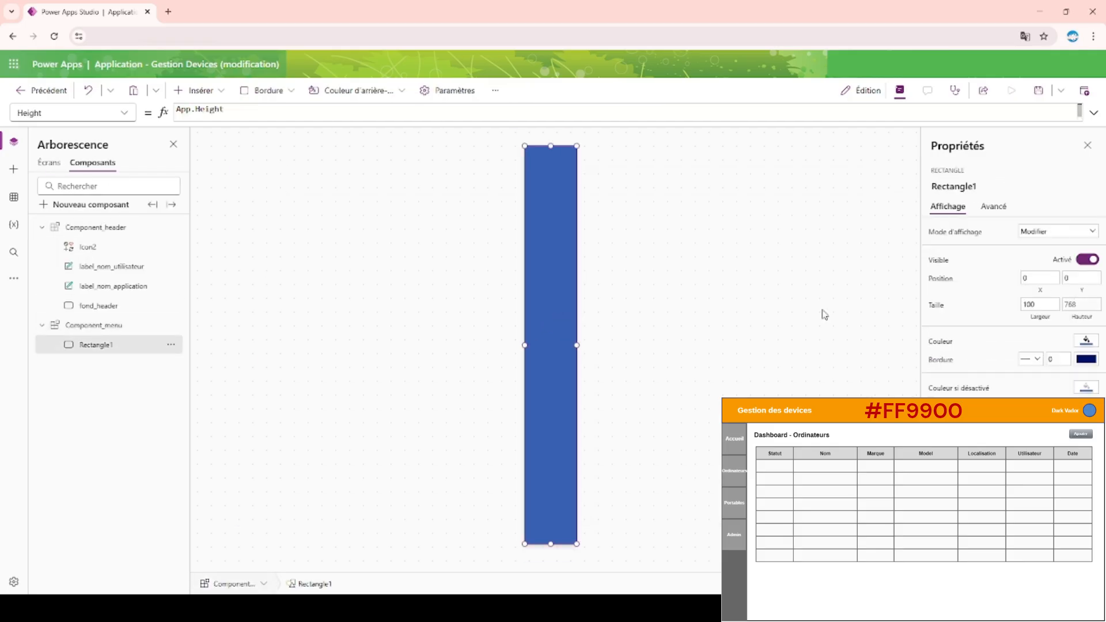
{"action": "left_click", "coordinate": [1088, 344]}
{"action": "left_click", "coordinate": [960, 233]}
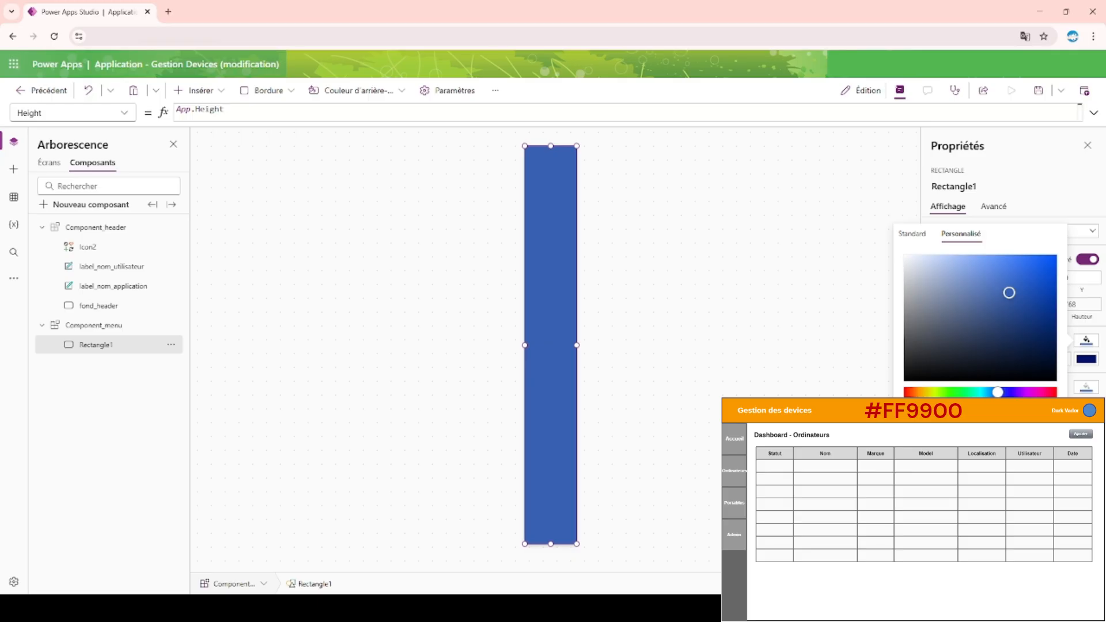
{"action": "type", "text": "666"}
{"action": "key", "text": "Return"}
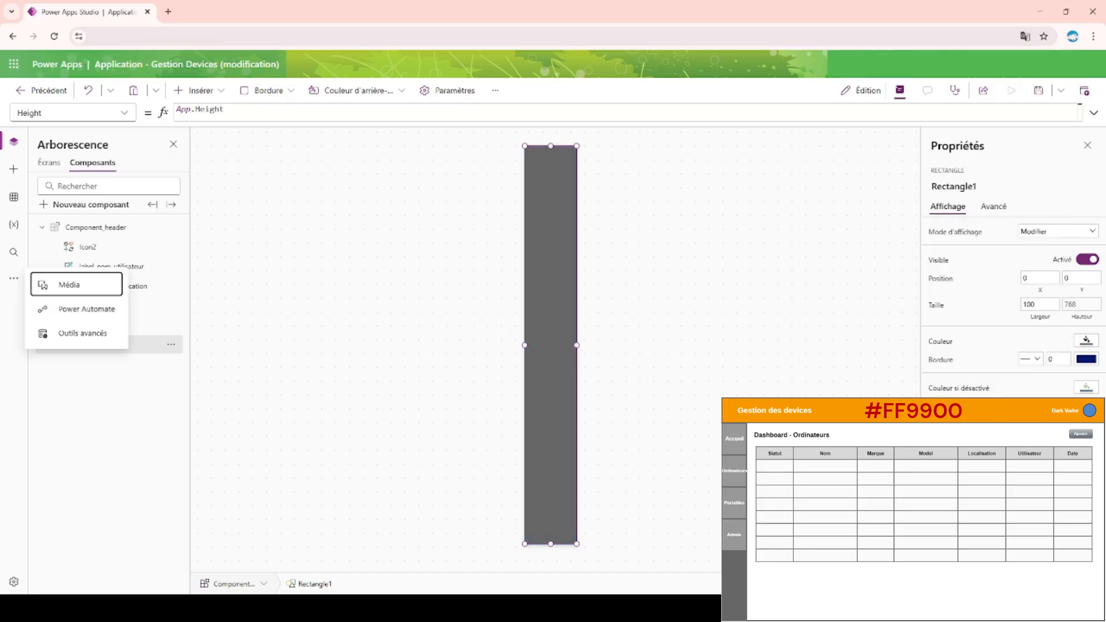
Reorder the Accueil screen's components so that Component_header_1 lies in front of Component_menu_1.
{"action": "left_click", "coordinate": [50, 163]}
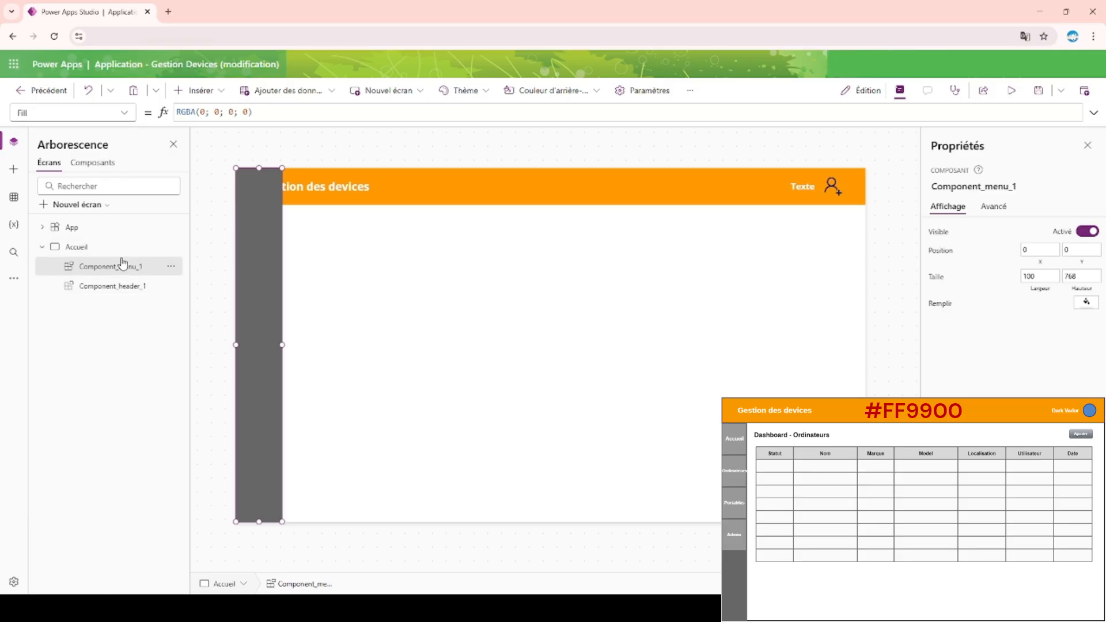
{"action": "left_click", "coordinate": [141, 288]}
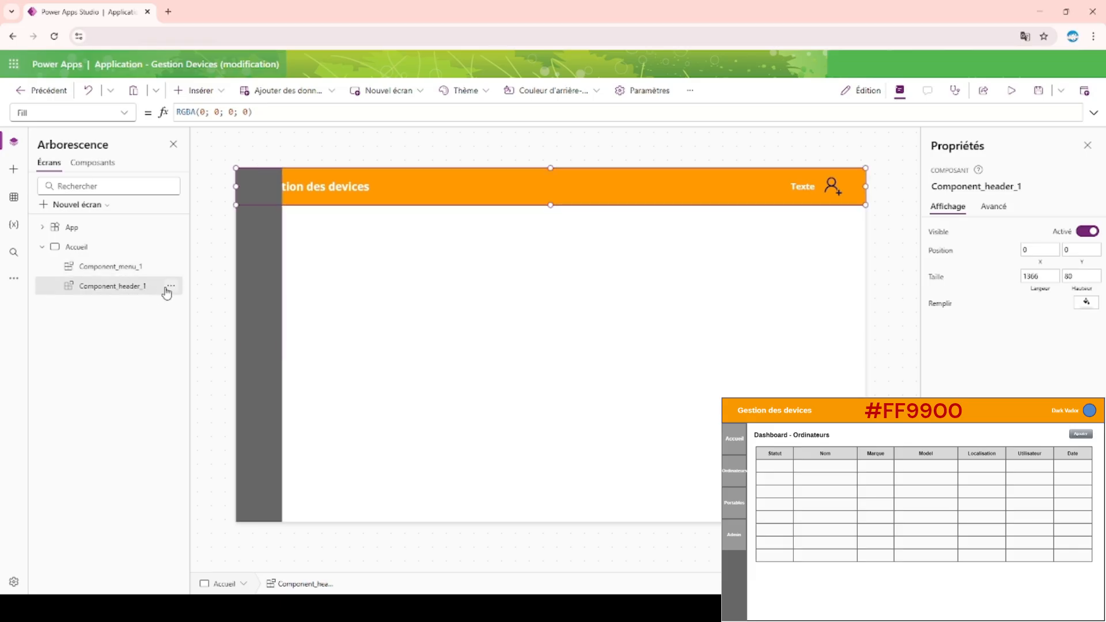
{"action": "left_click", "coordinate": [171, 286]}
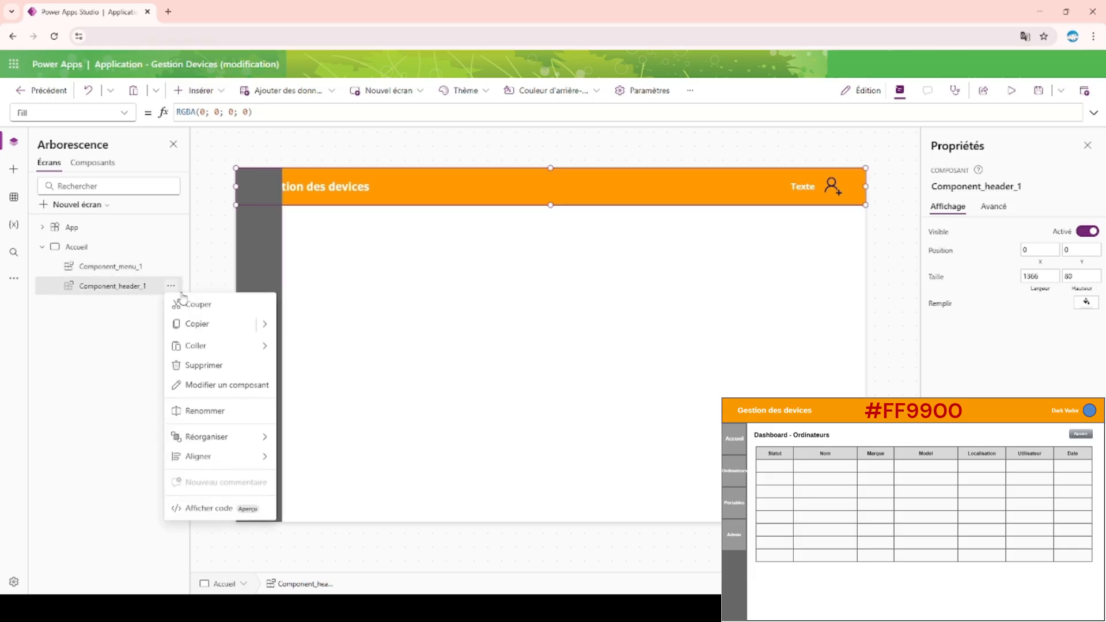
{"action": "mouse_move", "coordinate": [258, 440]}
{"action": "left_click", "coordinate": [308, 440]}
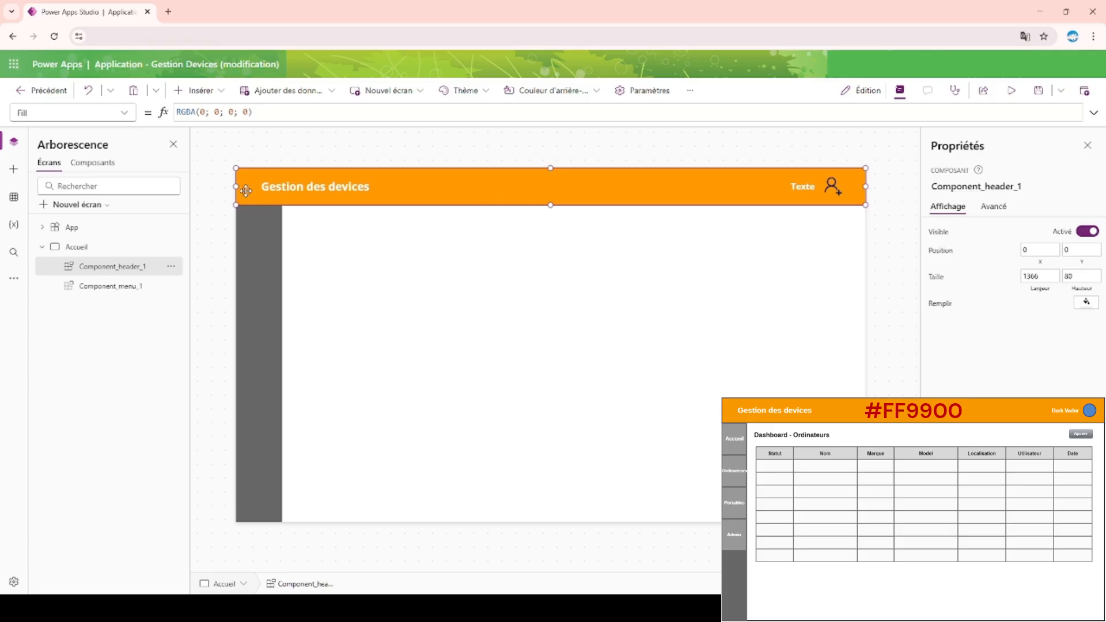
Try App.Height - 80 as the height formula of the rectangle in Component_menu.
{"action": "left_click", "coordinate": [93, 163]}
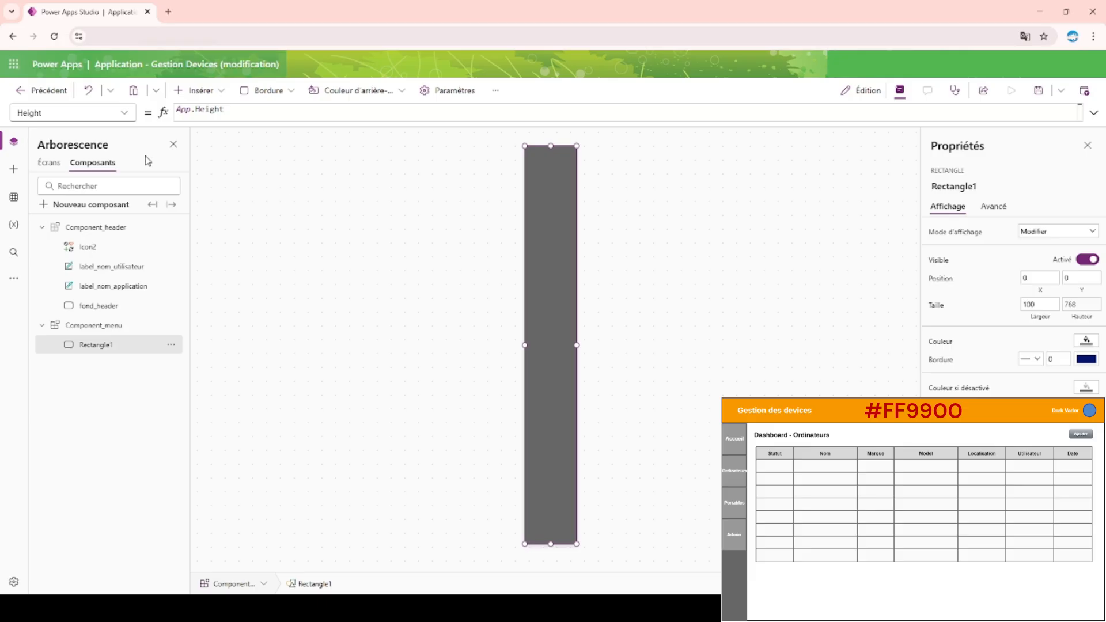
{"action": "left_click", "coordinate": [252, 110]}
{"action": "double_click", "coordinate": [224, 111]}
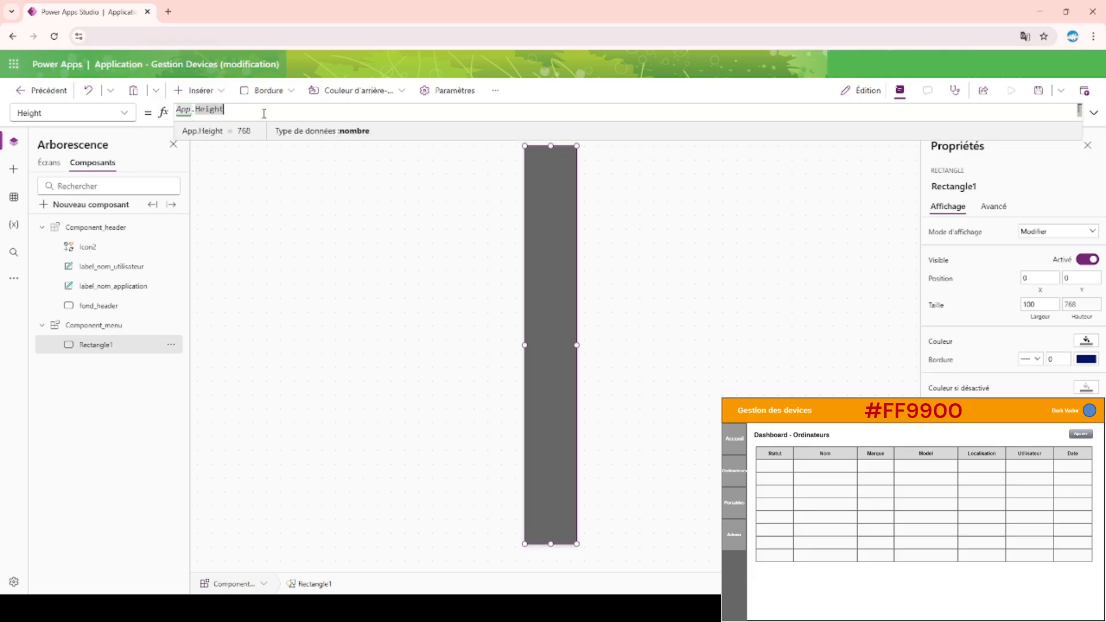
{"action": "type", "text": "- 80"}
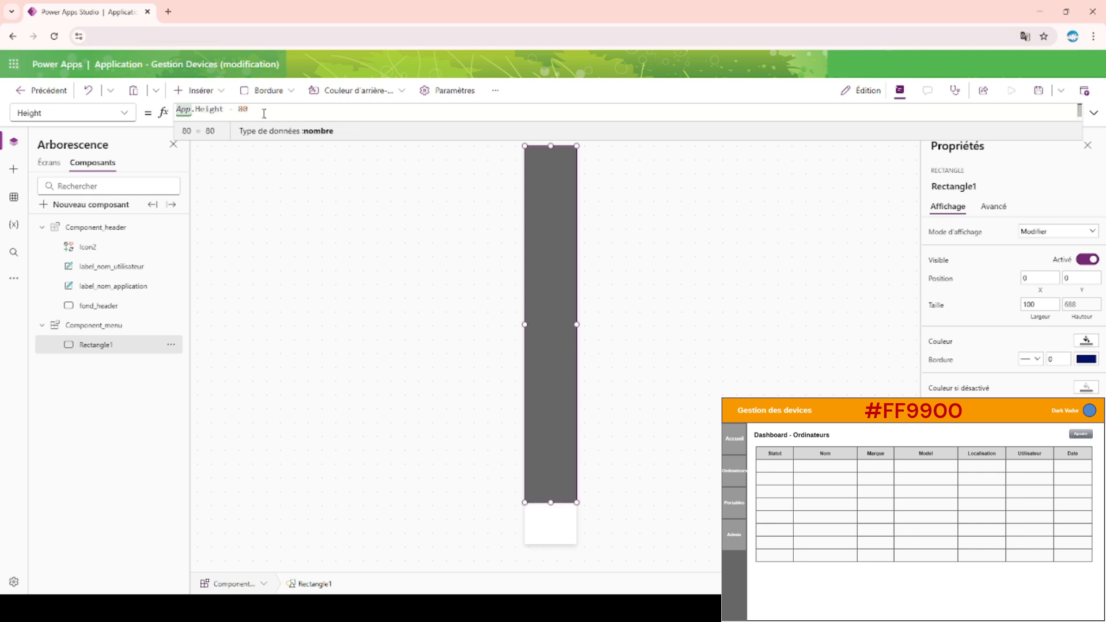
{"action": "left_click", "coordinate": [286, 242]}
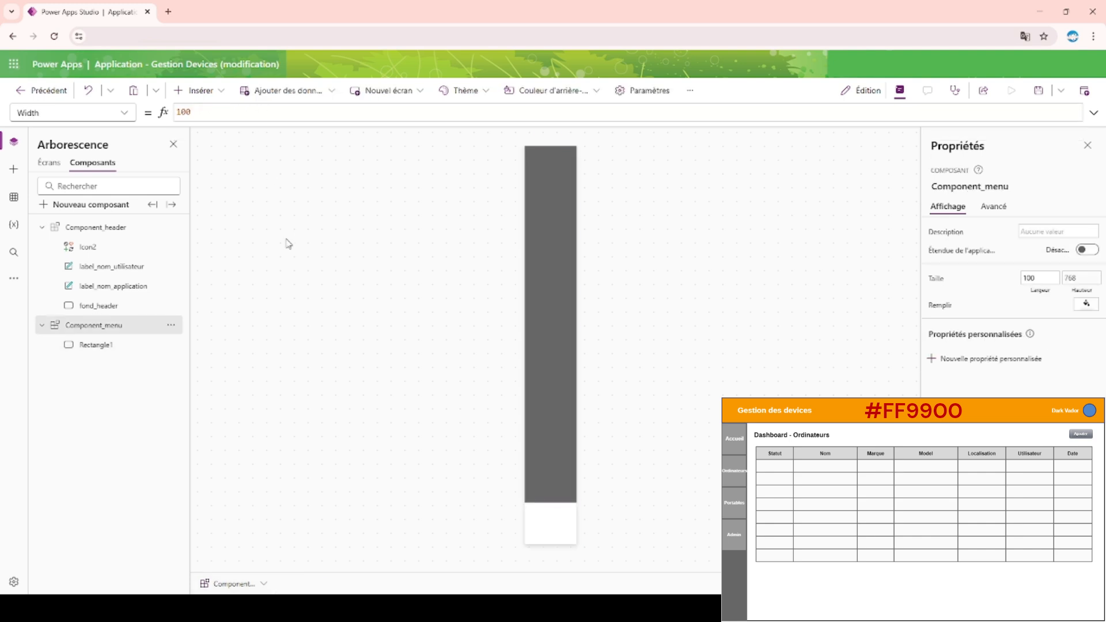
Remove the 80 subtraction from the menu rectangle's height formula, leaving App.Height.
{"action": "left_click", "coordinate": [544, 319]}
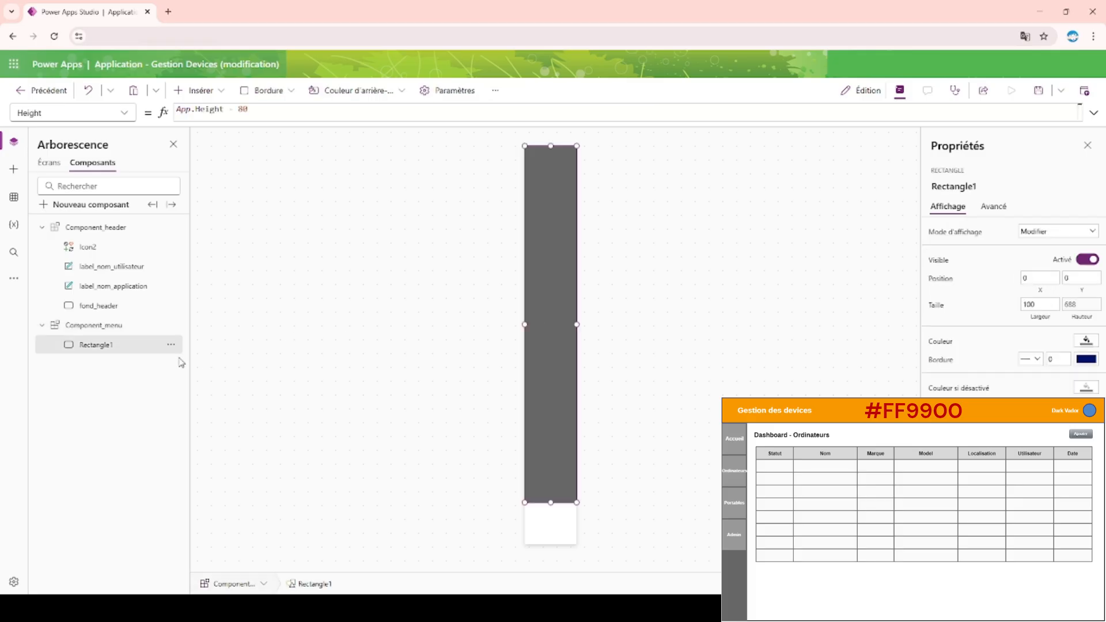
{"action": "left_click", "coordinate": [242, 115]}
{"action": "key", "text": "BackSpace"}
{"action": "key", "text": "BackSpace"}
{"action": "key", "text": "BackSpace"}
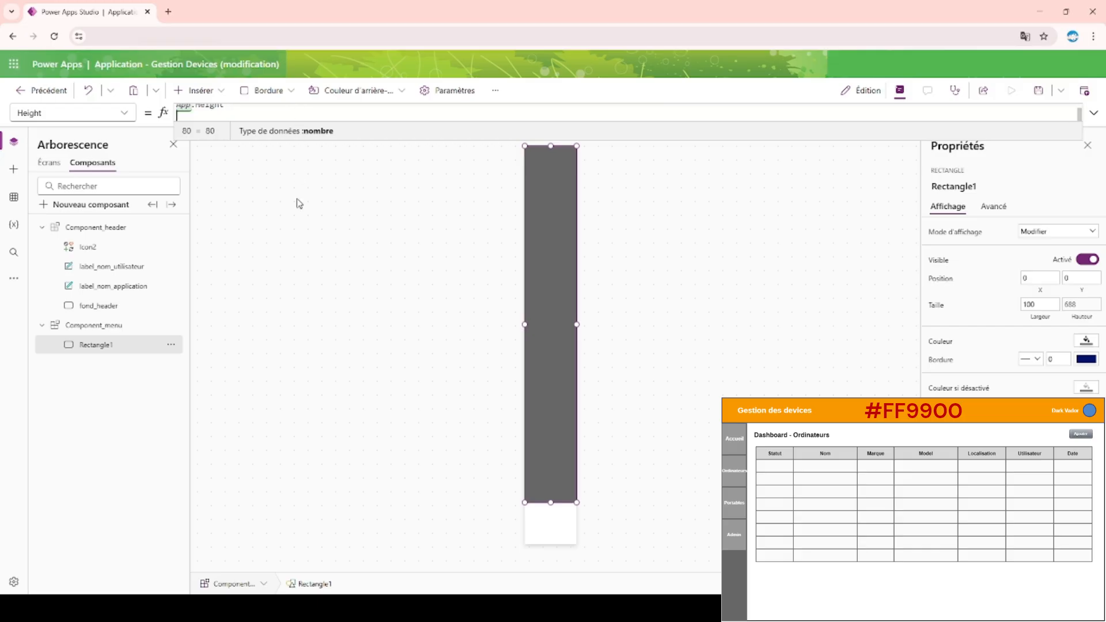
{"action": "left_click", "coordinate": [291, 240]}
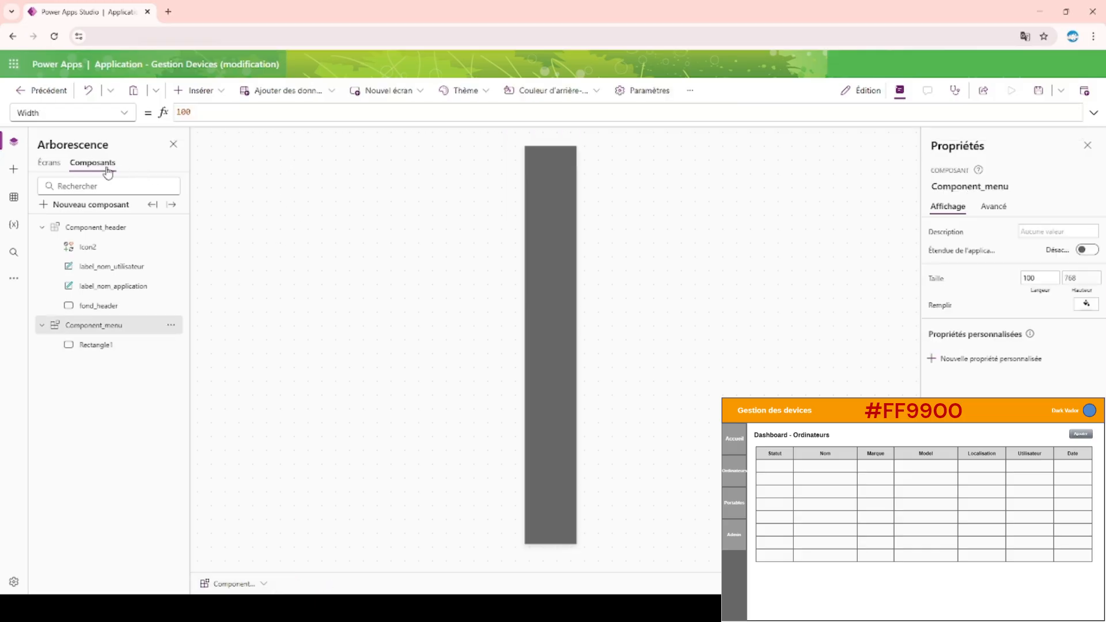
Duplicate the Accueil screen and rename the copy "Ordinateurs - Menu".
{"action": "left_click", "coordinate": [49, 163]}
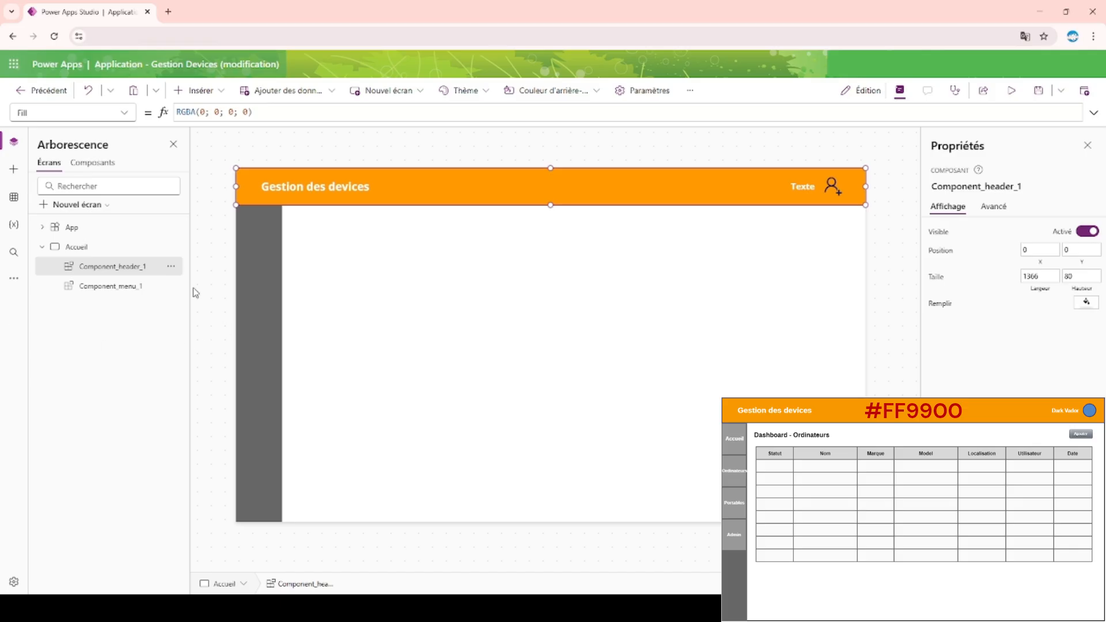
{"action": "left_click", "coordinate": [43, 249]}
{"action": "left_click", "coordinate": [168, 248]}
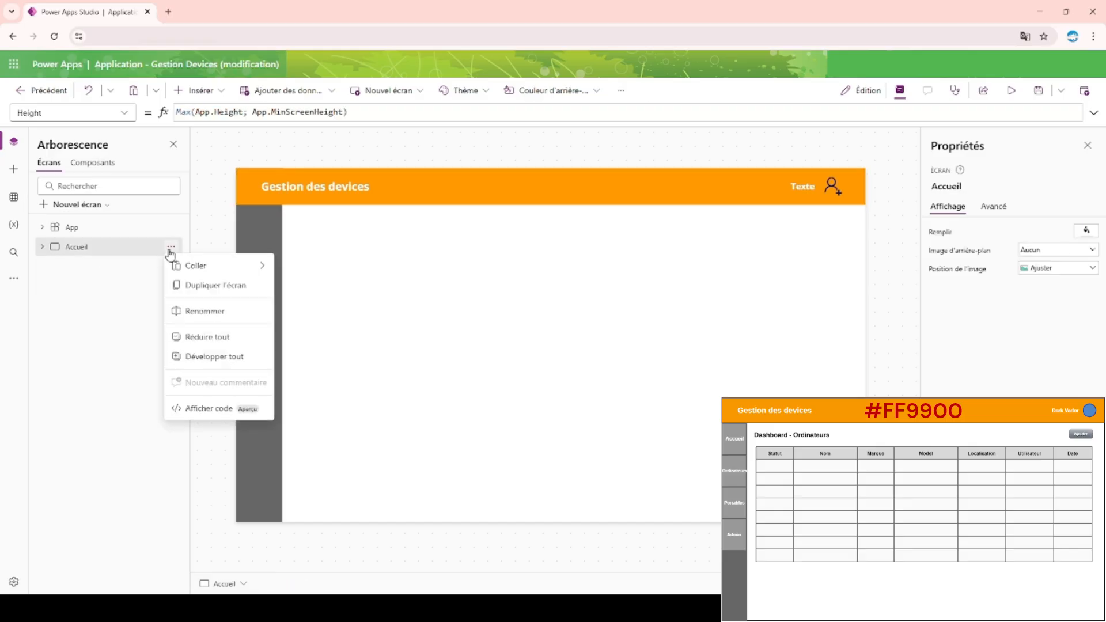
{"action": "left_click", "coordinate": [239, 287]}
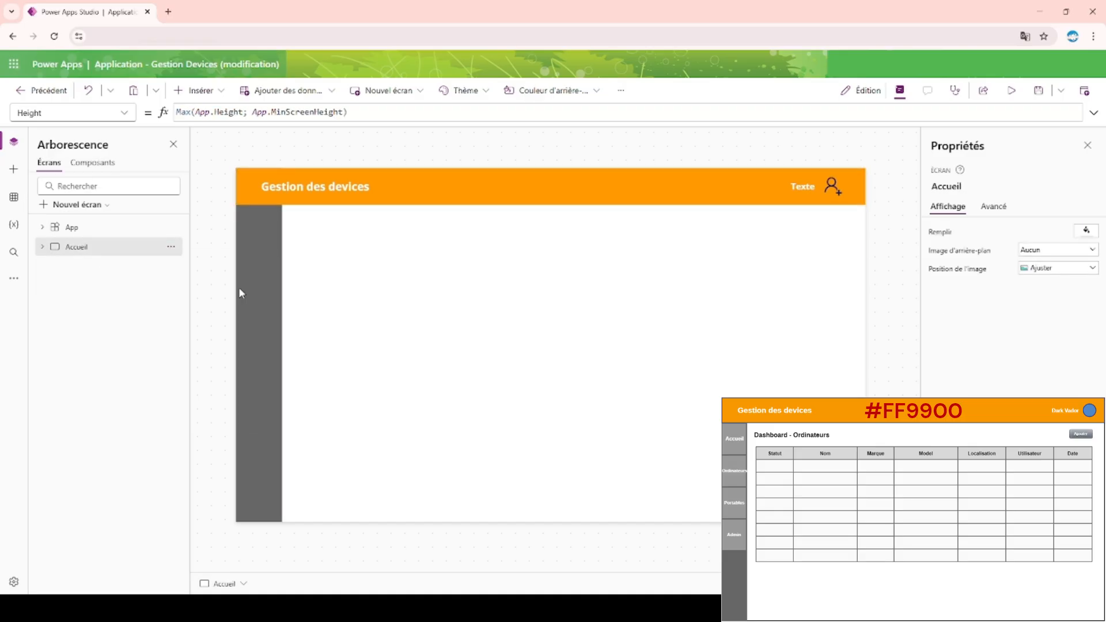
{"action": "double_click", "coordinate": [108, 266]}
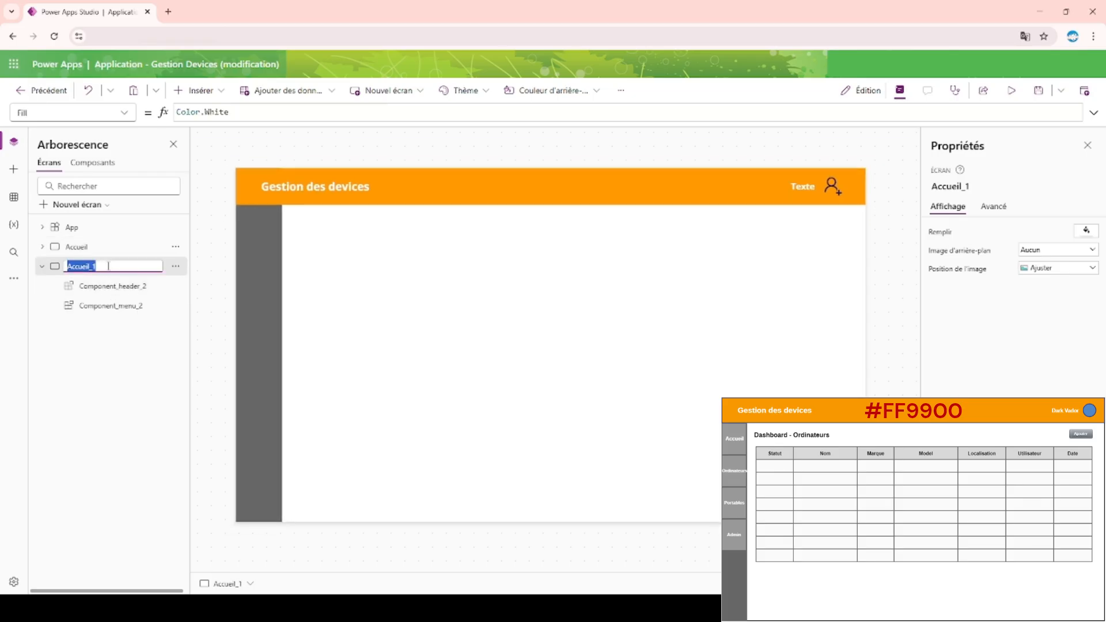
{"action": "type", "text": "Ordinateurs - Menu"}
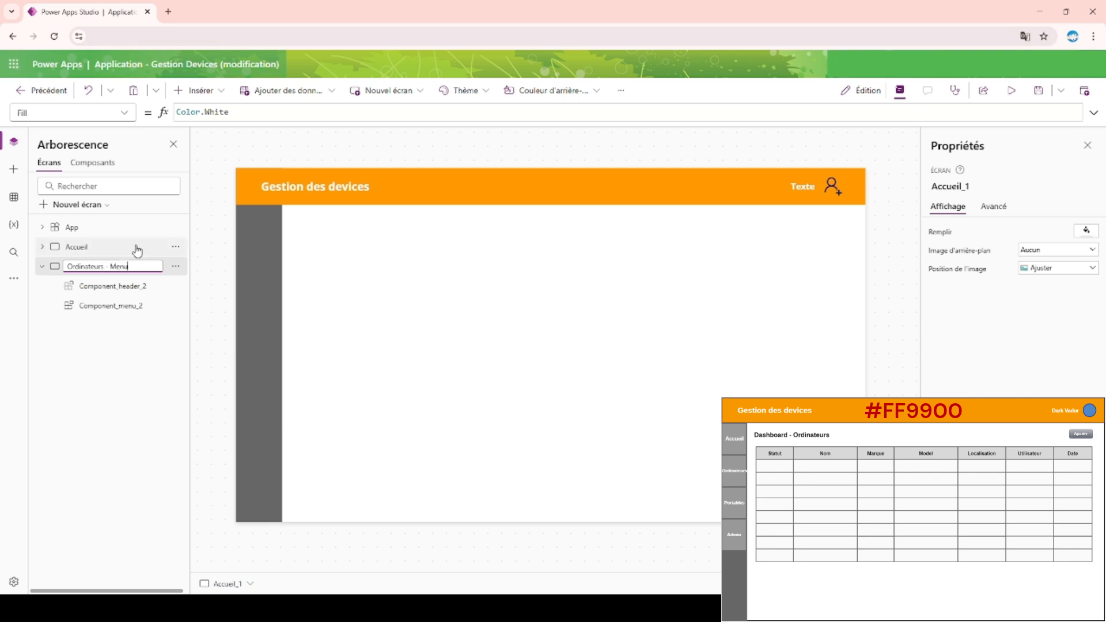
{"action": "key", "text": "Return"}
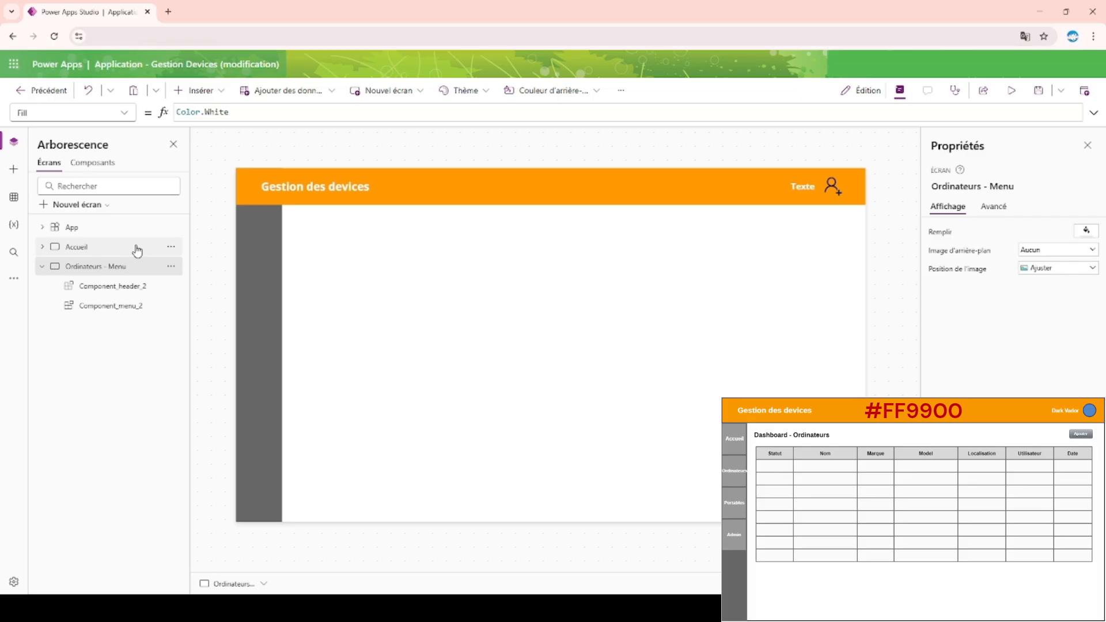
Duplicate the Ordinateurs - Menu screen and rename the copy "Smartphone - Menu_1".
{"action": "left_click", "coordinate": [41, 267]}
{"action": "left_click", "coordinate": [179, 270]}
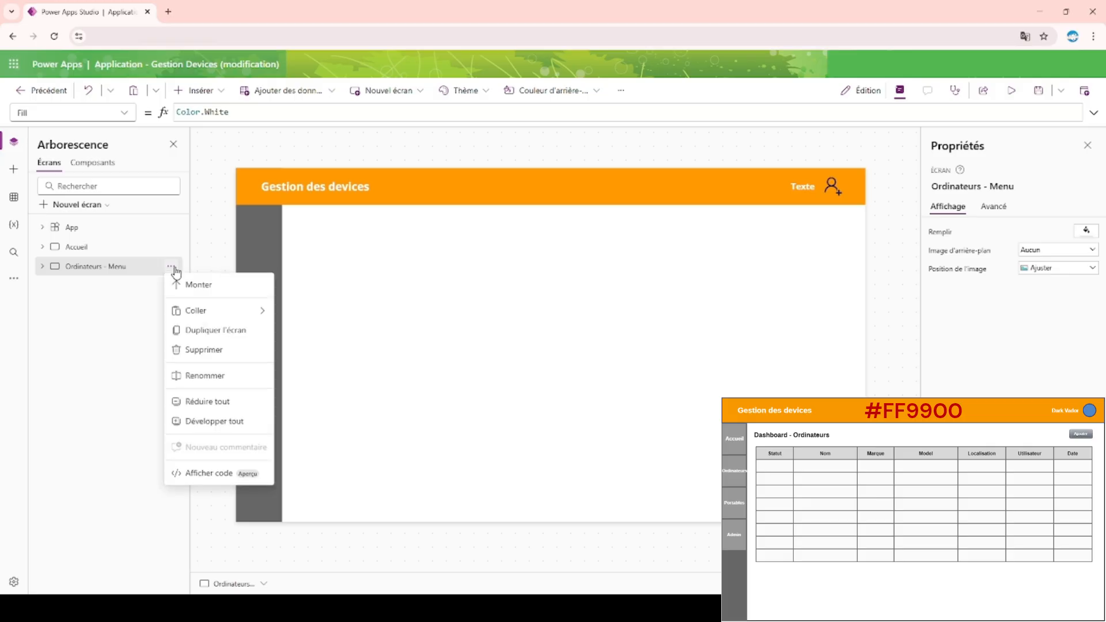
{"action": "left_click", "coordinate": [99, 321]}
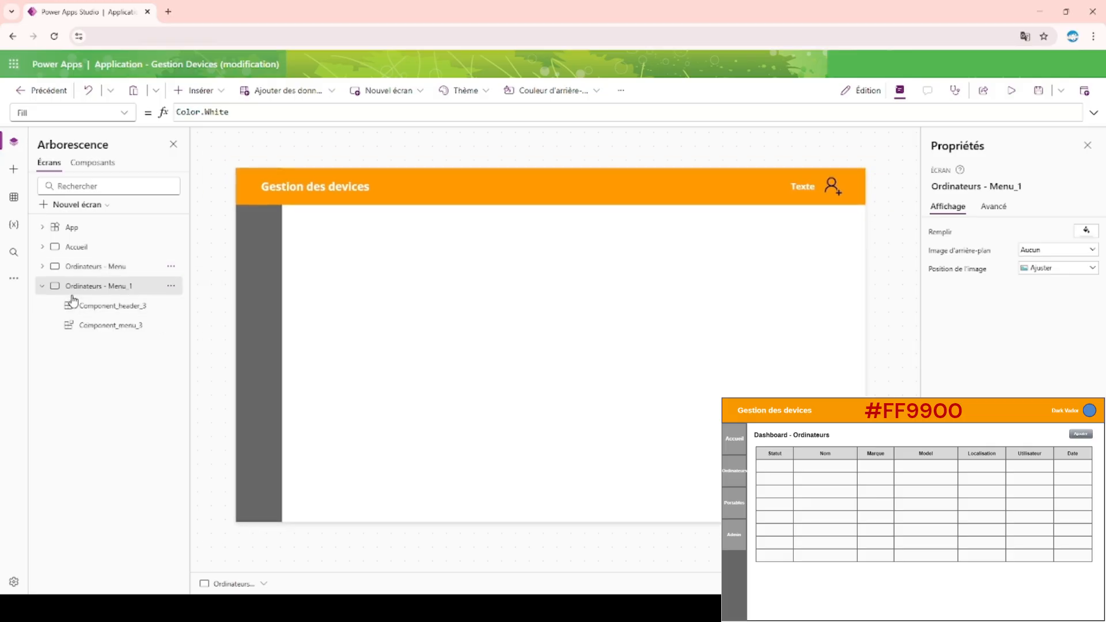
{"action": "double_click", "coordinate": [99, 287]}
{"action": "key", "text": "Right"}
{"action": "key", "text": "Left"}
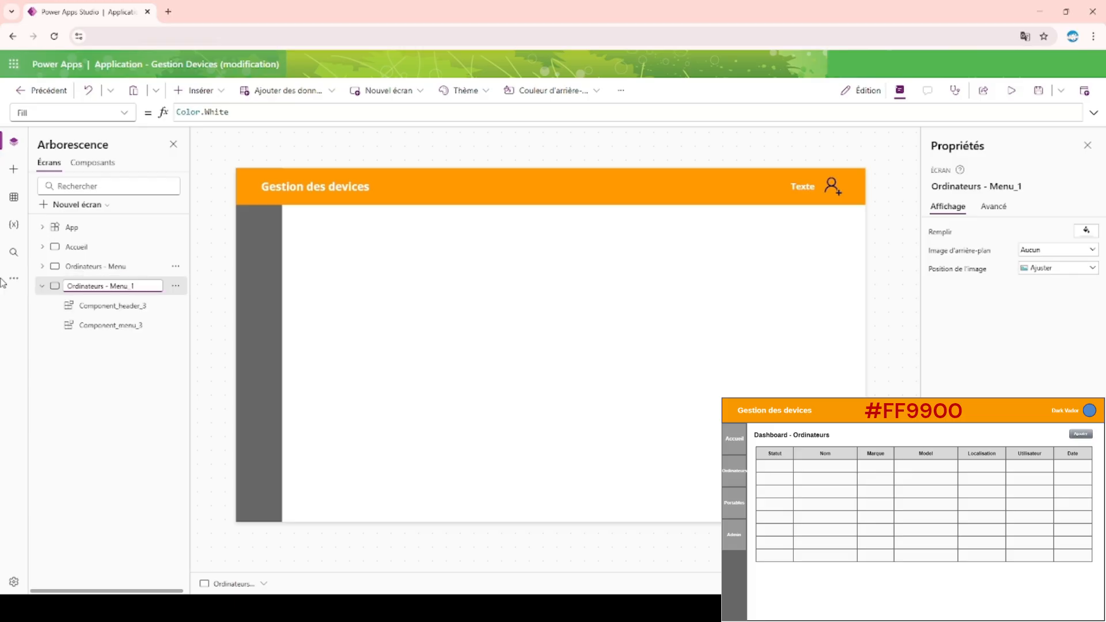
{"action": "double_click", "coordinate": [88, 285]}
{"action": "type", "text": "Smartphone"}
{"action": "key", "text": "Return"}
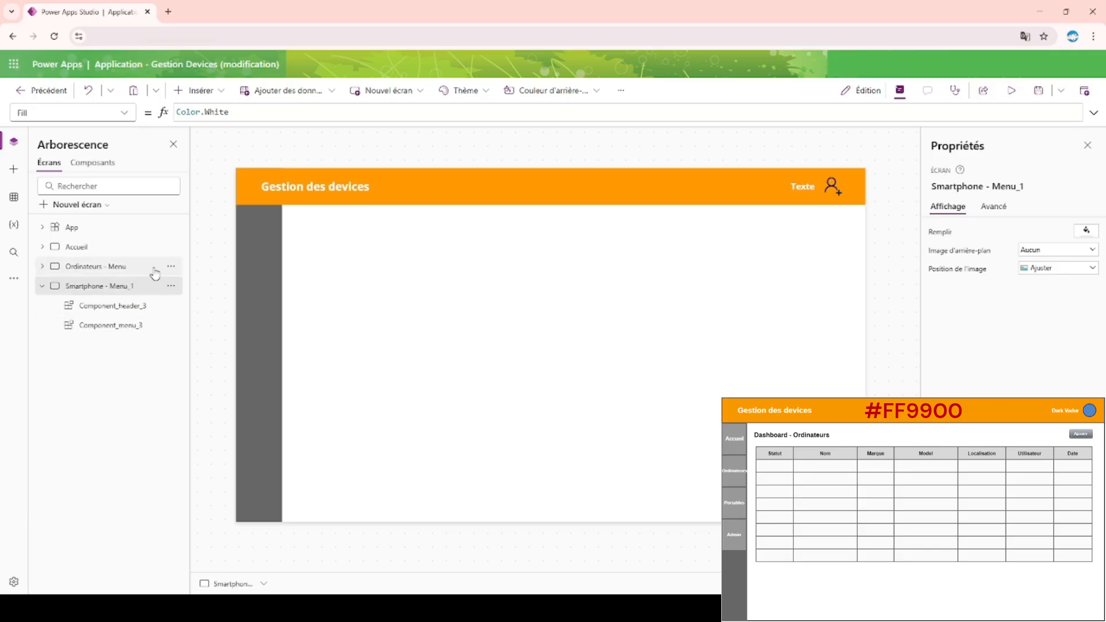
Rename the Smartphone - Menu_1 screen "Smartphone - Menu" and collapse it in the tree.
{"action": "double_click", "coordinate": [143, 286]}
{"action": "key", "text": "Return"}
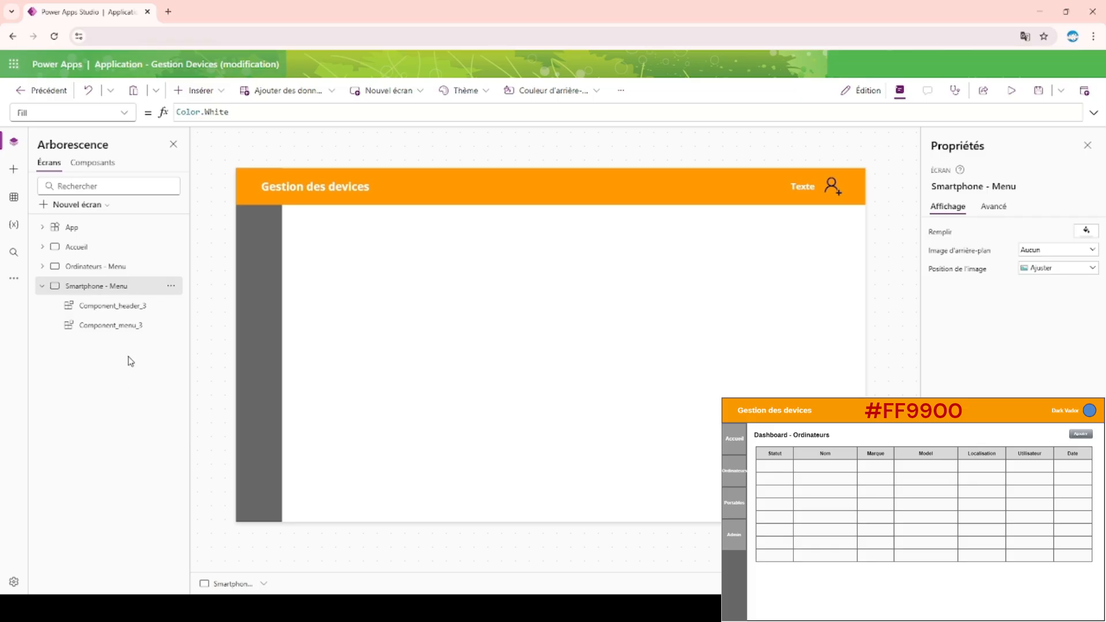
{"action": "left_click", "coordinate": [41, 287]}
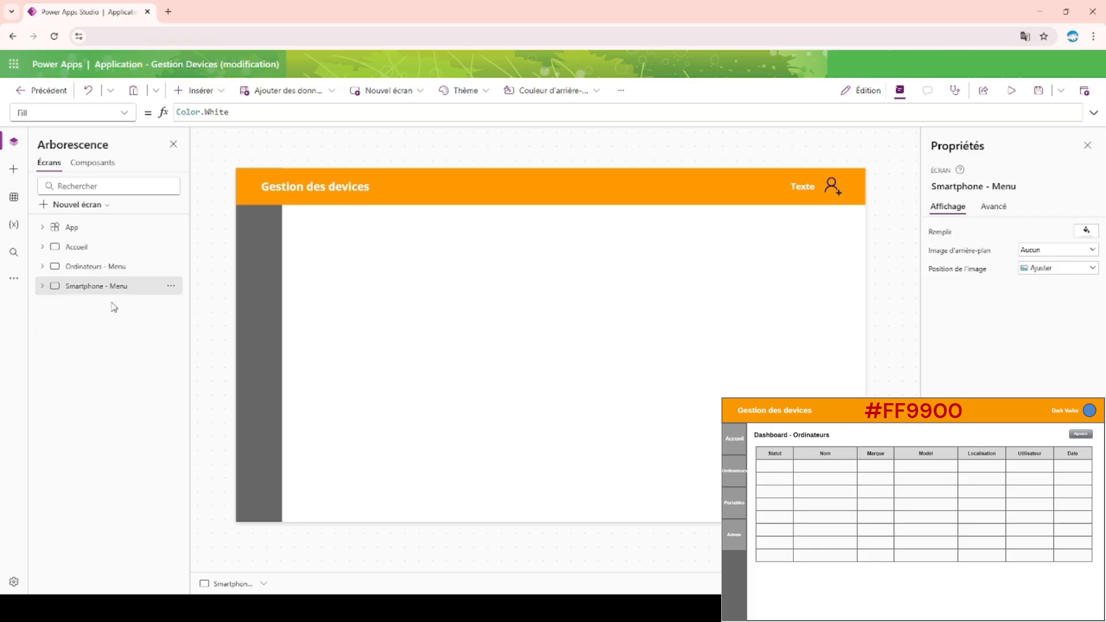
Duplicate the Smartphone - Menu screen and rename the copy "Smartphone - Dashboard".
{"action": "left_click", "coordinate": [171, 285]}
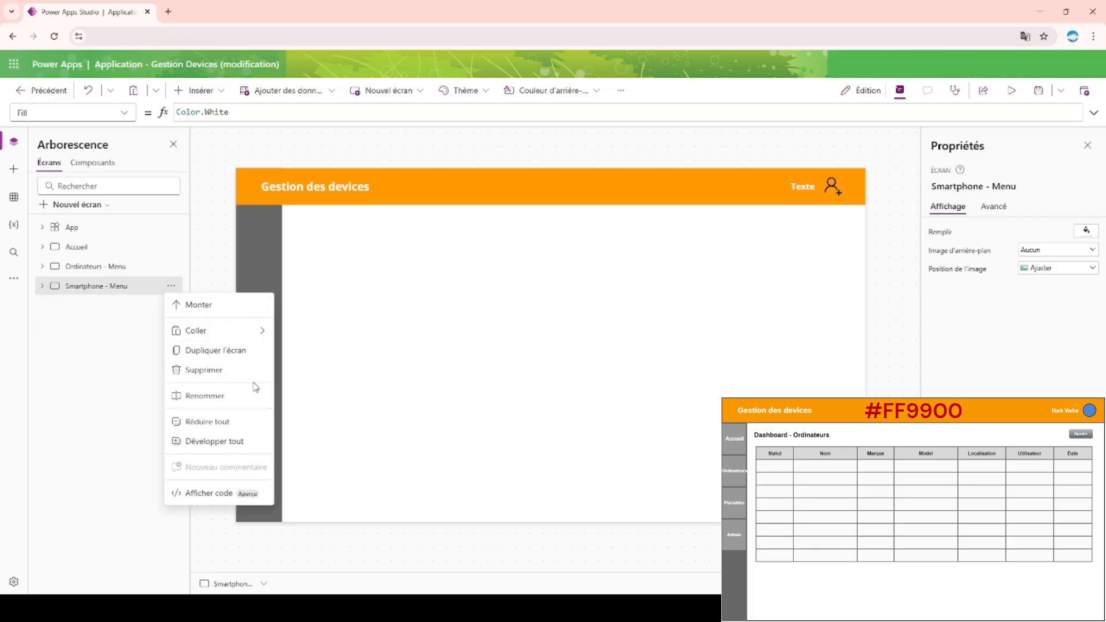
{"action": "left_click", "coordinate": [241, 351]}
{"action": "double_click", "coordinate": [132, 315]}
{"action": "left_click", "coordinate": [160, 314]}
{"action": "key", "text": "BackSpace"}
{"action": "key", "text": "BackSpace"}
{"action": "key", "text": "BackSpace"}
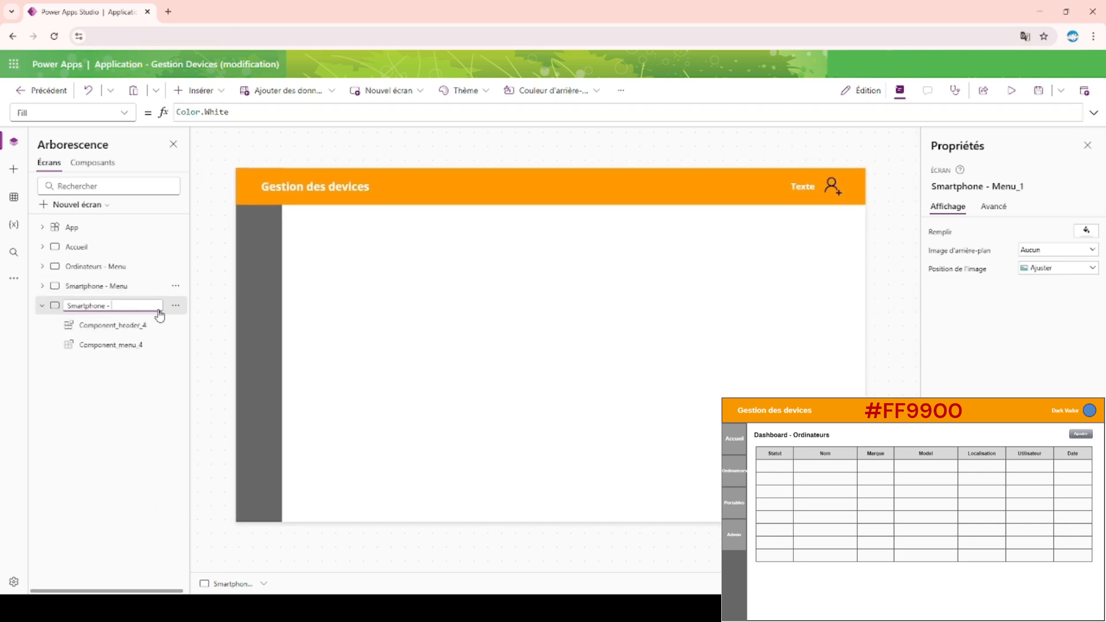
{"action": "key", "text": "BackSpace"}
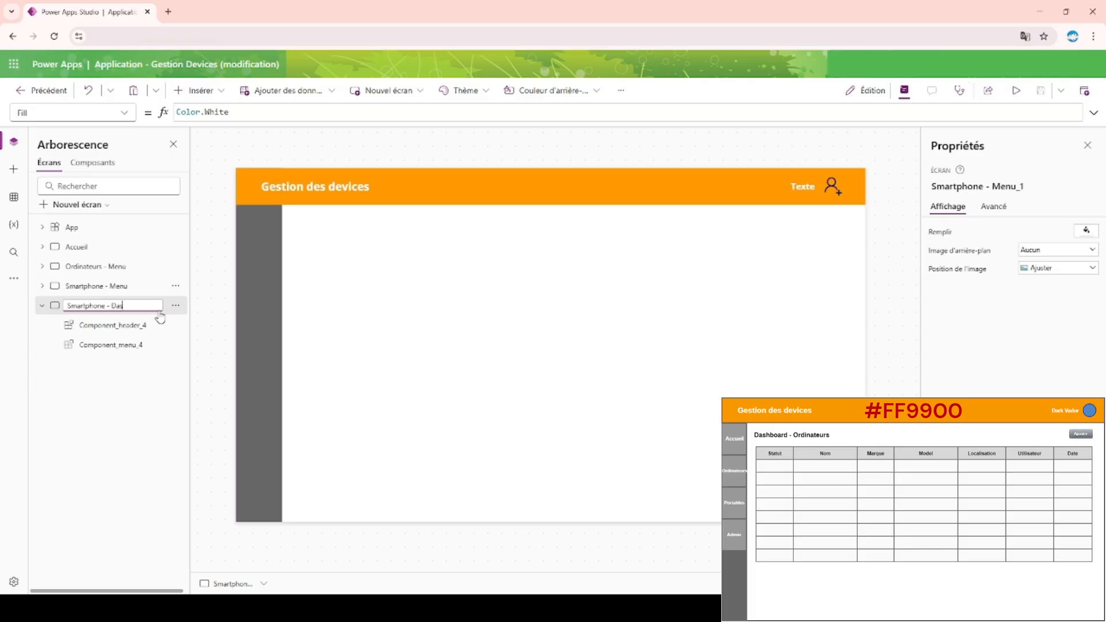
{"action": "key", "text": "Escape"}
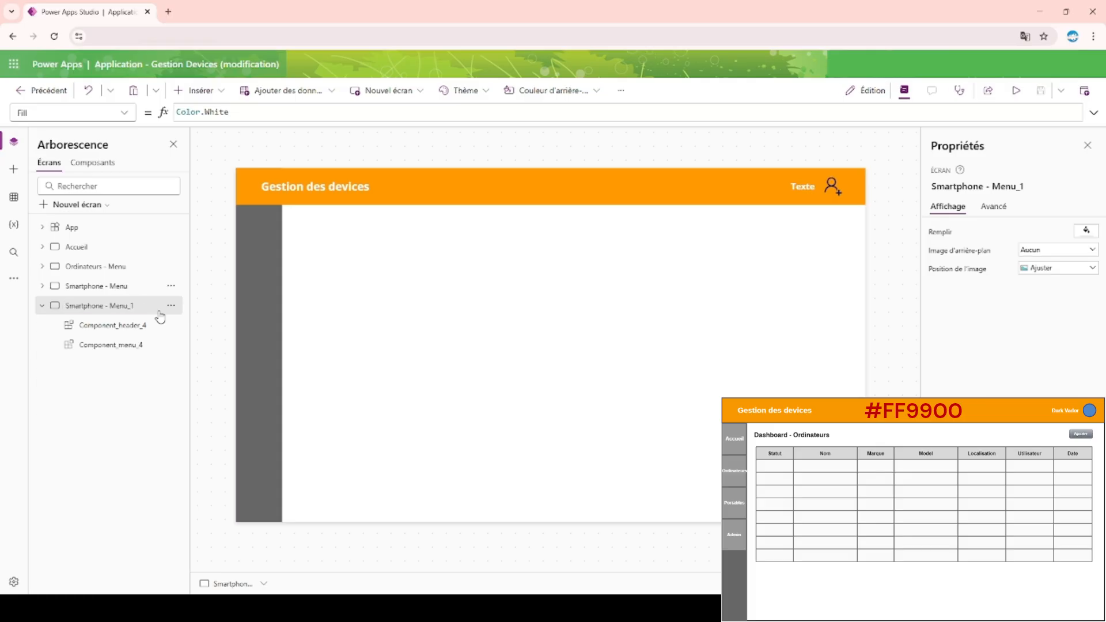
Duplicate the Ordinateurs - Menu screen, rename the copy "Ordinateurs - Dashboard", and collapse the expanded screens in the tree.
{"action": "left_click", "coordinate": [171, 266]}
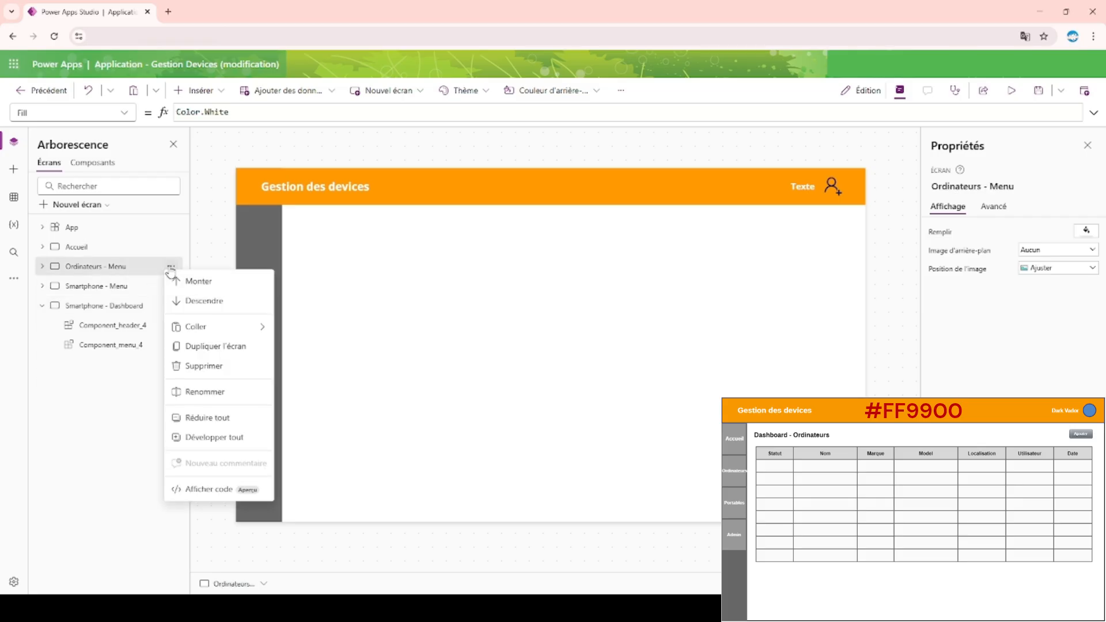
{"action": "left_click", "coordinate": [232, 351]}
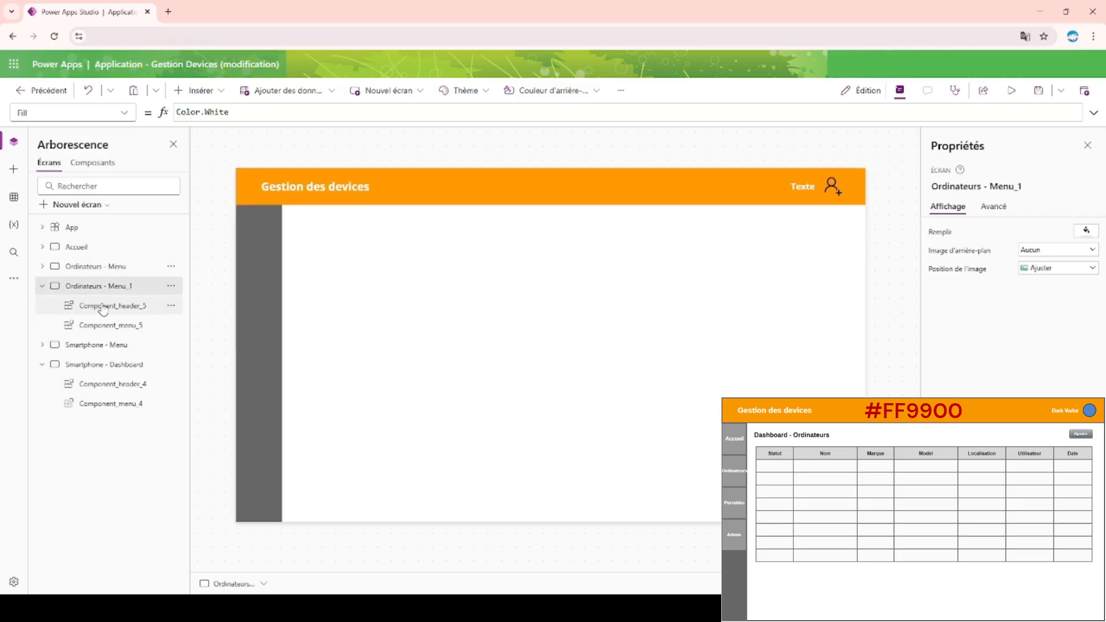
{"action": "double_click", "coordinate": [140, 288]}
{"action": "left_click", "coordinate": [136, 288]}
{"action": "key", "text": "BackSpace"}
{"action": "key", "text": "BackSpace"}
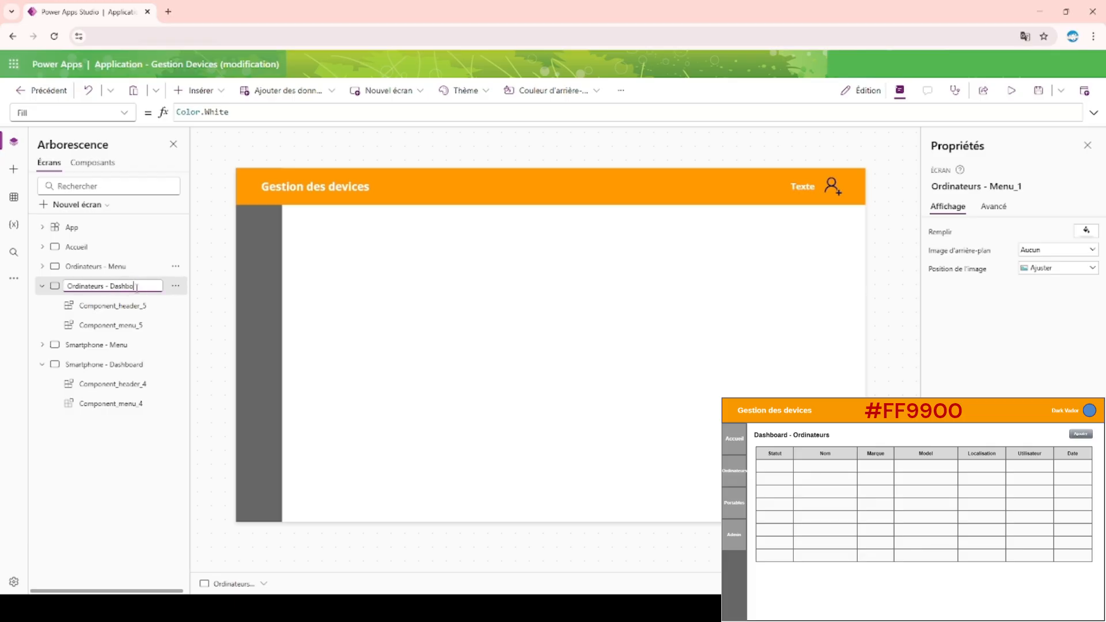
{"action": "type", "text": "Dashboard"}
{"action": "key", "text": "Return"}
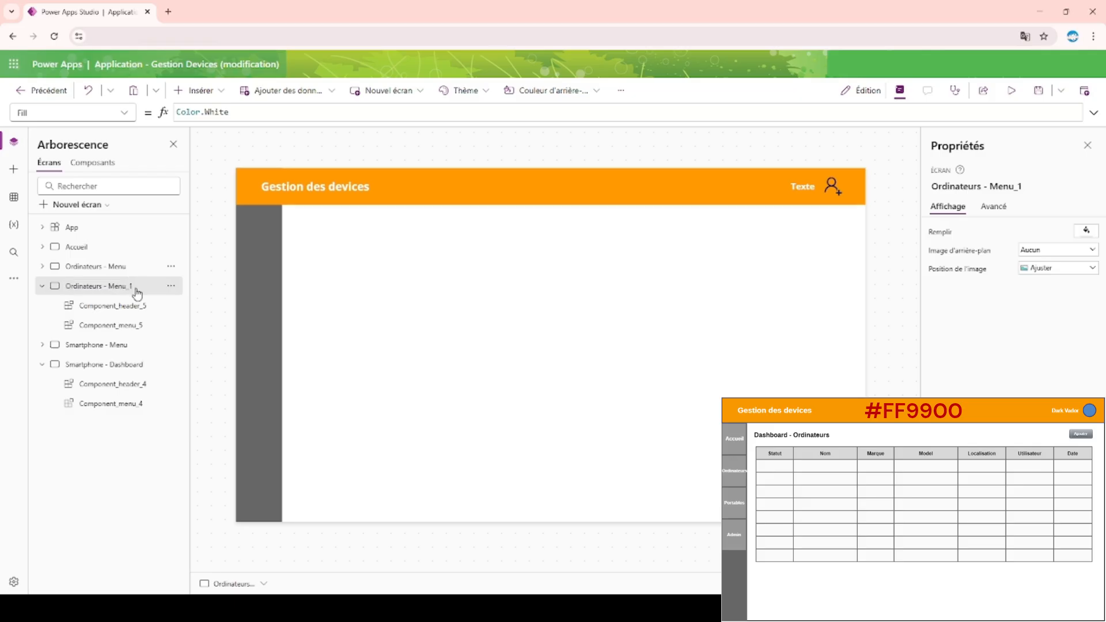
{"action": "left_click", "coordinate": [42, 285]}
{"action": "left_click", "coordinate": [42, 325]}
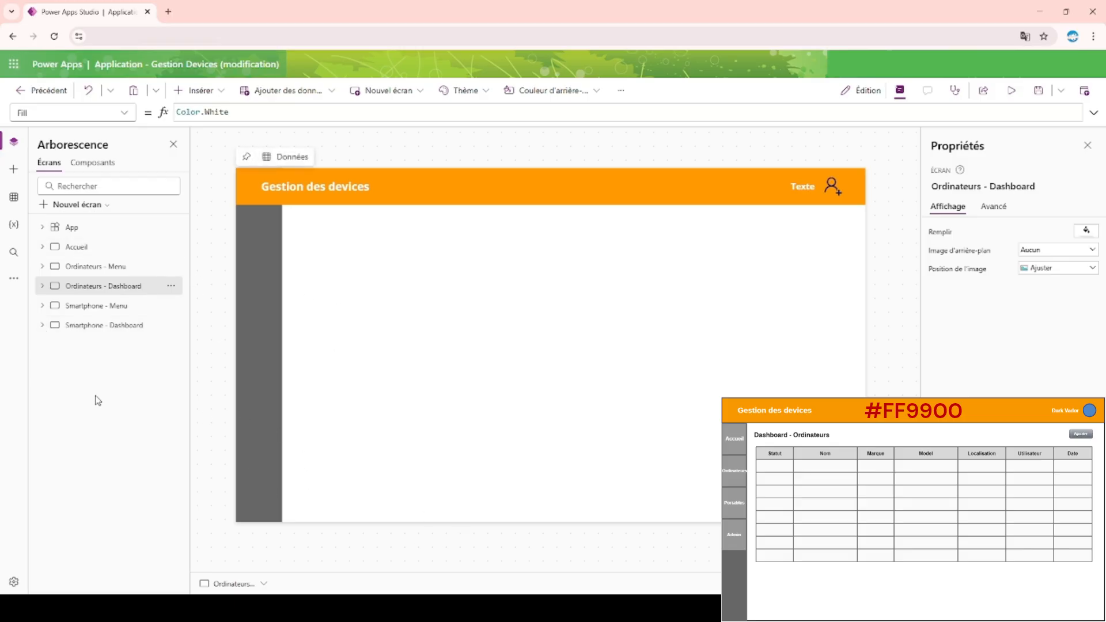
Duplicate the Accueil screen, rename the copy "Administration - Menu", and collapse it in the tree.
{"action": "left_click", "coordinate": [91, 205]}
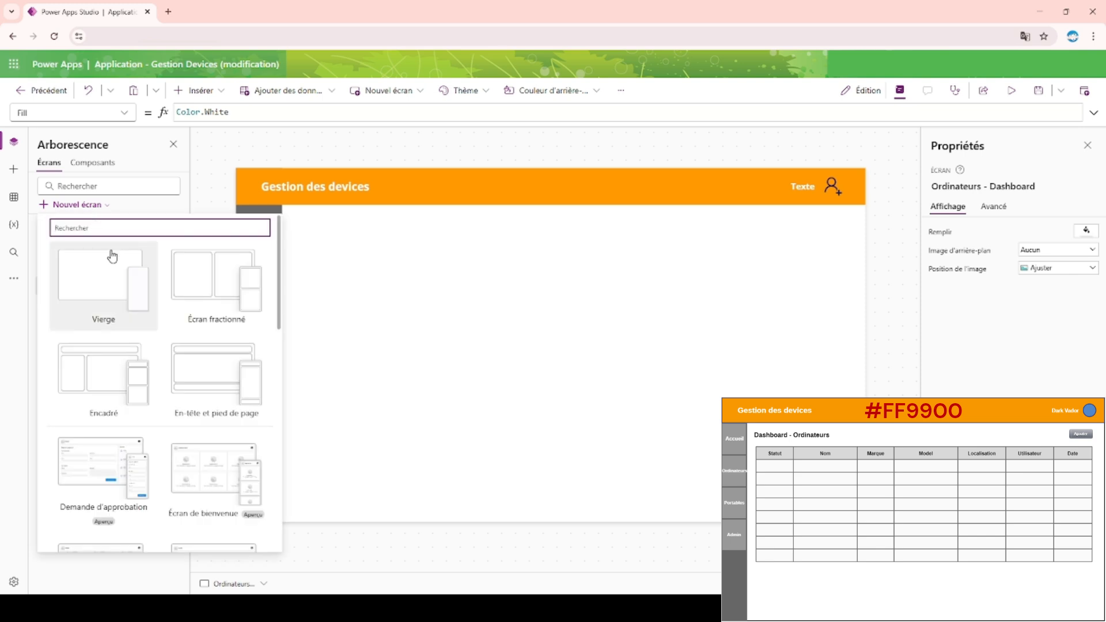
{"action": "left_click", "coordinate": [308, 317]}
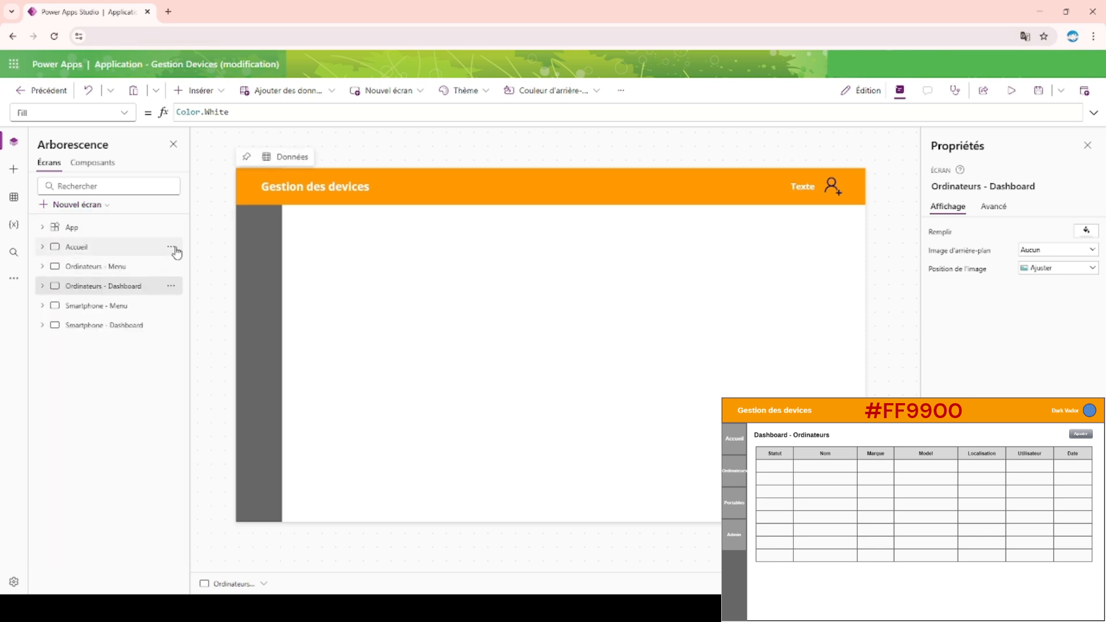
{"action": "left_click", "coordinate": [171, 246]}
{"action": "left_click", "coordinate": [230, 314]}
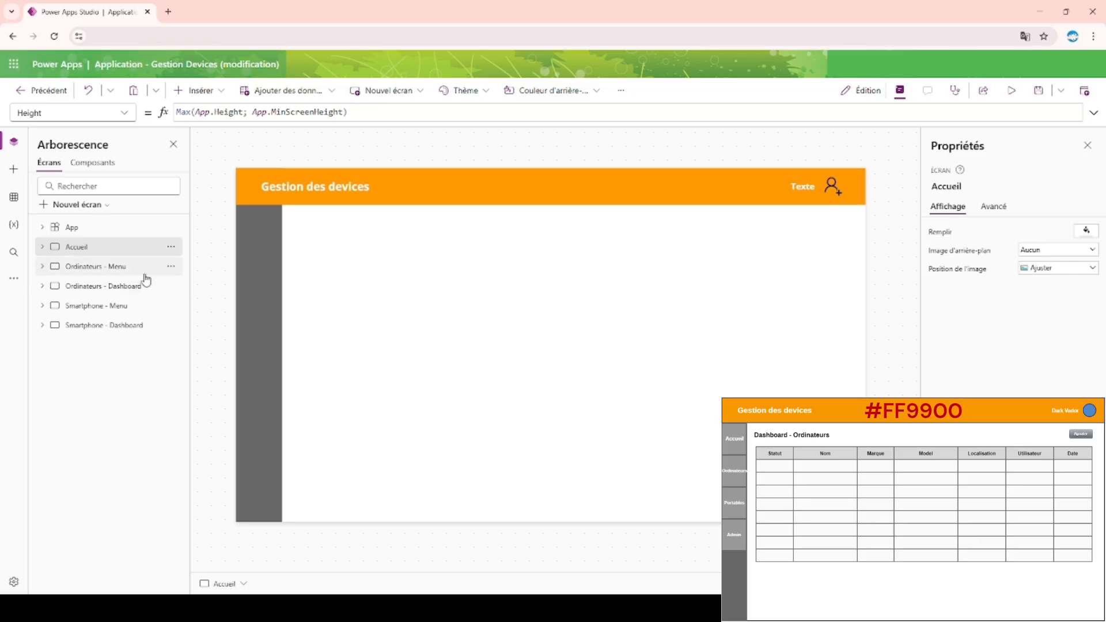
{"action": "left_click_drag", "start_coordinate": [96, 269], "coordinate": [127, 386]}
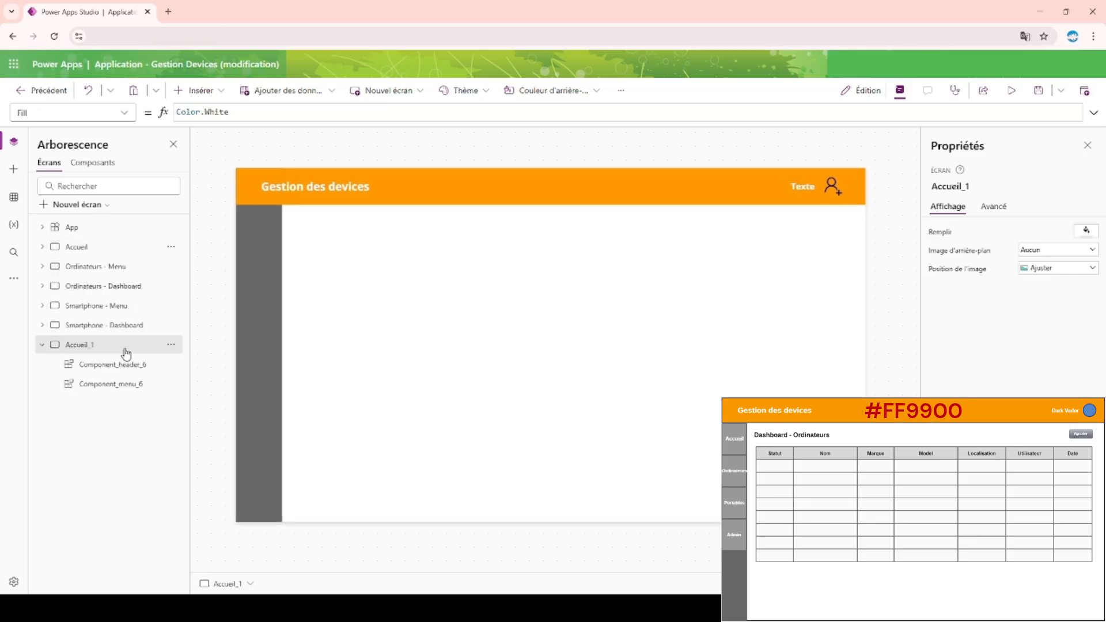
{"action": "double_click", "coordinate": [125, 344]}
{"action": "type", "text": "Administration - Menu"}
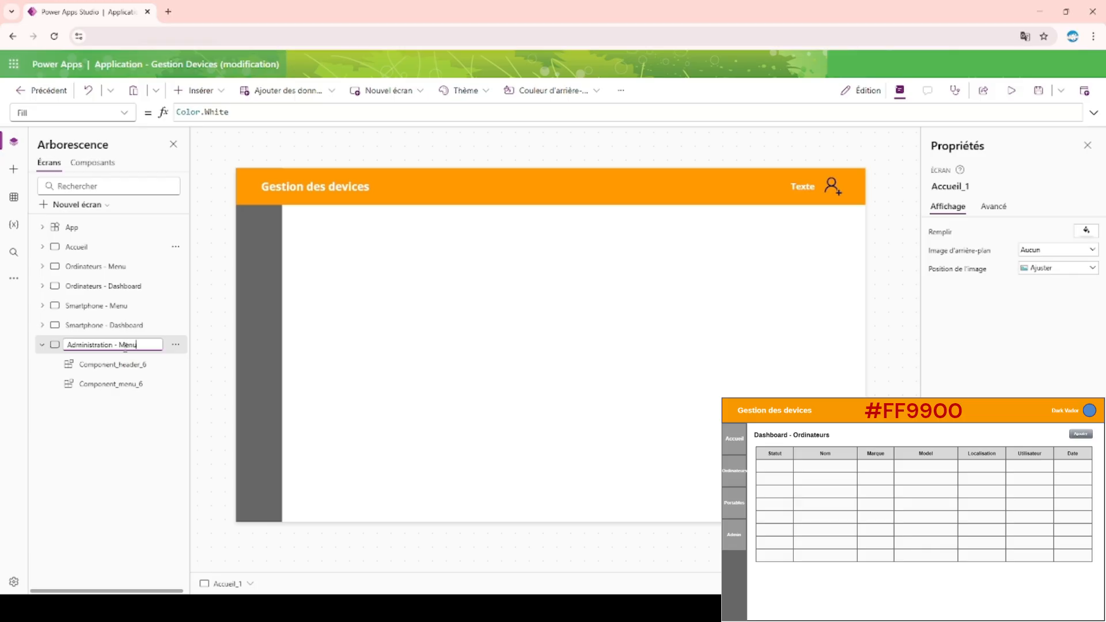
{"action": "key", "text": "Escape"}
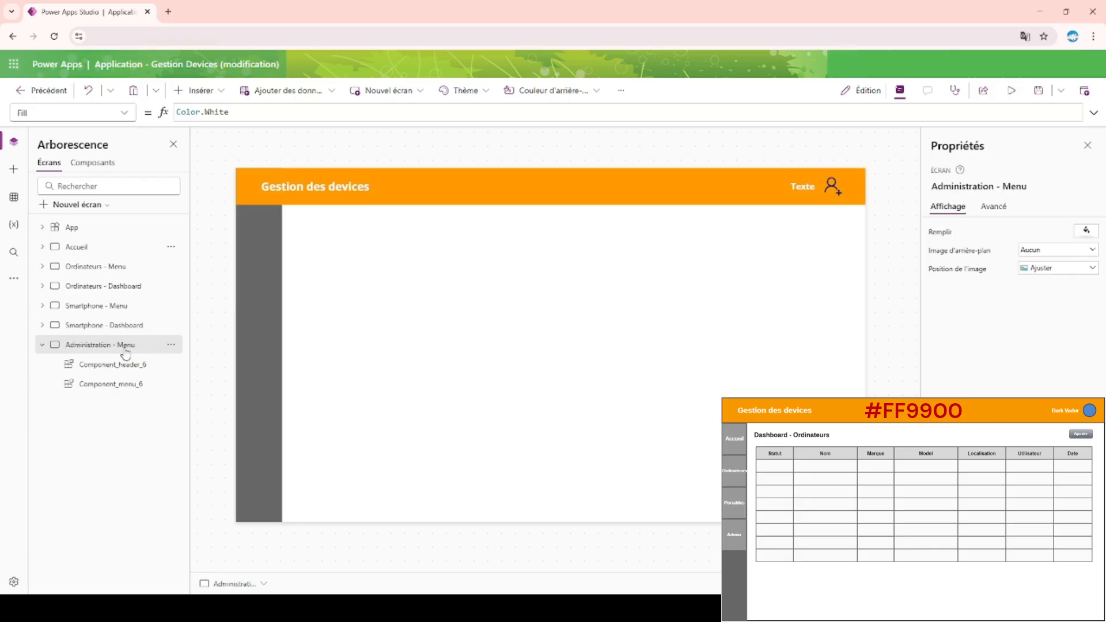
{"action": "left_click", "coordinate": [41, 345]}
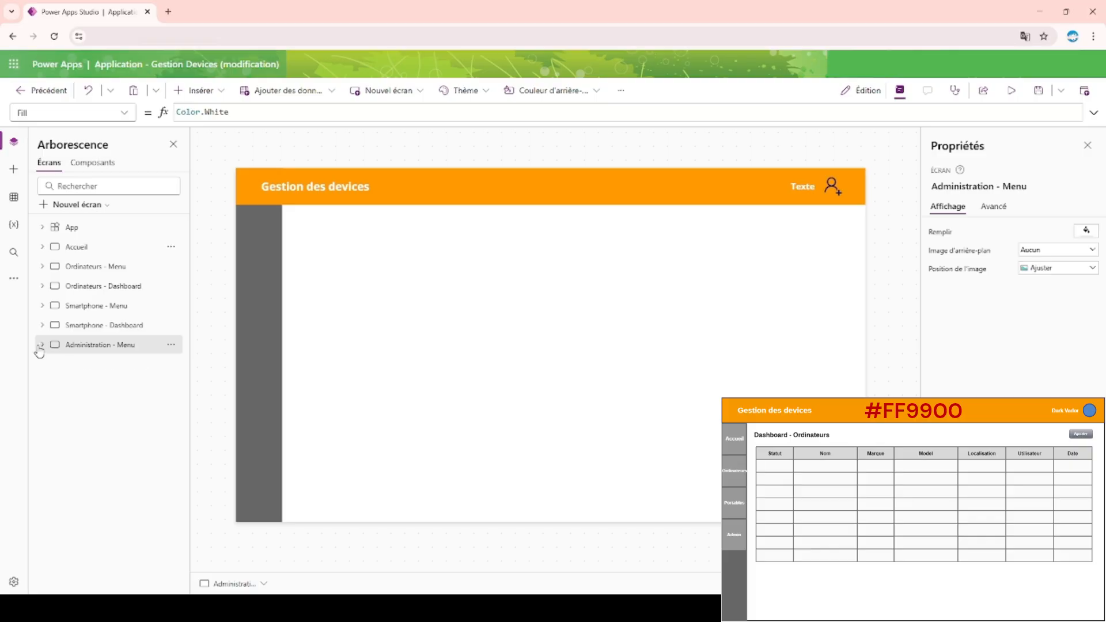
Review the Smartphone, Ordinateurs and Accueil screens one after another.
{"action": "left_click", "coordinate": [108, 325]}
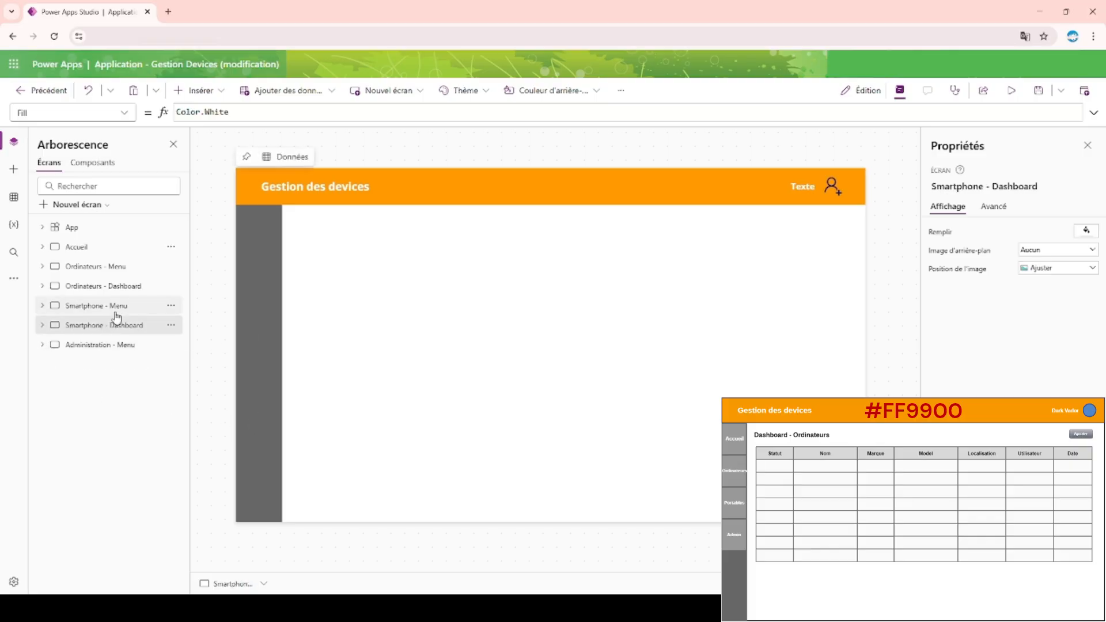
{"action": "left_click", "coordinate": [116, 306]}
{"action": "left_click", "coordinate": [119, 286]}
{"action": "left_click", "coordinate": [120, 266]}
{"action": "left_click", "coordinate": [123, 248]}
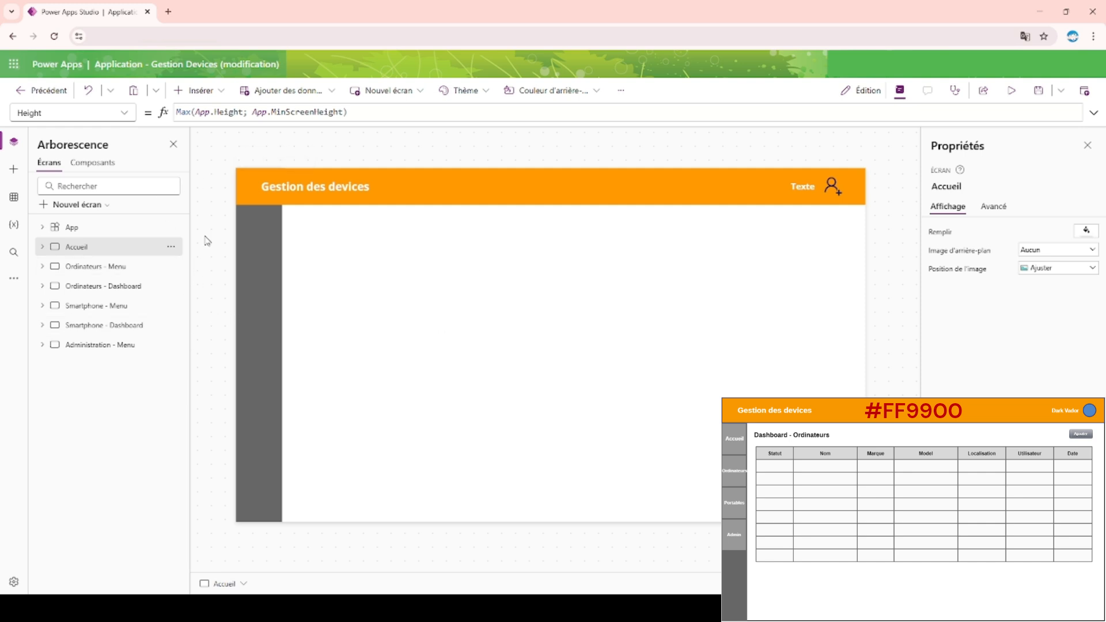
Add a blank (Vierge) screen and name it "Archive - composants".
{"action": "left_click", "coordinate": [199, 92]}
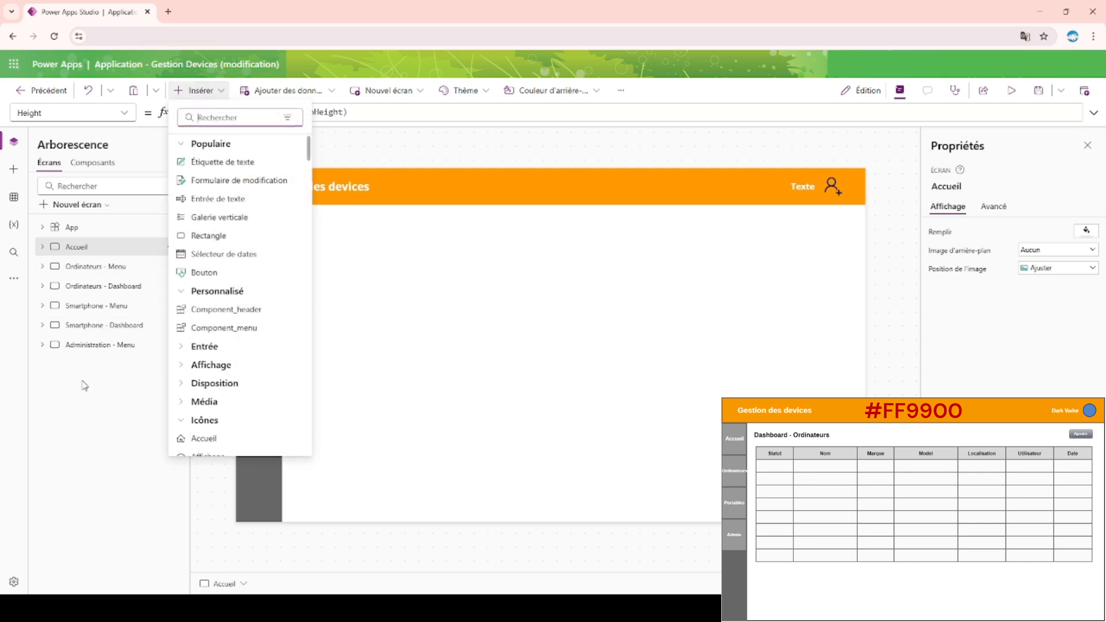
{"action": "left_click", "coordinate": [103, 345]}
{"action": "left_click", "coordinate": [72, 205]}
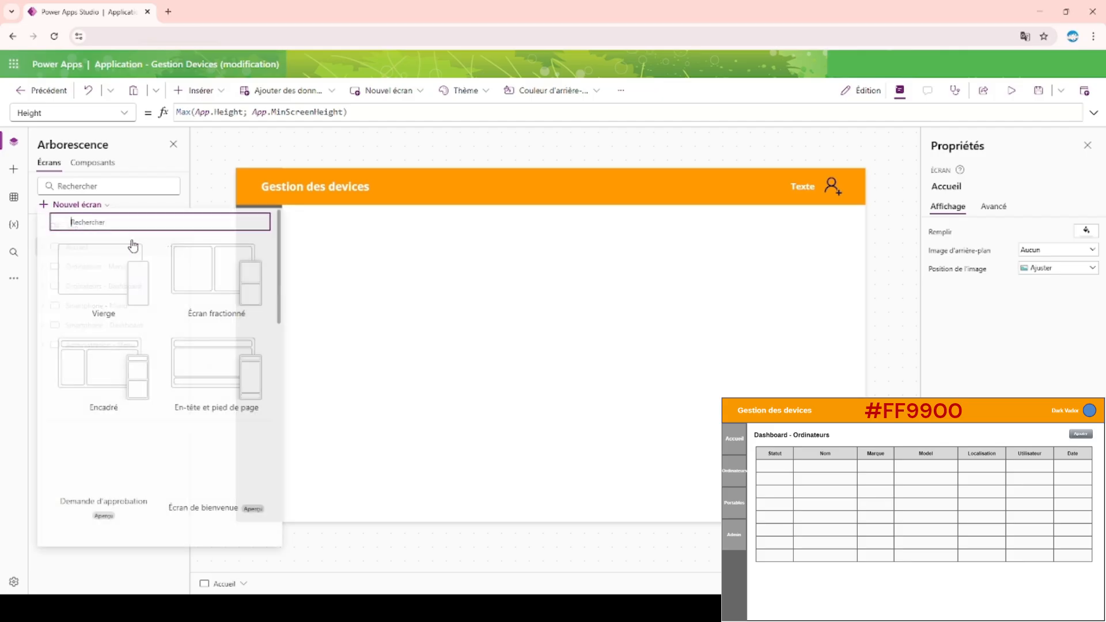
{"action": "left_click", "coordinate": [114, 282]}
{"action": "double_click", "coordinate": [103, 364]}
{"action": "type", "text": "Archive"}
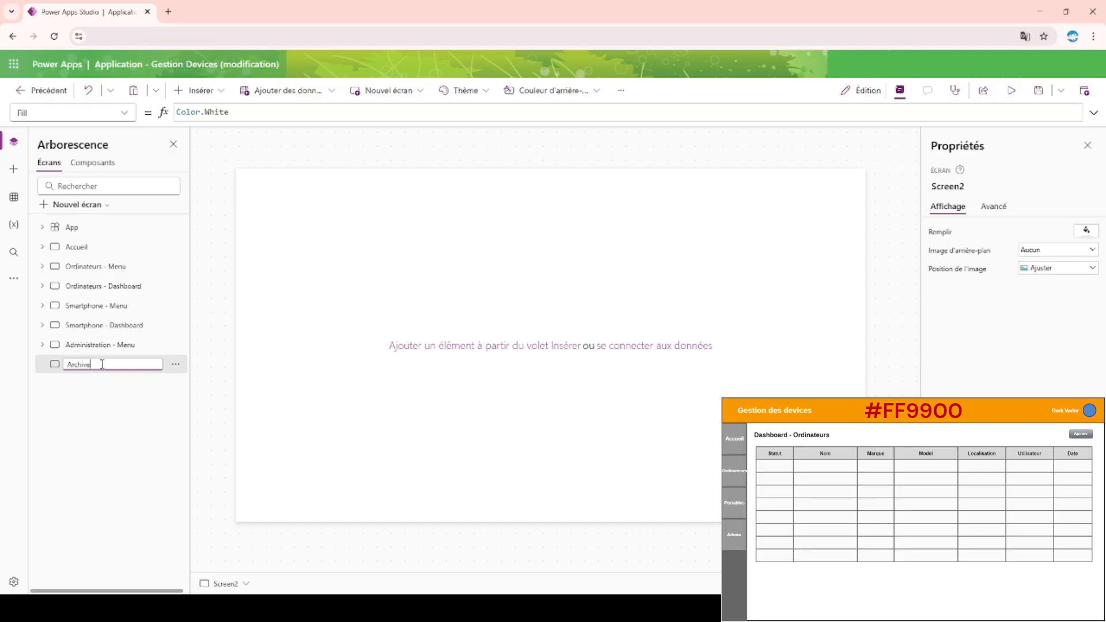
{"action": "type", "text": " - composants"}
{"action": "key", "text": "Return"}
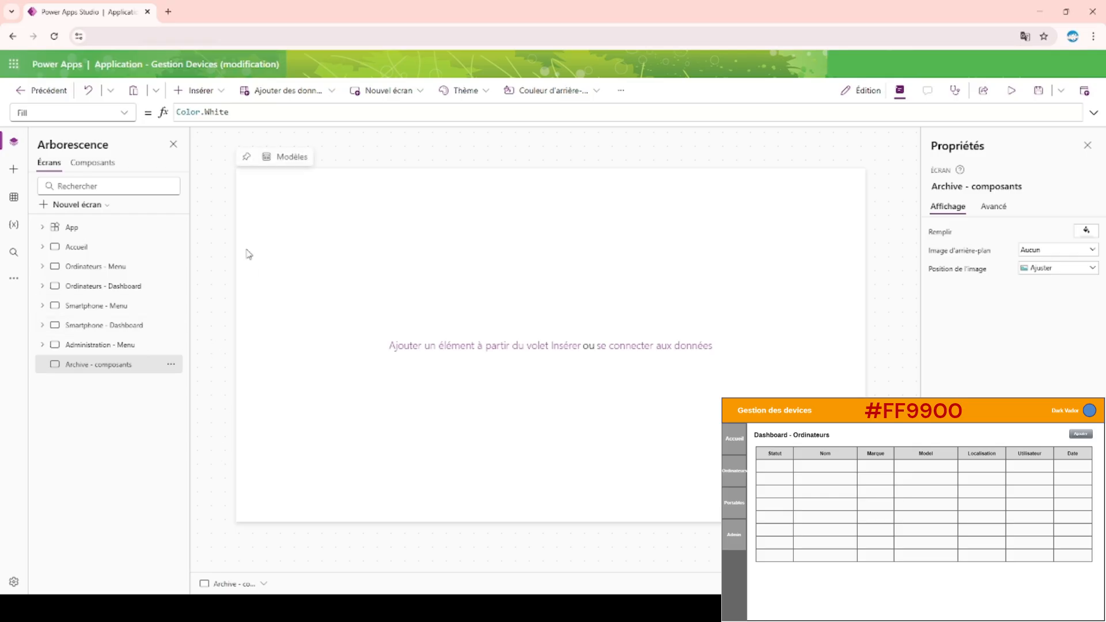
Insert a button on the Archive - composants screen and place it at about X 48, Y 68.
{"action": "left_click", "coordinate": [220, 92]}
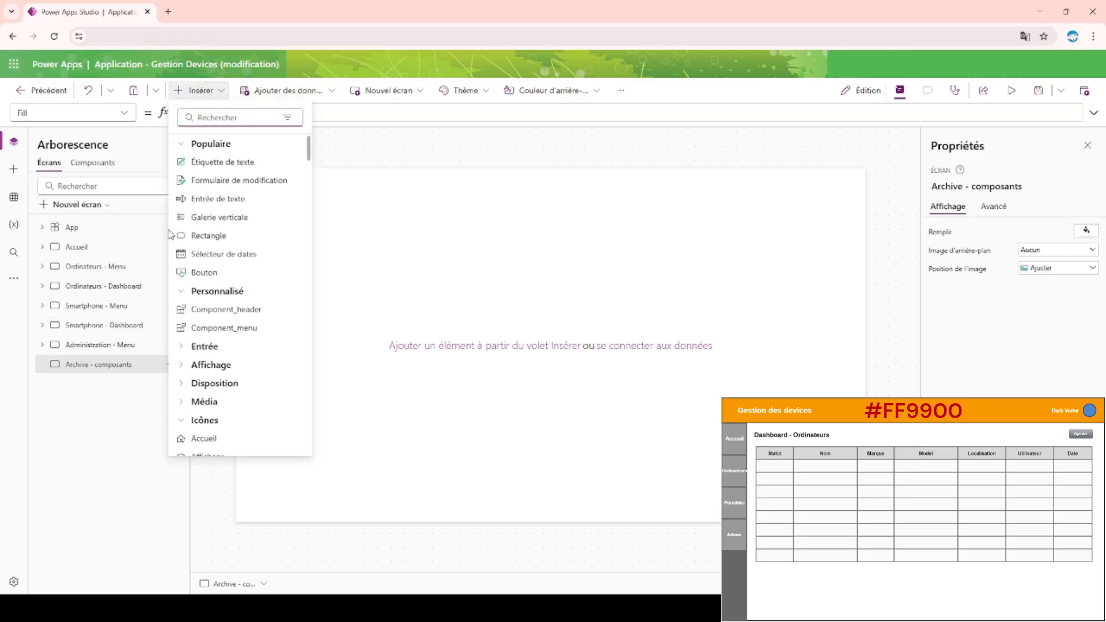
{"action": "type", "text": "bouton"}
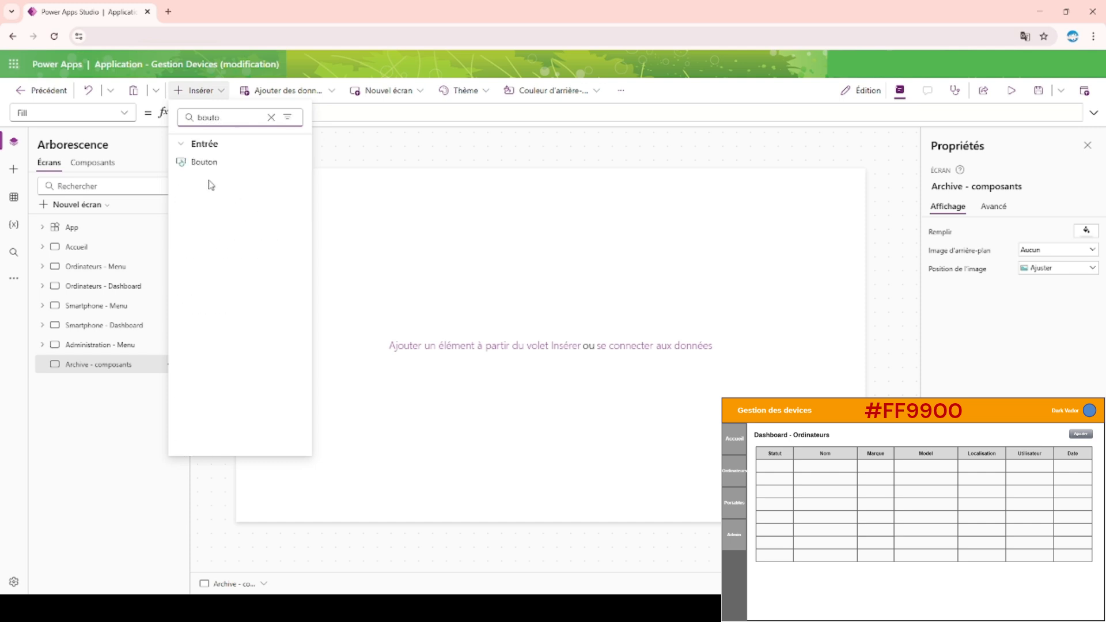
{"action": "left_click", "coordinate": [206, 168]}
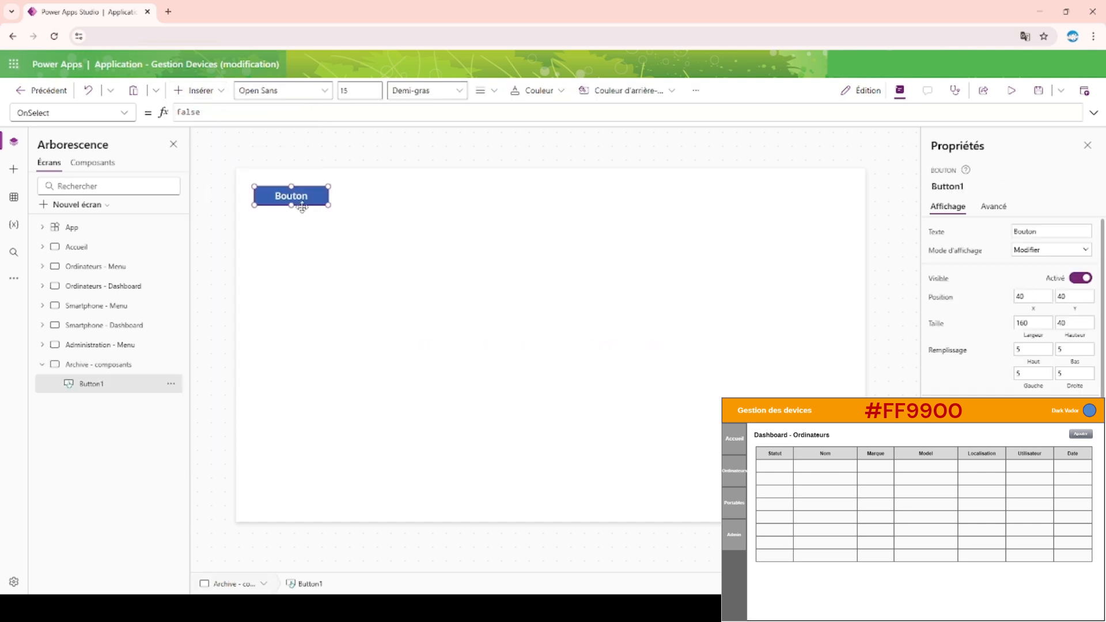
{"action": "left_click_drag", "start_coordinate": [305, 213], "coordinate": [294, 218]}
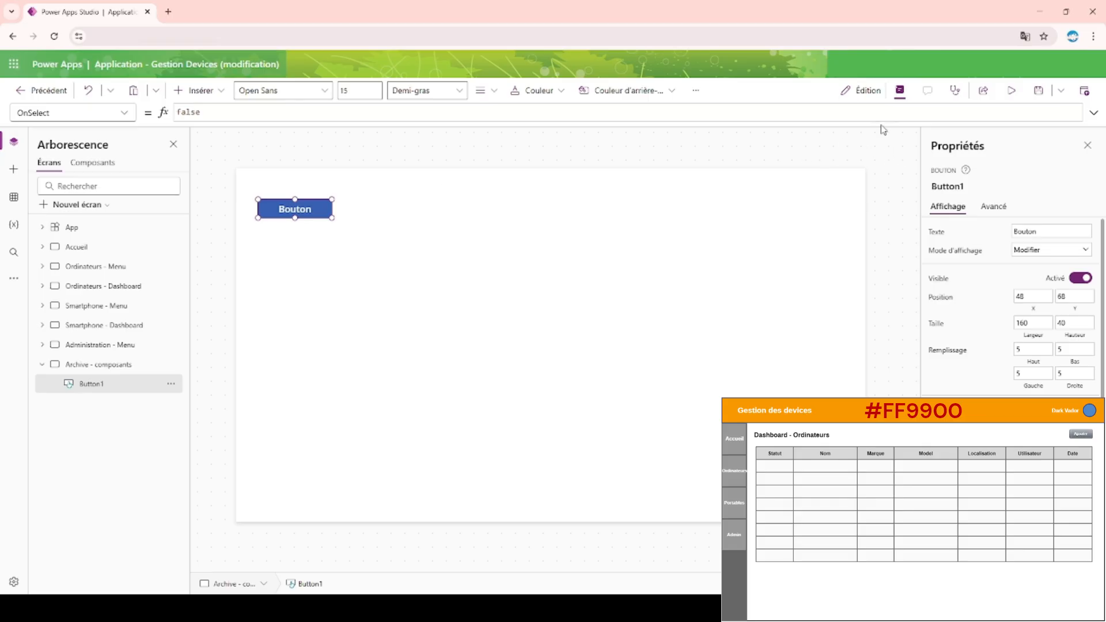
Preview the Archive - composants screen with its button, return to editing, and inspect the button.
{"action": "left_click", "coordinate": [1009, 93]}
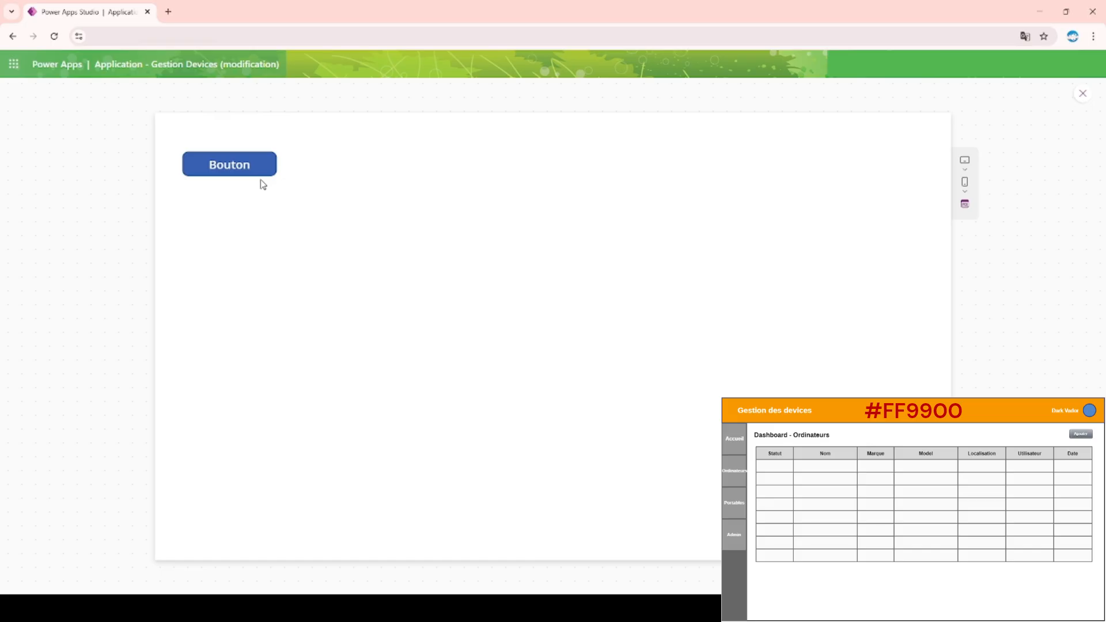
{"action": "left_click", "coordinate": [1082, 94]}
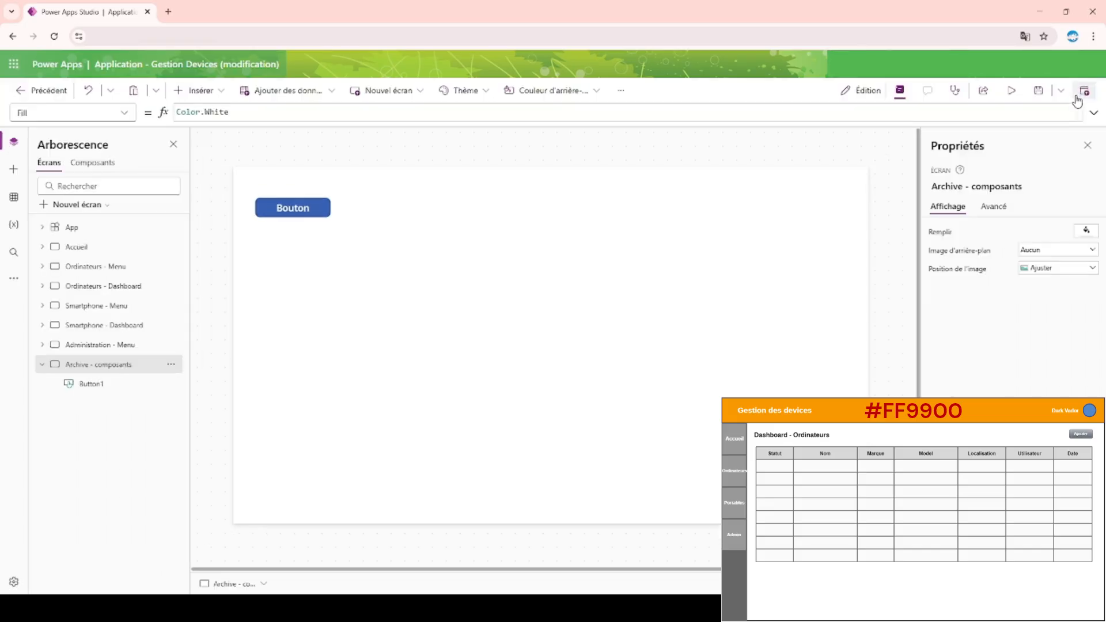
{"action": "left_click", "coordinate": [309, 212]}
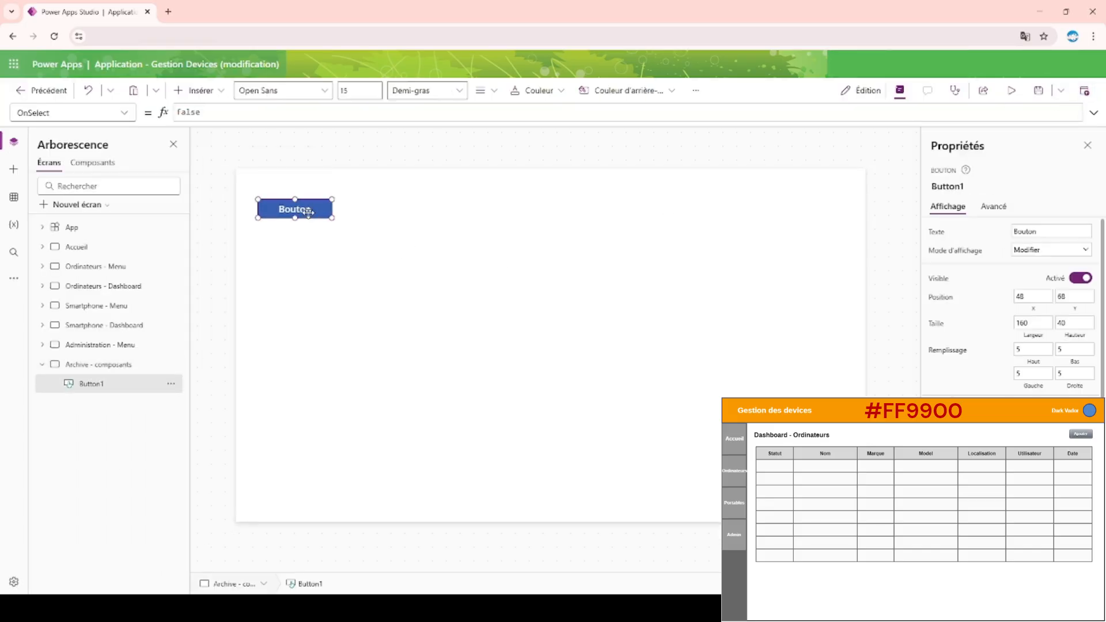
{"action": "left_click", "coordinate": [274, 144]}
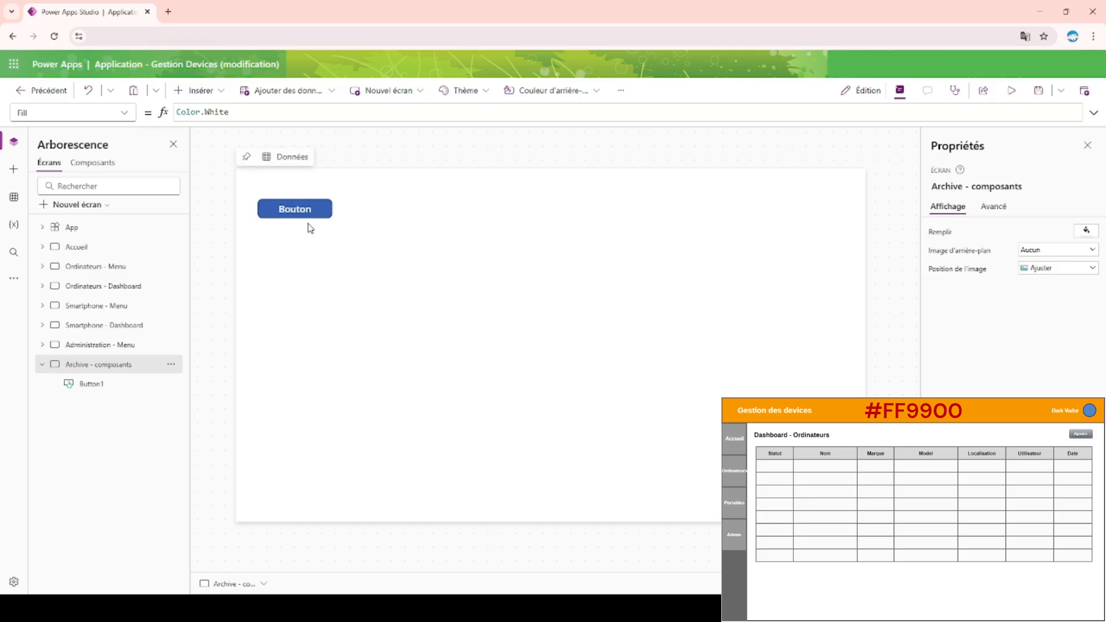
Enlarge the button on the Archive - composants screen to about 603 wide by 387 high.
{"action": "left_click", "coordinate": [327, 214]}
{"action": "left_click_drag", "start_coordinate": [331, 217], "coordinate": [536, 379]}
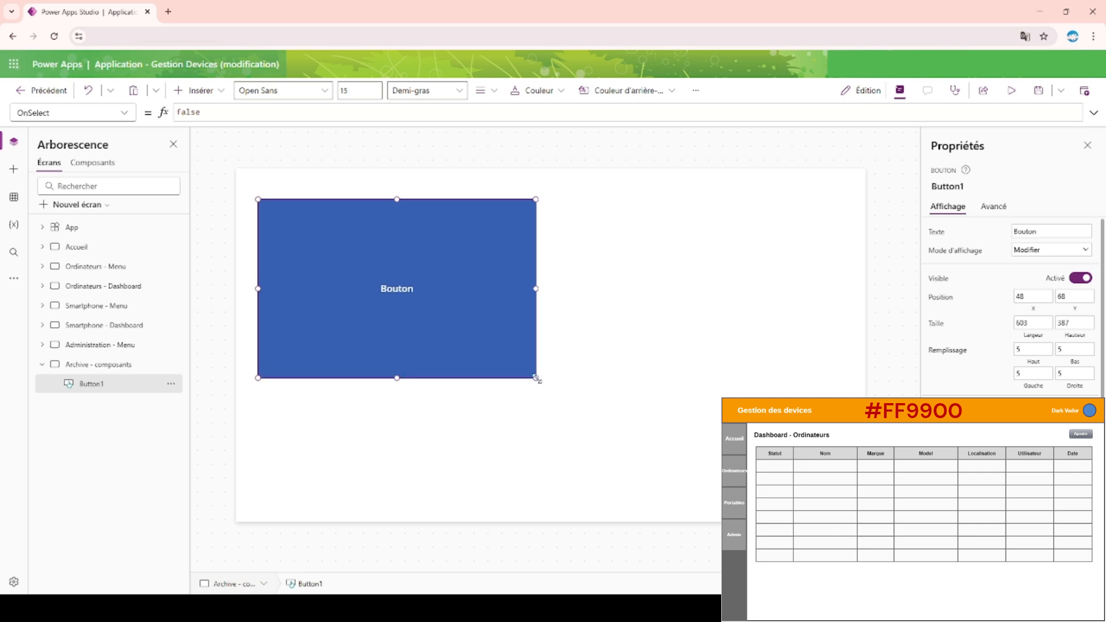
{"action": "left_click", "coordinate": [597, 321]}
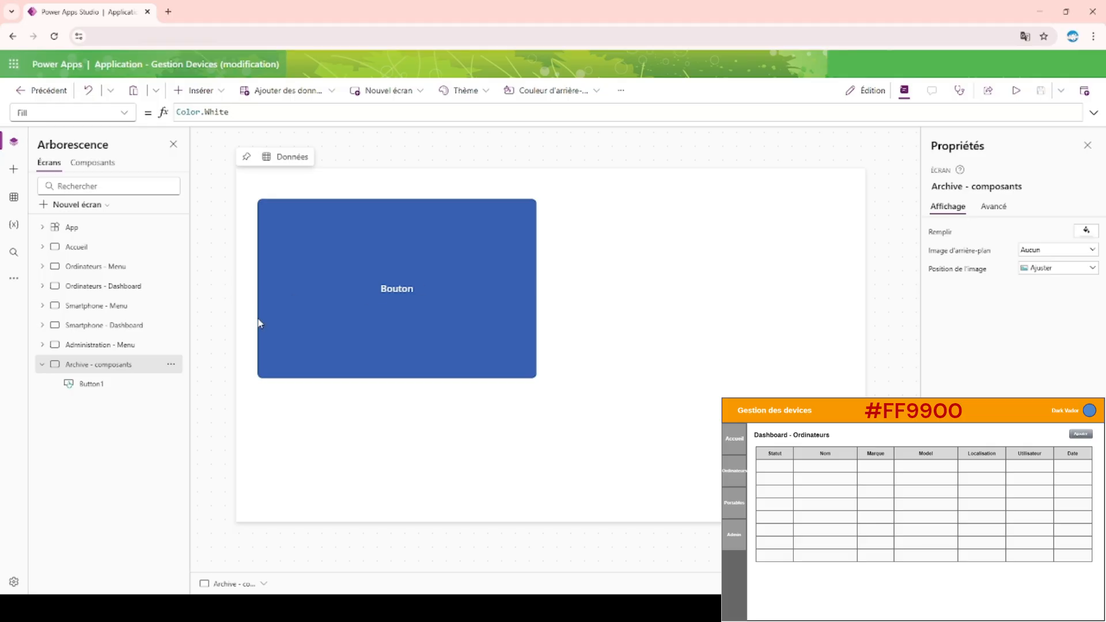
Restore the button on the Archive - composants screen to 160 wide by 40 high.
{"action": "left_click", "coordinate": [220, 93]}
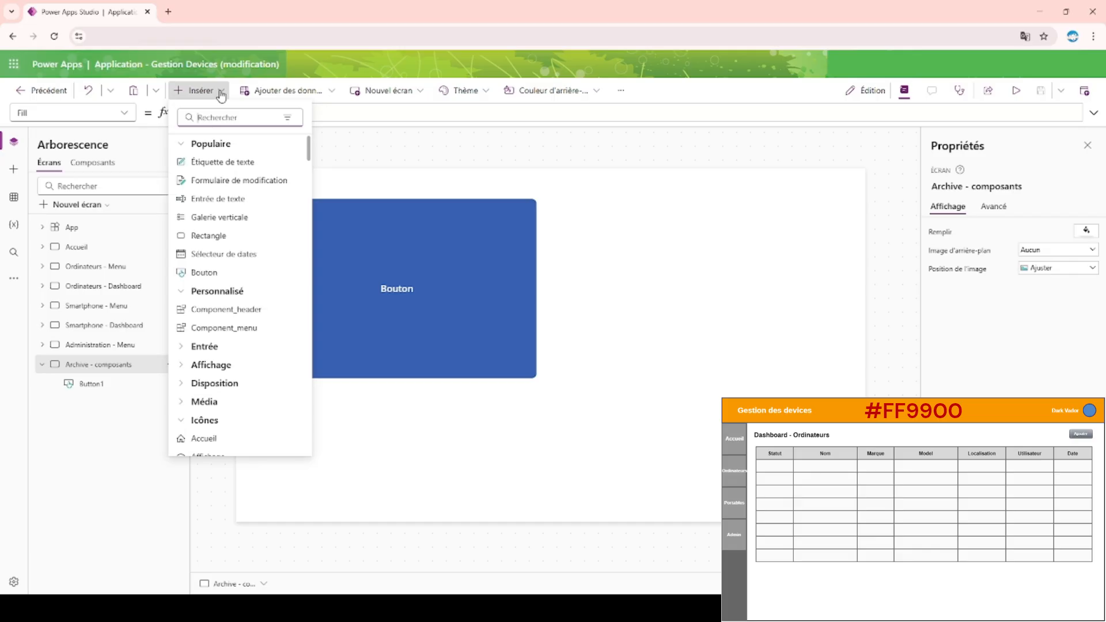
{"action": "left_click", "coordinate": [243, 294]}
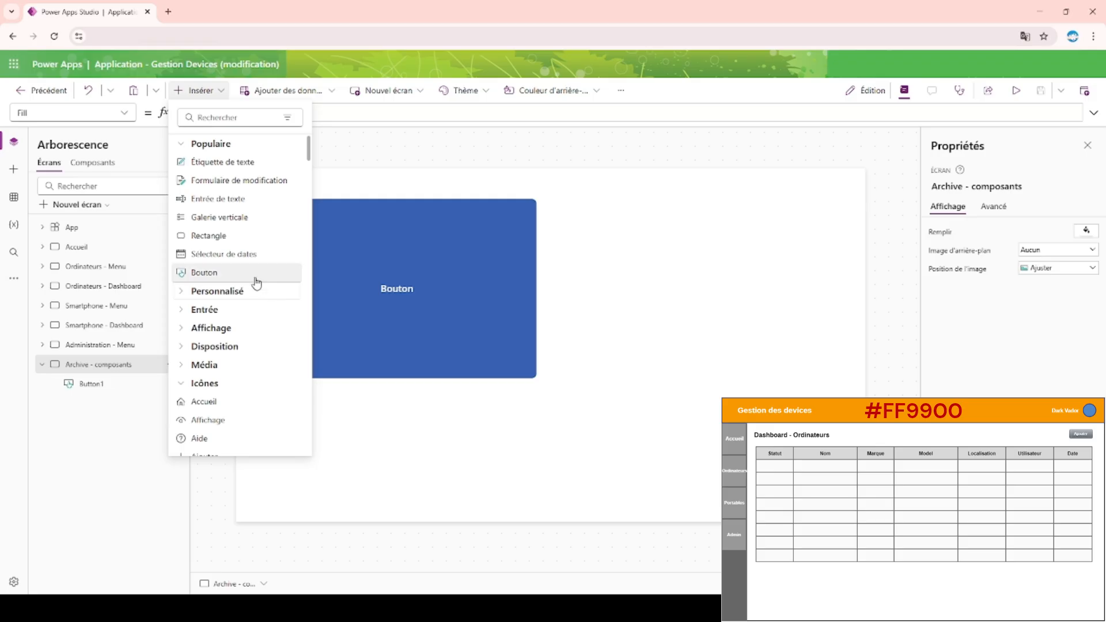
{"action": "left_click", "coordinate": [484, 278]}
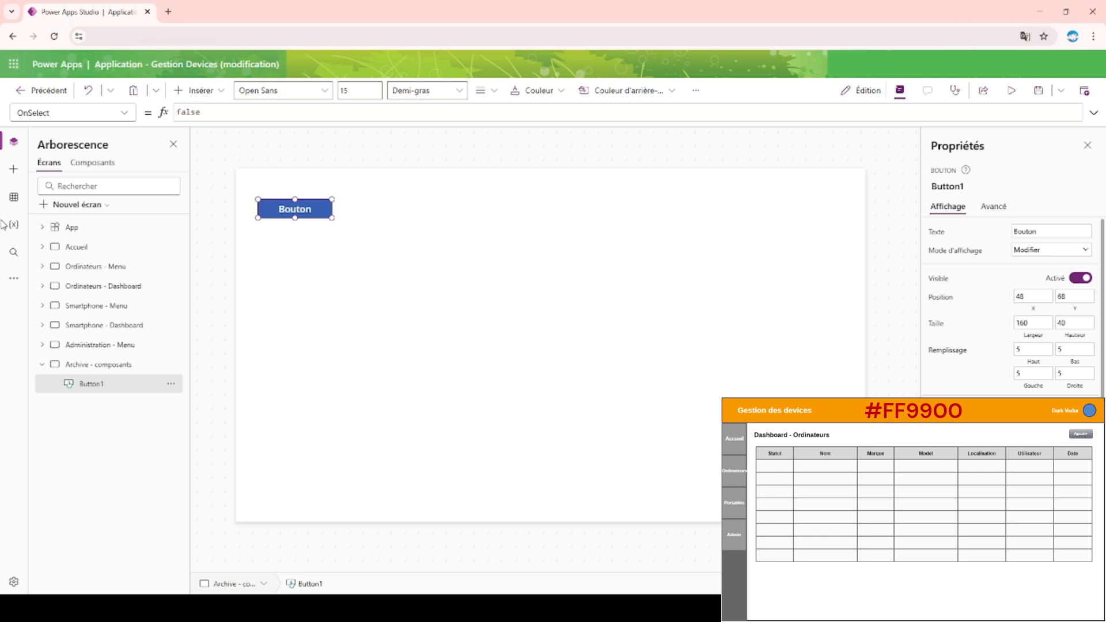
Insert a button on the Accueil screen and fit it to the upper end of the grey menu bar at X 0, Y 80, 100 wide.
{"action": "left_click", "coordinate": [81, 247]}
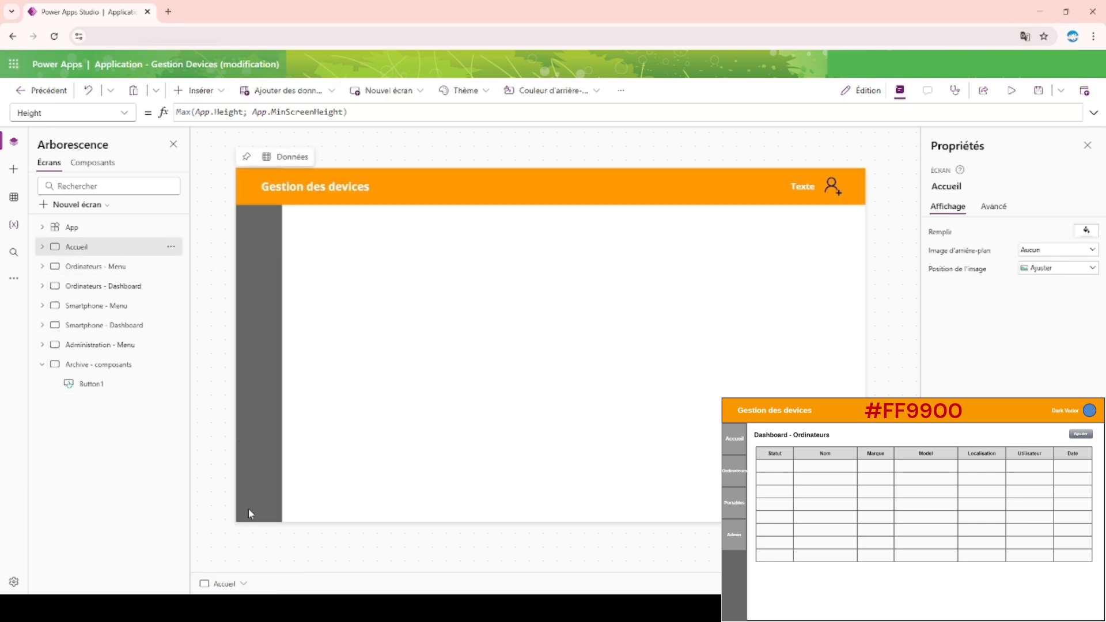
{"action": "left_click", "coordinate": [116, 385]}
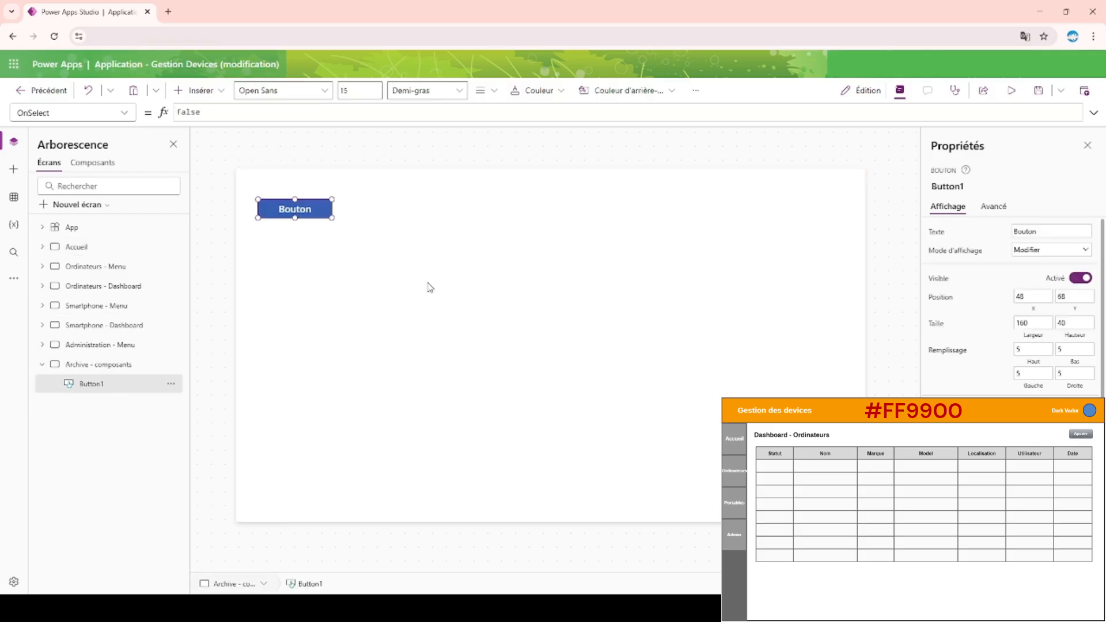
{"action": "left_click", "coordinate": [128, 252]}
{"action": "left_click", "coordinate": [198, 90]}
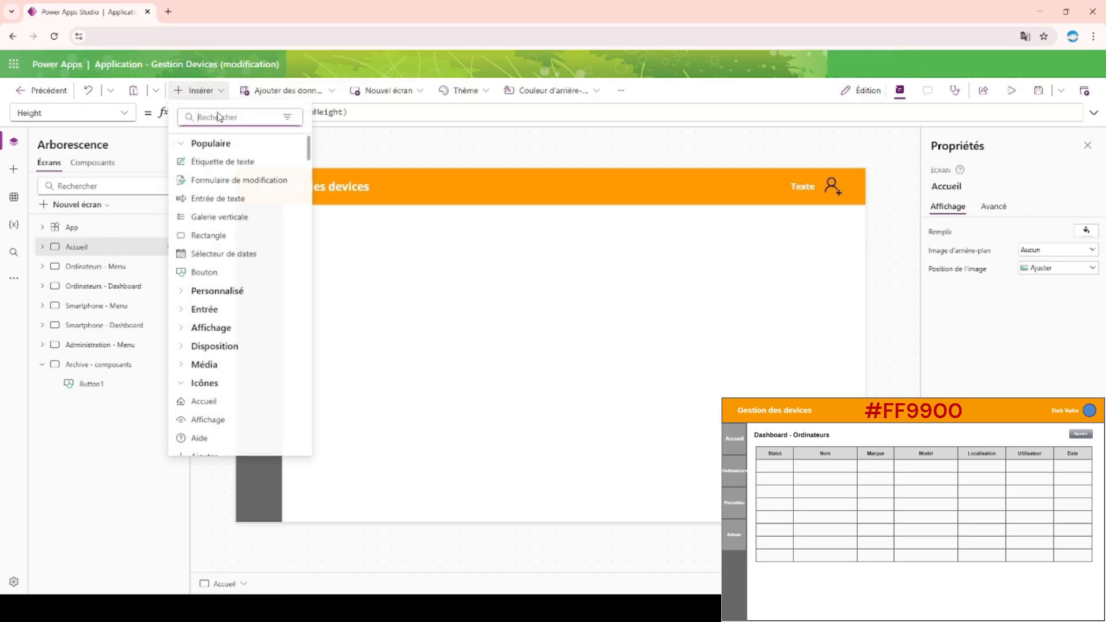
{"action": "type", "text": "bouto"}
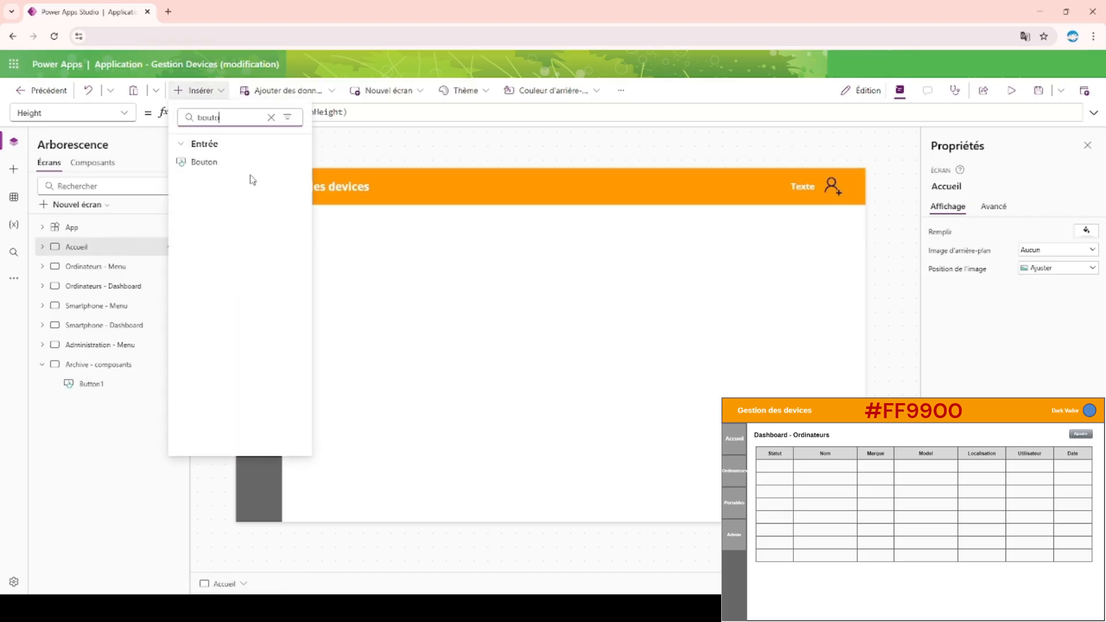
{"action": "left_click", "coordinate": [230, 168]}
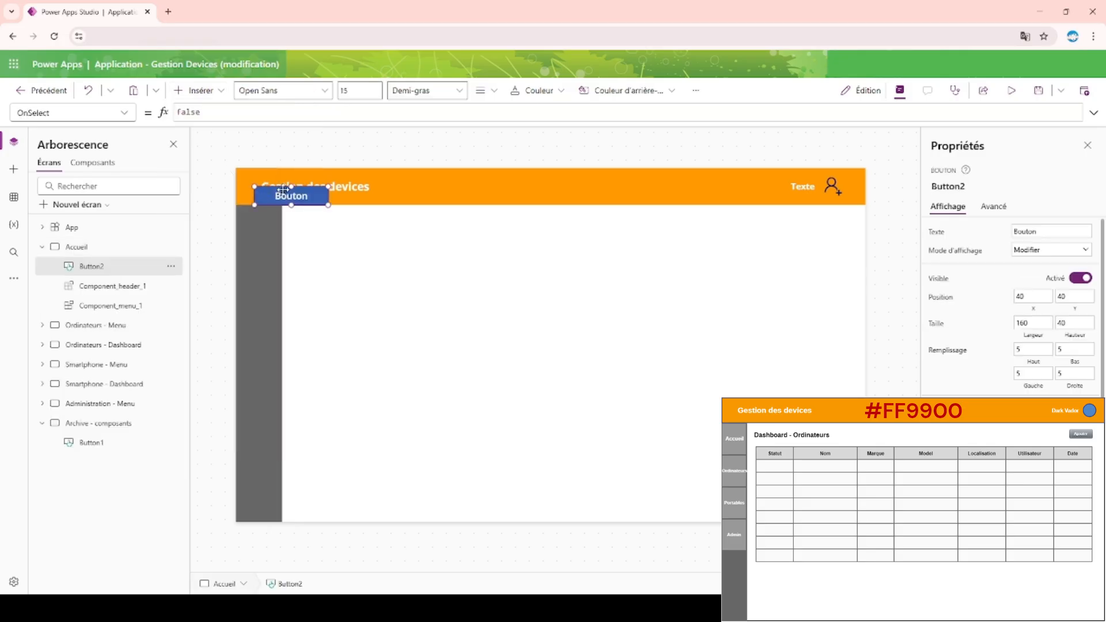
{"action": "left_click_drag", "start_coordinate": [281, 194], "coordinate": [282, 224]}
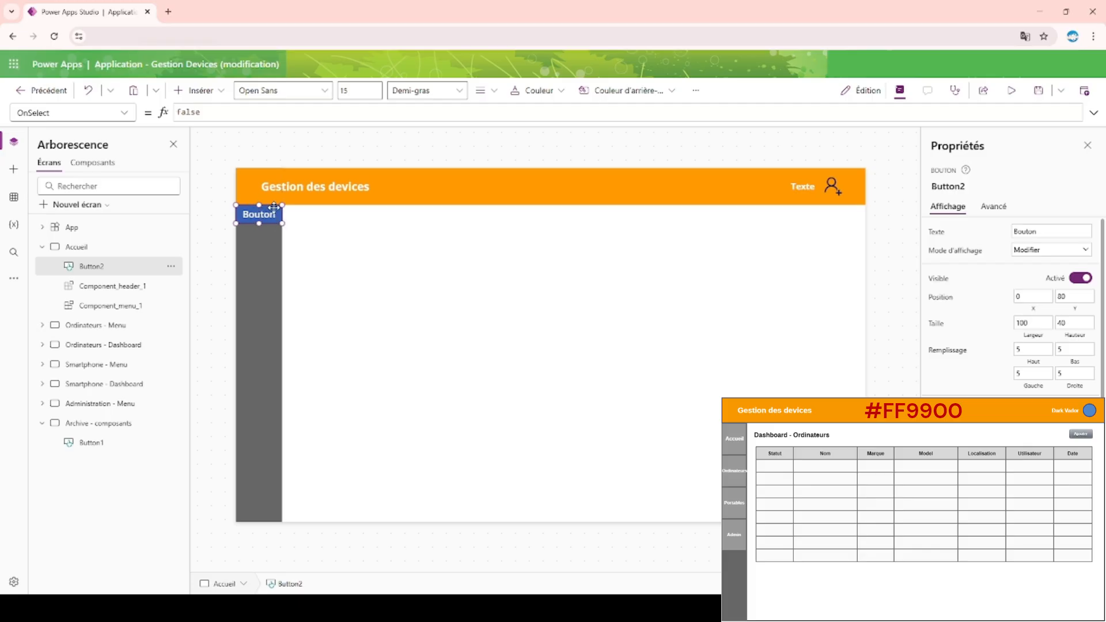
Set the Accueil button's width to 80 and its position to X 10, Y 90.
{"action": "left_click", "coordinate": [1037, 323]}
{"action": "type", "text": "80"}
{"action": "left_click", "coordinate": [1027, 295]}
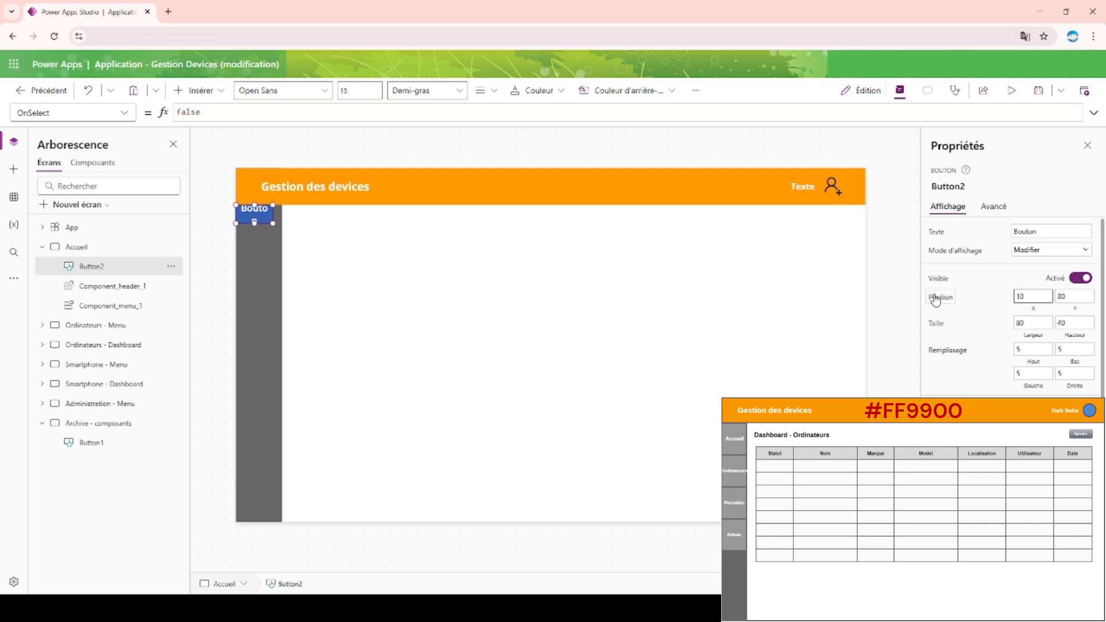
{"action": "key", "text": "Return"}
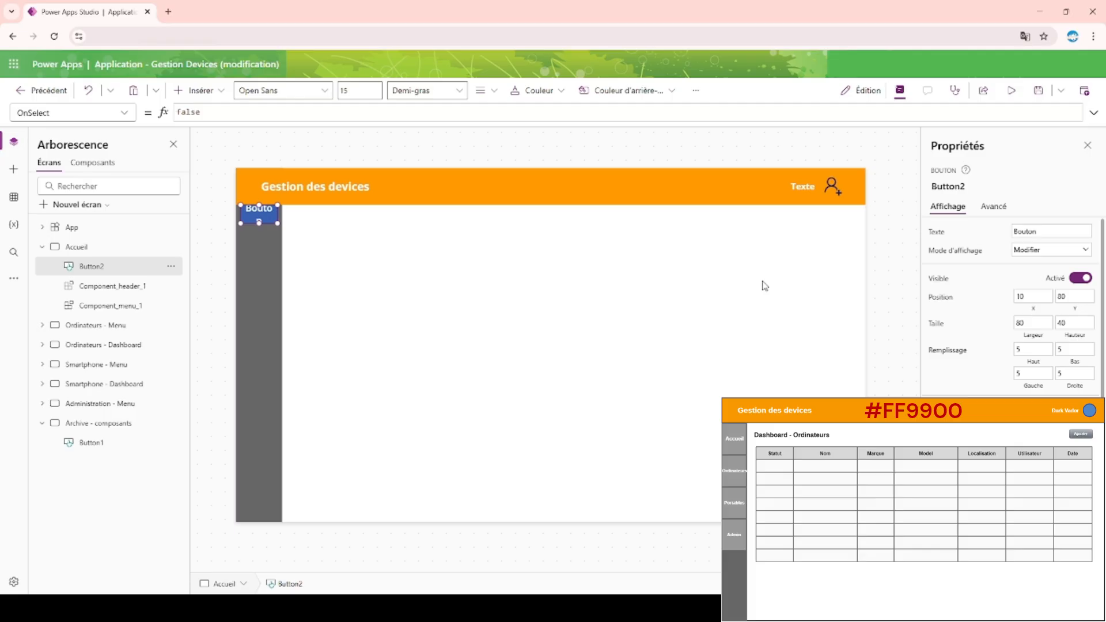
{"action": "left_click", "coordinate": [1073, 295]}
{"action": "type", "text": "90"}
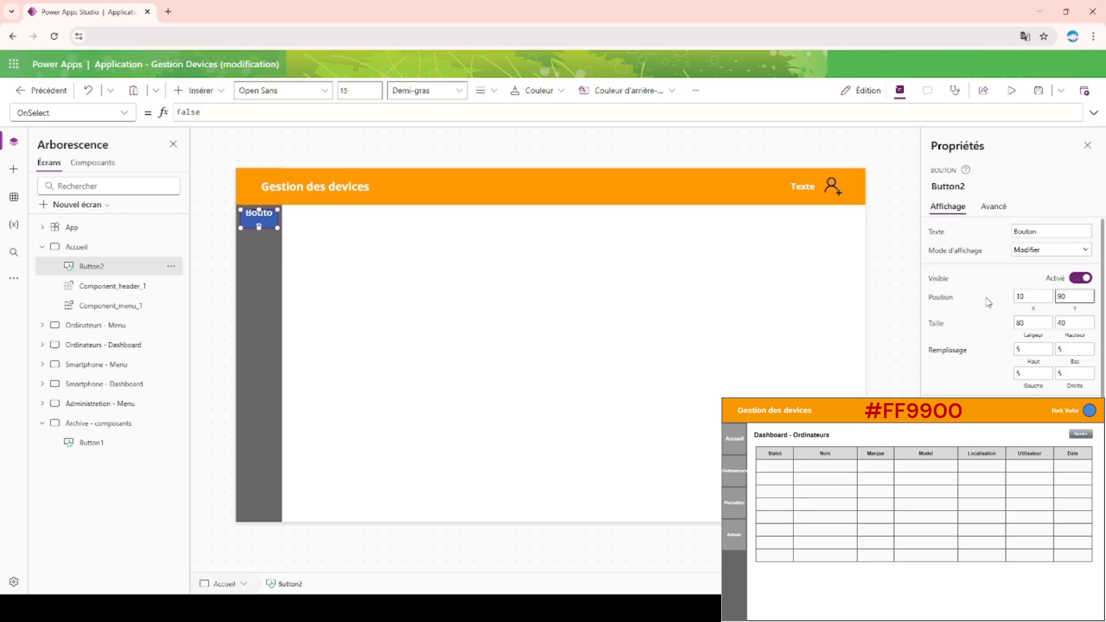
{"action": "left_click", "coordinate": [383, 148]}
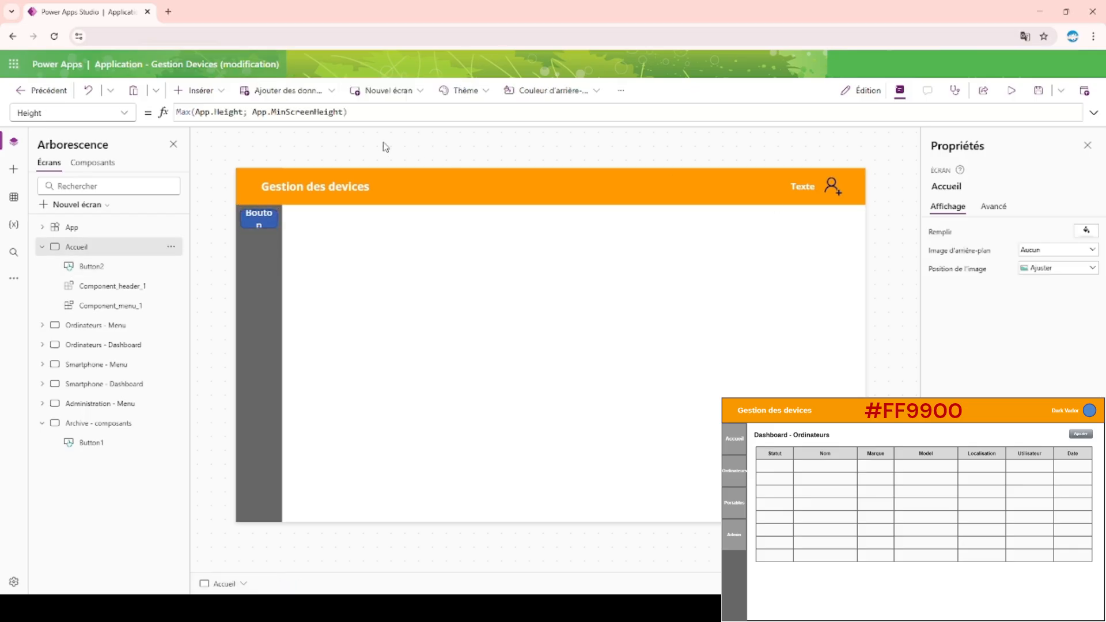
Preview the Accueil screen with its menu bar button, and return to editing.
{"action": "left_click", "coordinate": [258, 222]}
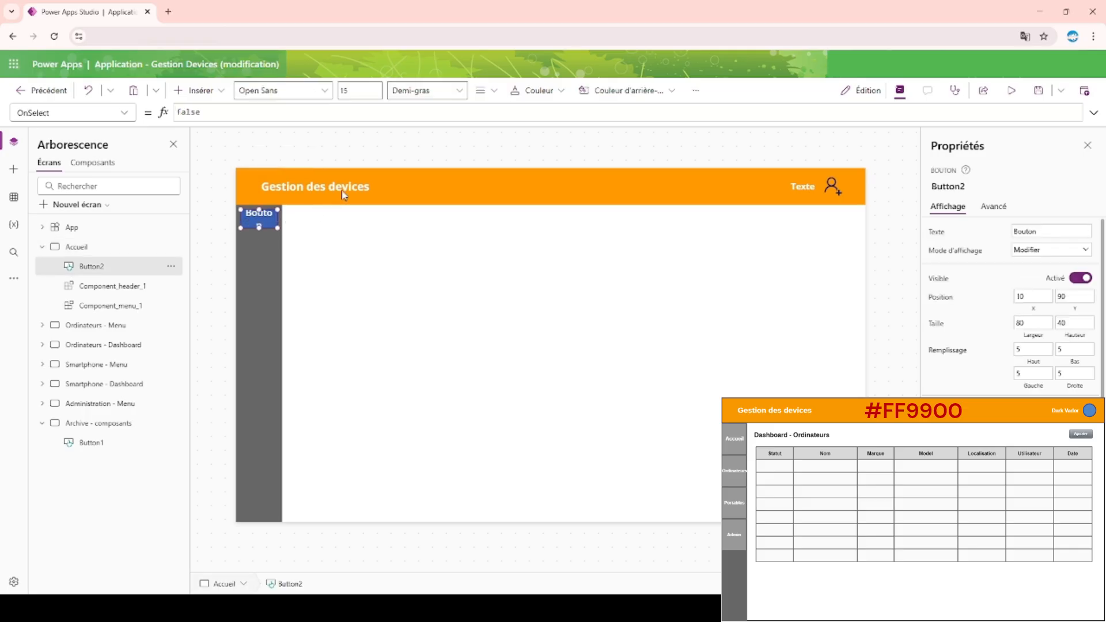
{"action": "left_click", "coordinate": [371, 157]}
{"action": "left_click", "coordinate": [1012, 91]}
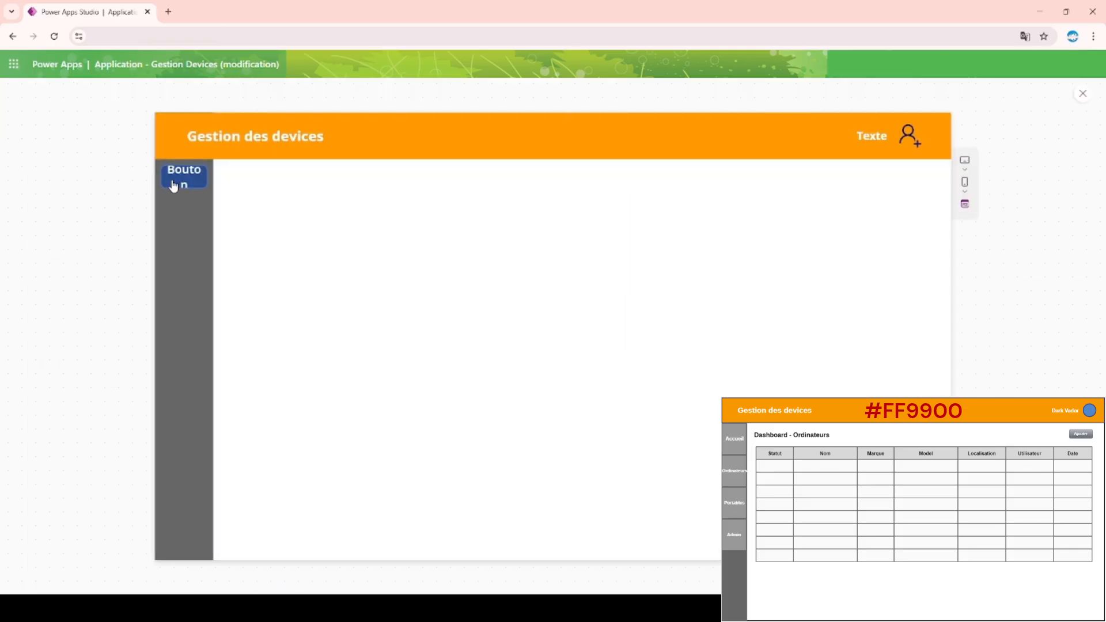
{"action": "left_click", "coordinate": [1083, 95]}
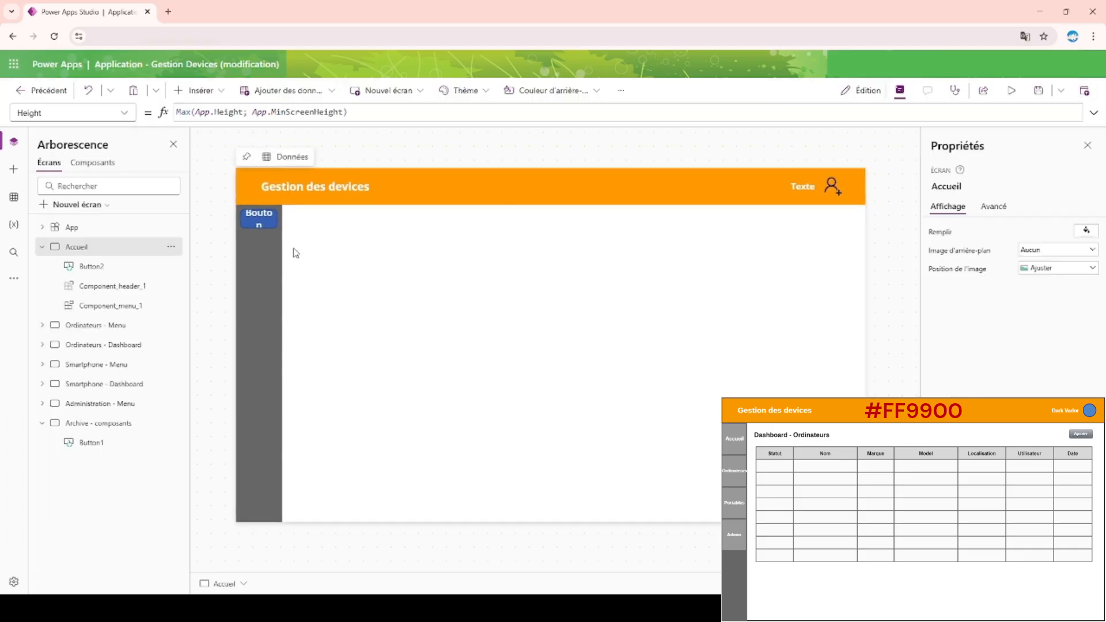
Set the Accueil button's width to 100 and move it flush with the menu bar at X 0, Y 80.
{"action": "left_click", "coordinate": [259, 218]}
{"action": "left_click", "coordinate": [1040, 324]}
{"action": "key", "text": "BackSpace"}
{"action": "key", "text": "BackSpace"}
{"action": "type", "text": "100"}
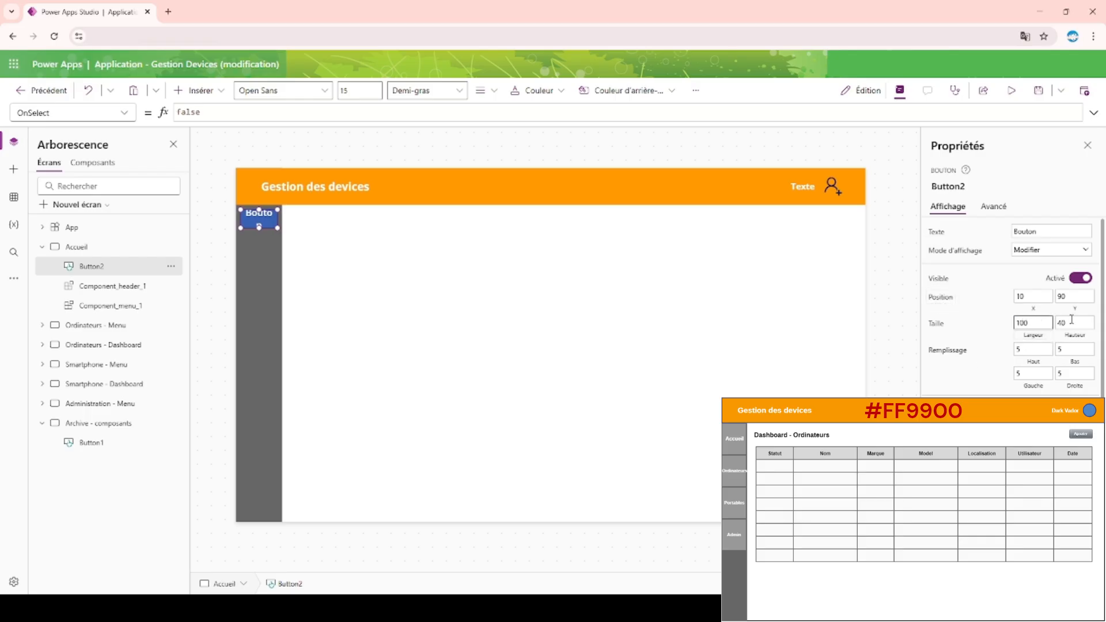
{"action": "double_click", "coordinate": [1081, 299]}
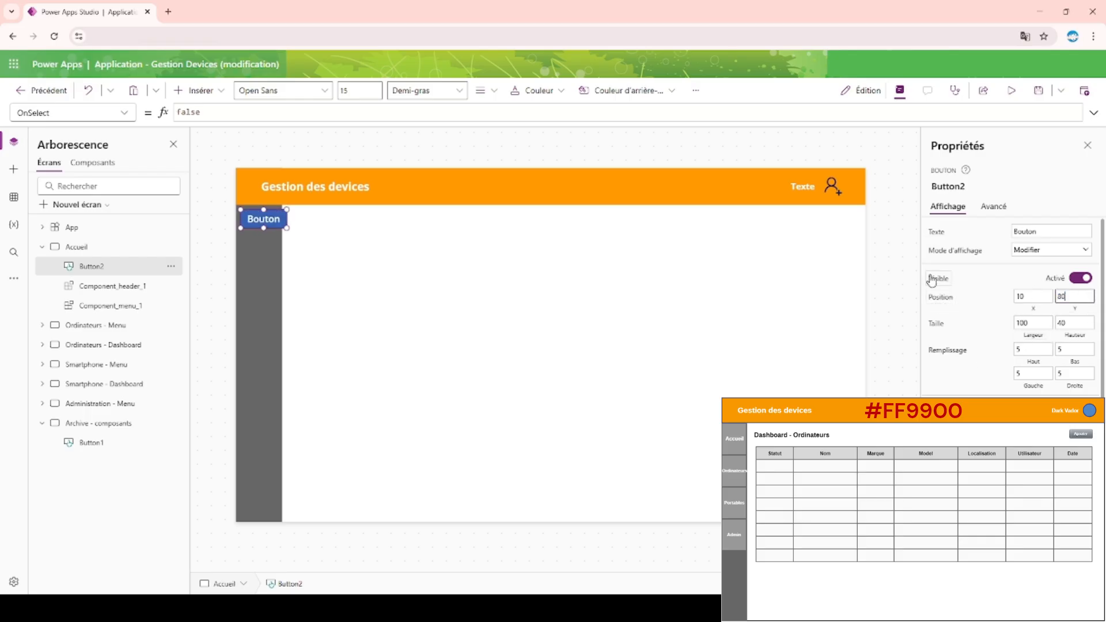
{"action": "left_click_drag", "start_coordinate": [263, 215], "coordinate": [258, 210]}
Set the height of the Accueil screen's menu bar button to 100.
{"action": "left_click", "coordinate": [1076, 324]}
{"action": "double_click", "coordinate": [1076, 324]}
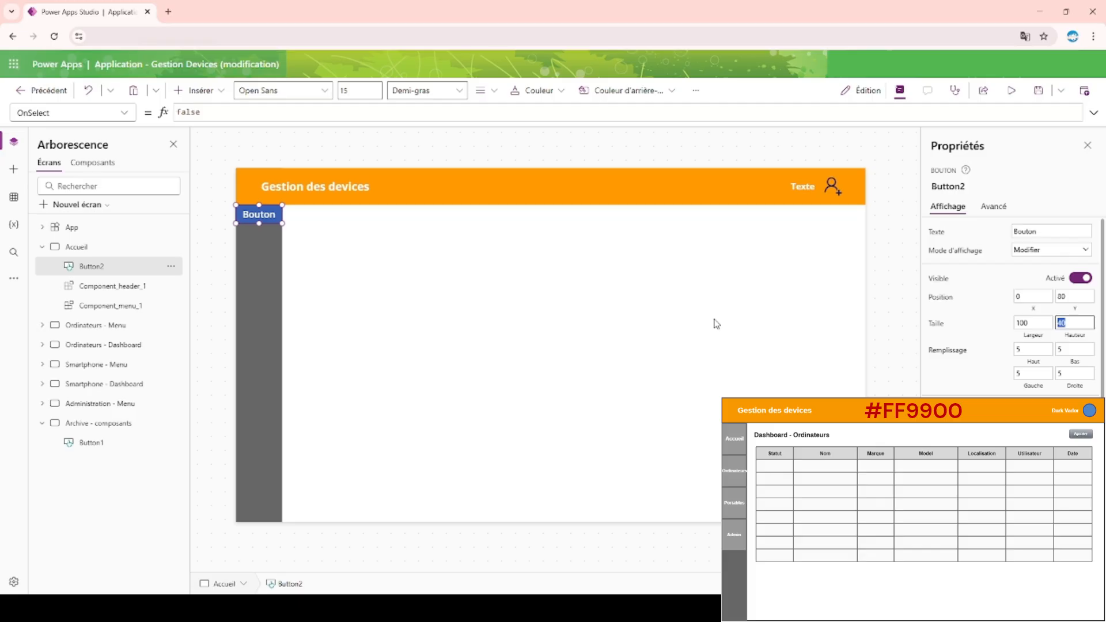
{"action": "type", "text": "100"}
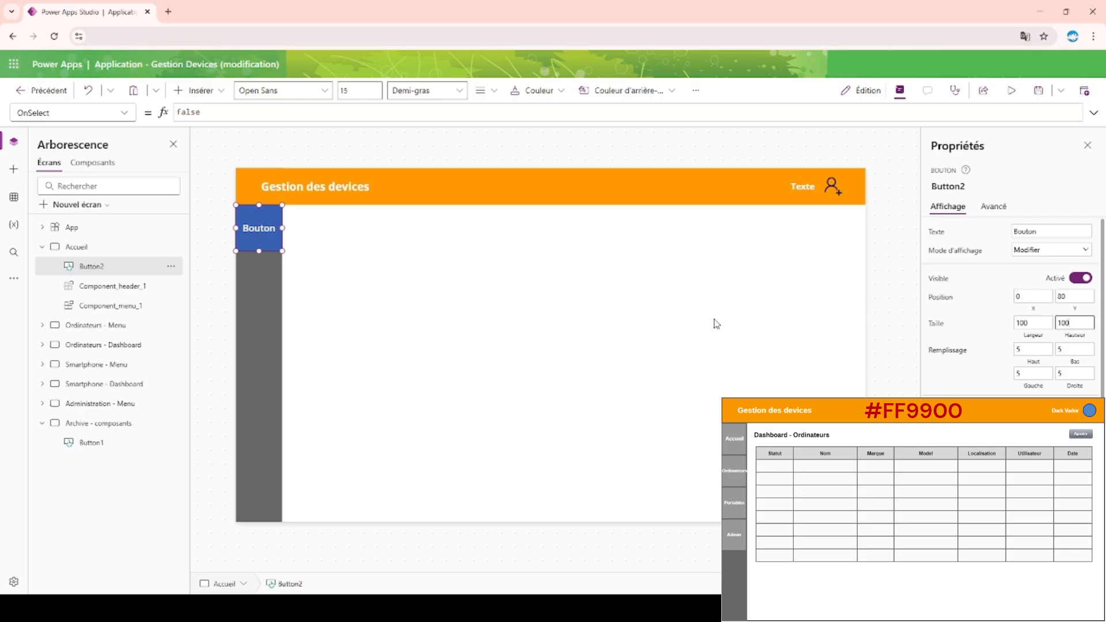
{"action": "left_click", "coordinate": [568, 165]}
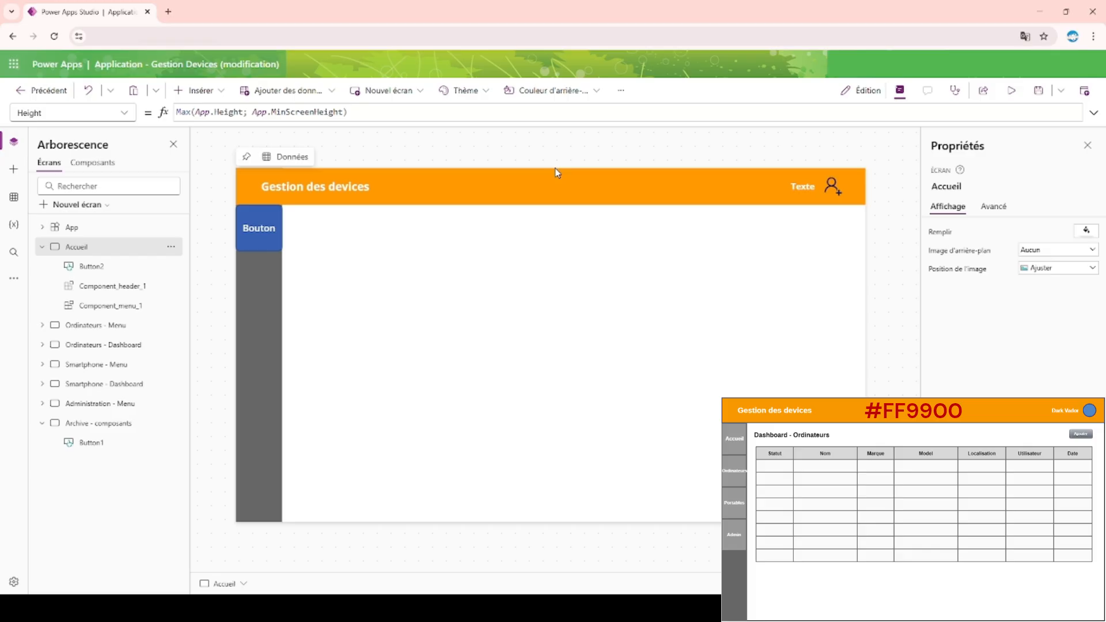
Examine the border color formula of the Accueil screen's menu bar button.
{"action": "left_click", "coordinate": [248, 222]}
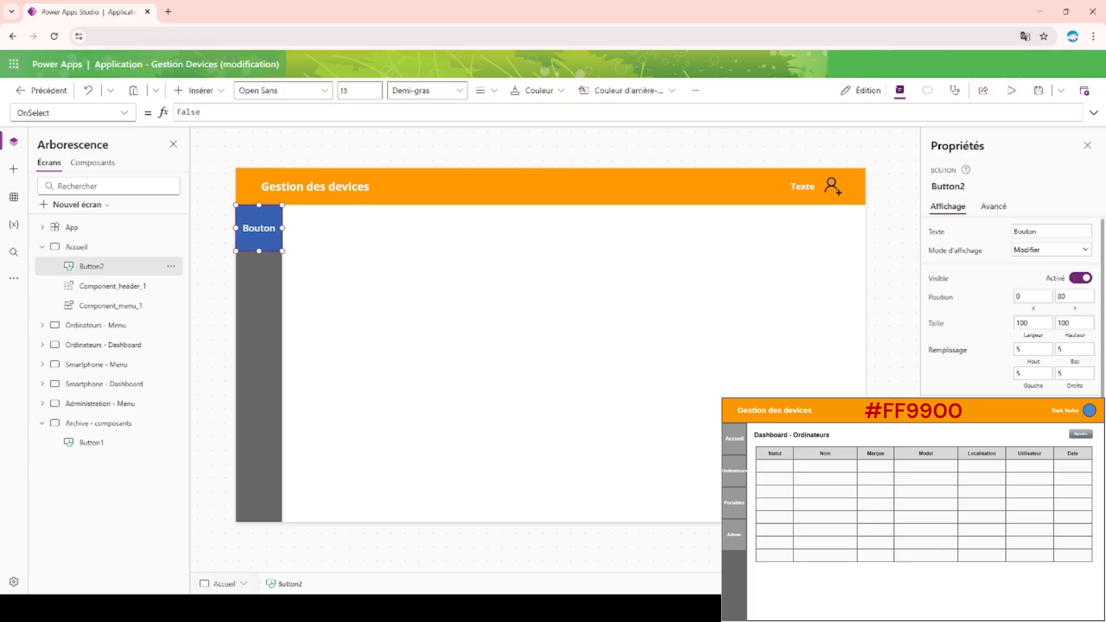
{"action": "scroll", "coordinate": [1072, 346], "scroll_direction": "down", "scroll_amount": 2}
{"action": "left_click", "coordinate": [1082, 371]}
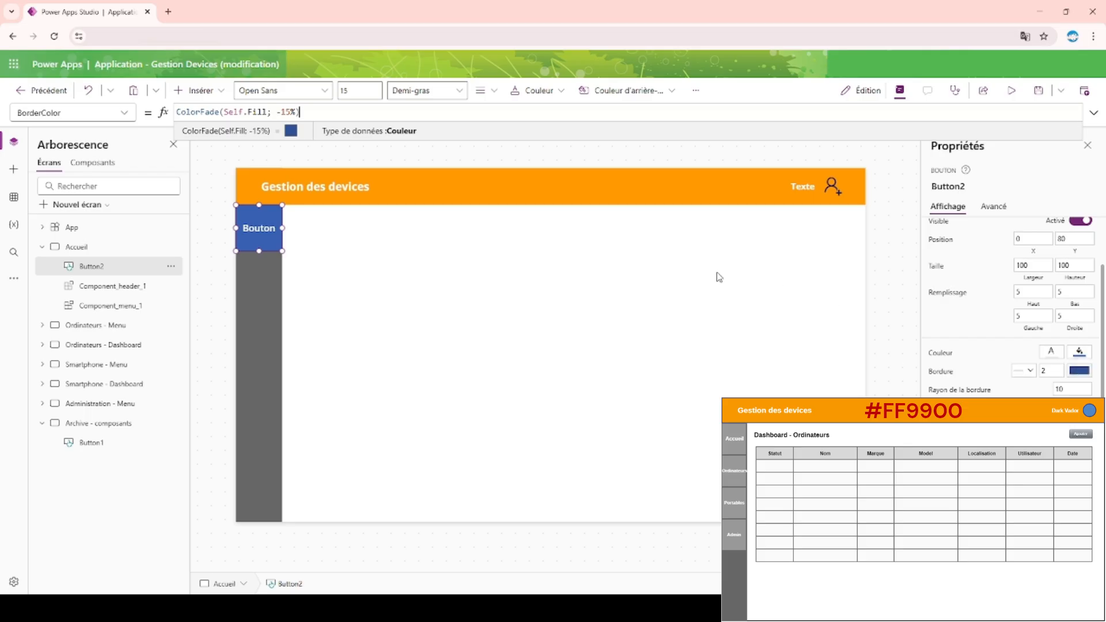
{"action": "left_click", "coordinate": [572, 154]}
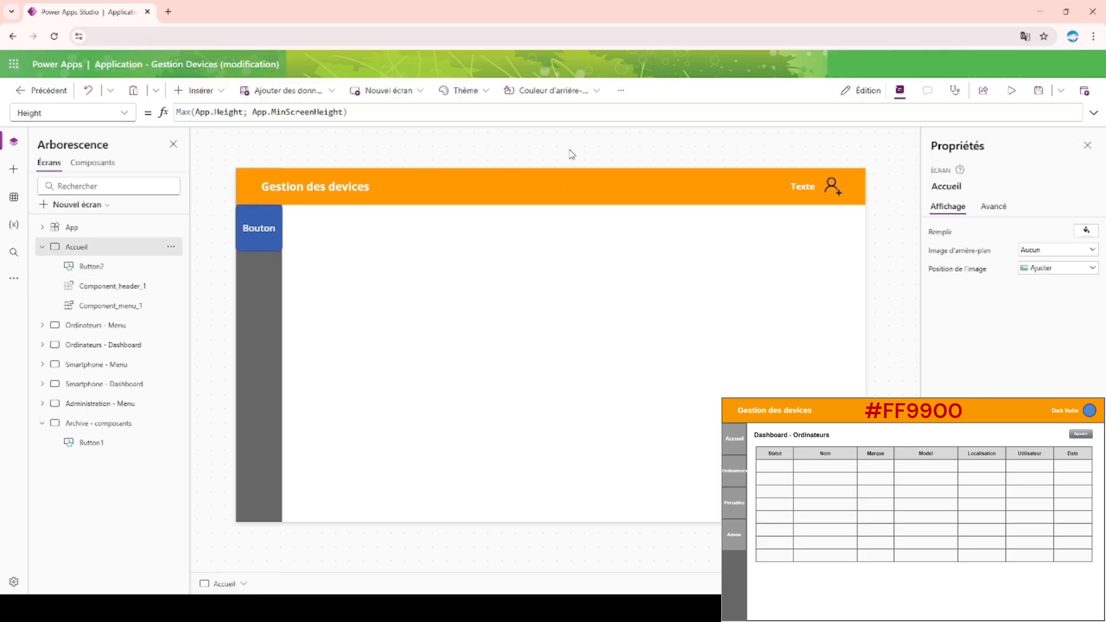
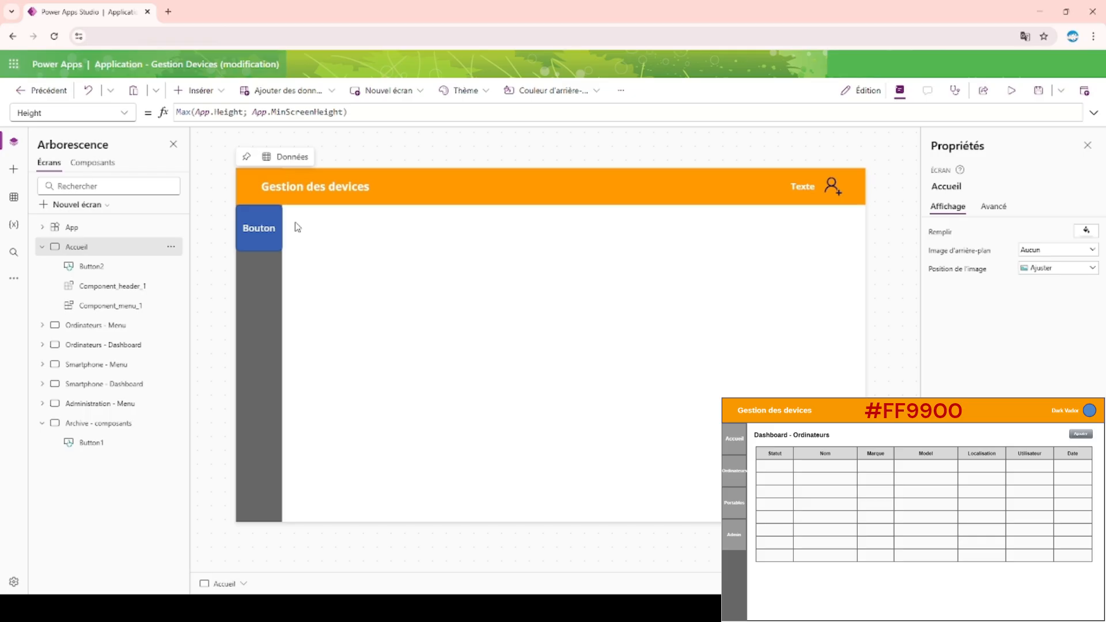
Copy the custom fill color of Rectangle1 in the Component_menu component, and return to the Accueil screen.
{"action": "left_click", "coordinate": [262, 243]}
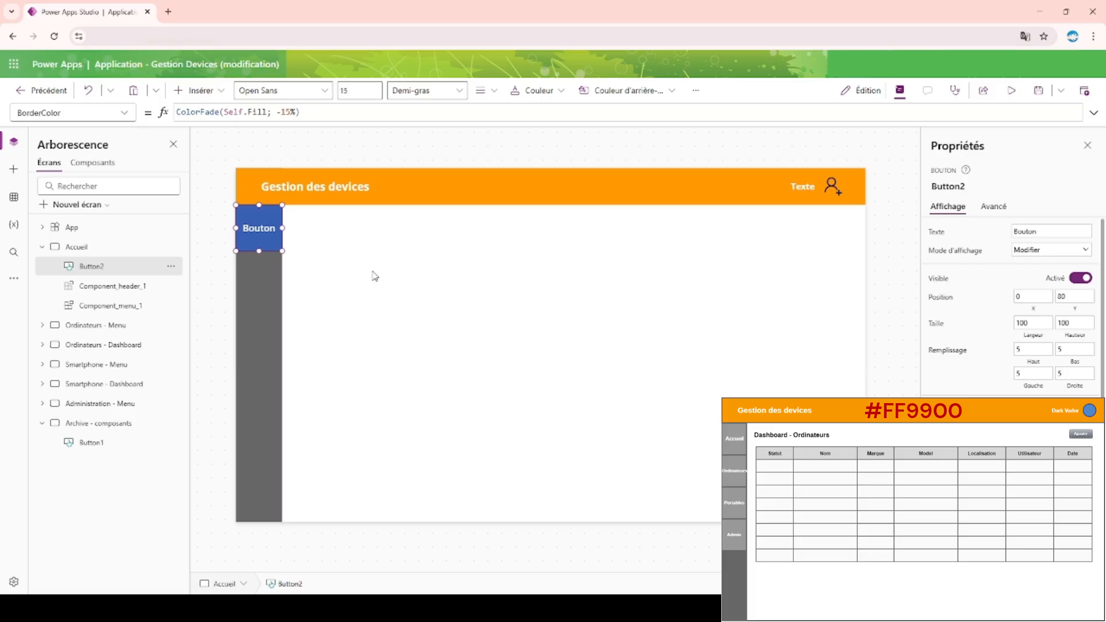
{"action": "left_click", "coordinate": [247, 335]}
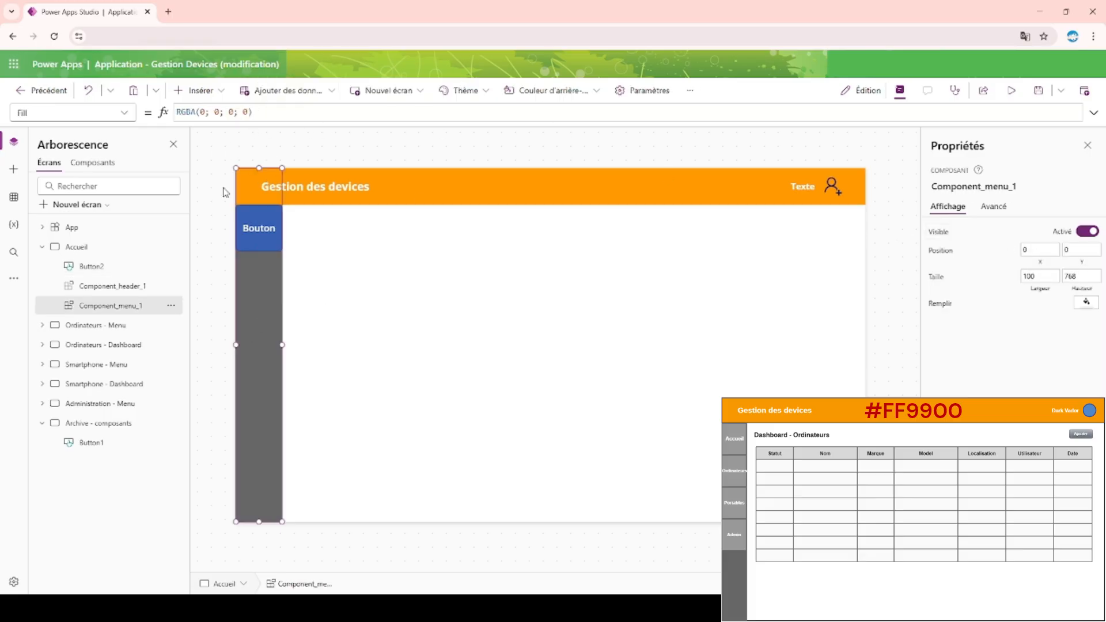
{"action": "left_click", "coordinate": [92, 162]}
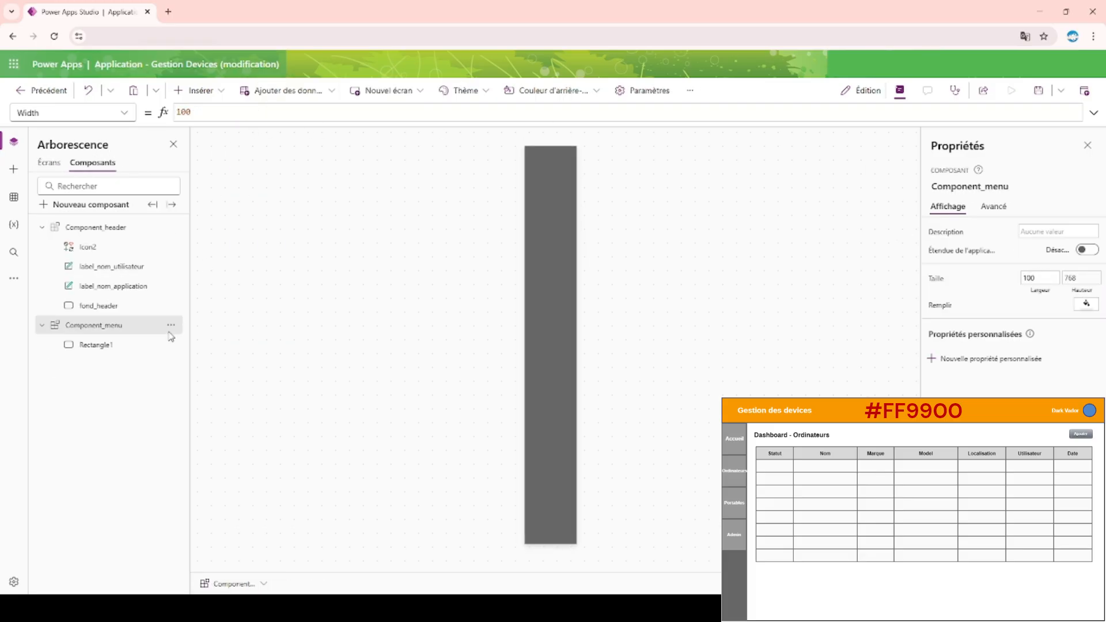
{"action": "left_click", "coordinate": [109, 344]}
{"action": "left_click", "coordinate": [1087, 341]}
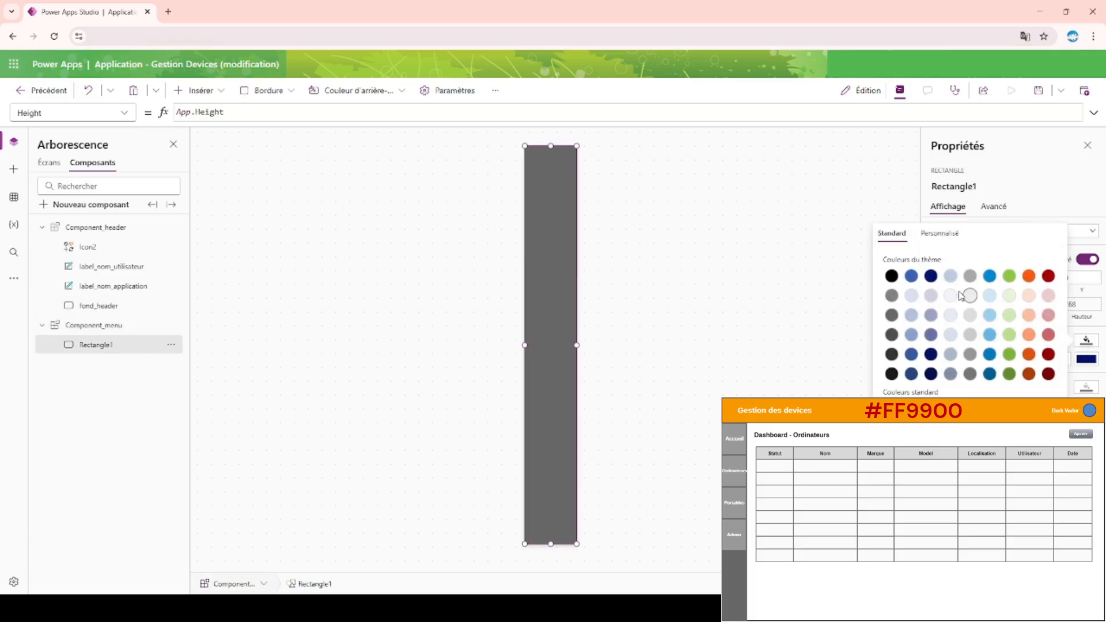
{"action": "left_click", "coordinate": [940, 234]}
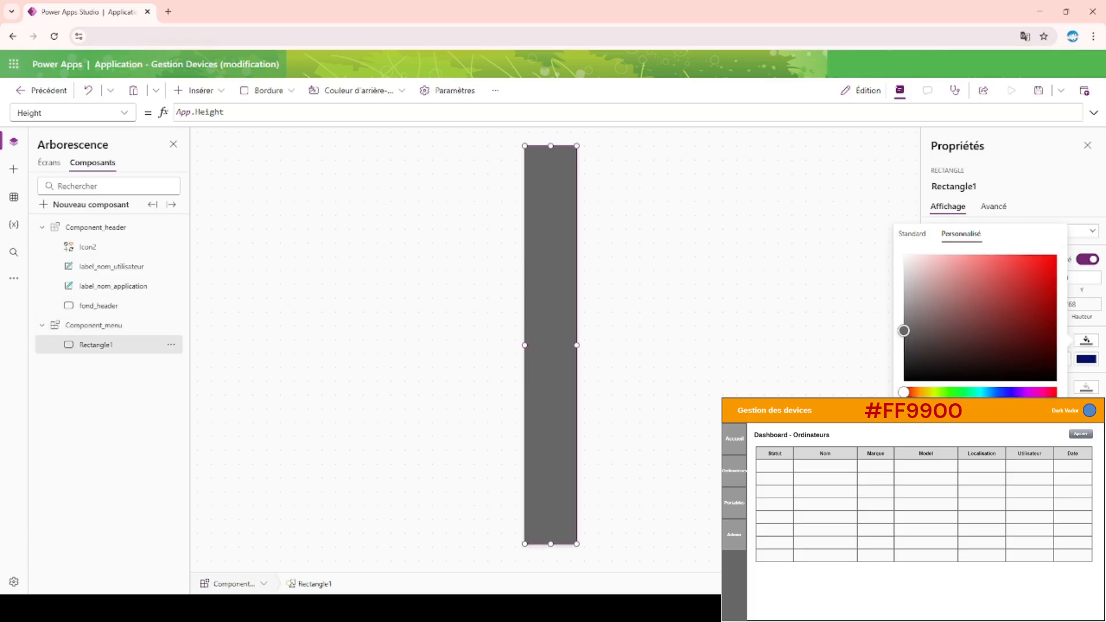
{"action": "left_click", "coordinate": [49, 163]}
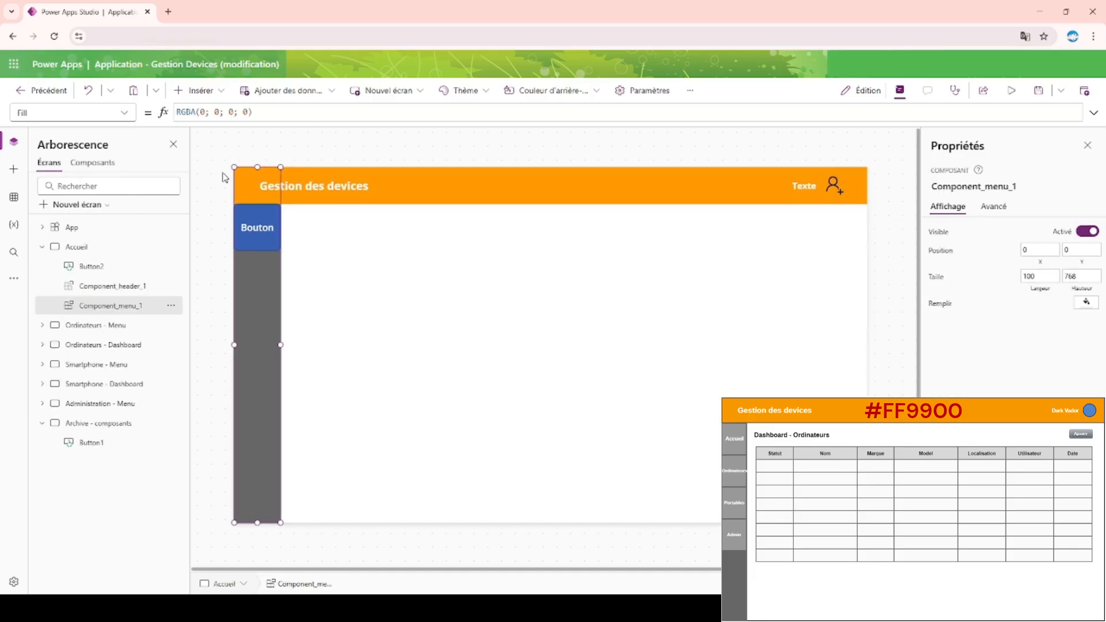
{"action": "left_click", "coordinate": [363, 141]}
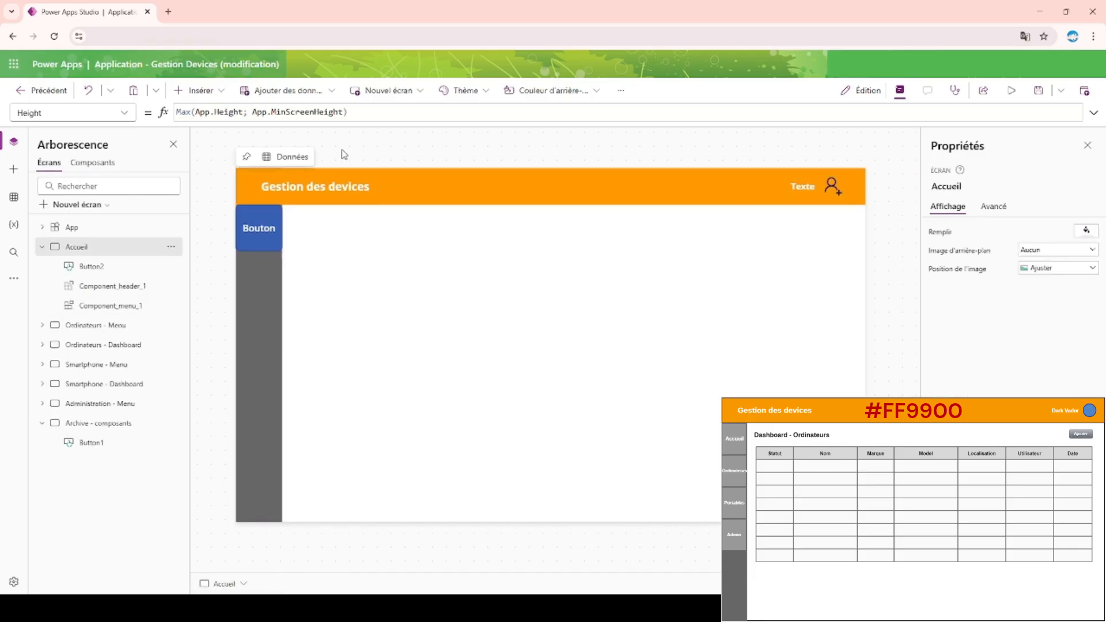
Apply the copied menu bar grey as the custom fill color of the Accueil screen's menu button.
{"action": "left_click", "coordinate": [255, 233]}
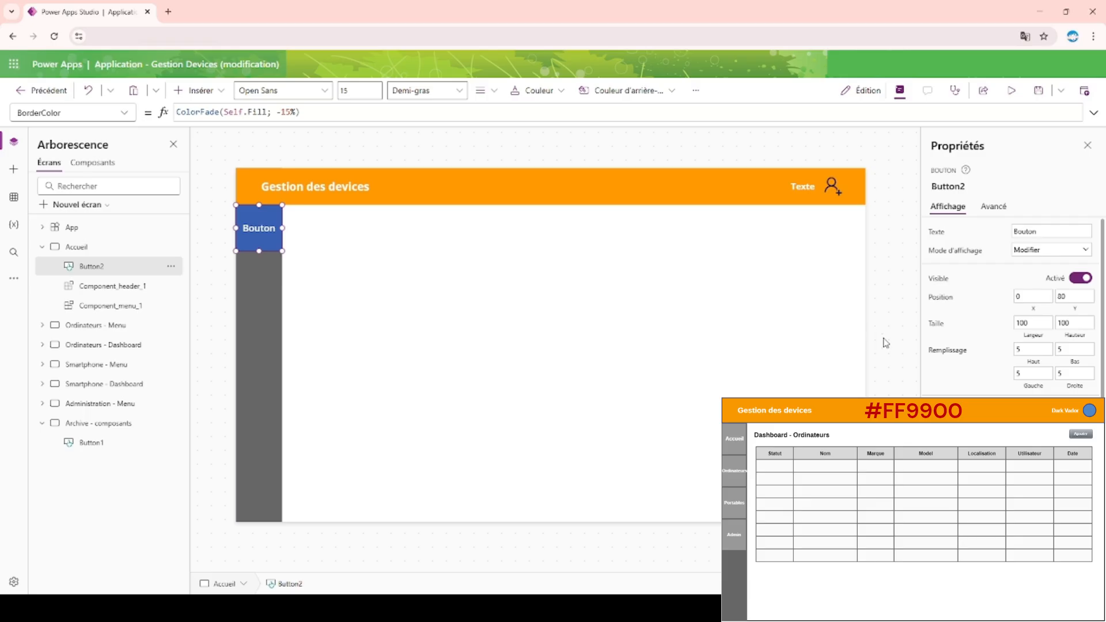
{"action": "left_click", "coordinate": [1080, 411]}
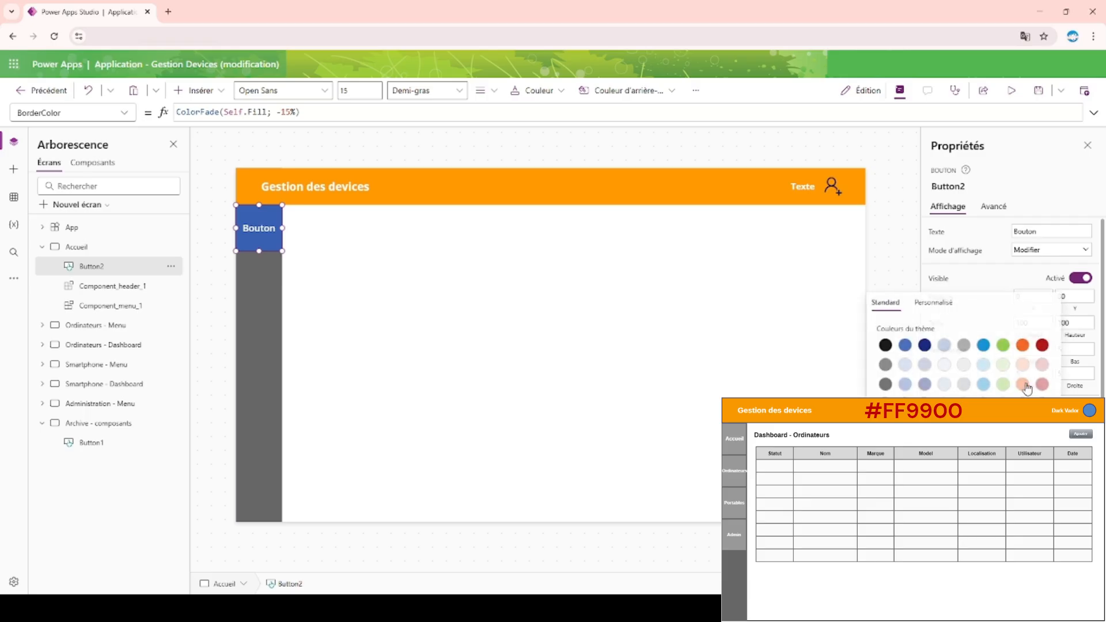
{"action": "left_click", "coordinate": [938, 307]}
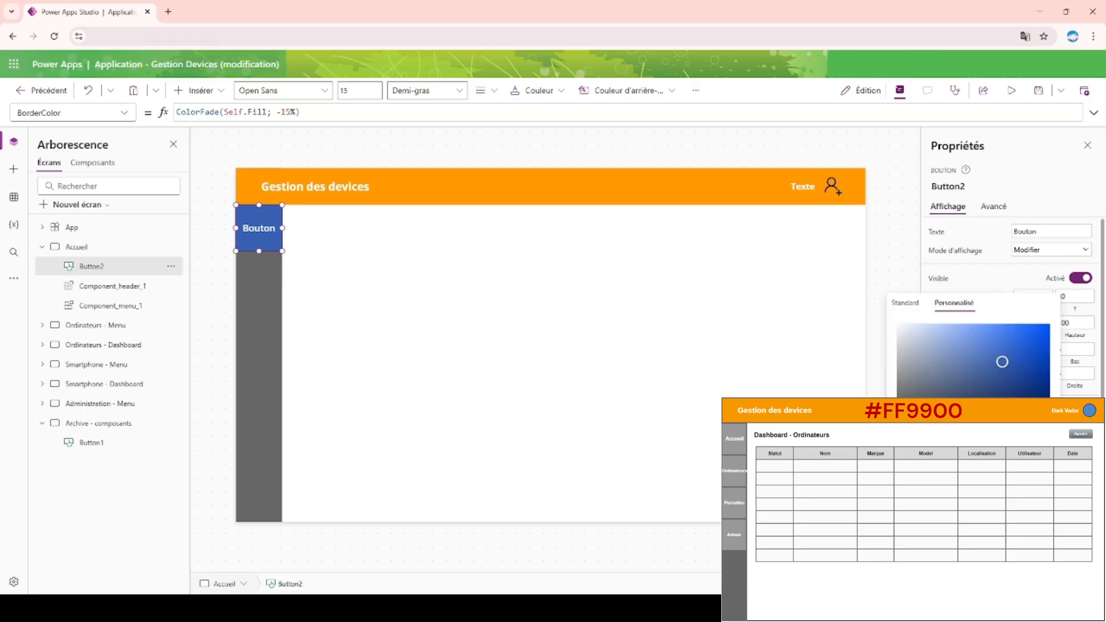
{"action": "key", "text": "ctrl+v"}
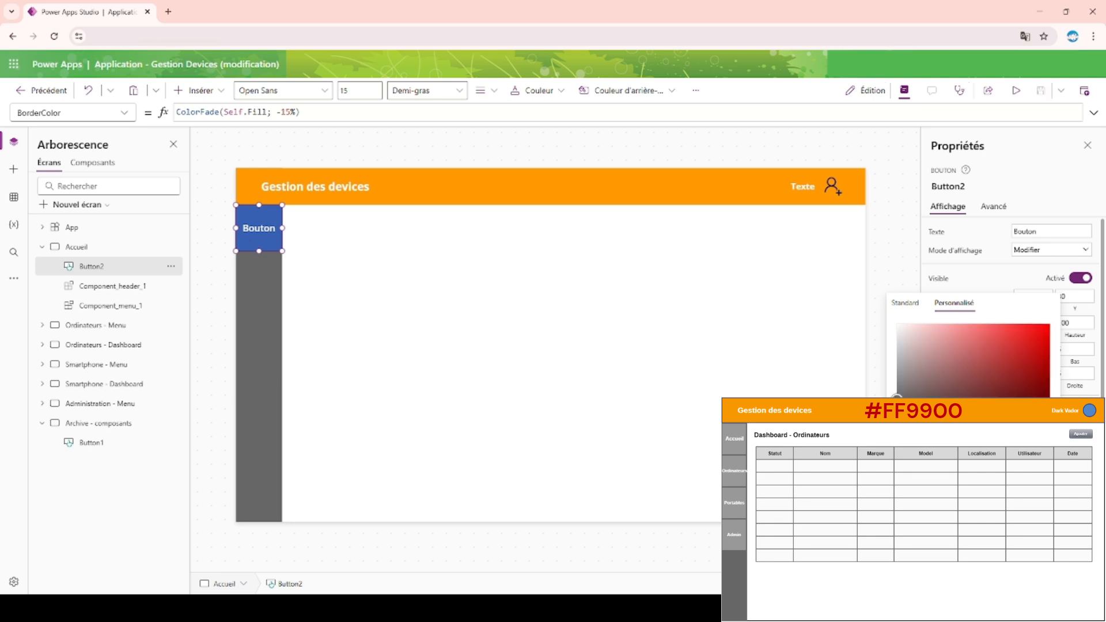
{"action": "left_click", "coordinate": [608, 142]}
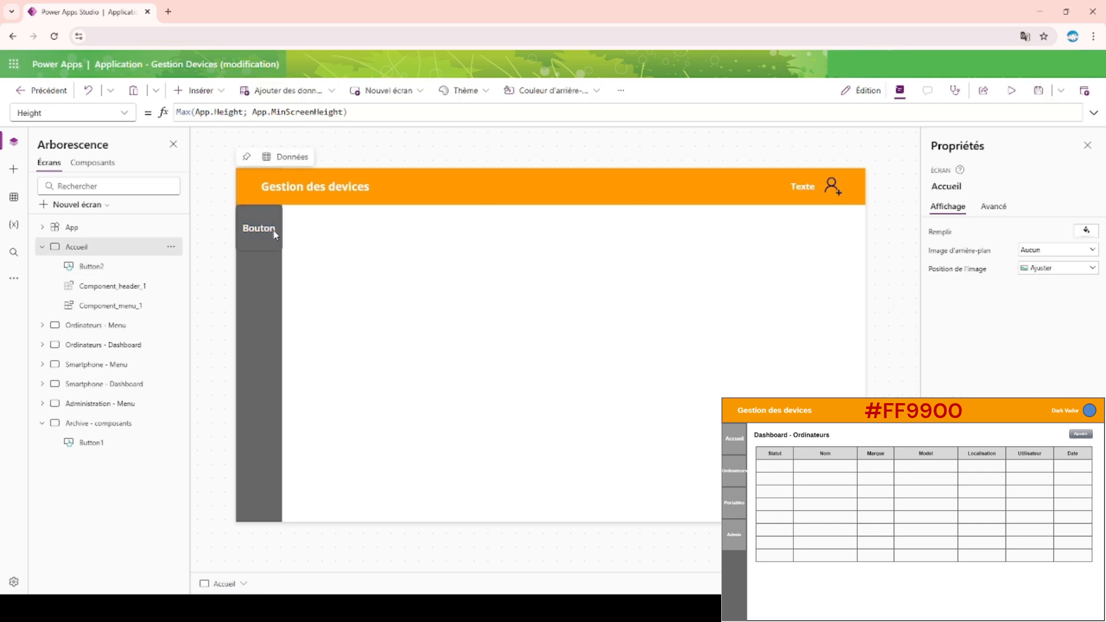
Preview the Accueil screen with the recolored menu button, and return to editing.
{"action": "left_click", "coordinate": [270, 232]}
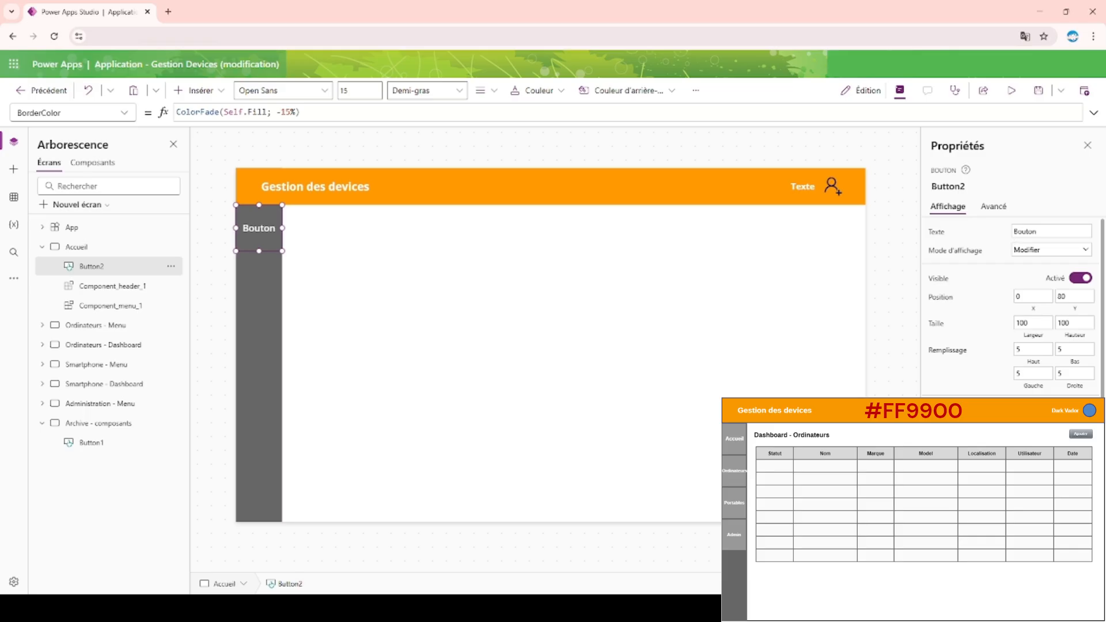
{"action": "left_click", "coordinate": [1011, 91]}
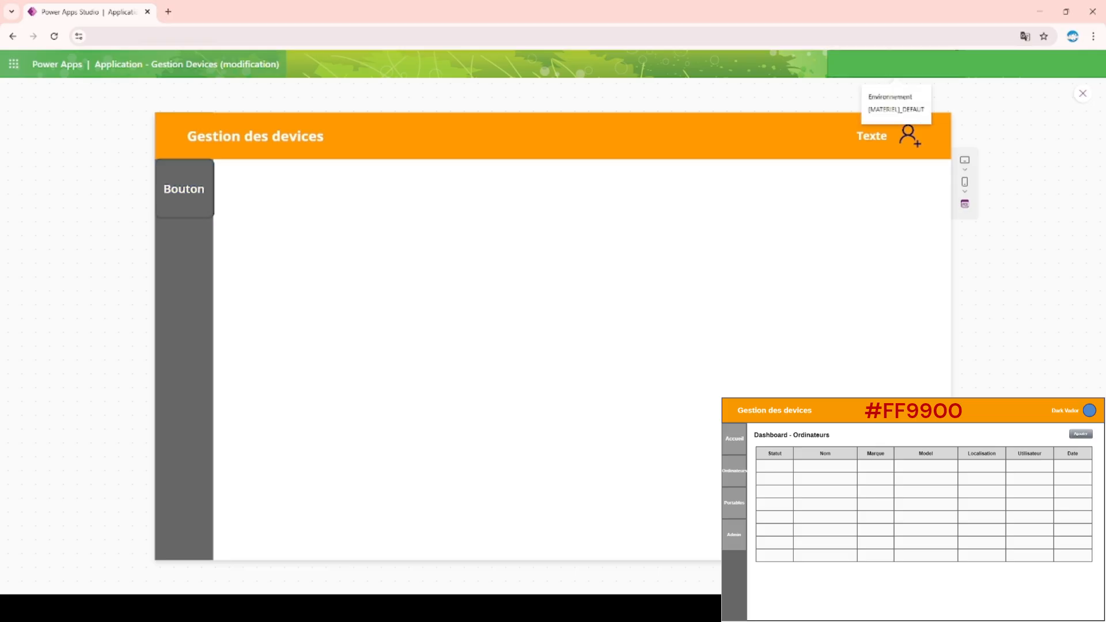
{"action": "left_click", "coordinate": [1077, 95]}
Set the width of the Accueil screen's menu button to 98.
{"action": "left_click", "coordinate": [260, 237]}
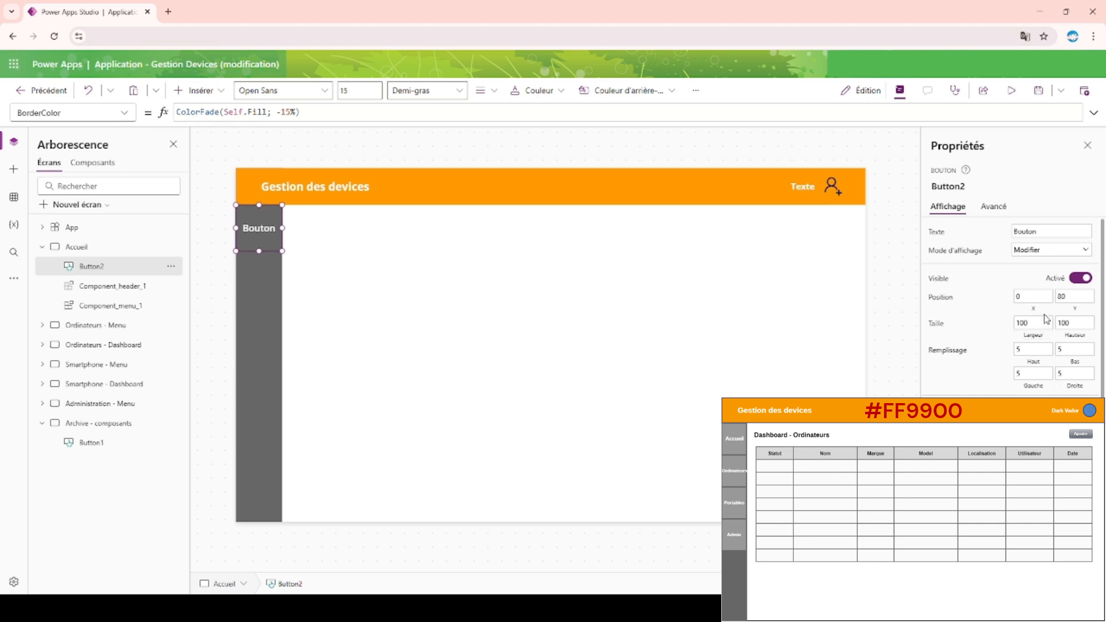
{"action": "double_click", "coordinate": [1016, 327]}
{"action": "type", "text": "98"}
Set the red and green values in the menu button's HoverFill formula to 200.
{"action": "left_click", "coordinate": [941, 410]}
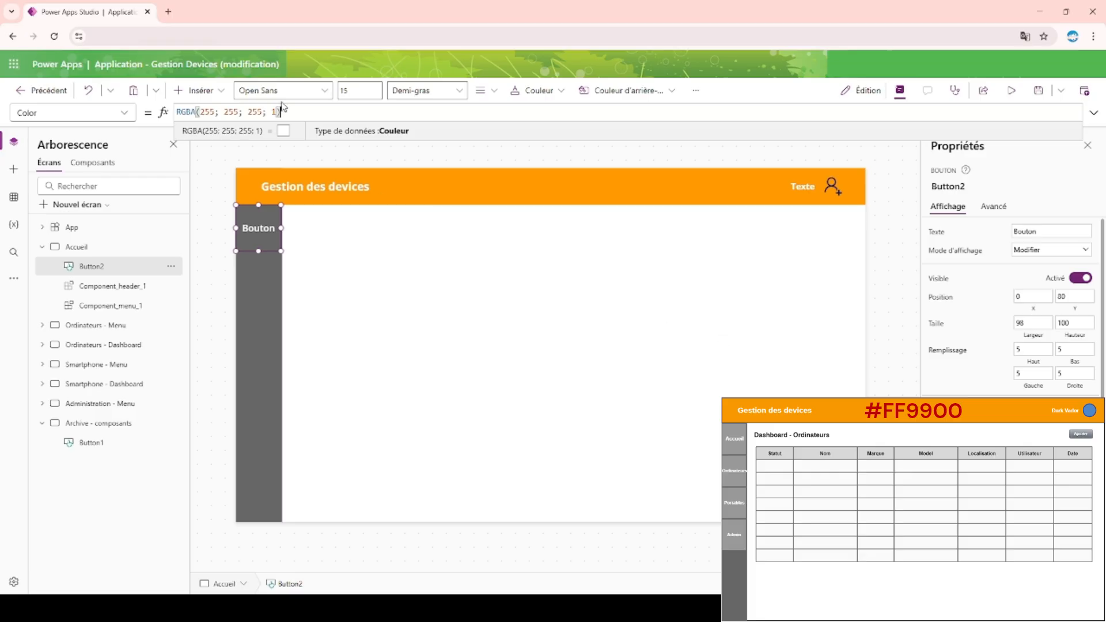
{"action": "left_click", "coordinate": [125, 113]}
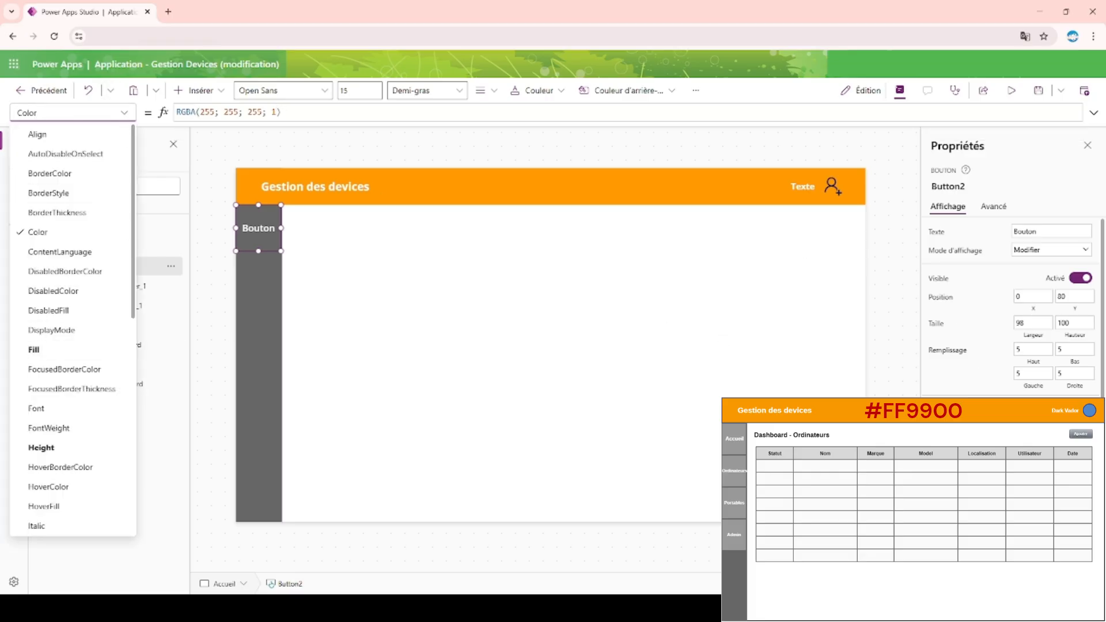
{"action": "left_click", "coordinate": [1006, 395]}
{"action": "scroll", "coordinate": [1006, 395], "scroll_direction": "down", "scroll_amount": 2}
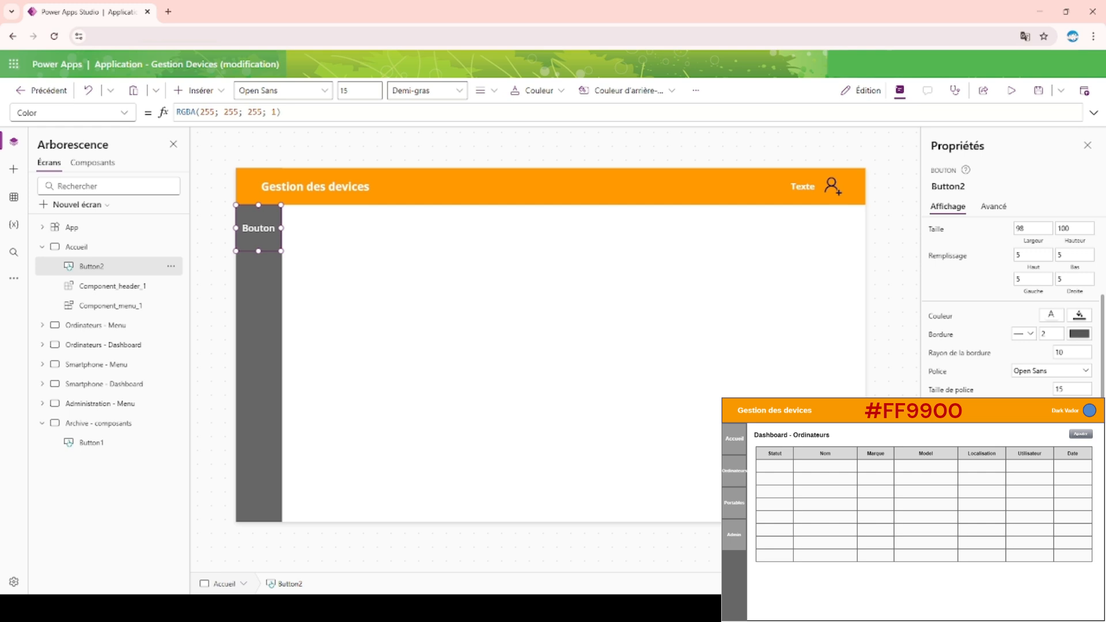
{"action": "left_click", "coordinate": [1080, 536]}
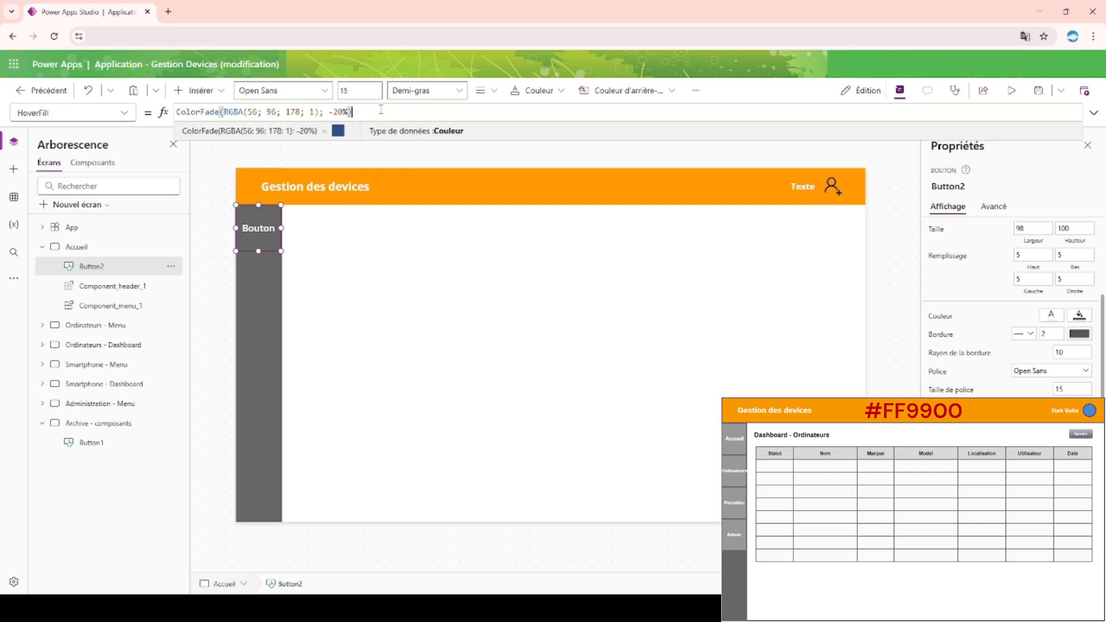
{"action": "double_click", "coordinate": [252, 112]}
{"action": "type", "text": "200"}
{"action": "double_click", "coordinate": [276, 111]}
{"action": "type", "text": "200"}
{"action": "left_click", "coordinate": [406, 113]}
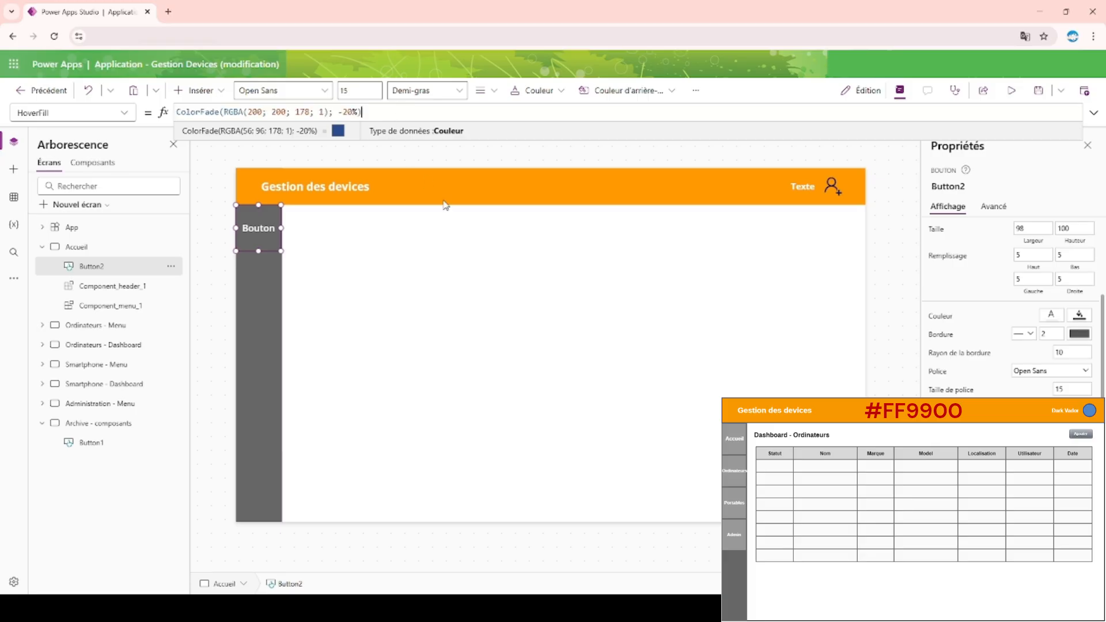
Set the green and blue values to 100, making the HoverFill formula ColorFade(RGBA(200; 100; 100; 1); -20%).
{"action": "left_click", "coordinate": [297, 111]}
{"action": "double_click", "coordinate": [300, 112]}
{"action": "type", "text": "100"}
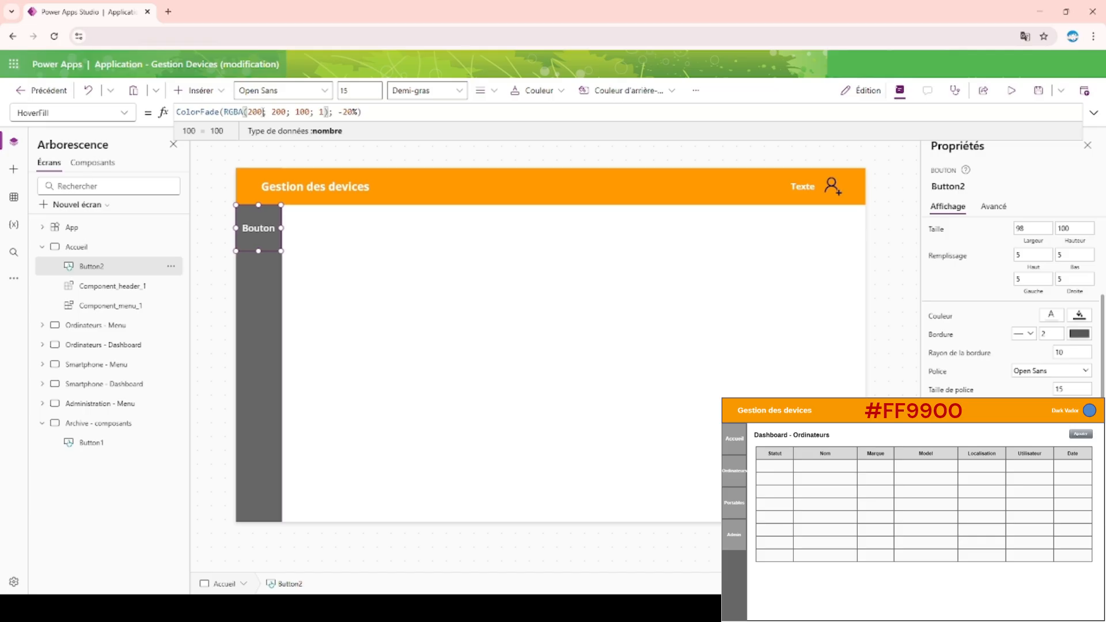
{"action": "left_click", "coordinate": [390, 112]}
{"action": "key", "text": "shift+Return"}
{"action": "key", "text": "BackSpace"}
Preview the menu button's hover color on the Accueil screen, and return to the button in the editor.
{"action": "left_click", "coordinate": [1011, 91]}
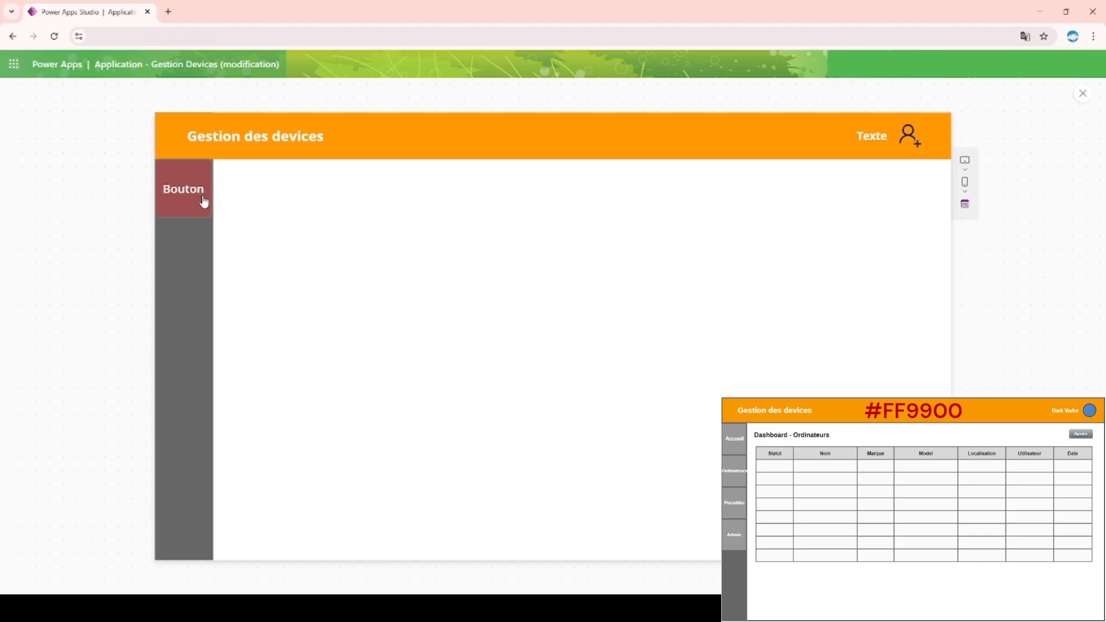
{"action": "left_click", "coordinate": [1077, 99]}
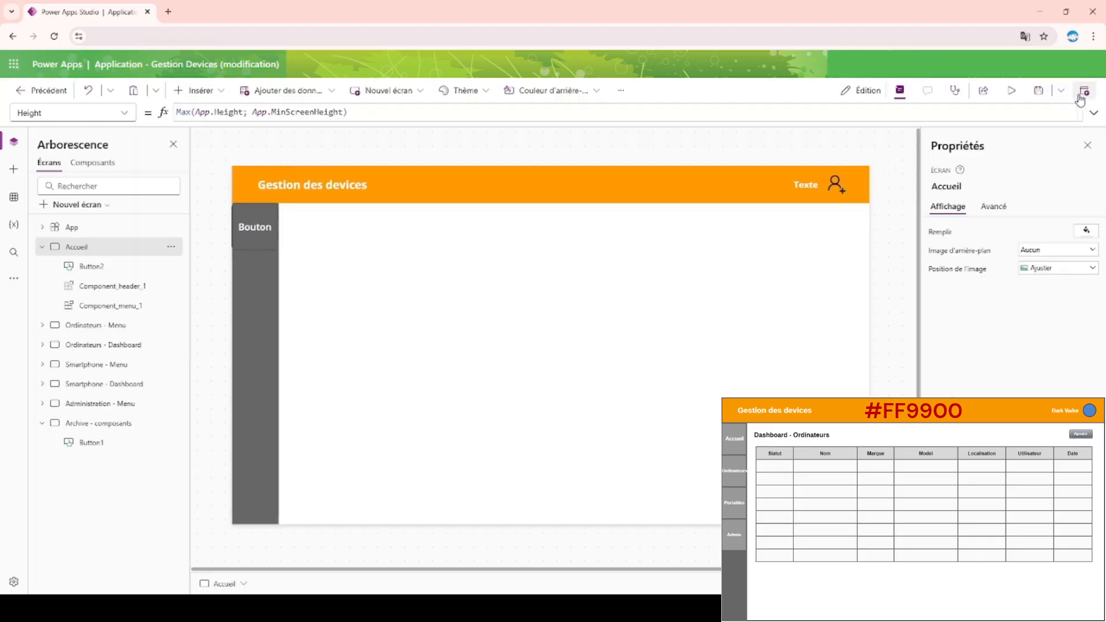
{"action": "left_click", "coordinate": [267, 246]}
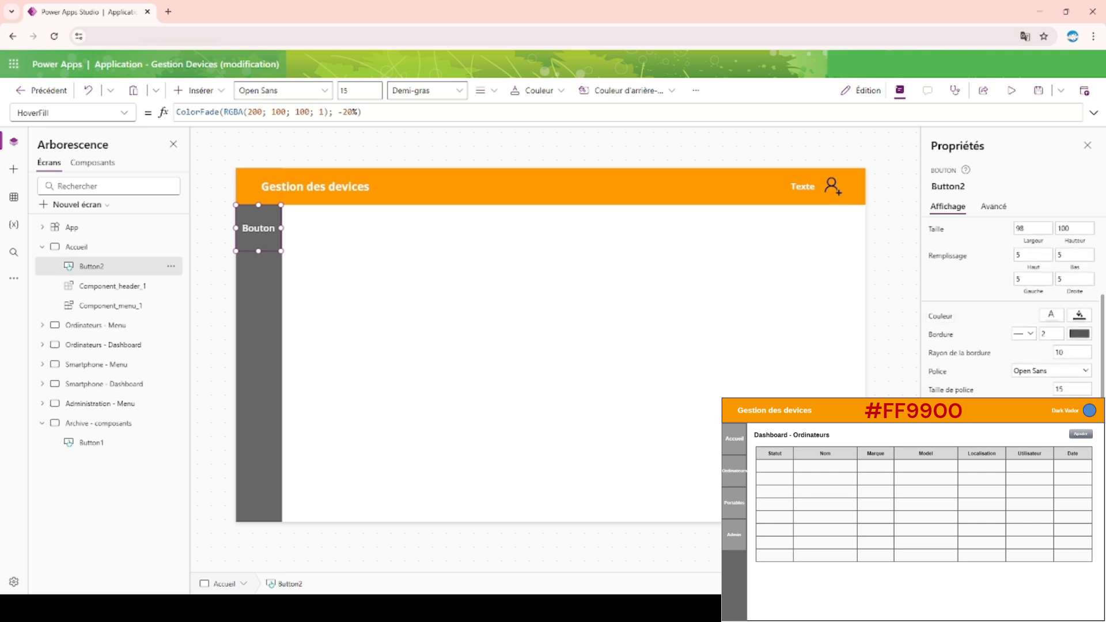
Examine the ColorFade function, its RGBA color and its percentage in the menu button's HoverFill formula.
{"action": "left_click", "coordinate": [362, 112]}
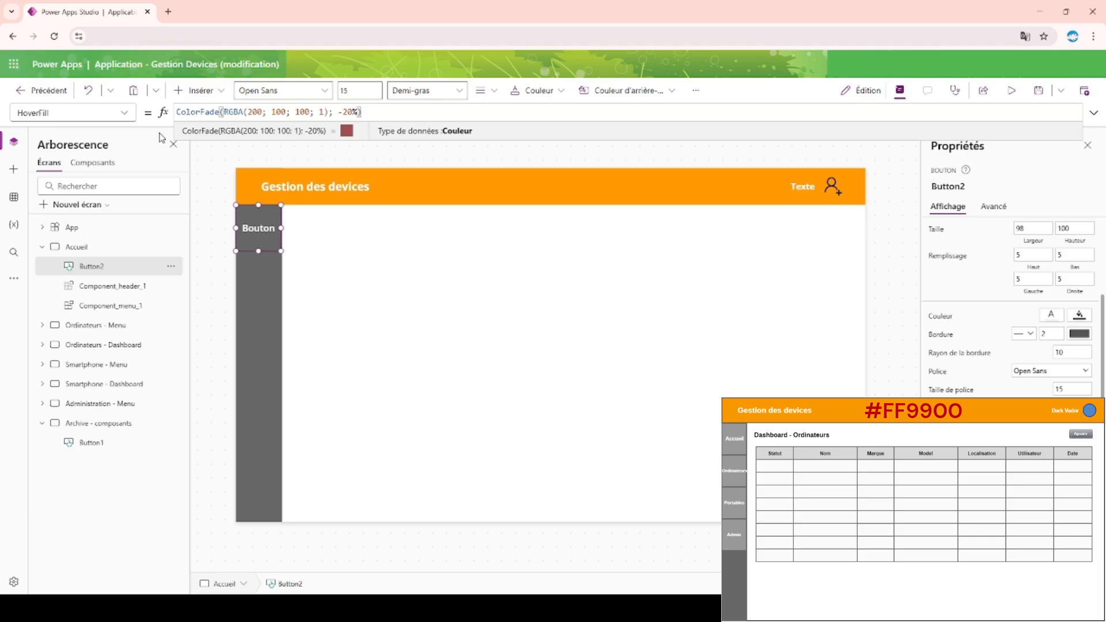
{"action": "double_click", "coordinate": [212, 112]}
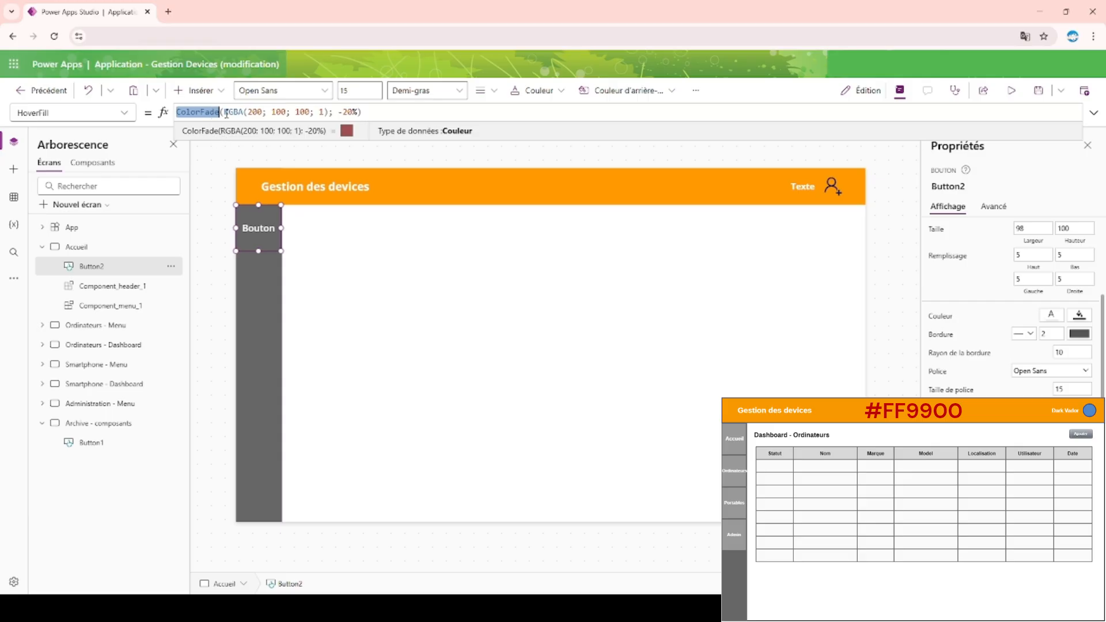
{"action": "left_click_drag", "start_coordinate": [225, 112], "coordinate": [328, 110]}
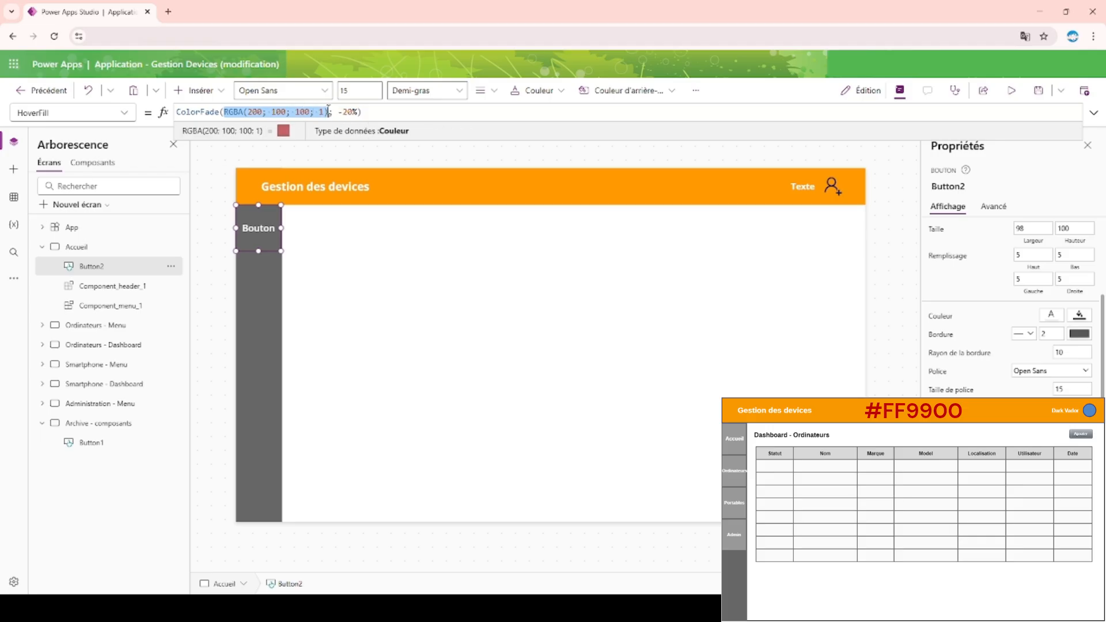
{"action": "left_click", "coordinate": [332, 112]}
{"action": "key", "text": "Right"}
{"action": "key", "text": "Right"}
{"action": "key", "text": "Right"}
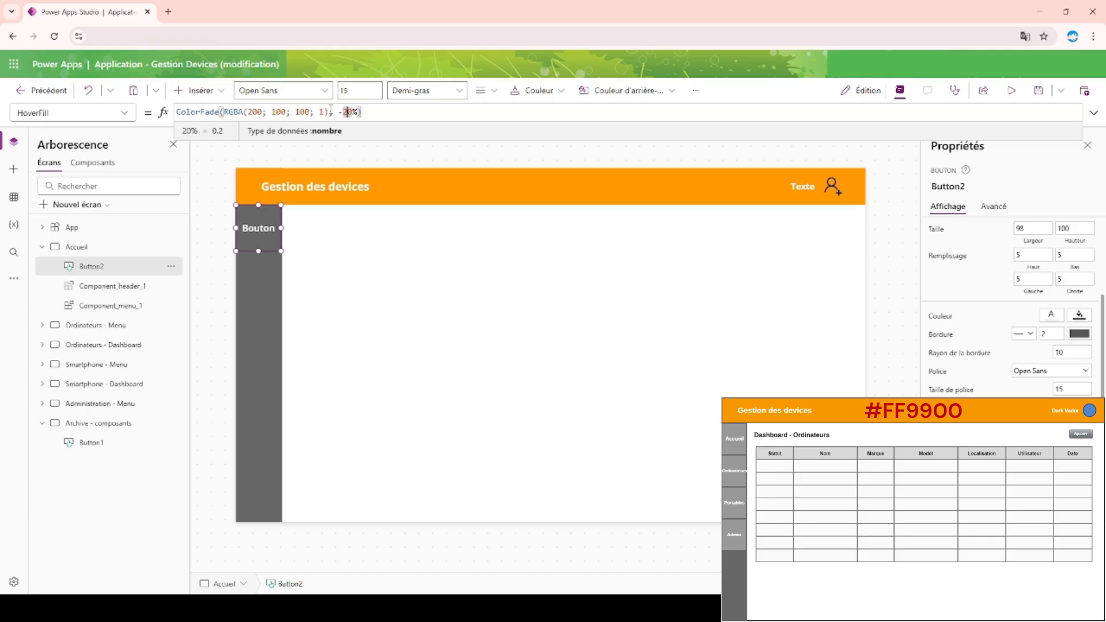
Rename the Accueil screen's menu button as Button.
{"action": "double_click", "coordinate": [115, 267]}
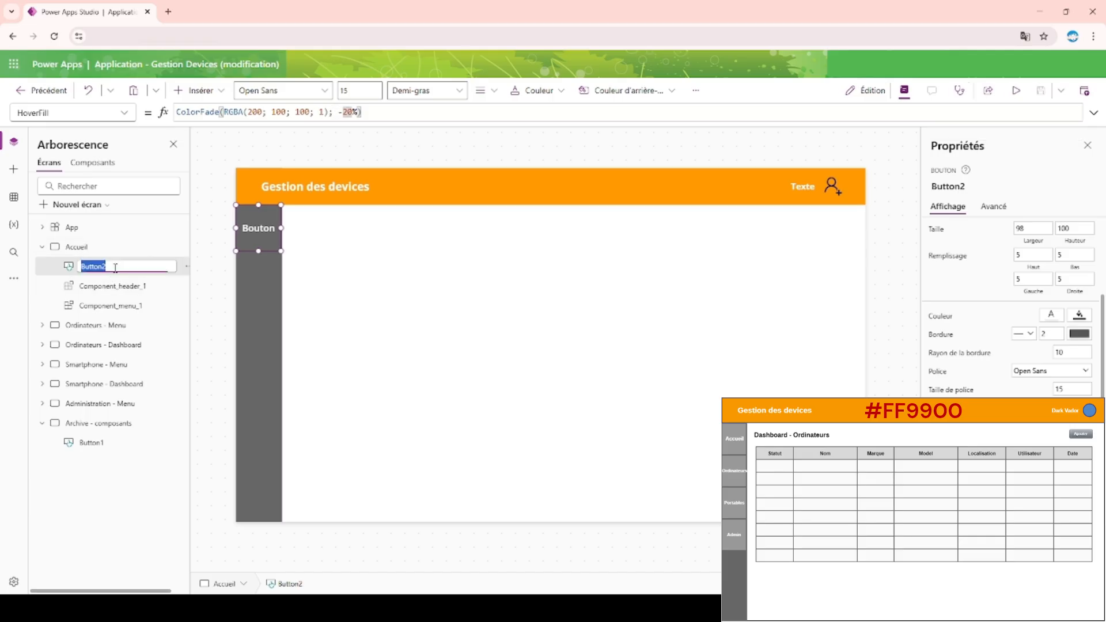
{"action": "left_click", "coordinate": [116, 267]}
{"action": "key", "text": "Return"}
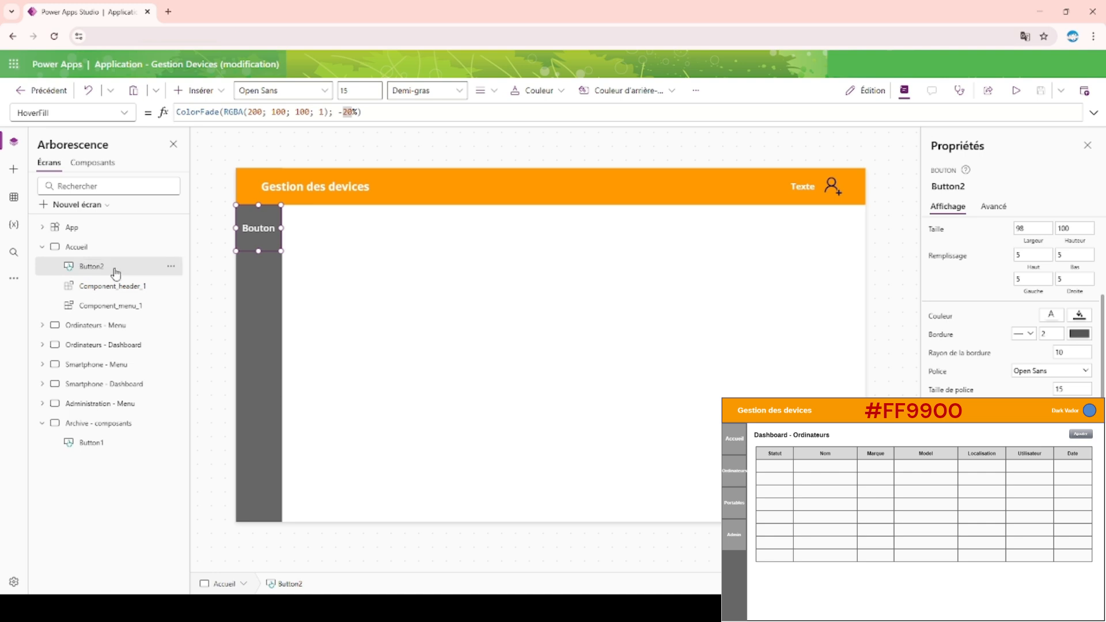
{"action": "left_click", "coordinate": [943, 187]}
{"action": "key", "text": "ctrl+c"}
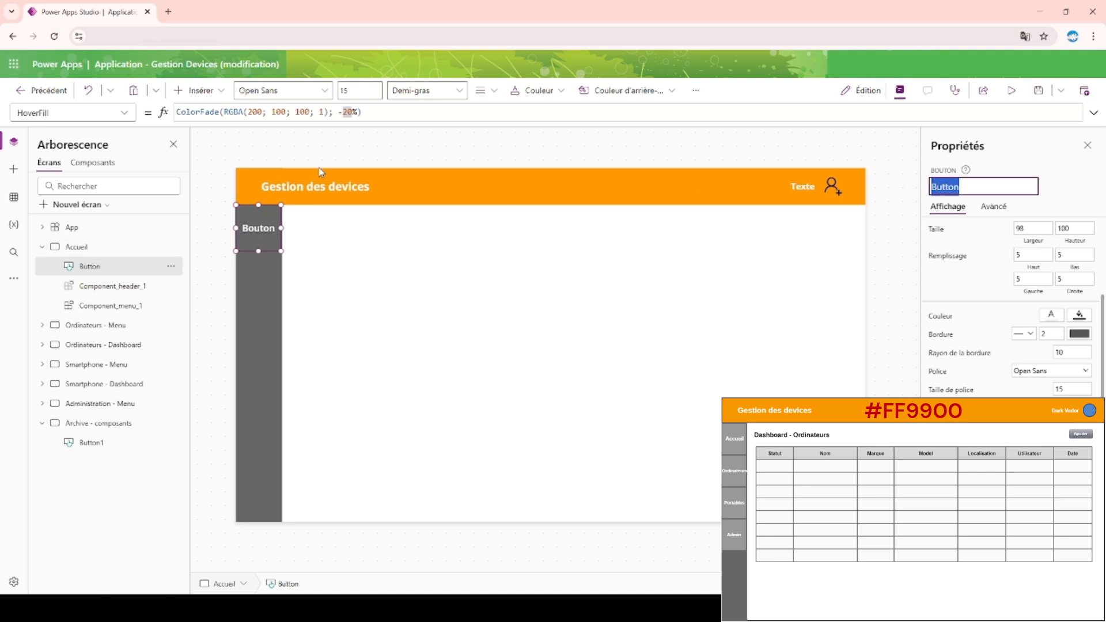
Replace the RGBA color in the HoverFill formula with Button.Fill, giving ColorFade(Button.Fill; -20%), and preview the screen.
{"action": "left_click_drag", "start_coordinate": [328, 116], "coordinate": [226, 110]}
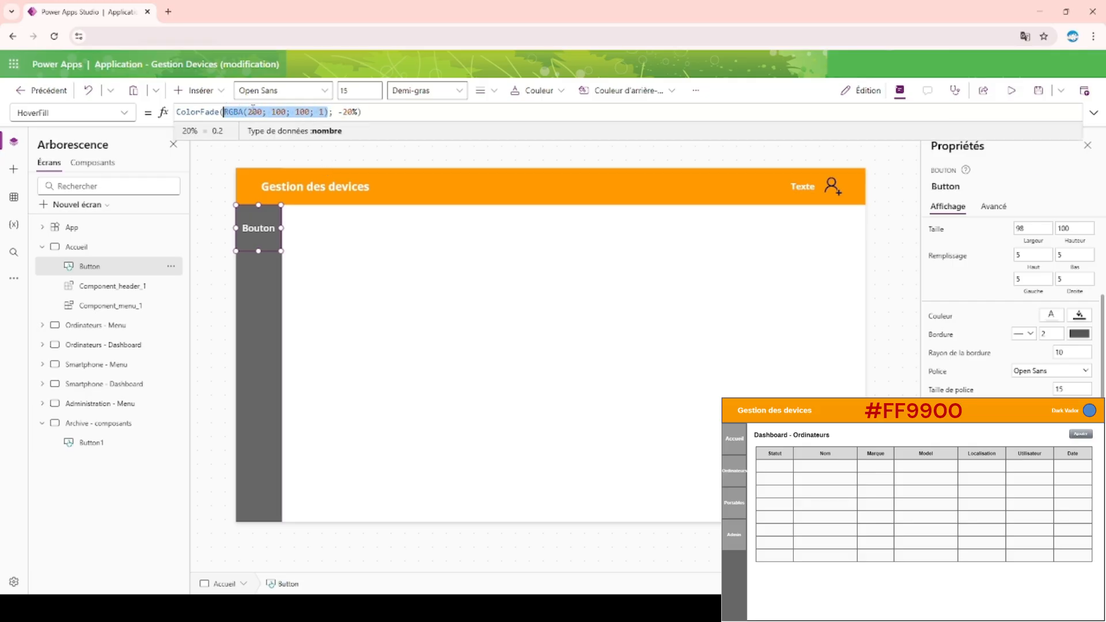
{"action": "key", "text": "ctrl+v"}
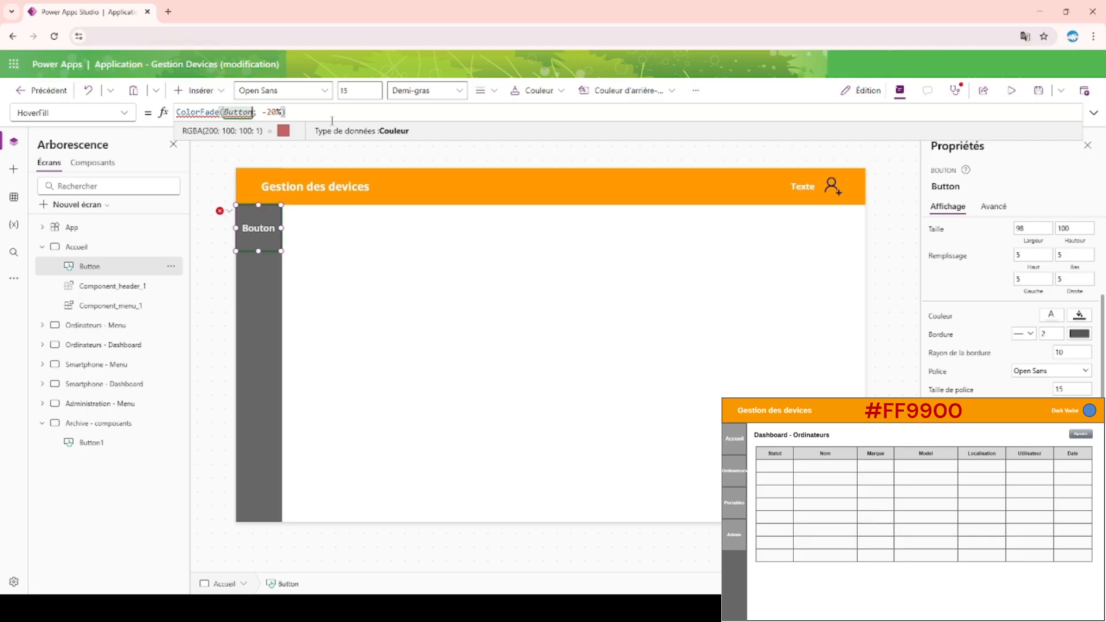
{"action": "type", "text": "."}
{"action": "key", "text": "Down"}
{"action": "key", "text": "Down"}
{"action": "key", "text": "Down"}
{"action": "key", "text": "Down"}
{"action": "key", "text": "Down"}
{"action": "key", "text": "Tab"}
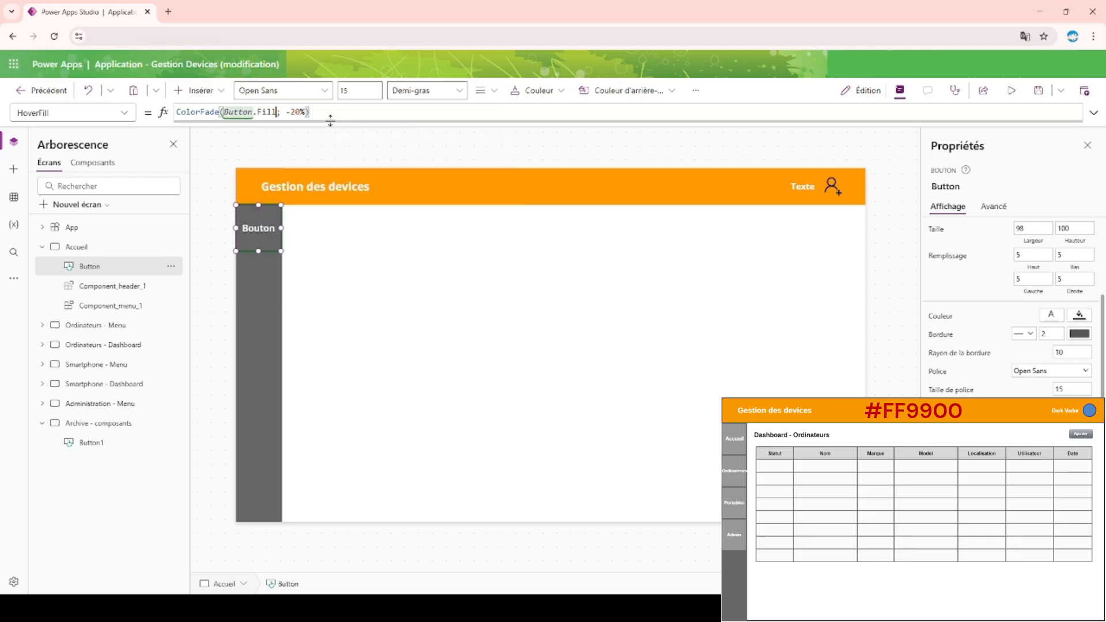
{"action": "left_click", "coordinate": [1013, 93]}
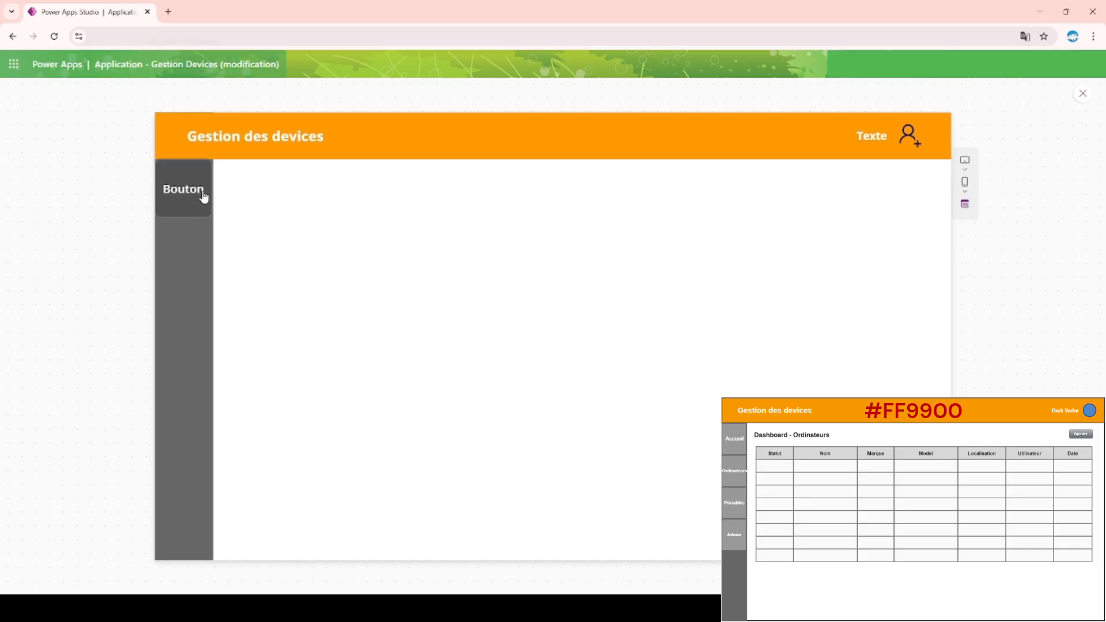
Change the ColorFade percentage in the menu button's HoverFill formula to 20%, and preview the Accueil screen.
{"action": "left_click", "coordinate": [1084, 93]}
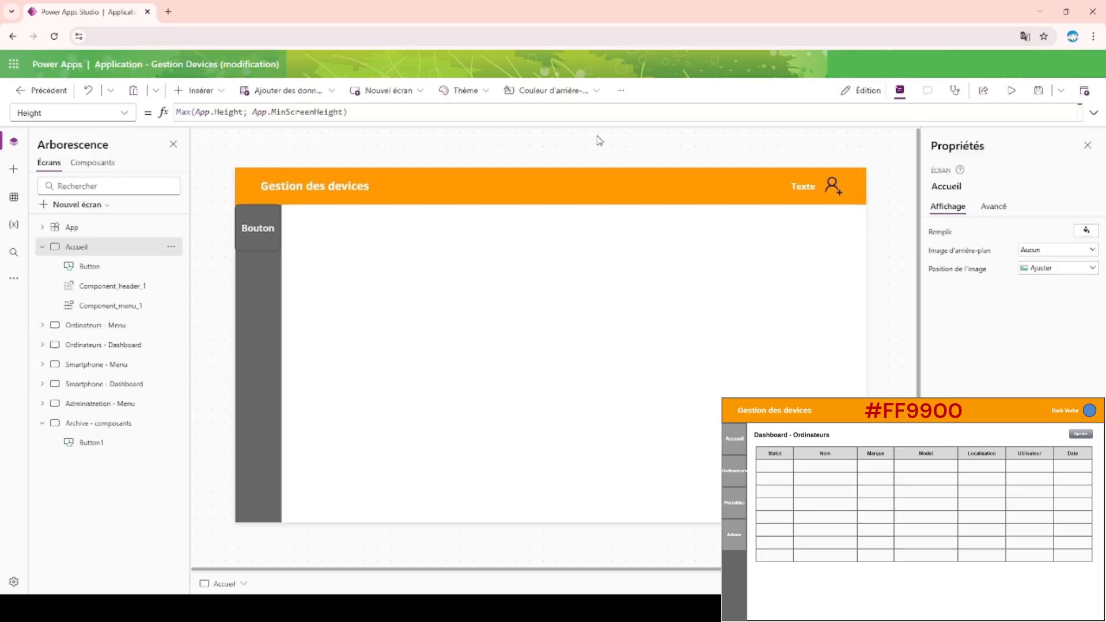
{"action": "left_click", "coordinate": [288, 112]}
{"action": "key", "text": "BackSpace"}
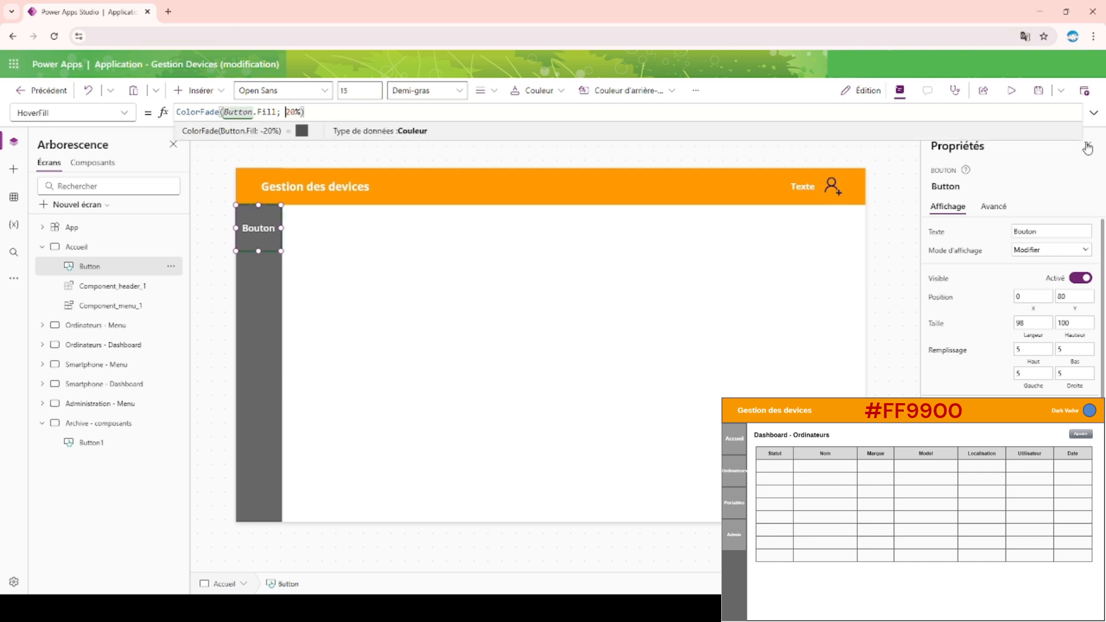
{"action": "left_click", "coordinate": [1011, 91]}
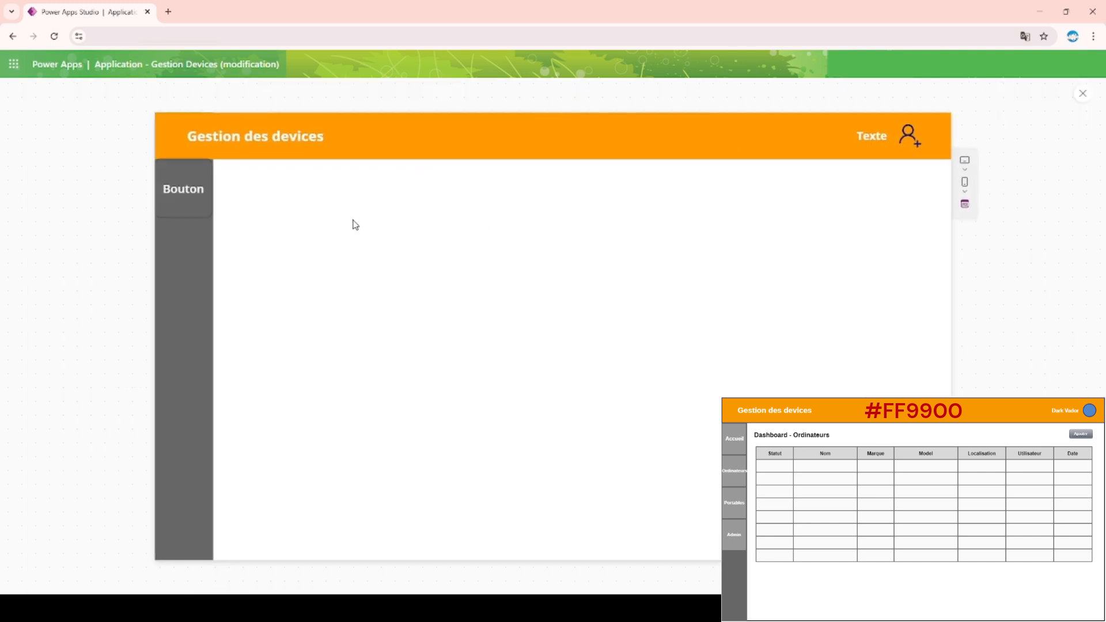
{"action": "left_click", "coordinate": [1083, 94]}
Set the menu button's fill to the medium gray theme color, the first tint under black.
{"action": "left_click", "coordinate": [256, 232]}
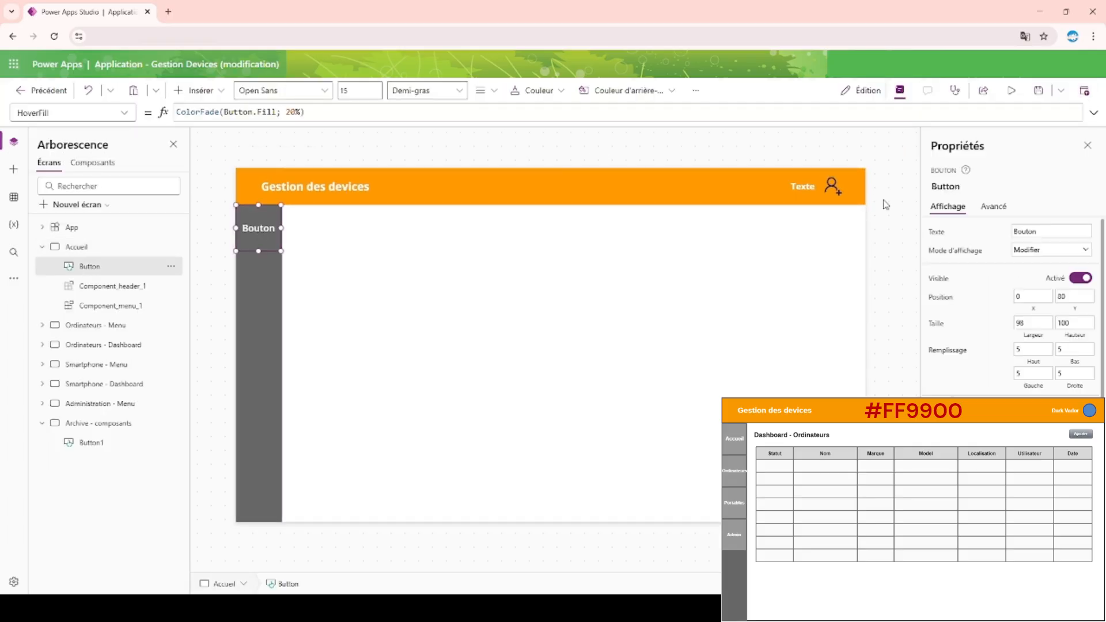
{"action": "left_click", "coordinate": [1082, 409]}
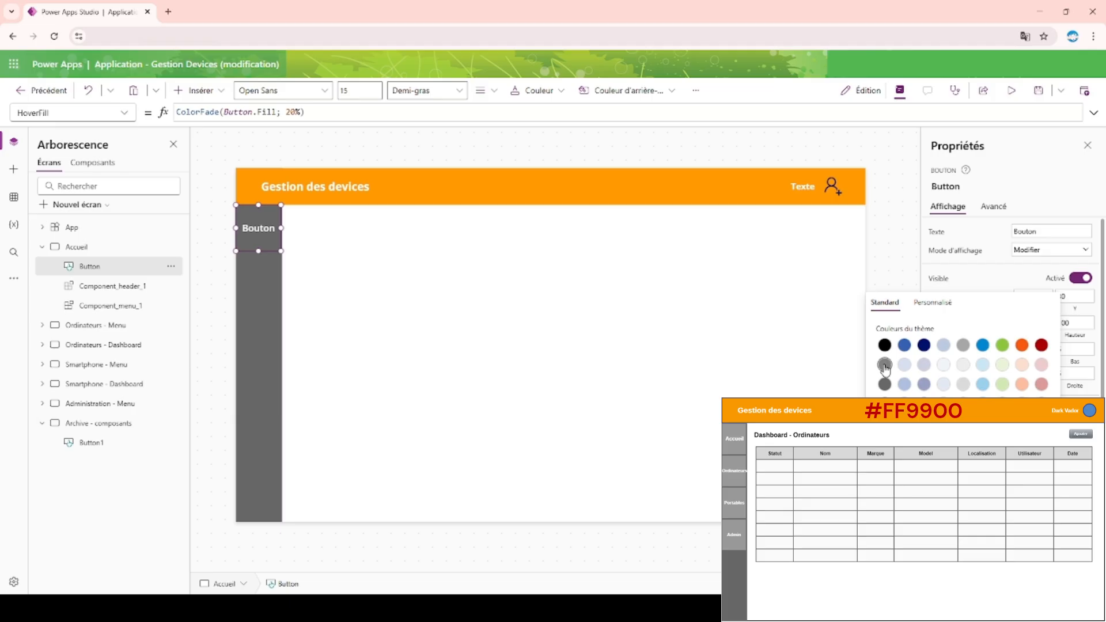
{"action": "left_click", "coordinate": [934, 307]}
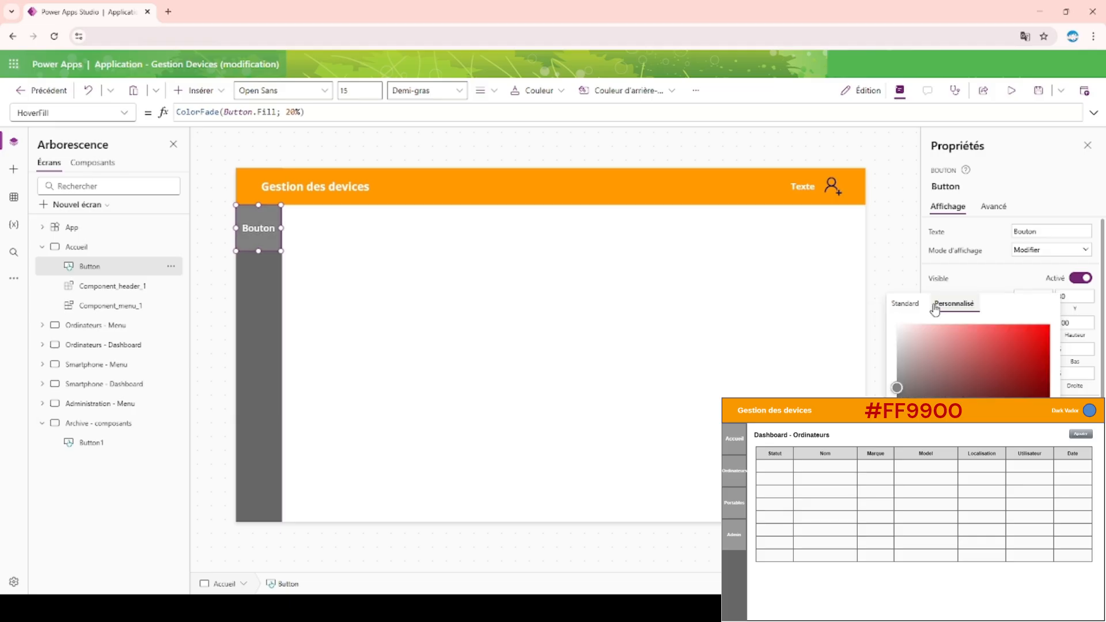
{"action": "left_click", "coordinate": [795, 145]}
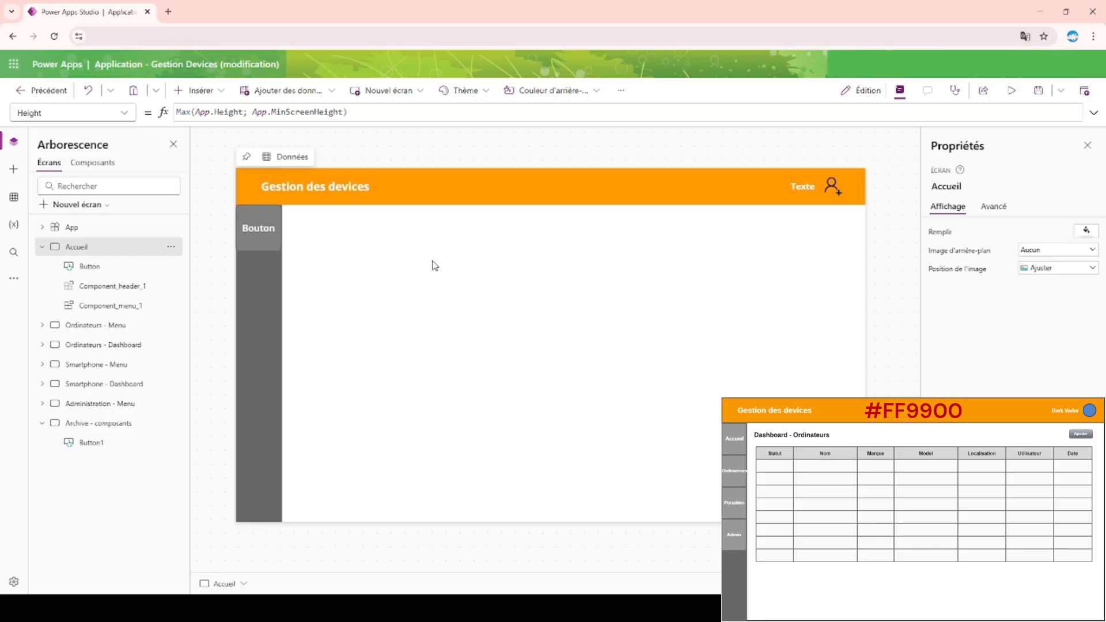
Resize the menu button to a width of 88 and position it at X 5, Y 85.
{"action": "left_click", "coordinate": [267, 233]}
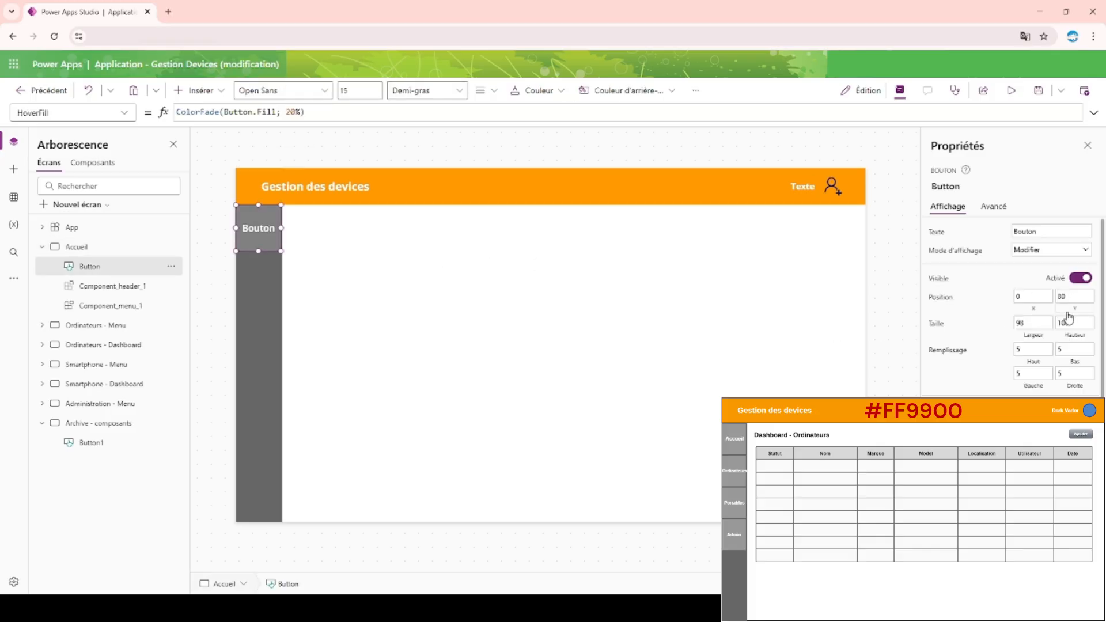
{"action": "left_click", "coordinate": [1038, 321]}
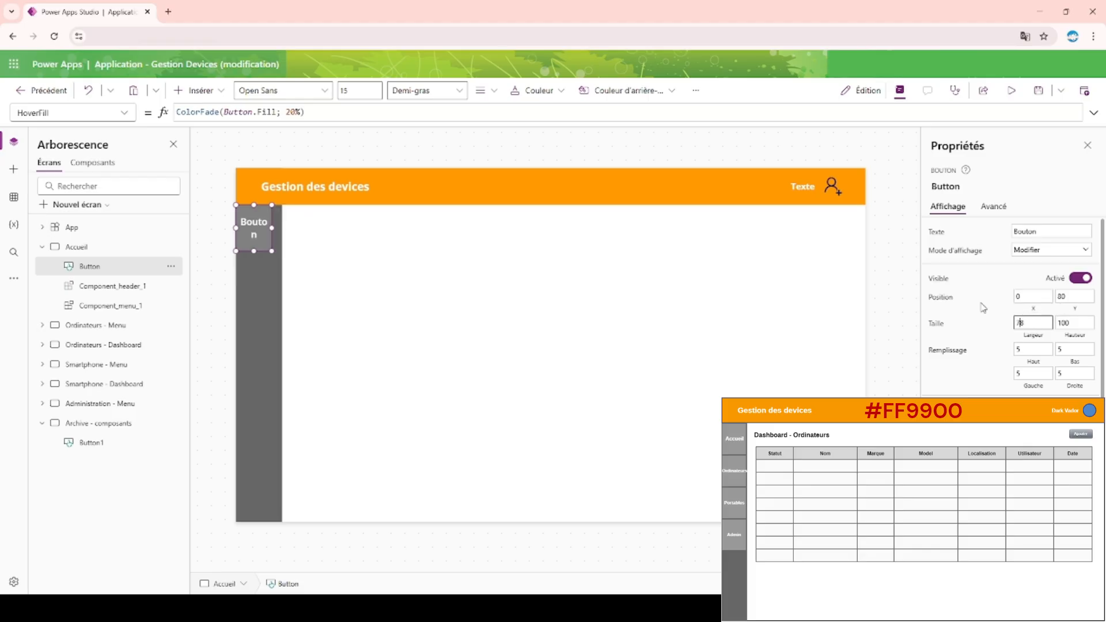
{"action": "key", "text": "BackSpace"}
{"action": "type", "text": "8"}
{"action": "left_click", "coordinate": [1029, 297]}
{"action": "type", "text": "5"}
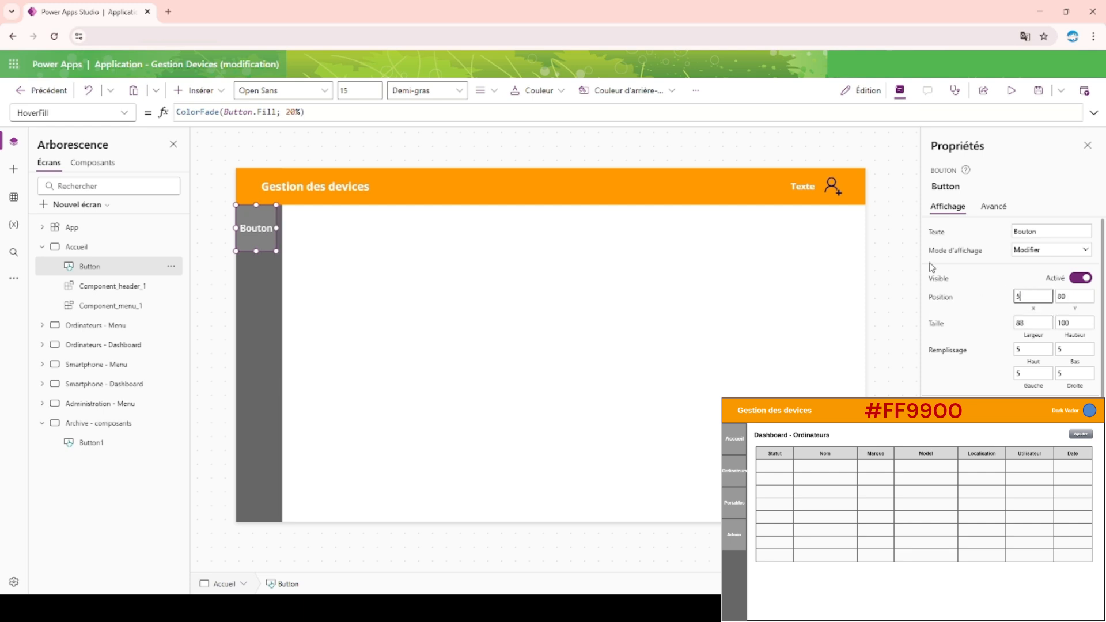
{"action": "left_click", "coordinate": [1087, 297]}
{"action": "key", "text": "BackSpace"}
{"action": "type", "text": "5"}
{"action": "left_click", "coordinate": [703, 141]}
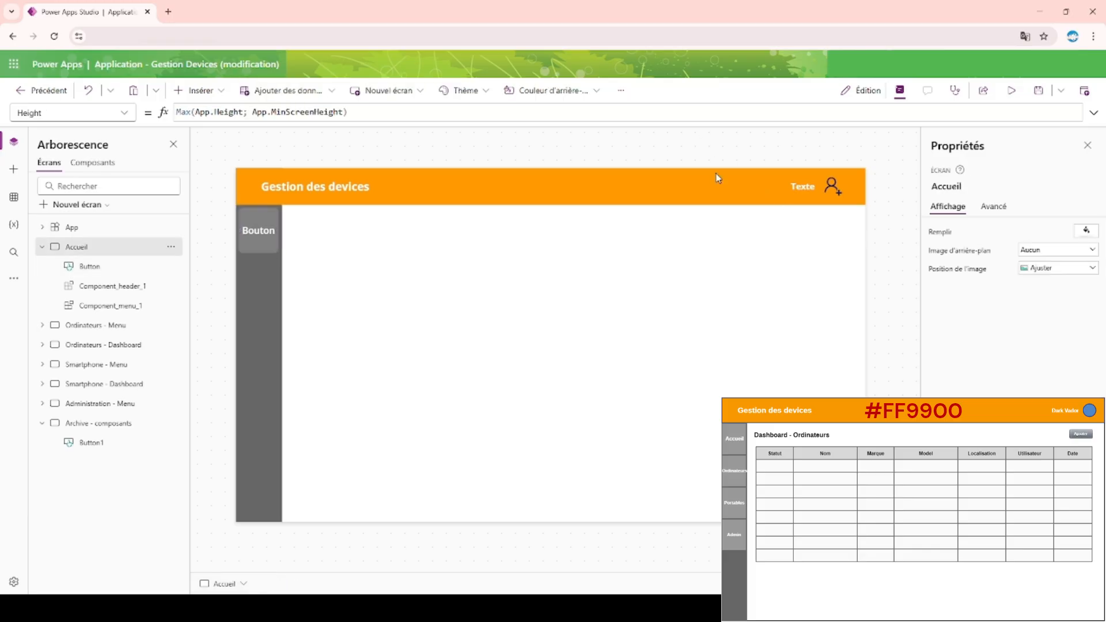
Preview the Accueil screen to check the resized menu button and its hover color, and return to the editor.
{"action": "left_click", "coordinate": [258, 243]}
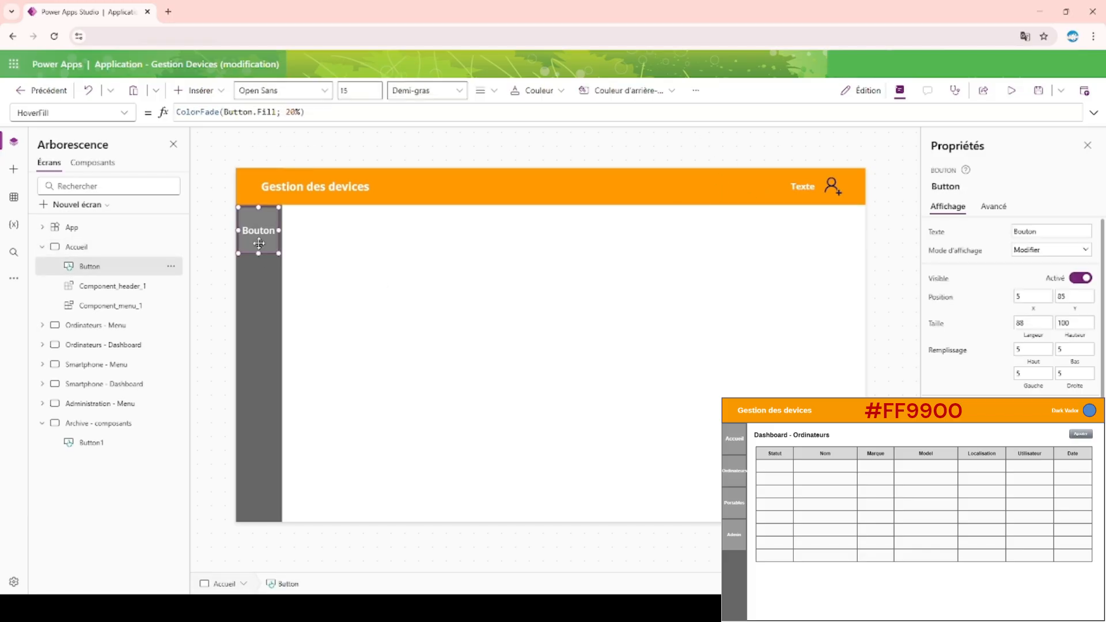
{"action": "left_click", "coordinate": [1011, 91]}
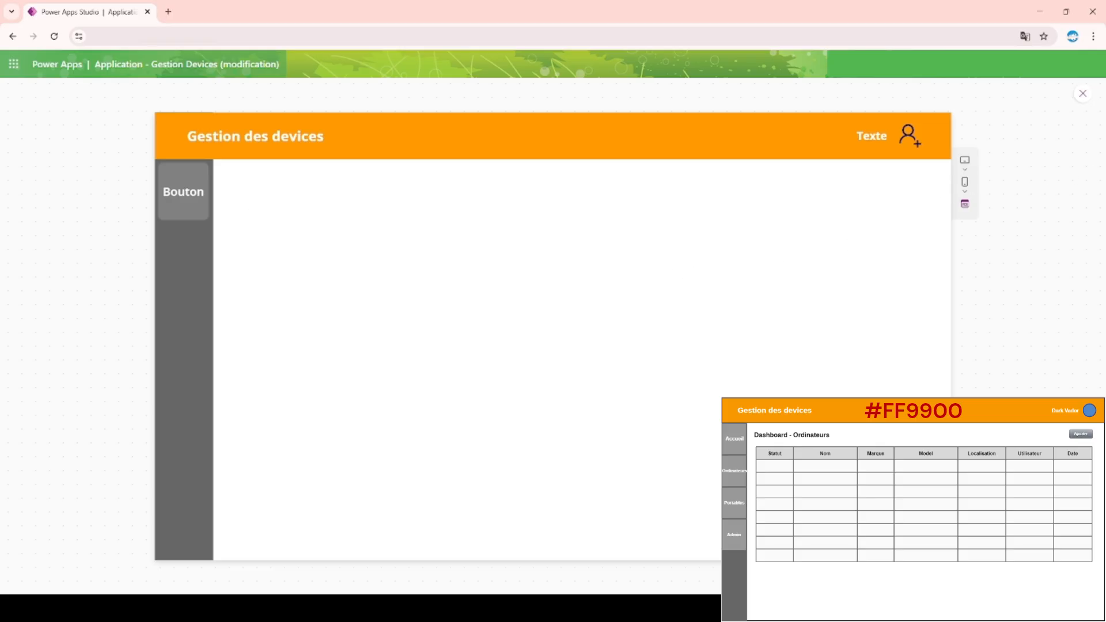
{"action": "left_click", "coordinate": [1083, 94]}
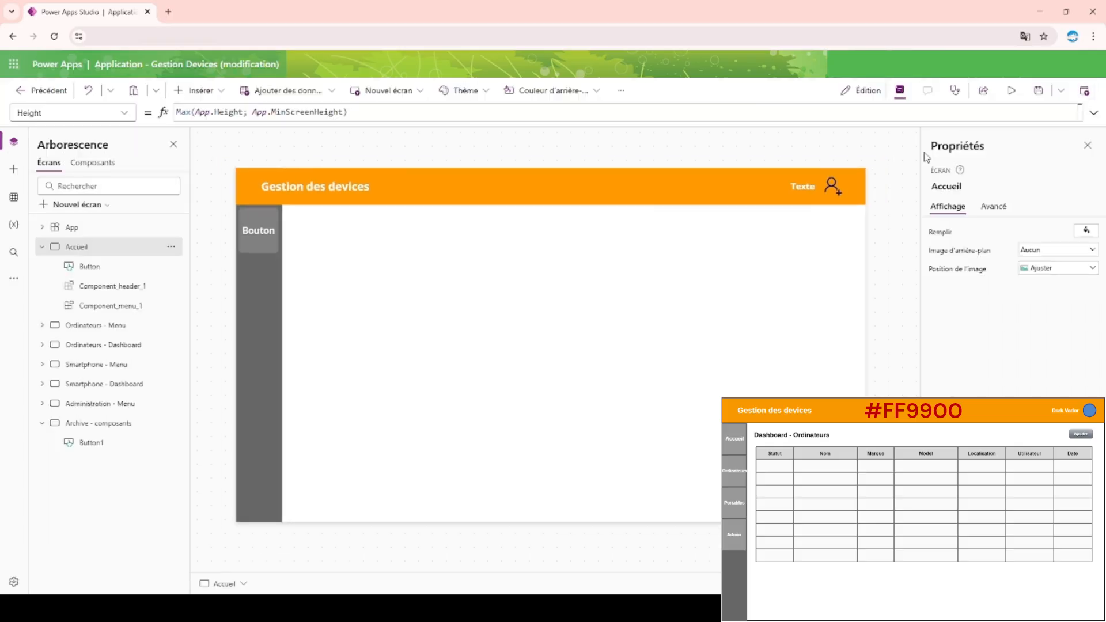
Rename the Accueil screen's menu button as menu_Accueil.
{"action": "left_click", "coordinate": [267, 254]}
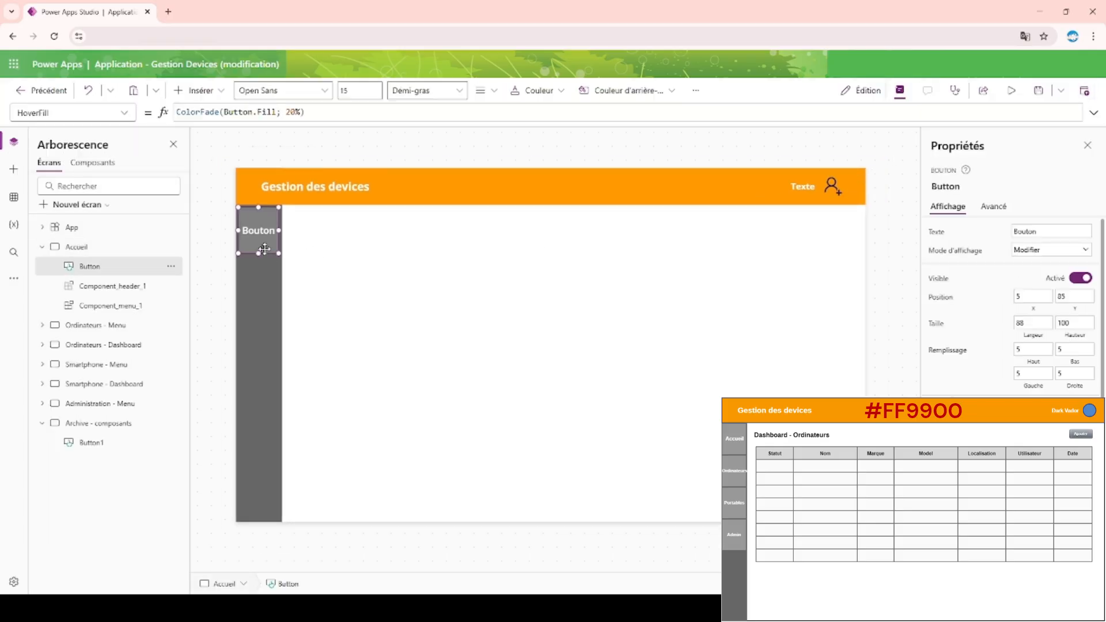
{"action": "double_click", "coordinate": [122, 265]}
{"action": "left_click", "coordinate": [122, 262]}
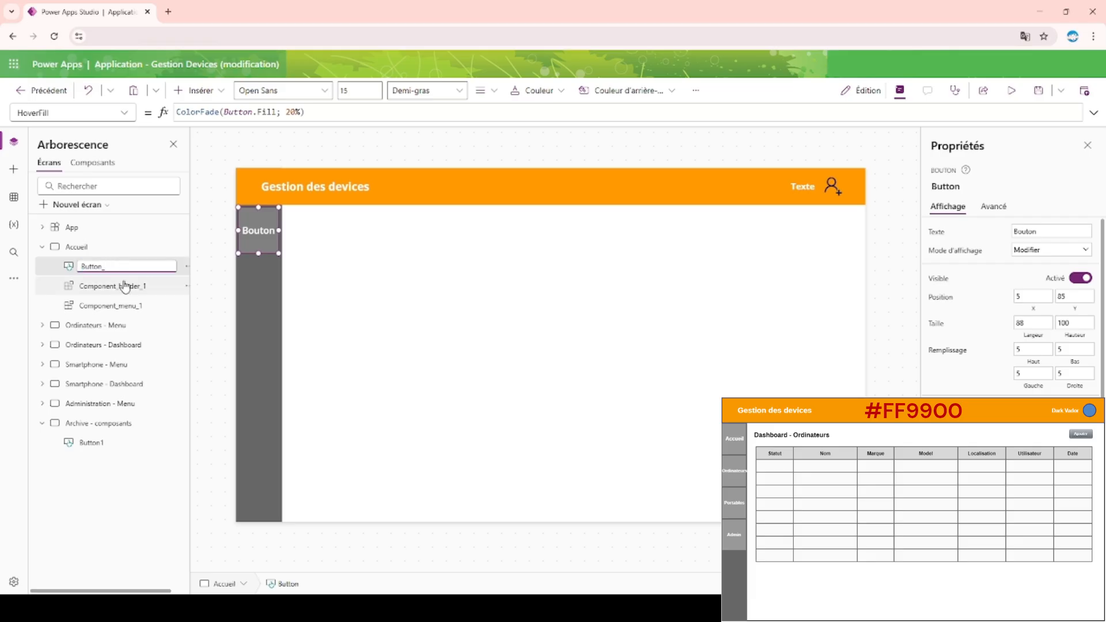
{"action": "key", "text": "BackSpace"}
{"action": "key", "text": "BackSpace"}
{"action": "key", "text": "BackSpace"}
{"action": "type", "text": "menu_Accueil"}
{"action": "key", "text": "Return"}
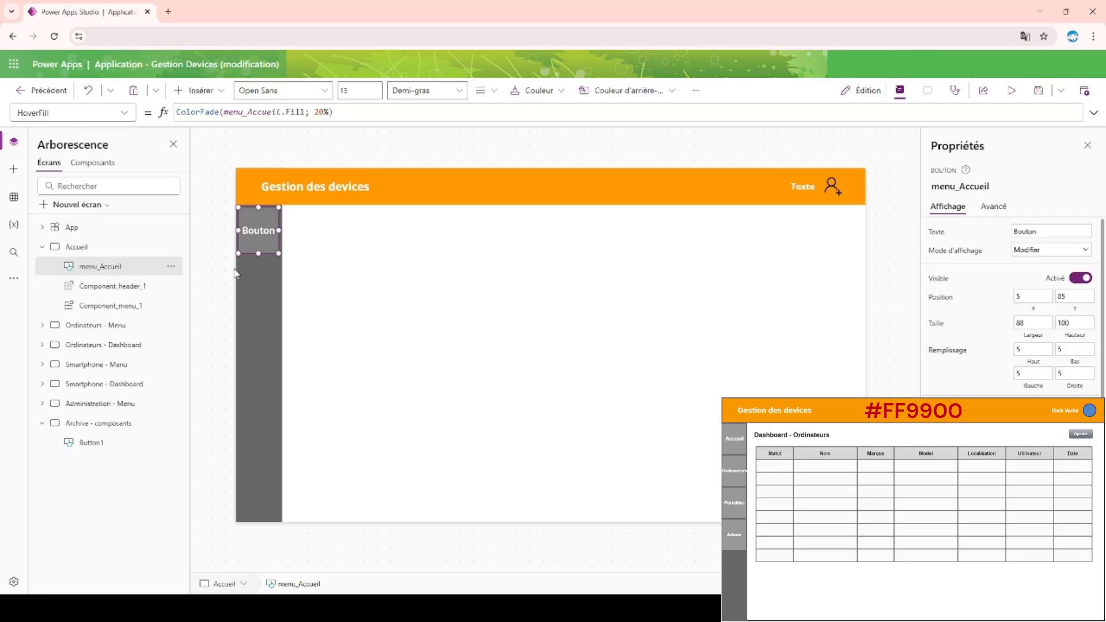
Set the menu_Accueil button's displayed text to Accueil.
{"action": "left_click", "coordinate": [1049, 229]}
{"action": "left_click_drag", "start_coordinate": [1049, 228], "coordinate": [816, 222]}
{"action": "type", "text": "Accueil"}
Duplicate the menu_Accueil button and place the copy directly below it at X 6, Y 190.
{"action": "left_click", "coordinate": [256, 227]}
{"action": "key", "text": "ctrl+c"}
{"action": "key", "text": "ctrl+v"}
{"action": "left_click_drag", "start_coordinate": [257, 234], "coordinate": [255, 269]}
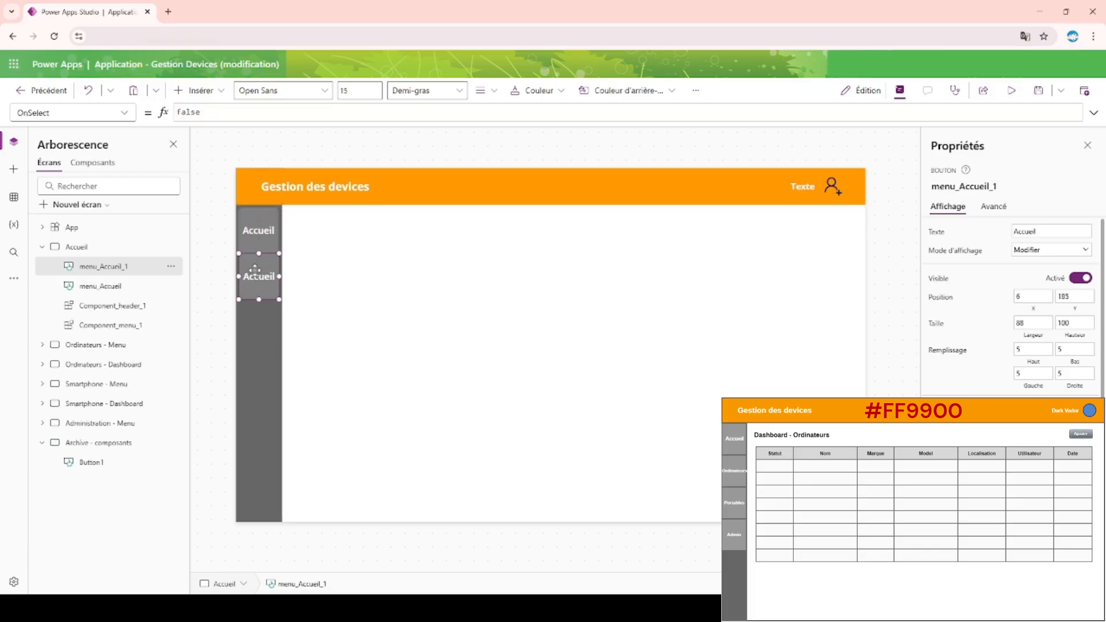
{"action": "key", "text": "BackSpace"}
{"action": "key", "text": "BackSpace"}
{"action": "key", "text": "Return"}
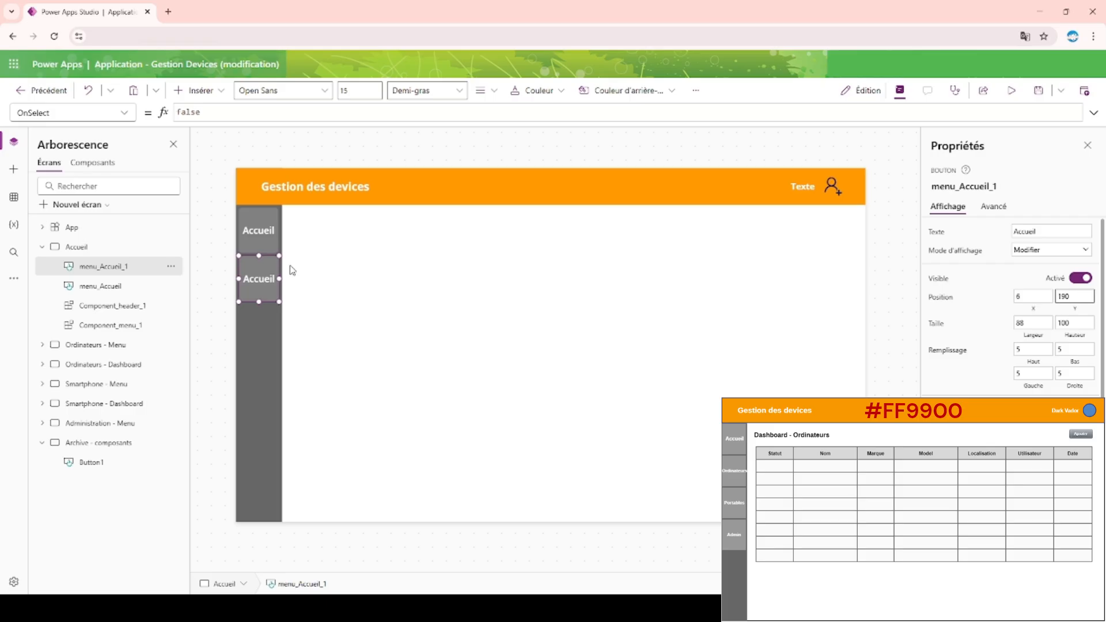
Preview the Accueil screen to check both menu buttons, and return to the editor.
{"action": "left_click", "coordinate": [284, 153]}
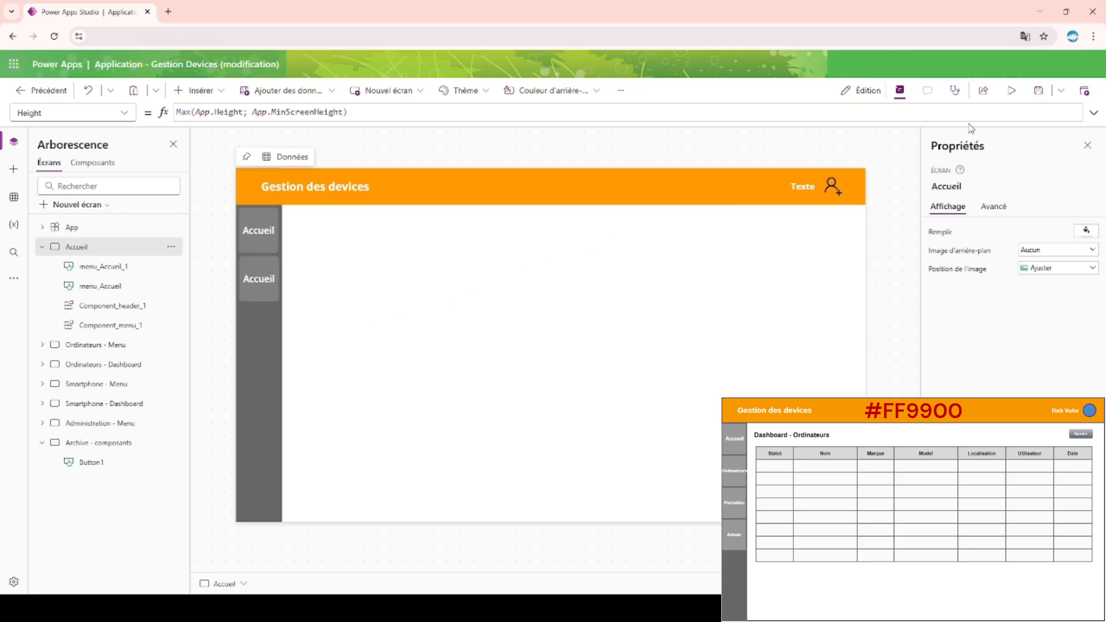
{"action": "left_click", "coordinate": [1012, 90]}
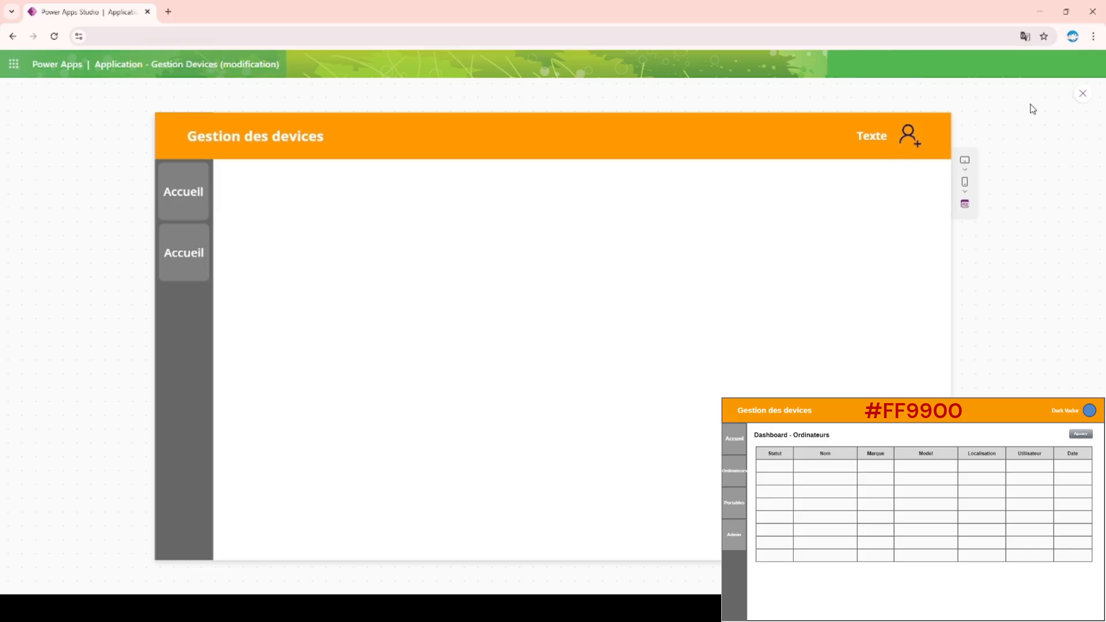
{"action": "left_click", "coordinate": [1083, 94]}
Set the AccessibleLabel property of Icon2 in the Component_header component to "Info label".
{"action": "left_click", "coordinate": [830, 188]}
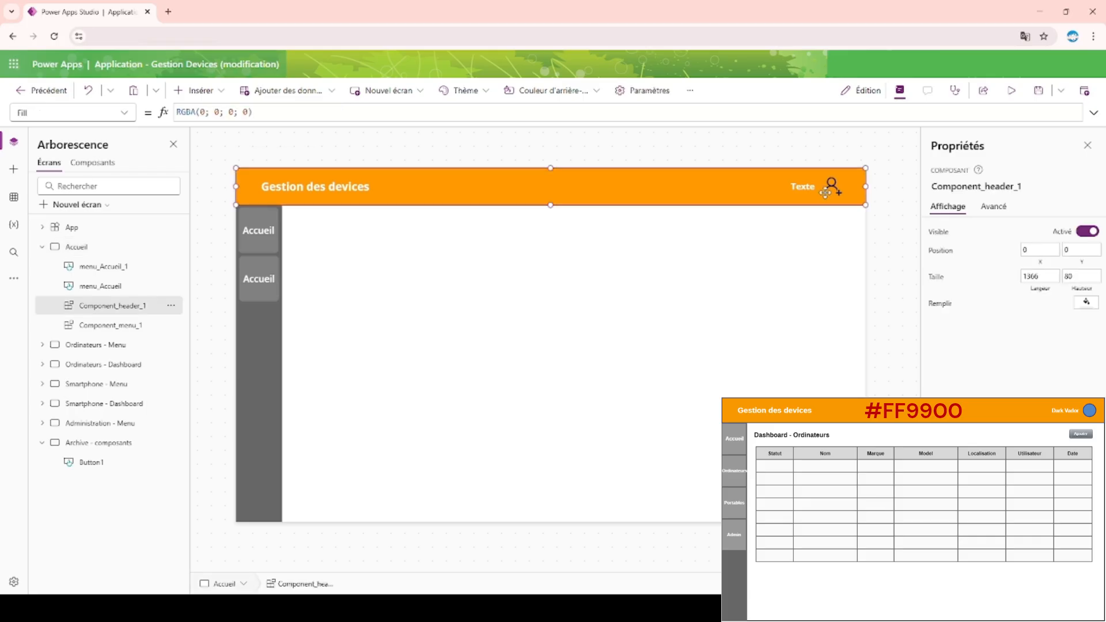
{"action": "left_click", "coordinate": [91, 164]}
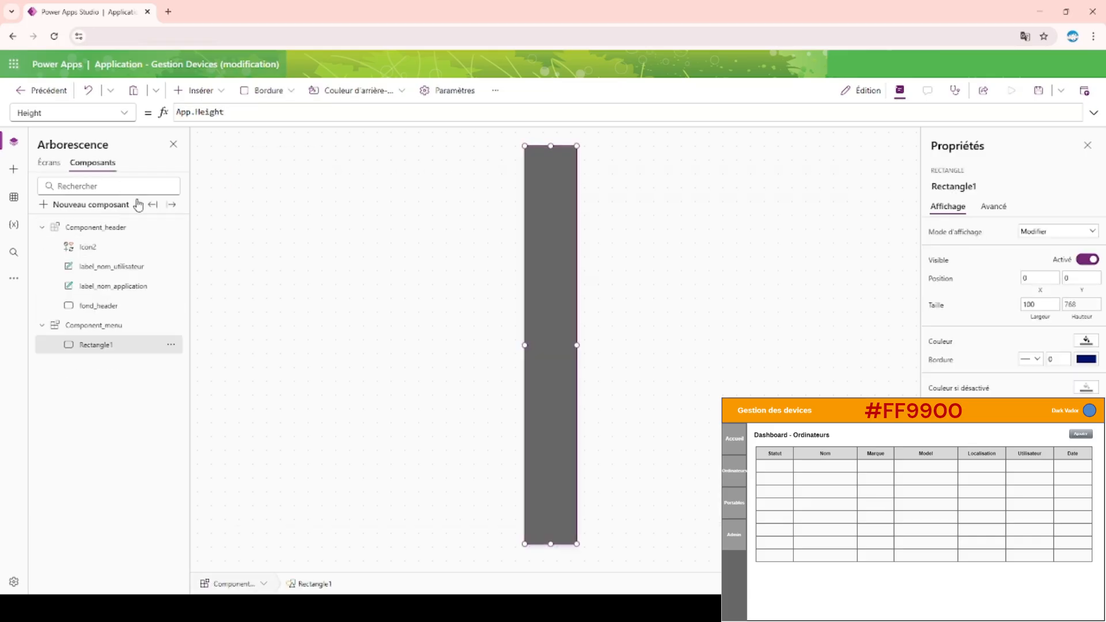
{"action": "left_click", "coordinate": [113, 247]}
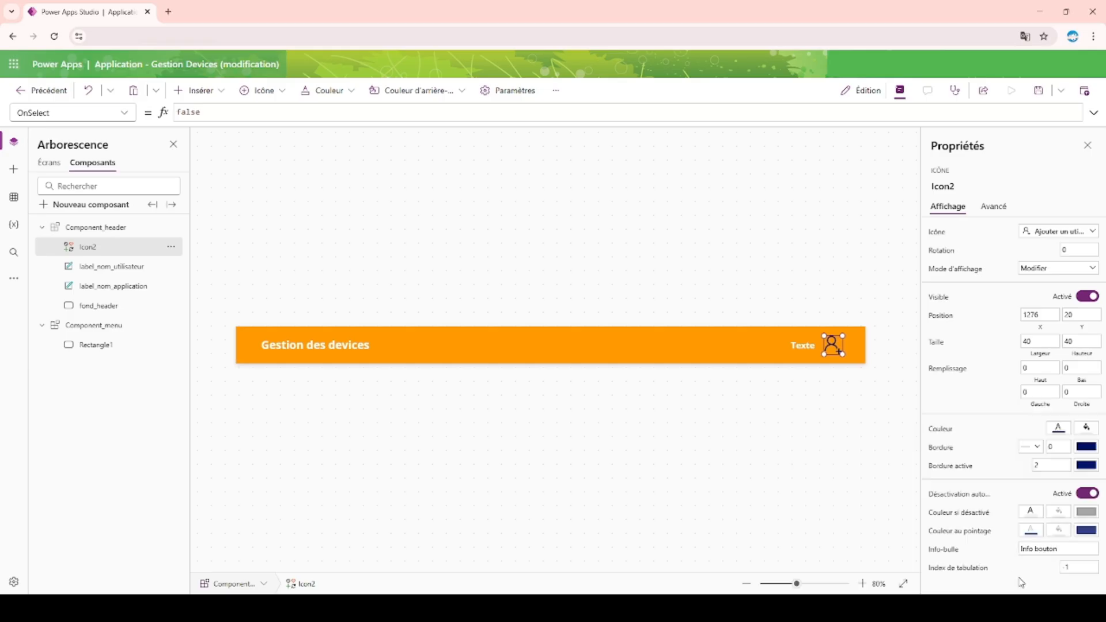
{"action": "left_click", "coordinate": [984, 211]}
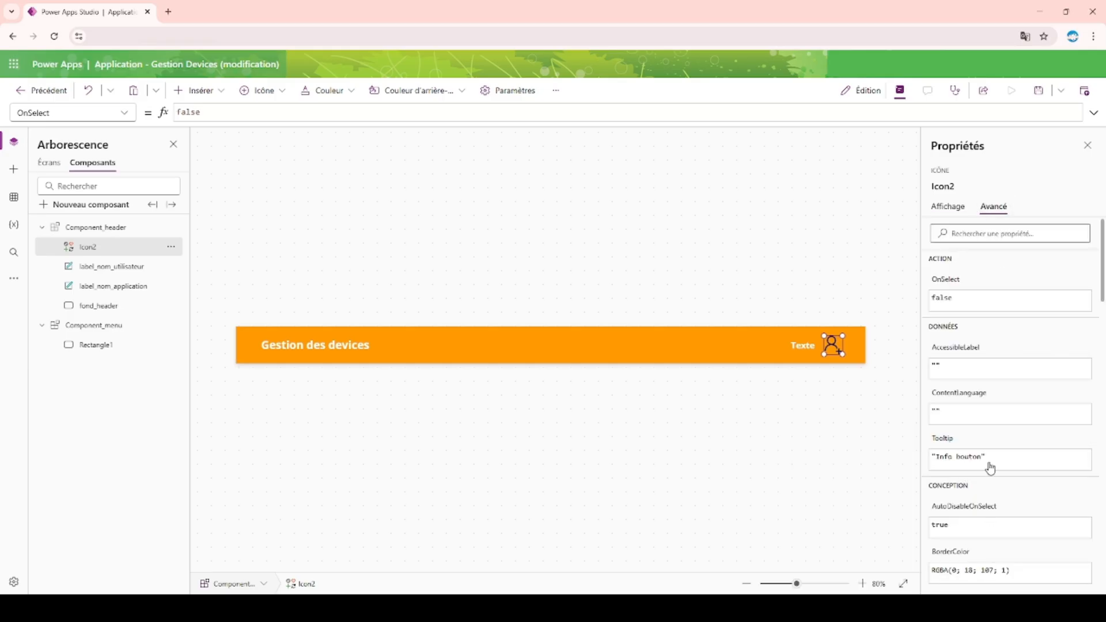
{"action": "left_click", "coordinate": [970, 372]}
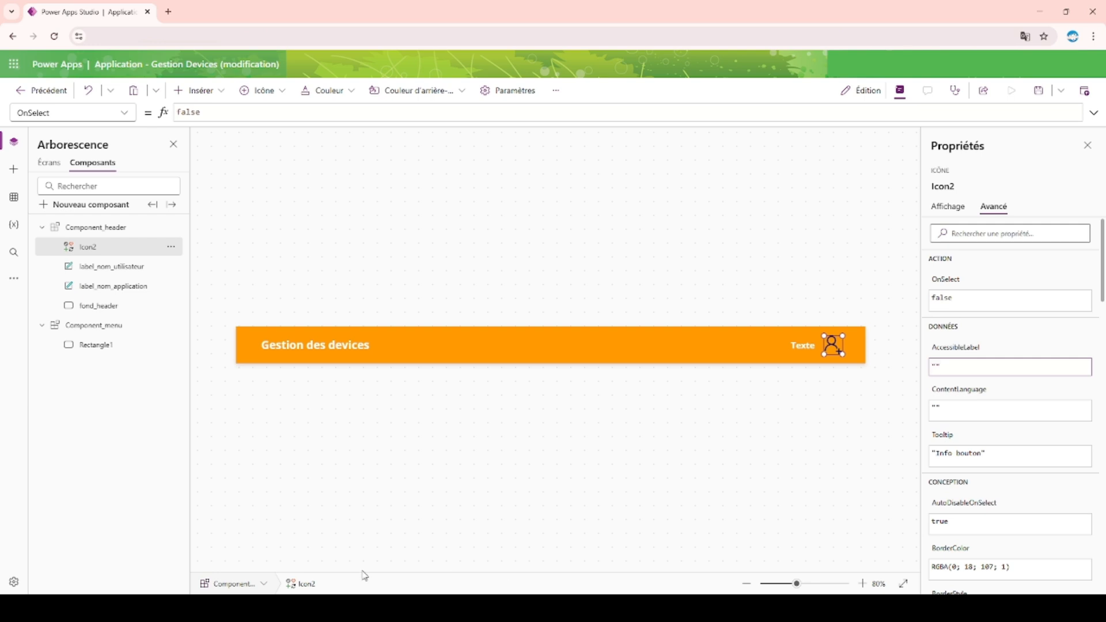
{"action": "type", "text": "Info label"}
{"action": "left_click", "coordinate": [551, 231]}
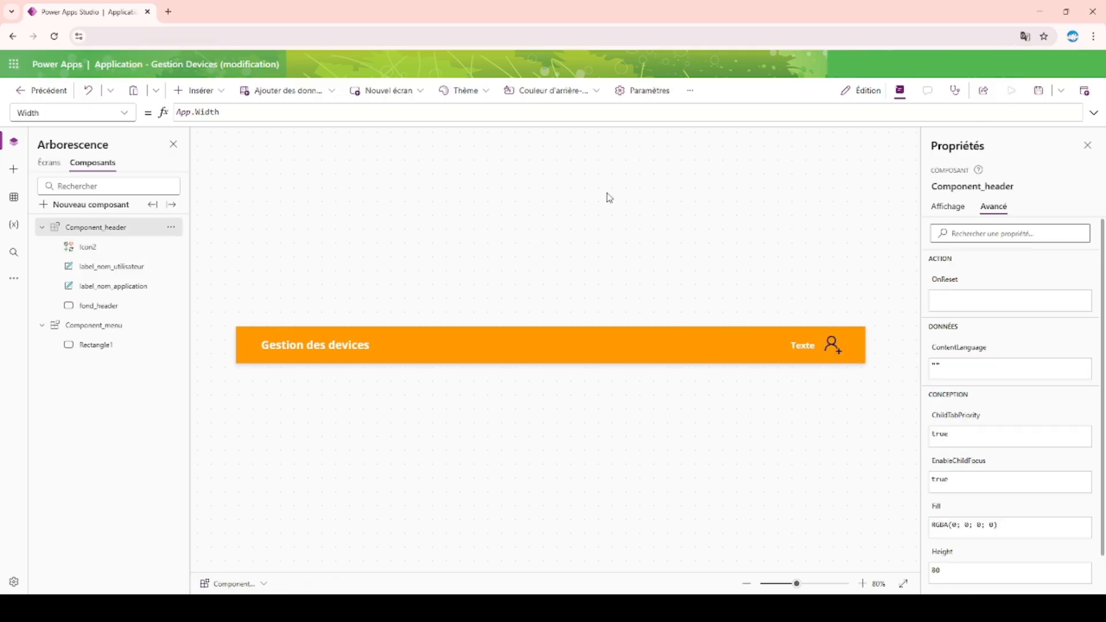
Preview the Accueil screen to check the header icon's info text, and return to the editor.
{"action": "left_click", "coordinate": [49, 162]}
{"action": "left_click", "coordinate": [1012, 91]}
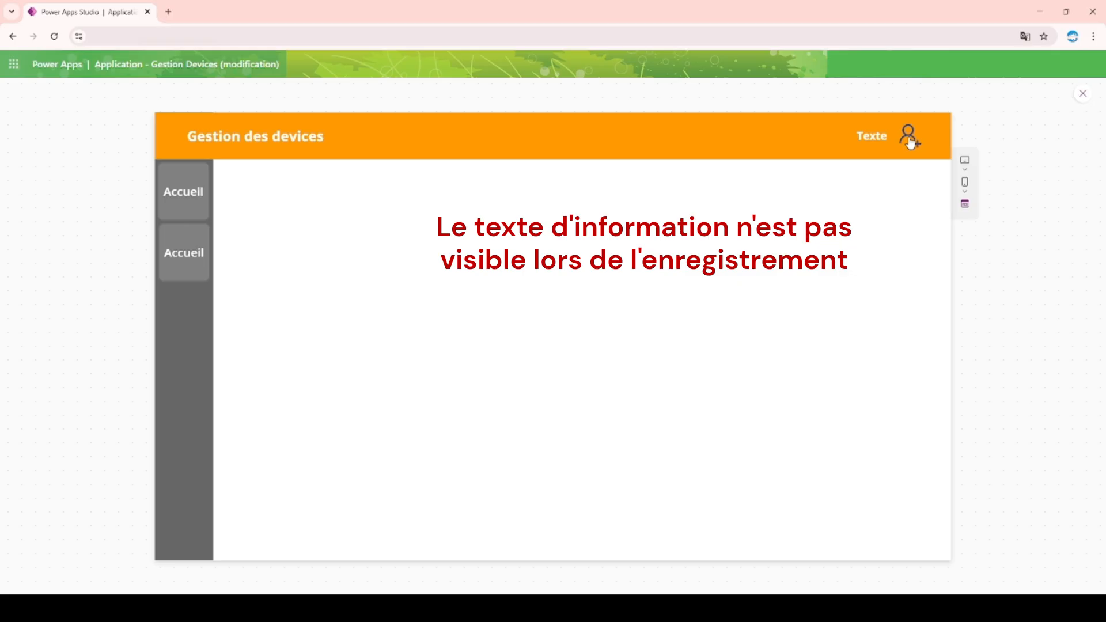
{"action": "left_click", "coordinate": [1083, 96]}
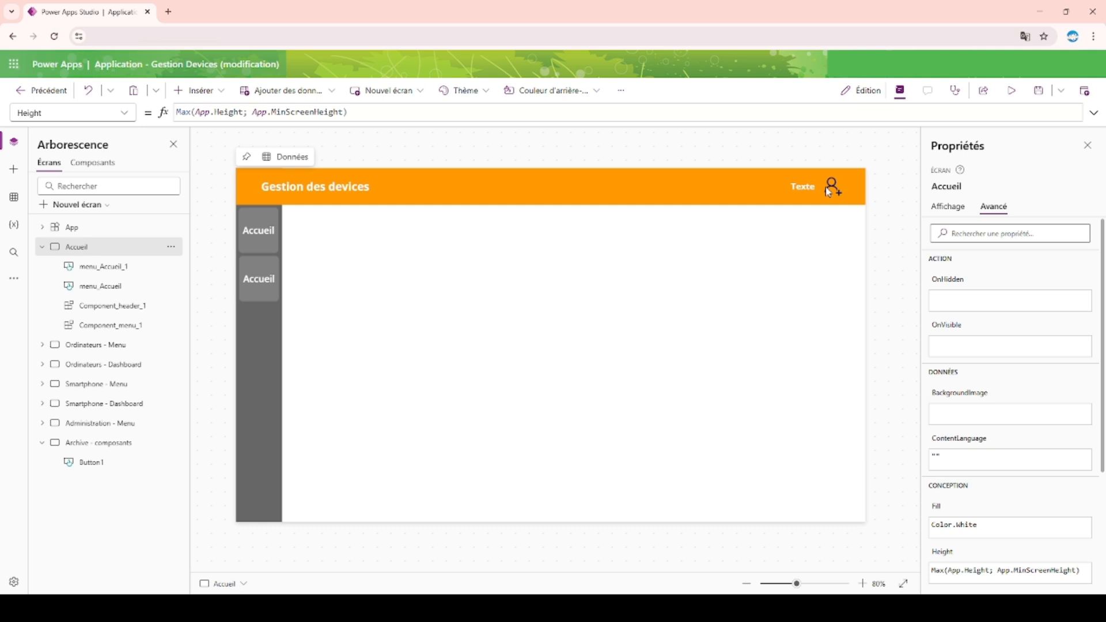
{"action": "left_click", "coordinate": [948, 212]}
{"action": "left_click", "coordinate": [985, 209]}
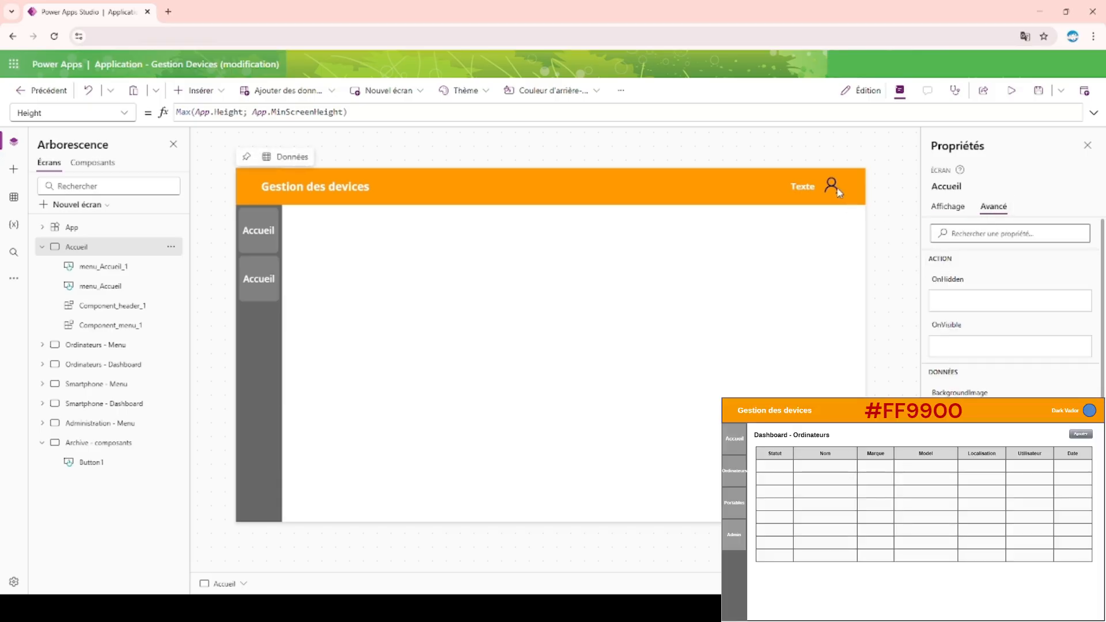
{"action": "left_click", "coordinate": [115, 305]}
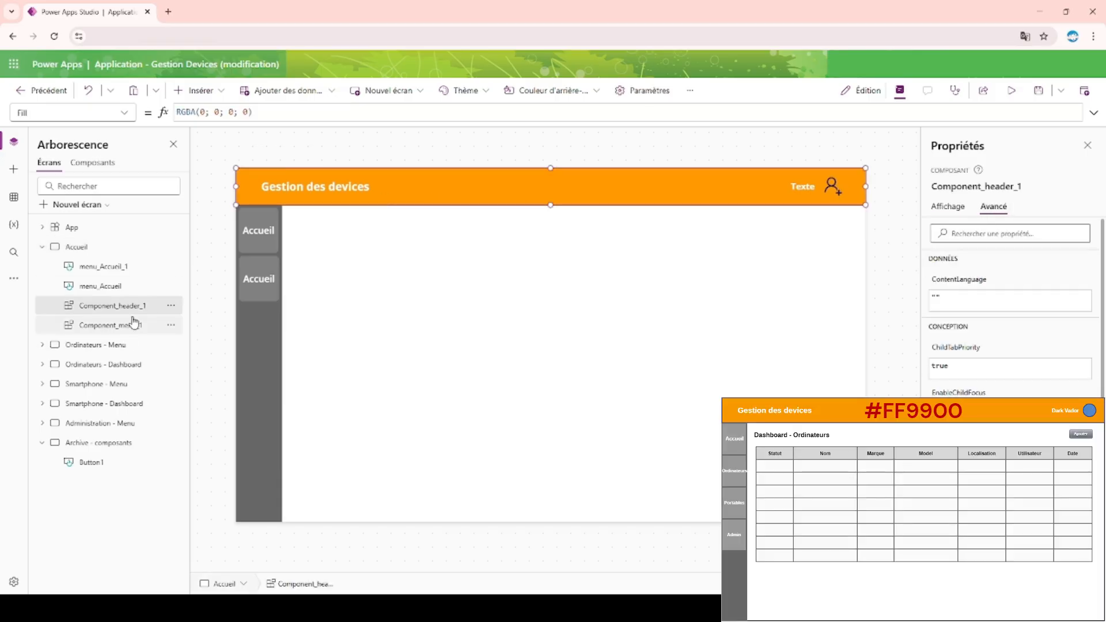
{"action": "left_click", "coordinate": [270, 241]}
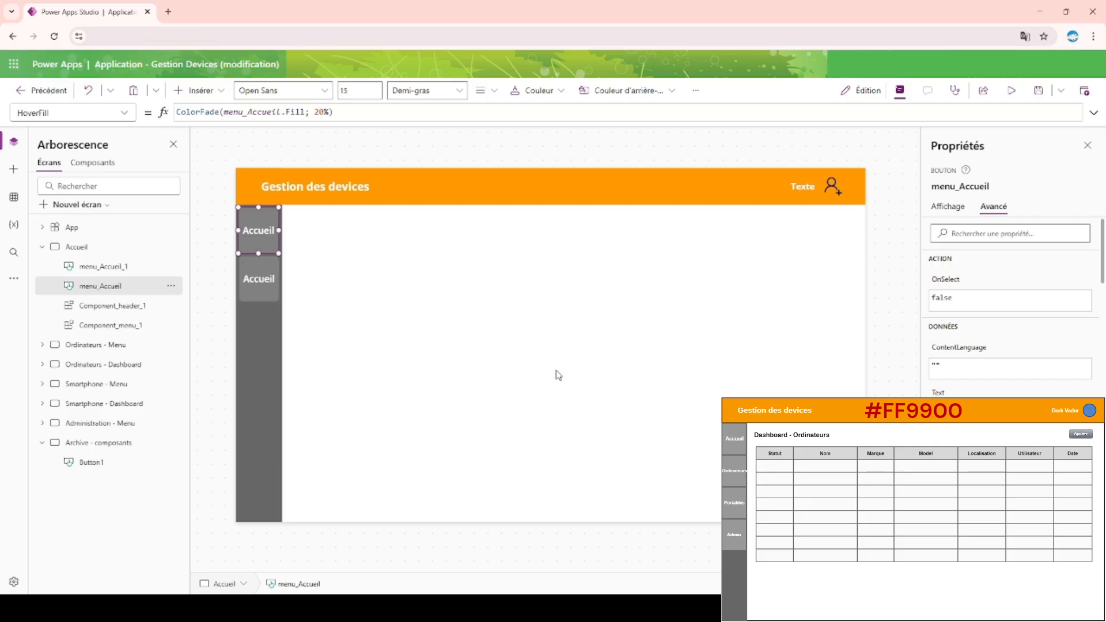
Set the second menu button's text to Smartphone and its font size to 12.
{"action": "left_click", "coordinate": [253, 291]}
{"action": "left_click", "coordinate": [948, 206]}
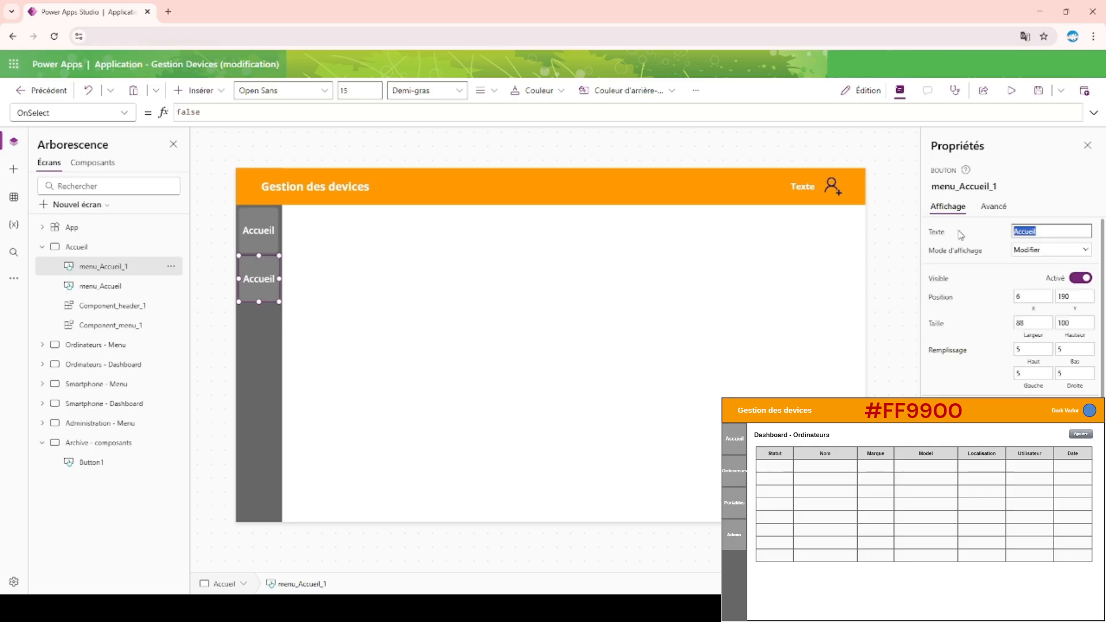
{"action": "type", "text": "Smartphone"}
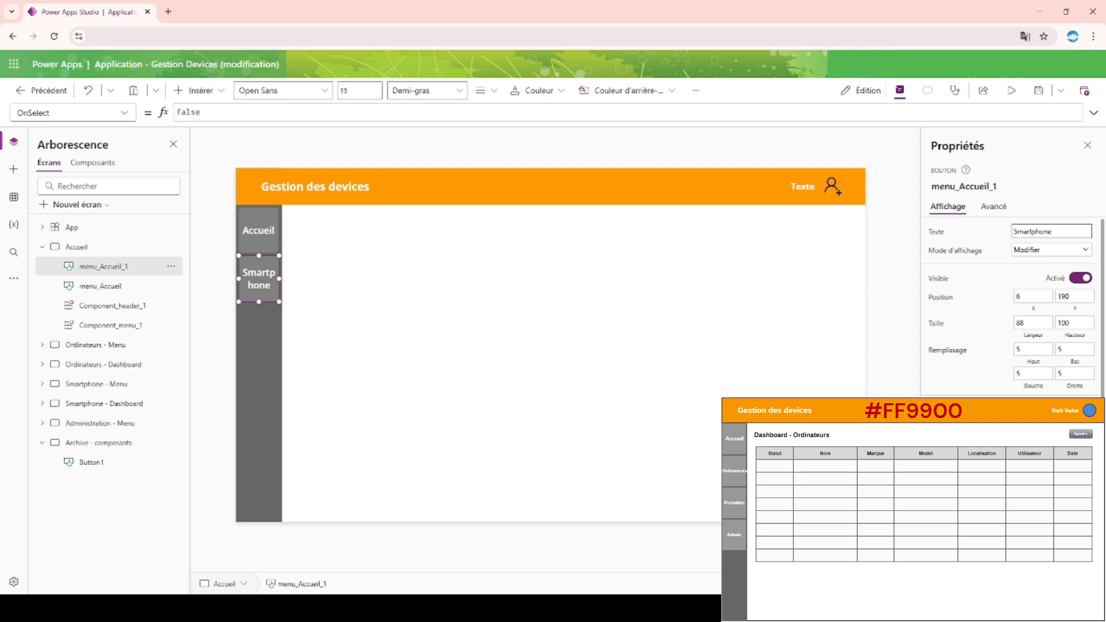
{"action": "key", "text": "BackSpace"}
{"action": "type", "text": "2"}
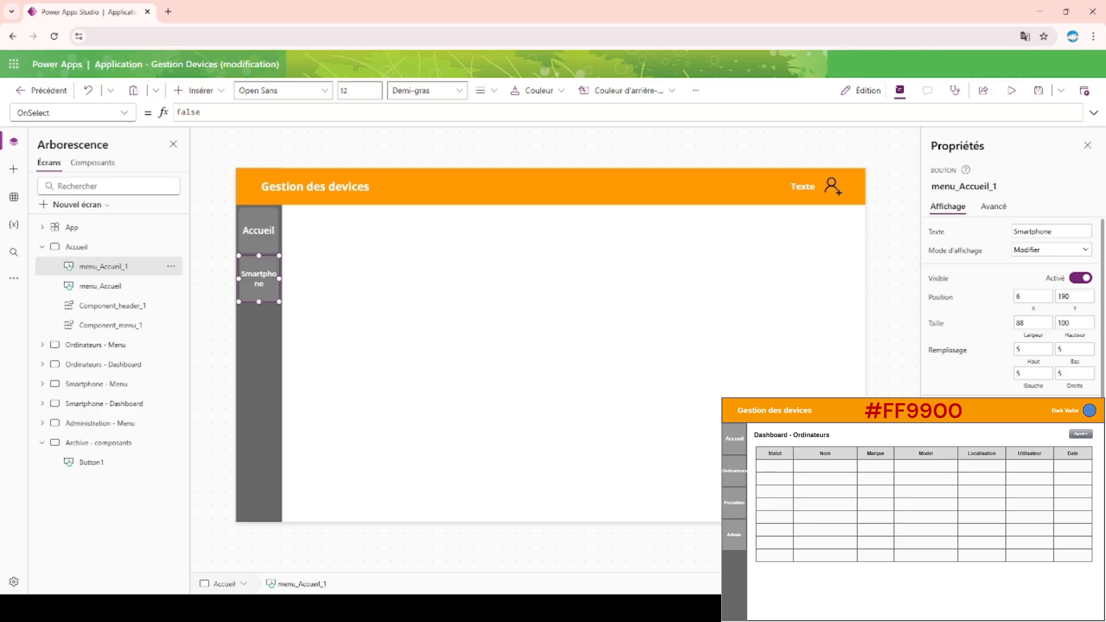
Change the second menu button's text to Portable and set its font size to 14.
{"action": "key", "text": "BackSpace"}
{"action": "type", "text": "0"}
{"action": "key", "text": "BackSpace"}
{"action": "type", "text": "5"}
{"action": "left_click_drag", "start_coordinate": [1060, 234], "coordinate": [1006, 237]}
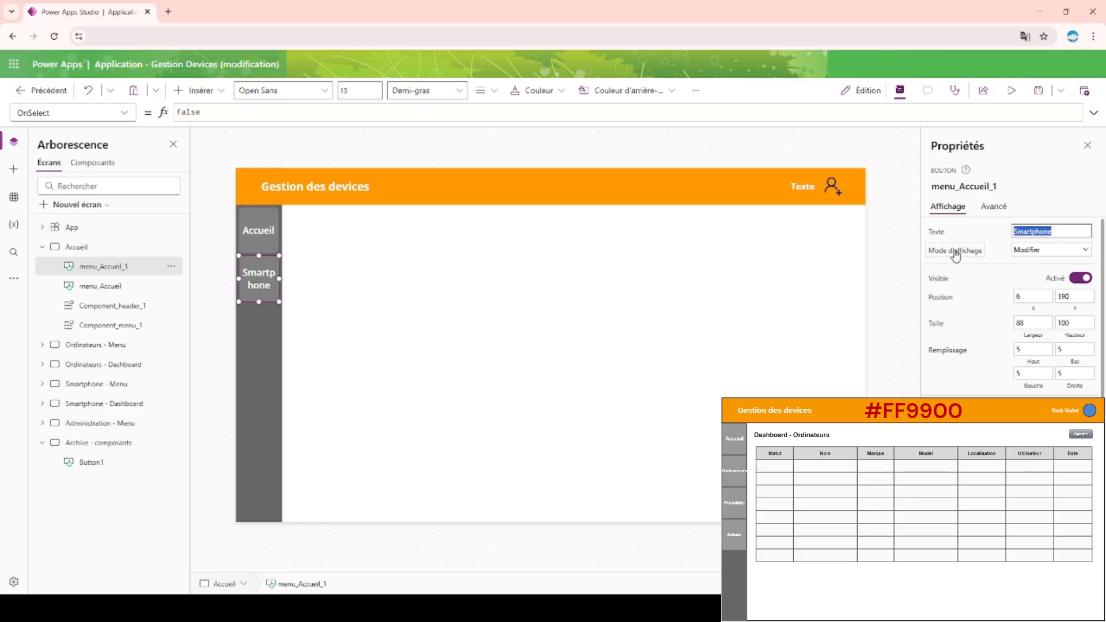
{"action": "type", "text": "Portable"}
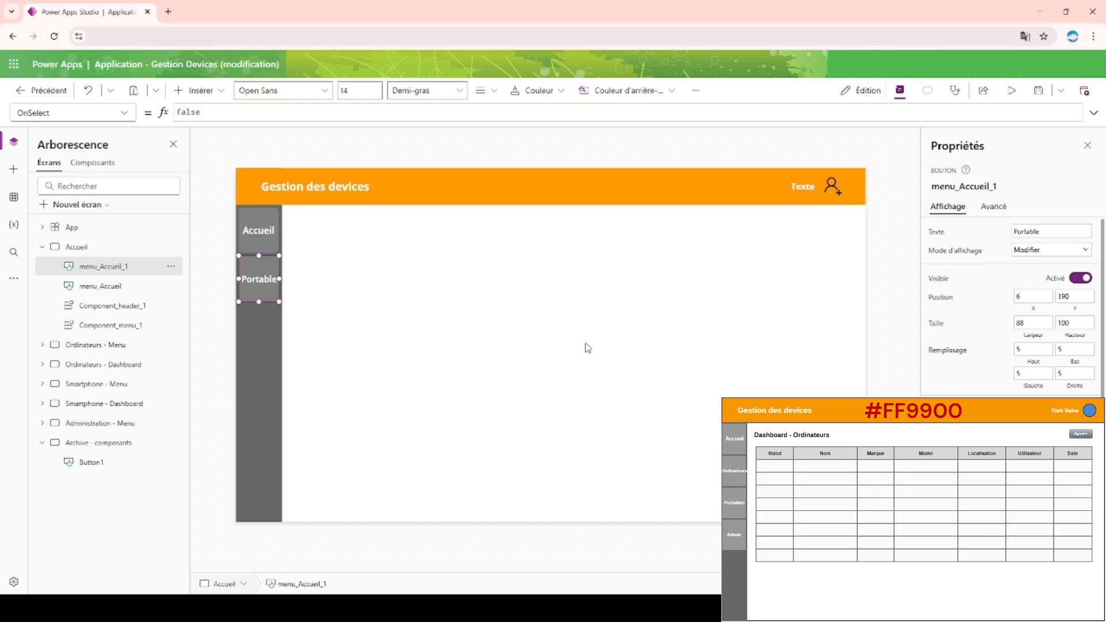
{"action": "left_click", "coordinate": [410, 153]}
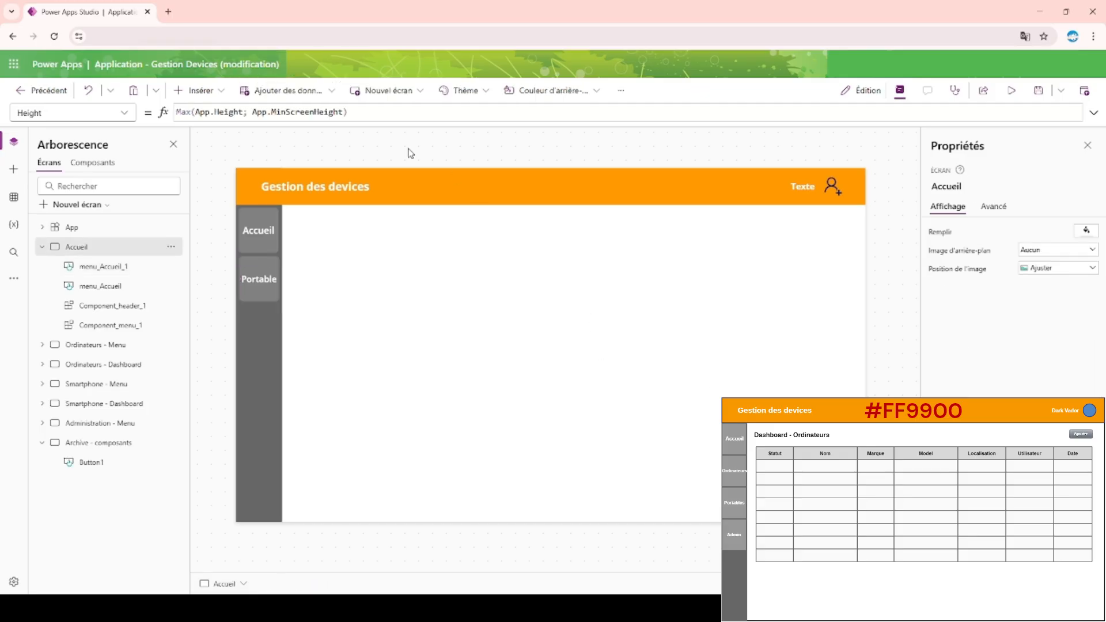
Rename the Portable button in the Accueil screen as menu_portable.
{"action": "left_click", "coordinate": [271, 297]}
{"action": "double_click", "coordinate": [128, 267]}
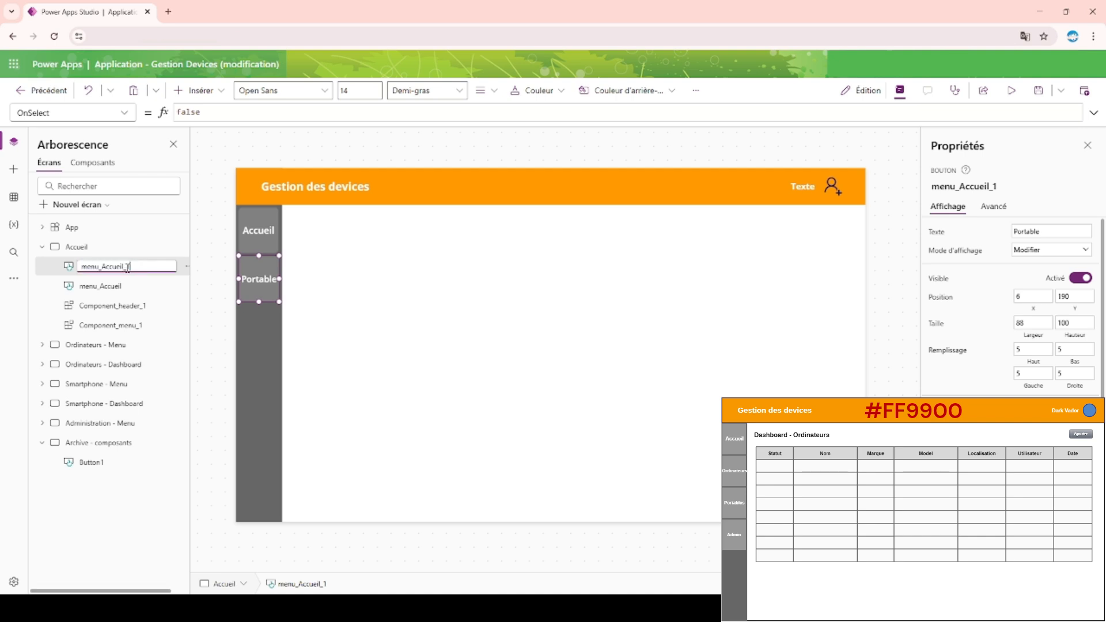
{"action": "key", "text": "BackSpace"}
{"action": "key", "text": "BackSpace"}
{"action": "key", "text": "BackSpace"}
{"action": "key", "text": "BackSpace"}
{"action": "key", "text": "BackSpace"}
{"action": "key", "text": "BackSpace"}
{"action": "type", "text": "portable"}
{"action": "key", "text": "Return"}
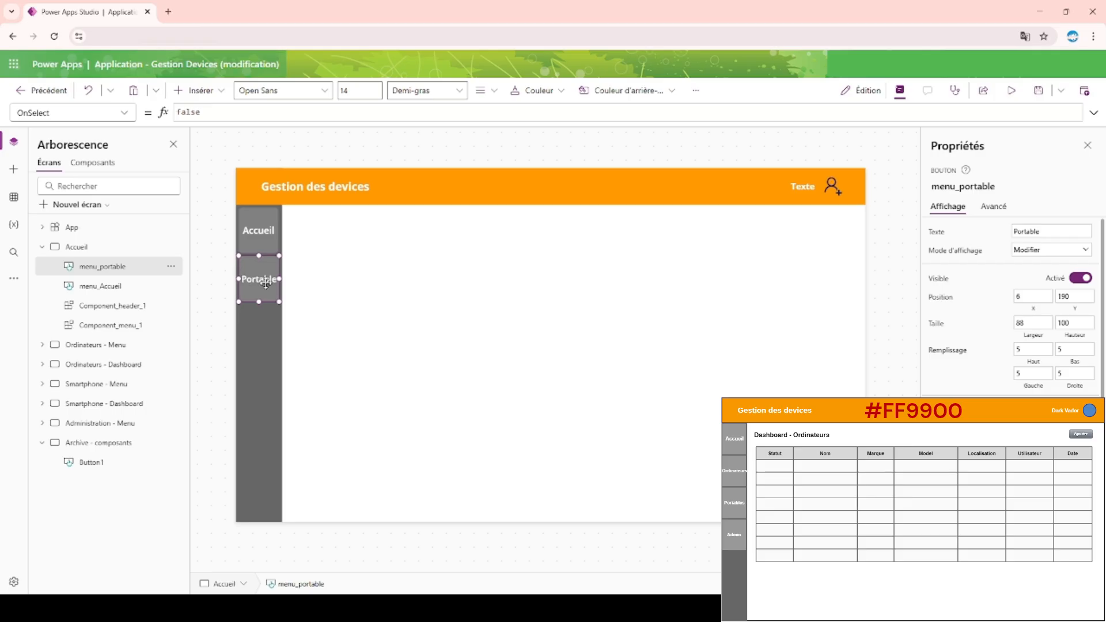
Duplicate the Portable button and place the copy directly beneath it in the menu bar, at X 5 and Y 295.
{"action": "key", "text": "ctrl+c"}
{"action": "key", "text": "ctrl+v"}
{"action": "left_click_drag", "start_coordinate": [266, 283], "coordinate": [256, 318]}
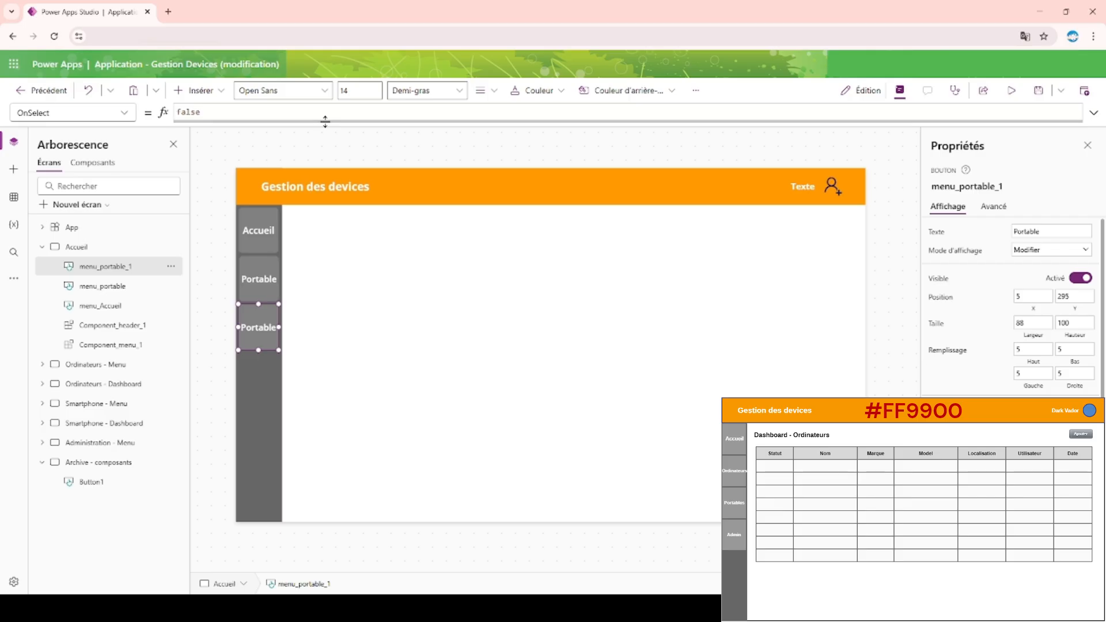
{"action": "left_click", "coordinate": [353, 292]}
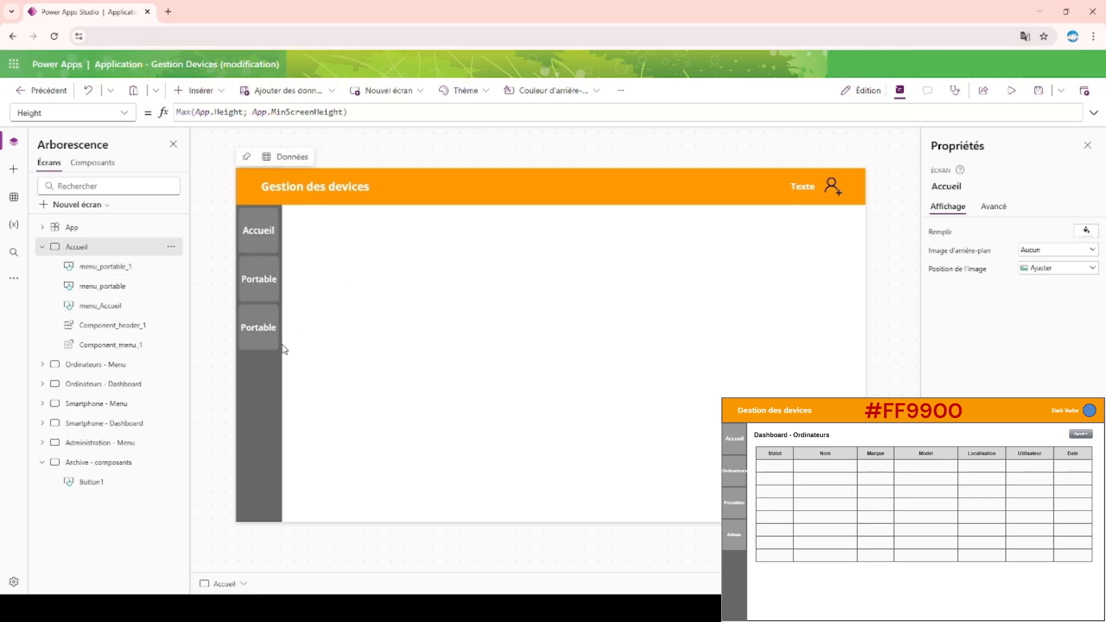
Change the third menu button's text to Ordi.
{"action": "left_click", "coordinate": [253, 344]}
{"action": "left_click", "coordinate": [1057, 233]}
{"action": "left_click_drag", "start_coordinate": [1058, 233], "coordinate": [928, 238]}
{"action": "type", "text": "Ordinateur"}
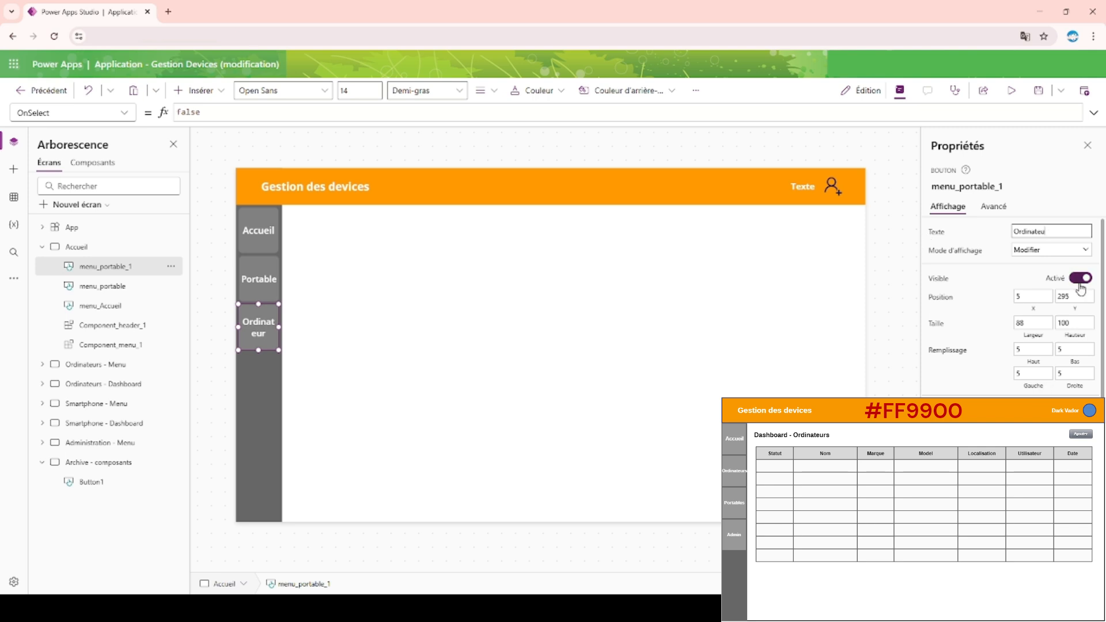
{"action": "key", "text": "BackSpace"}
{"action": "key", "text": "BackSpace"}
{"action": "key", "text": "BackSpace"}
{"action": "left_click", "coordinate": [499, 150]}
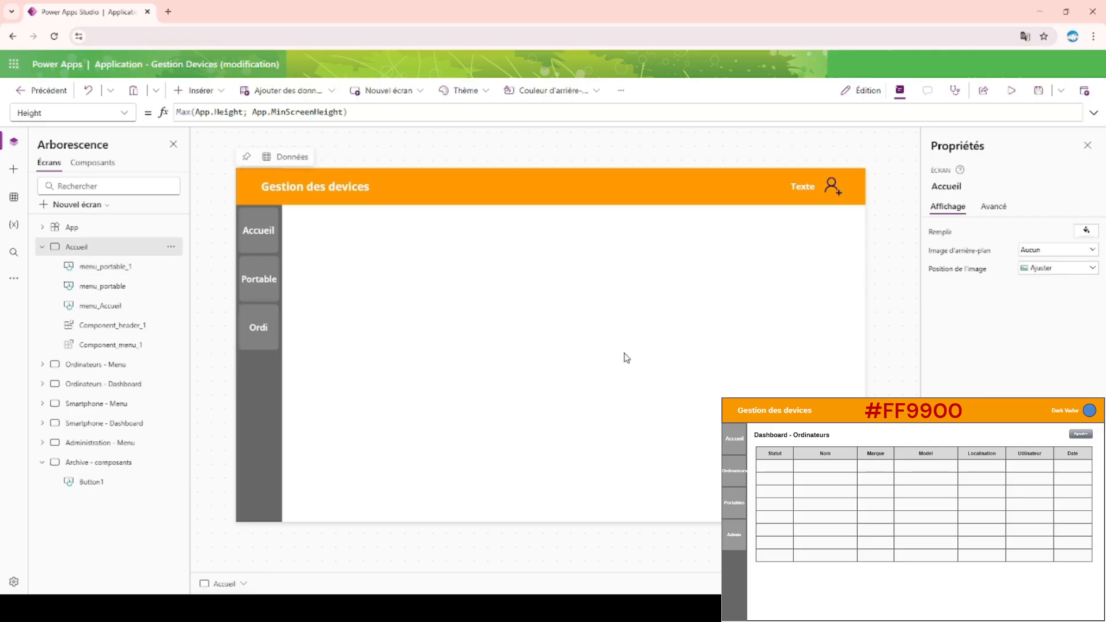
Duplicate the Ordi button and place the copy directly beneath it in the menu bar, at about X 5 and Y 395.
{"action": "left_click", "coordinate": [250, 332]}
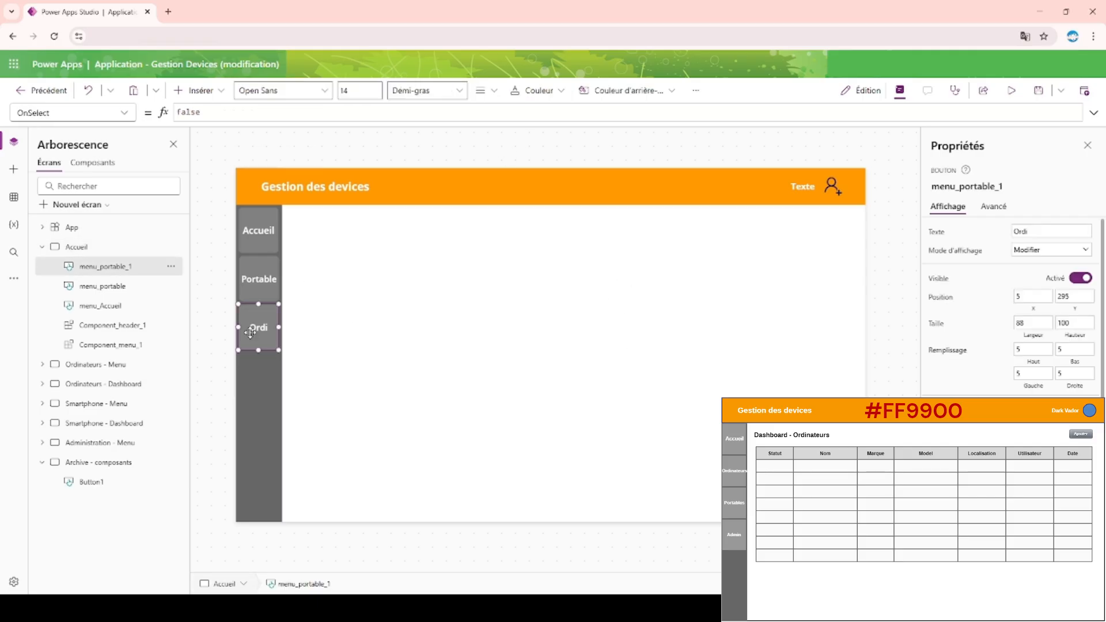
{"action": "key", "text": "ctrl+c"}
{"action": "key", "text": "ctrl+v"}
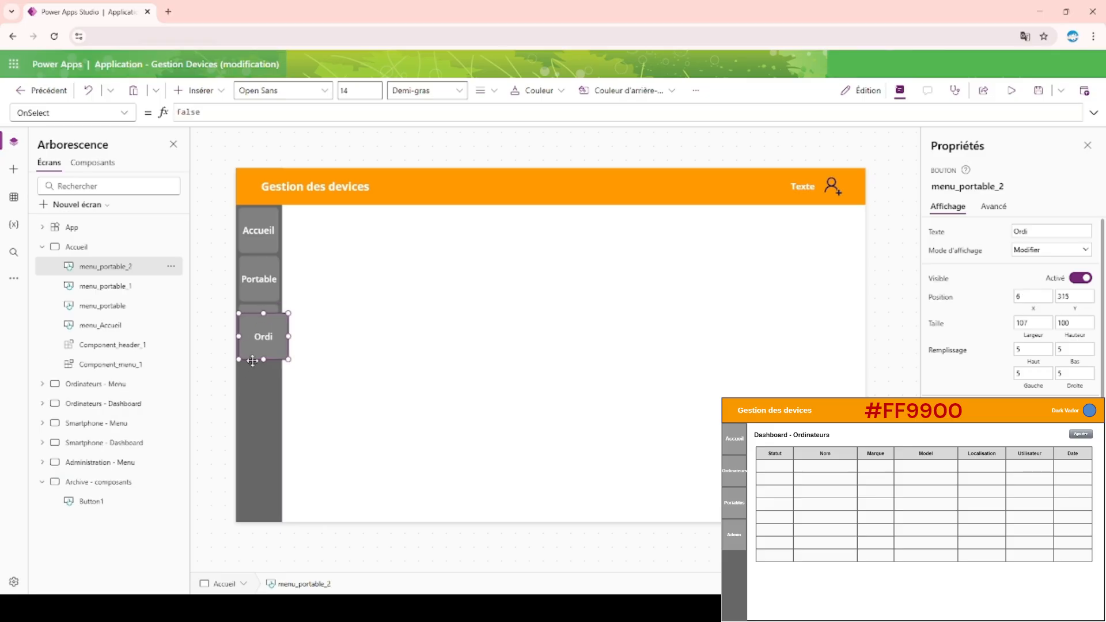
{"action": "key", "text": "Delete"}
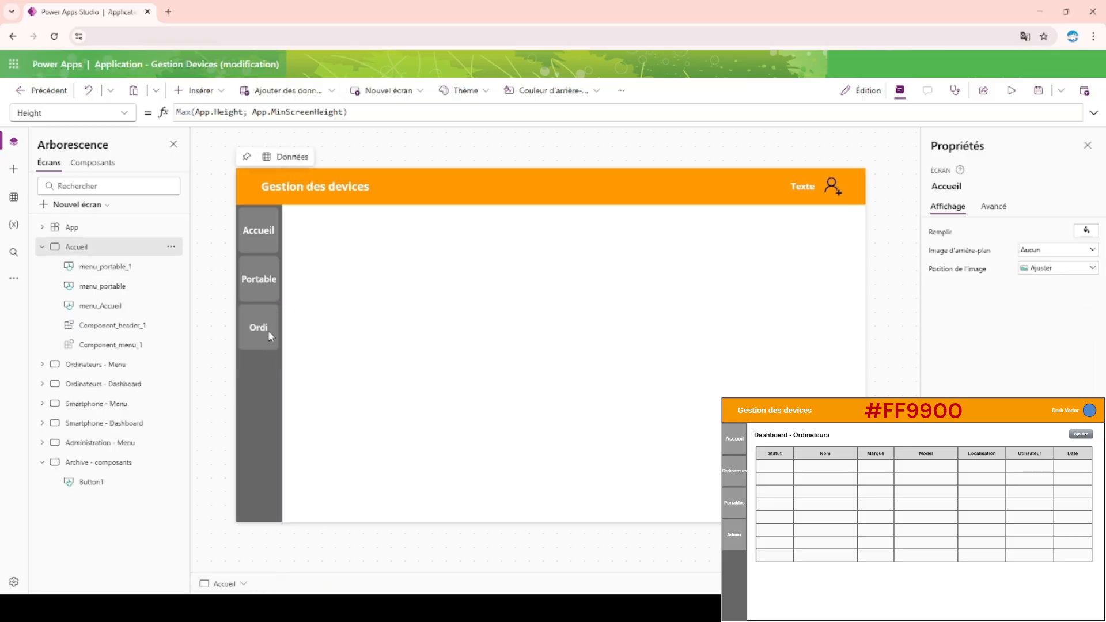
{"action": "left_click", "coordinate": [268, 330]}
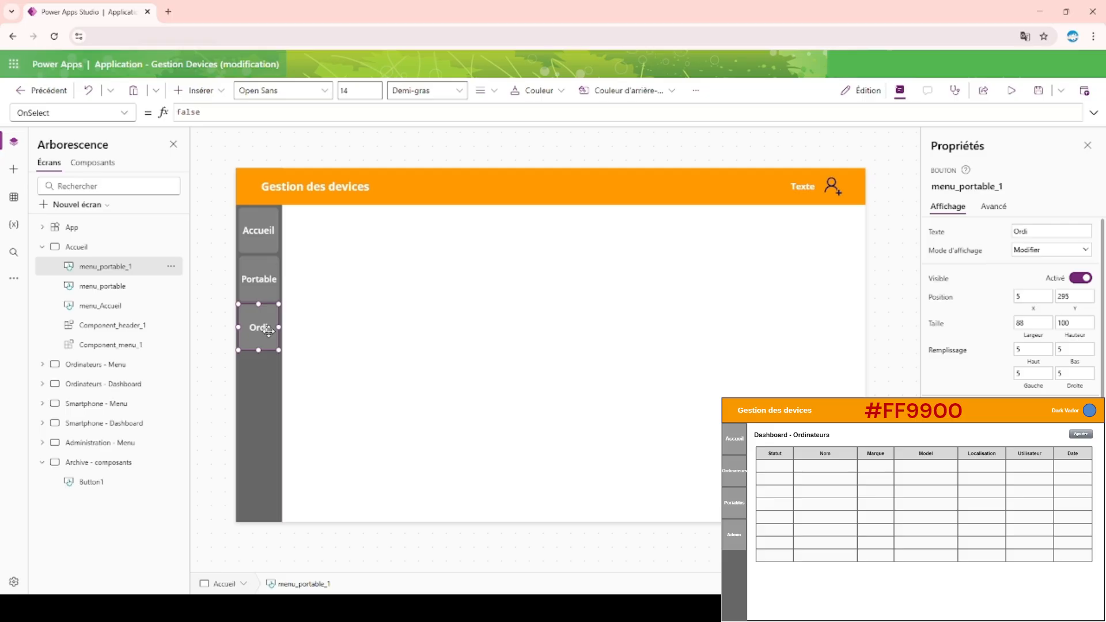
{"action": "key", "text": "ctrl+v"}
{"action": "left_click_drag", "start_coordinate": [269, 331], "coordinate": [258, 371]}
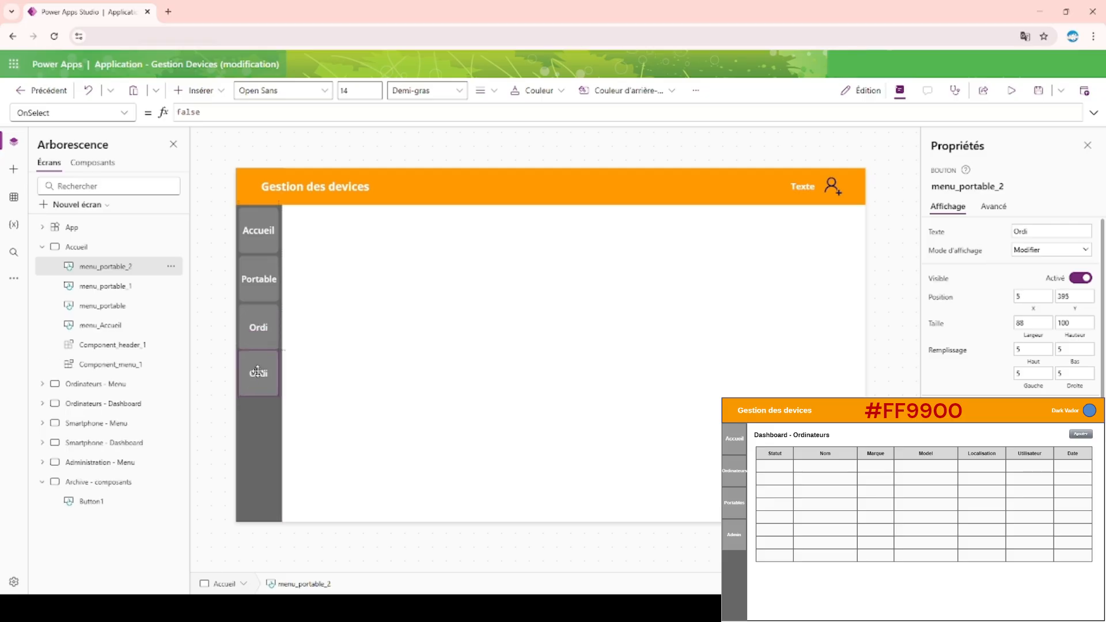
Set the vertical position of the fourth menu button to Y 400.
{"action": "left_click", "coordinate": [1082, 300]}
{"action": "key", "text": "BackSpace"}
{"action": "key", "text": "BackSpace"}
{"action": "key", "text": "BackSpace"}
{"action": "type", "text": "400"}
{"action": "left_click", "coordinate": [359, 143]}
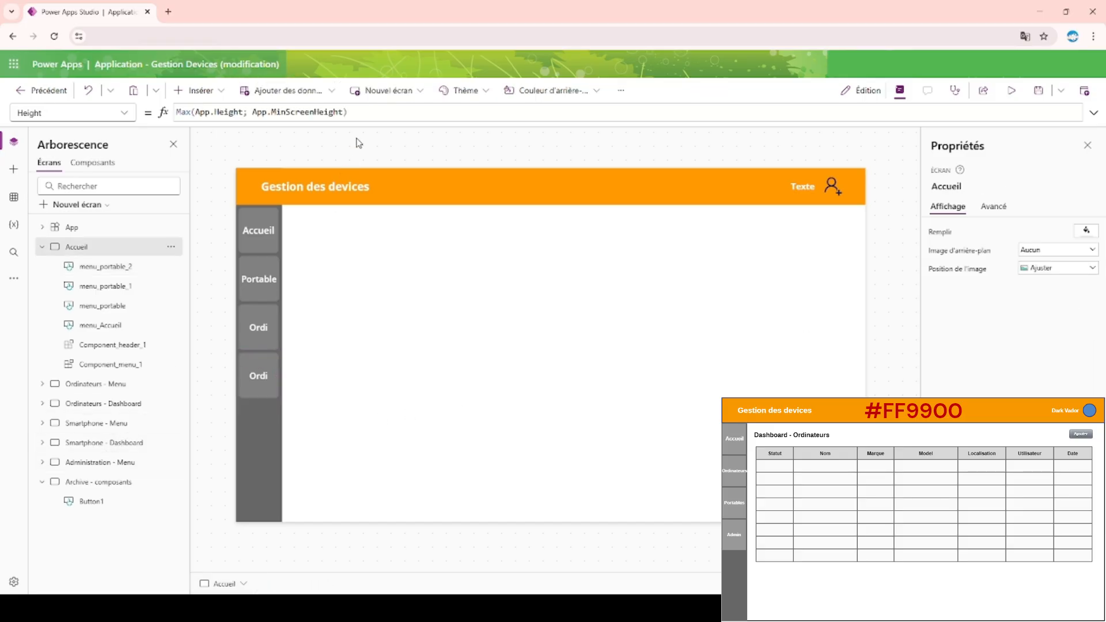
Try placing the fourth menu button at the foot of the menu bar, and undo the move.
{"action": "left_click", "coordinate": [254, 377]}
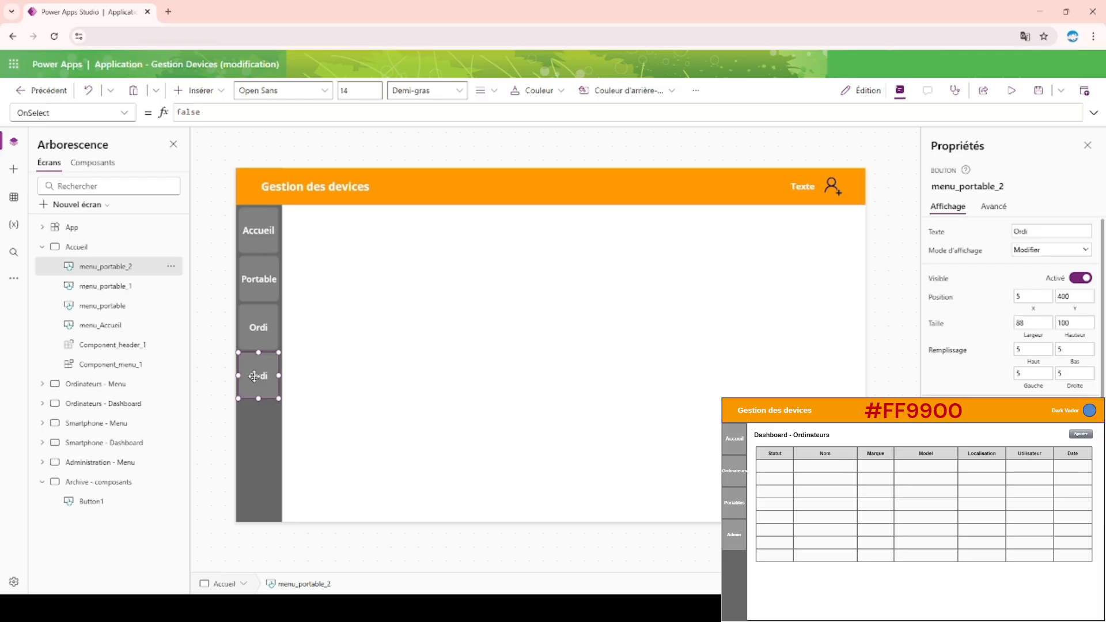
{"action": "left_click_drag", "start_coordinate": [254, 377], "coordinate": [254, 485]}
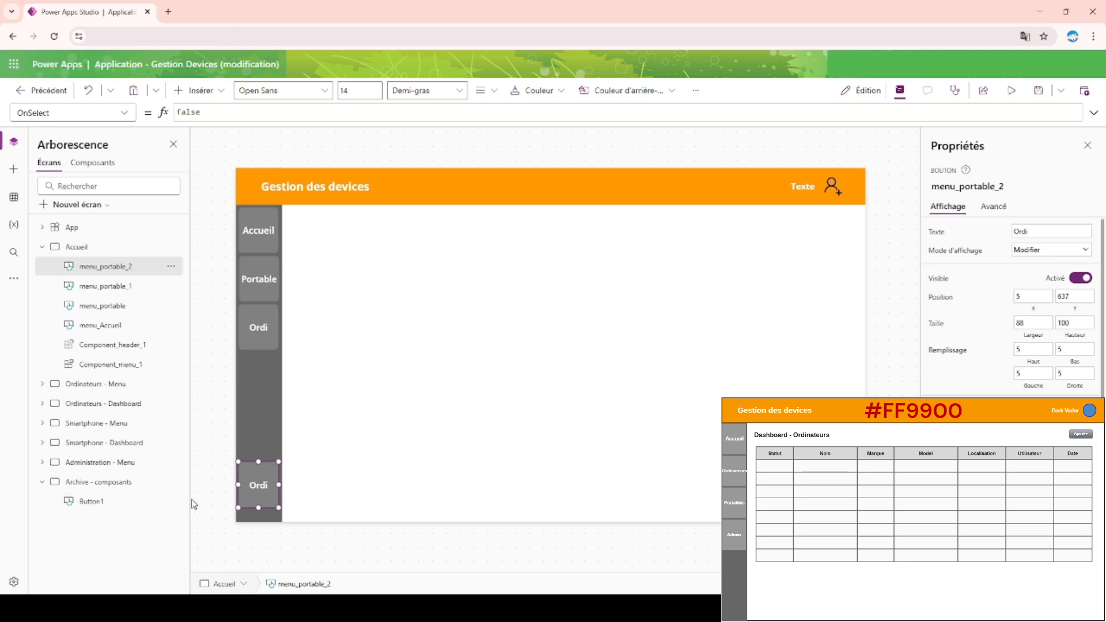
{"action": "key", "text": "ctrl+z"}
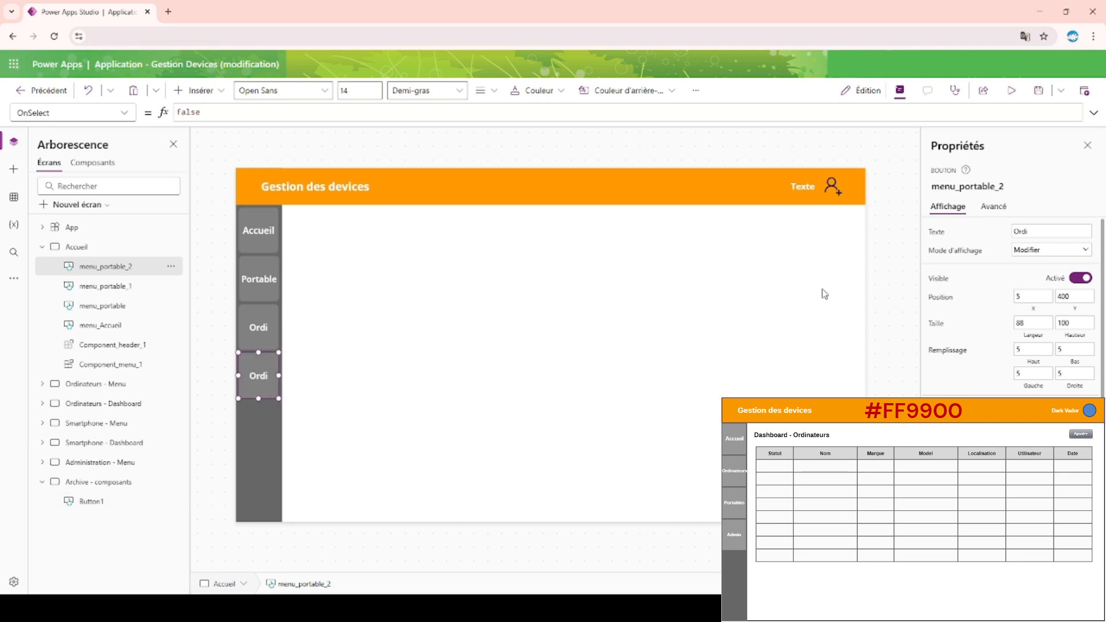
Change the fourth menu button's text to Admin.
{"action": "left_click_drag", "start_coordinate": [1055, 231], "coordinate": [974, 243]}
{"action": "type", "text": "Adminis"}
{"action": "key", "text": "BackSpace"}
{"action": "key", "text": "BackSpace"}
{"action": "key", "text": "BackSpace"}
{"action": "left_click", "coordinate": [396, 140]}
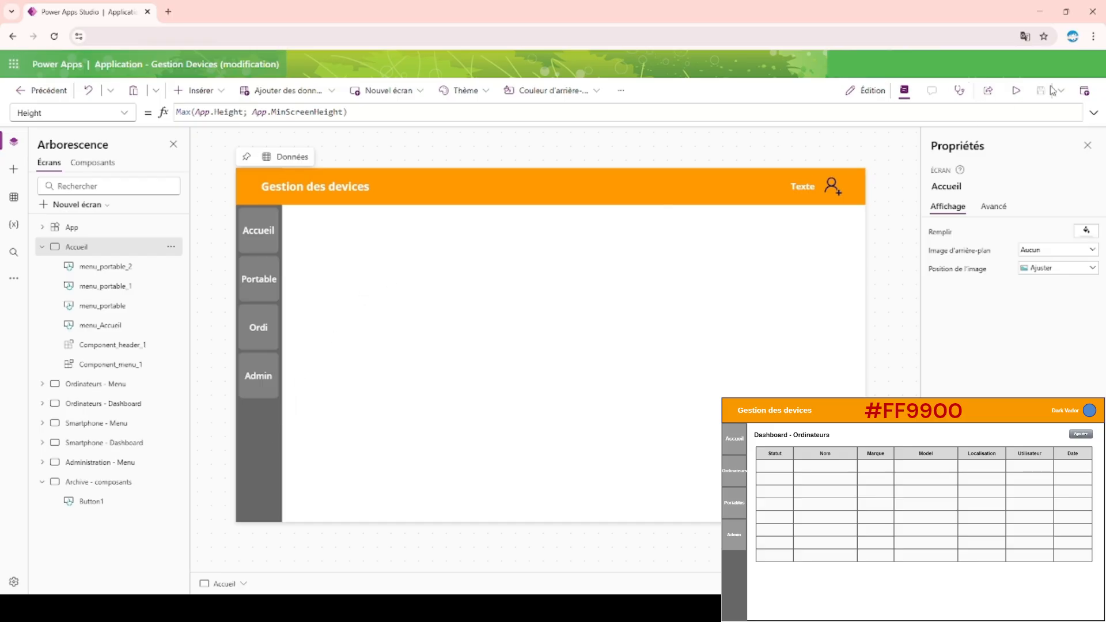
Preview the Accueil screen to check all four menu buttons, and return to the editor with the screen's controls listed.
{"action": "left_click", "coordinate": [1014, 93]}
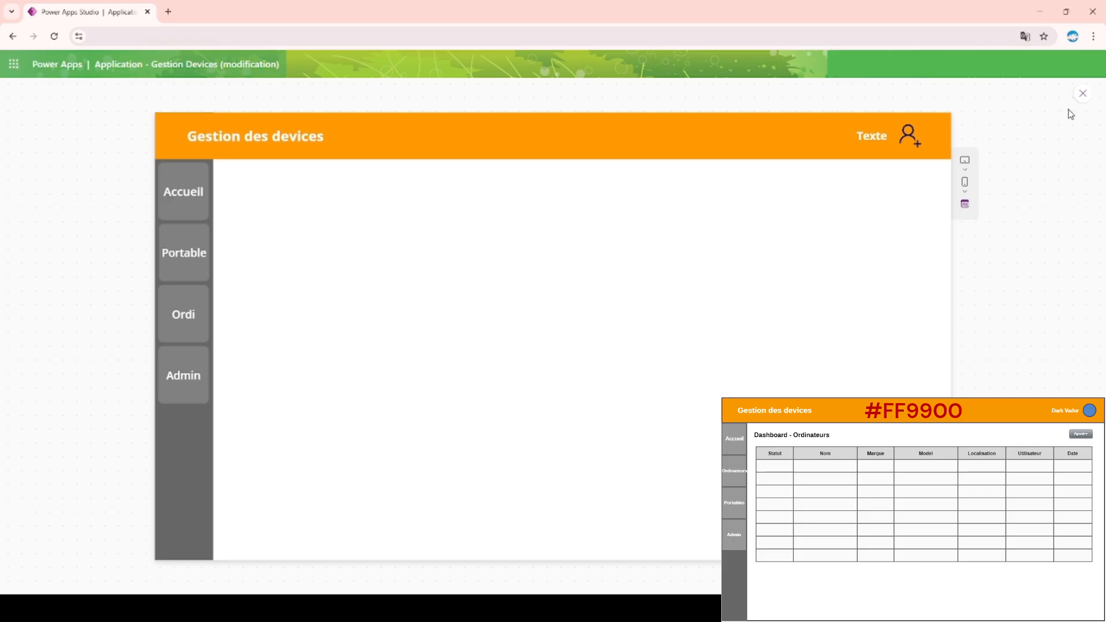
{"action": "left_click", "coordinate": [1081, 95]}
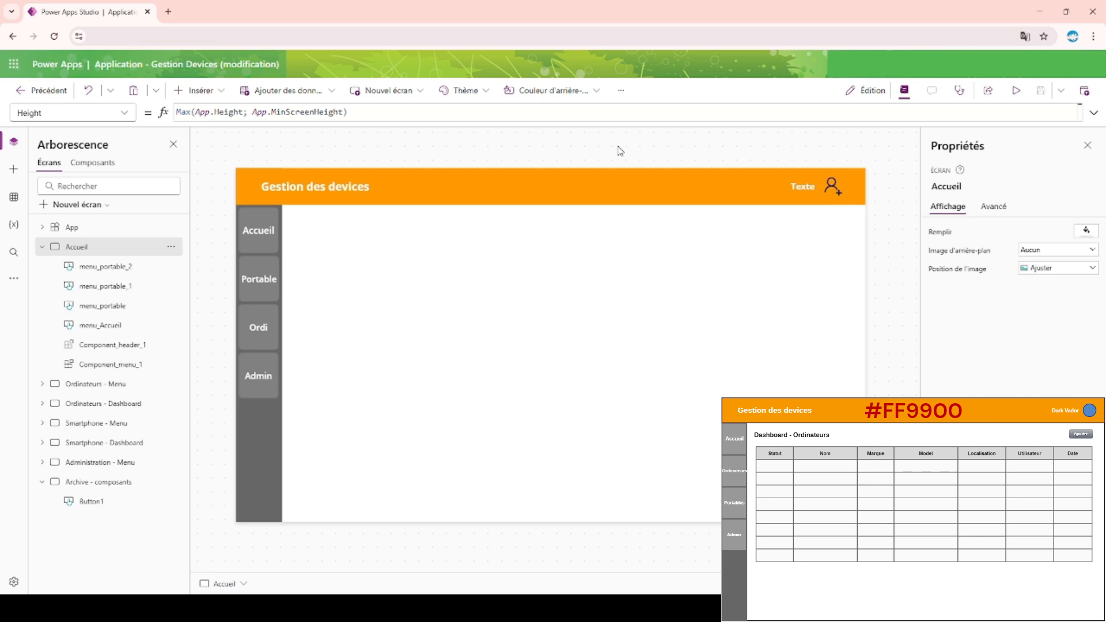
{"action": "left_click", "coordinate": [42, 247]}
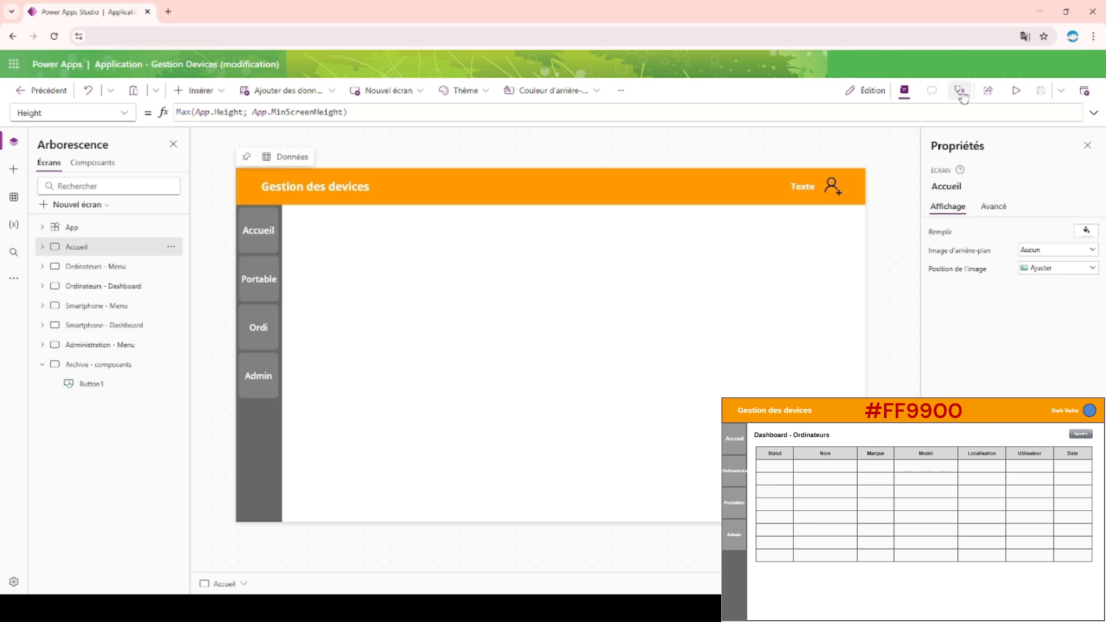
{"action": "left_click", "coordinate": [1016, 91]}
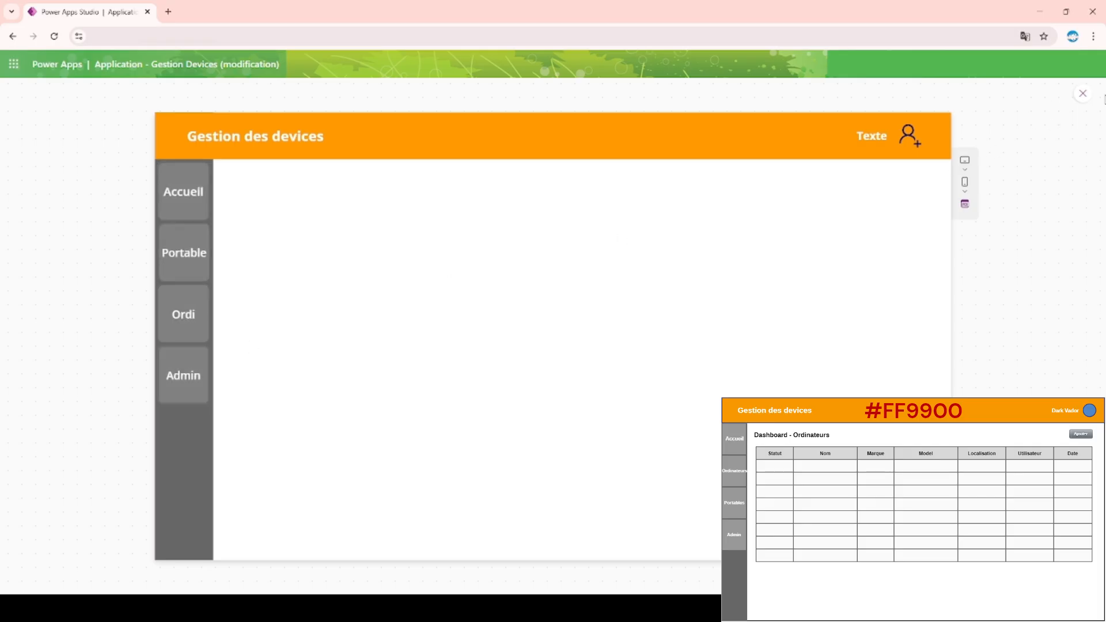
{"action": "left_click", "coordinate": [1083, 93]}
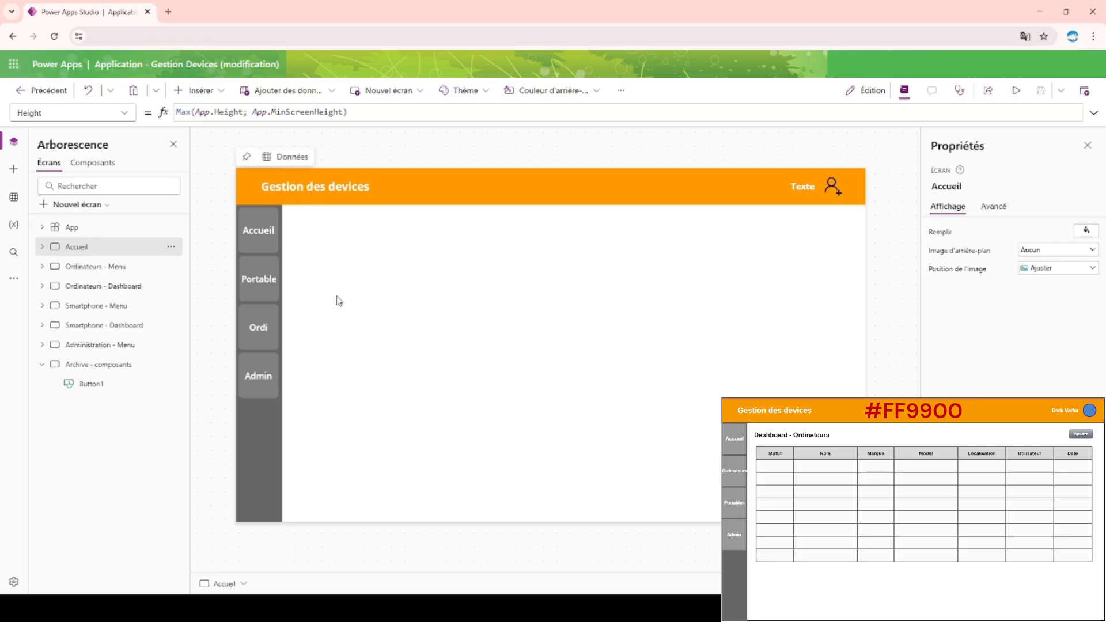
{"action": "left_click", "coordinate": [44, 247]}
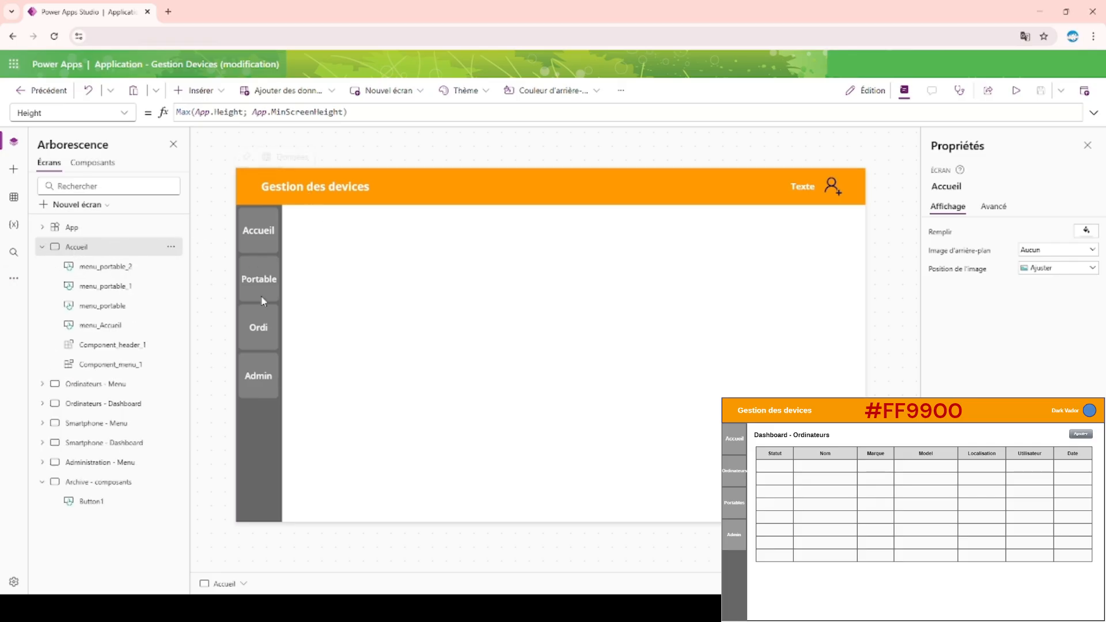
Replace the OnSelect formula of the menu_Accueil button with a Navigate call that targets the Accueil screen.
{"action": "left_click", "coordinate": [254, 234]}
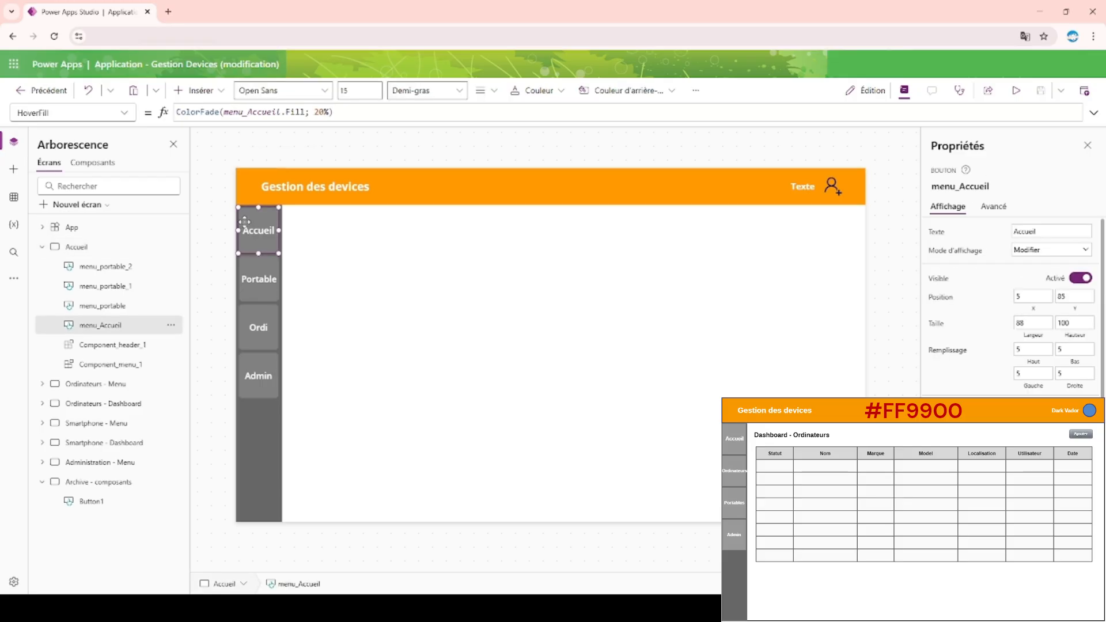
{"action": "left_click", "coordinate": [990, 208]}
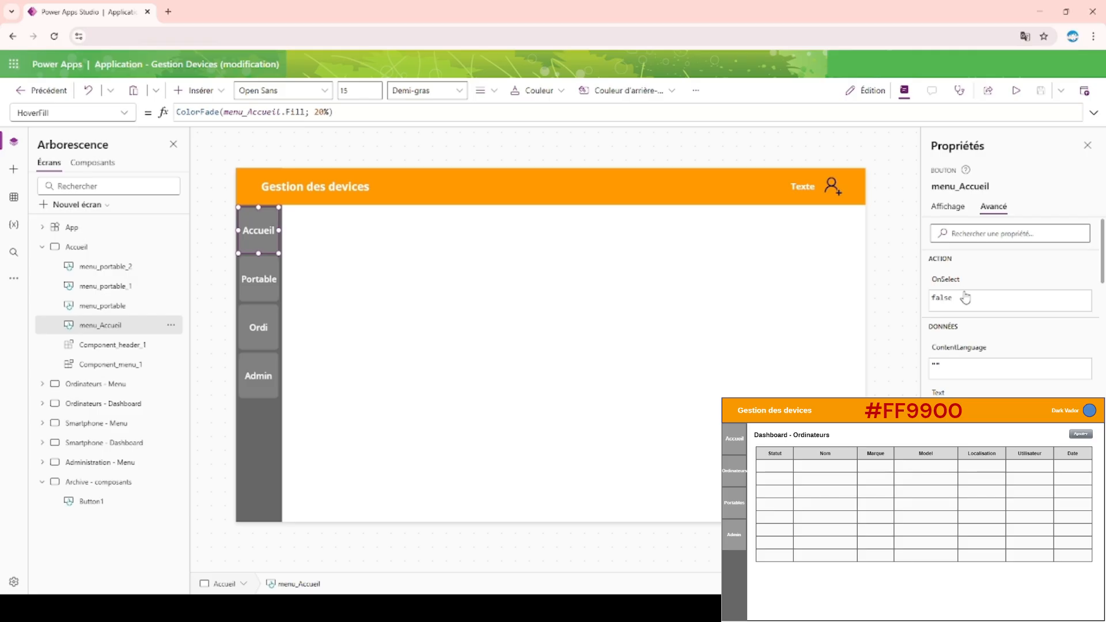
{"action": "left_click", "coordinate": [946, 298]}
{"action": "double_click", "coordinate": [192, 114]}
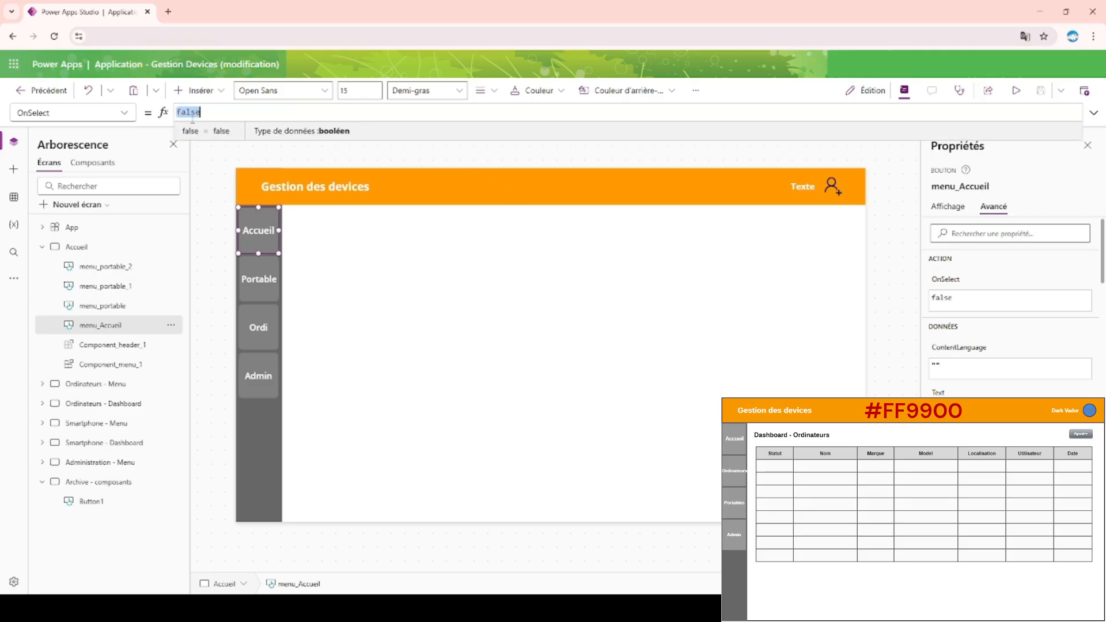
{"action": "type", "text": "Navi"}
{"action": "key", "text": "Tab"}
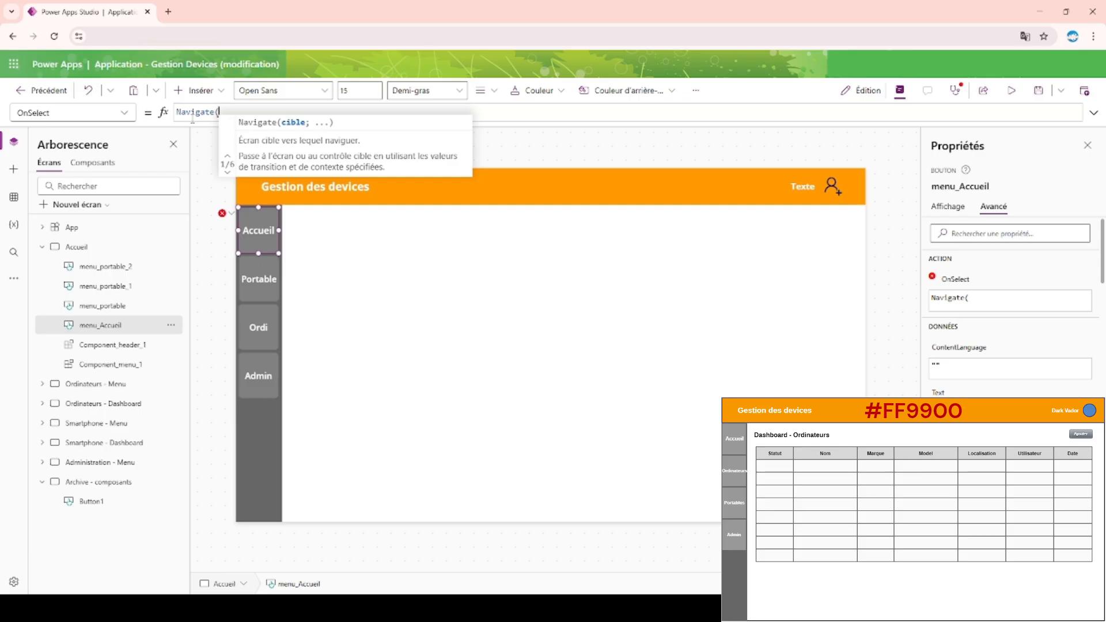
{"action": "type", "text": "Acc"}
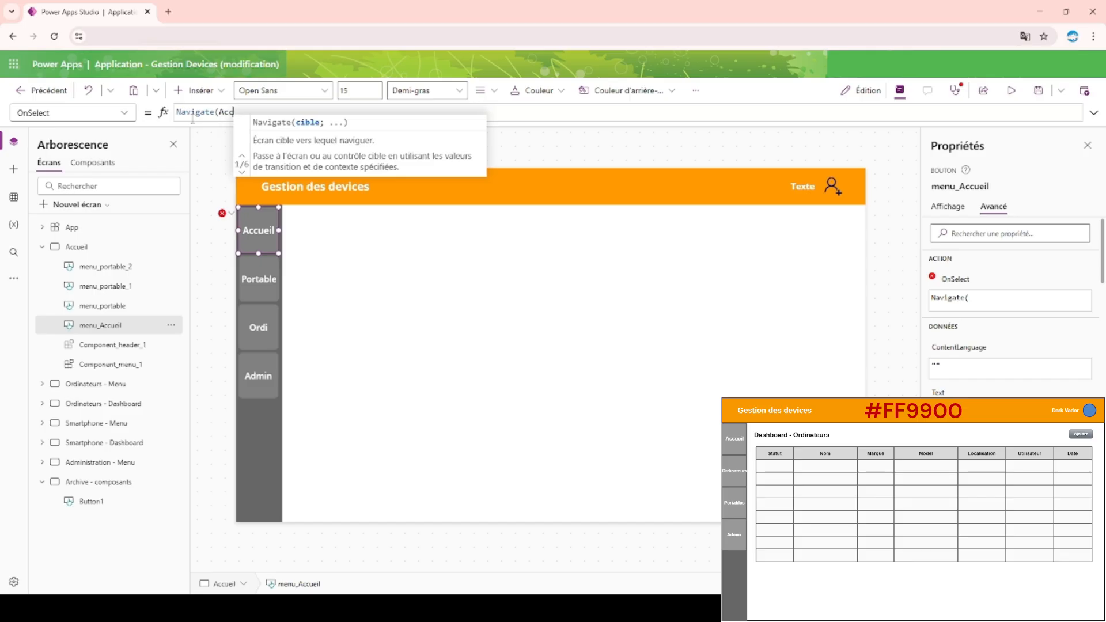
{"action": "key", "text": "Down"}
{"action": "key", "text": "Tab"}
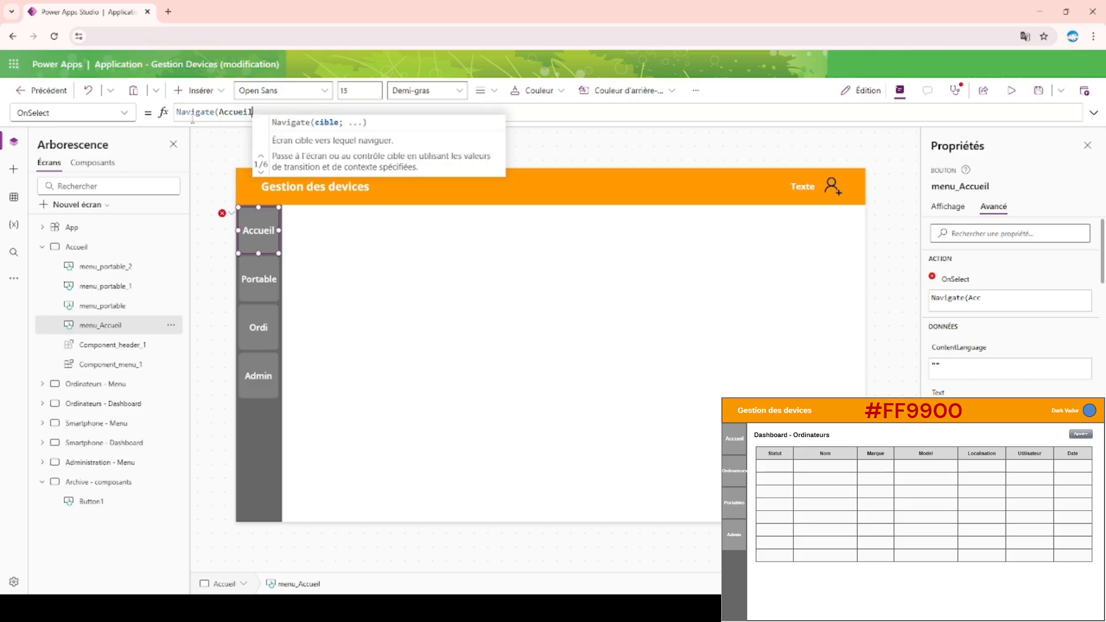
Complete menu_Accueil's OnSelect formula as Navigate(Accueil; Transition.None).
{"action": "type", "text": ";"}
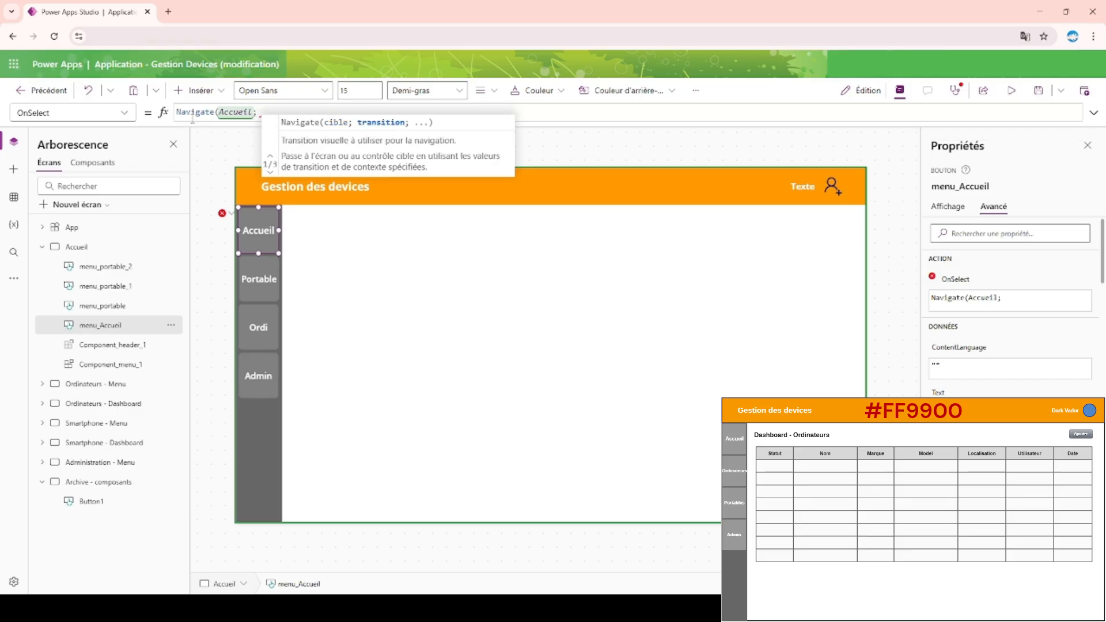
{"action": "type", "text": " trans"}
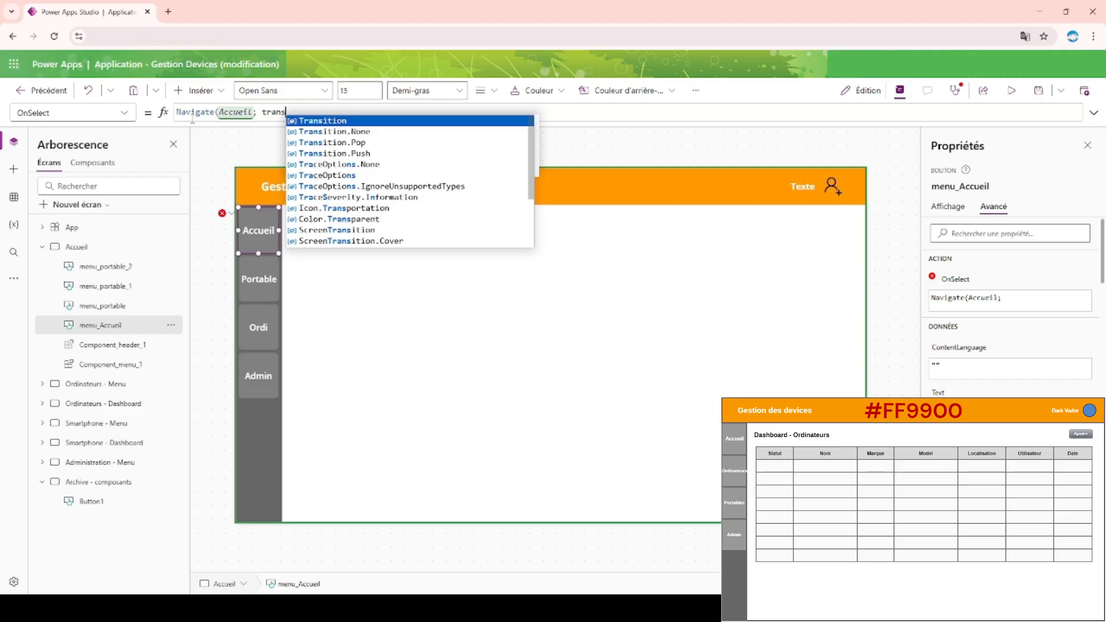
{"action": "key", "text": "Down"}
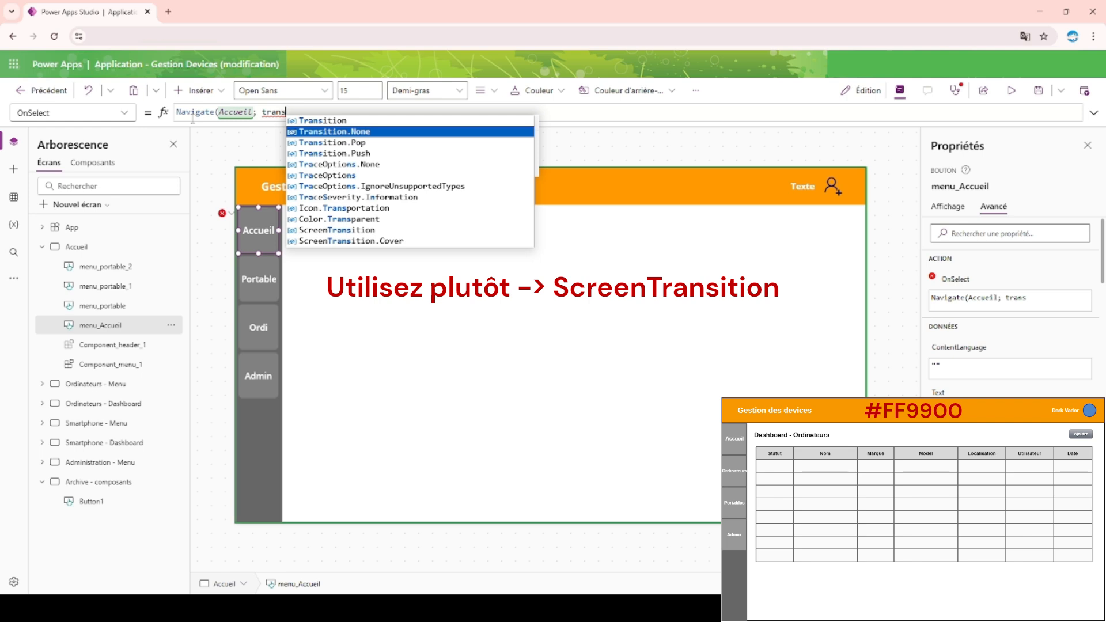
{"action": "key", "text": "Tab"}
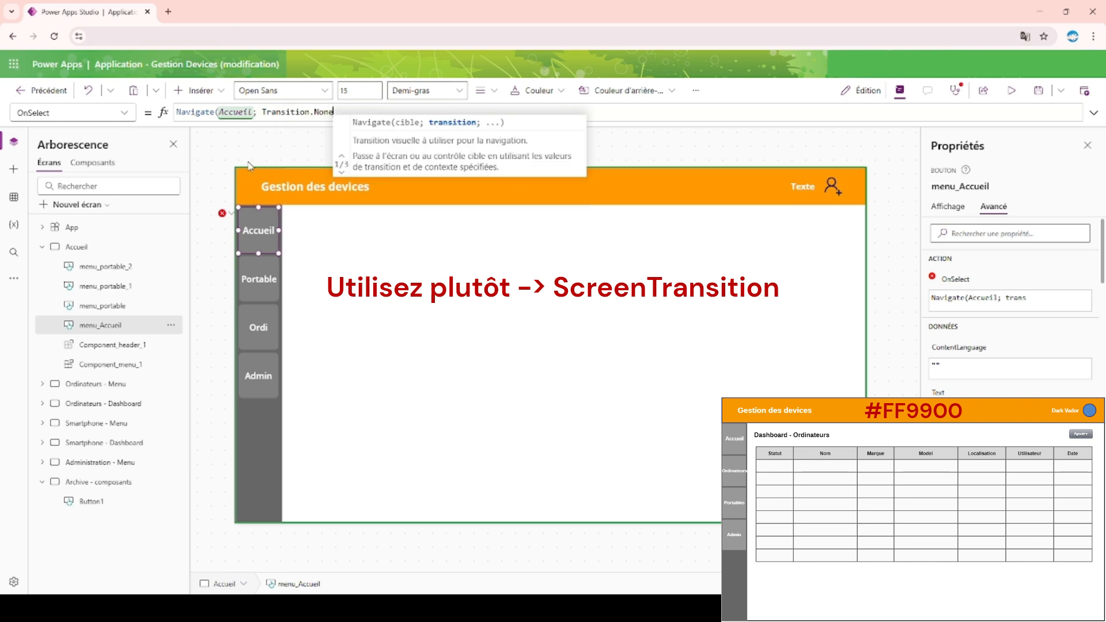
{"action": "left_click", "coordinate": [326, 111]}
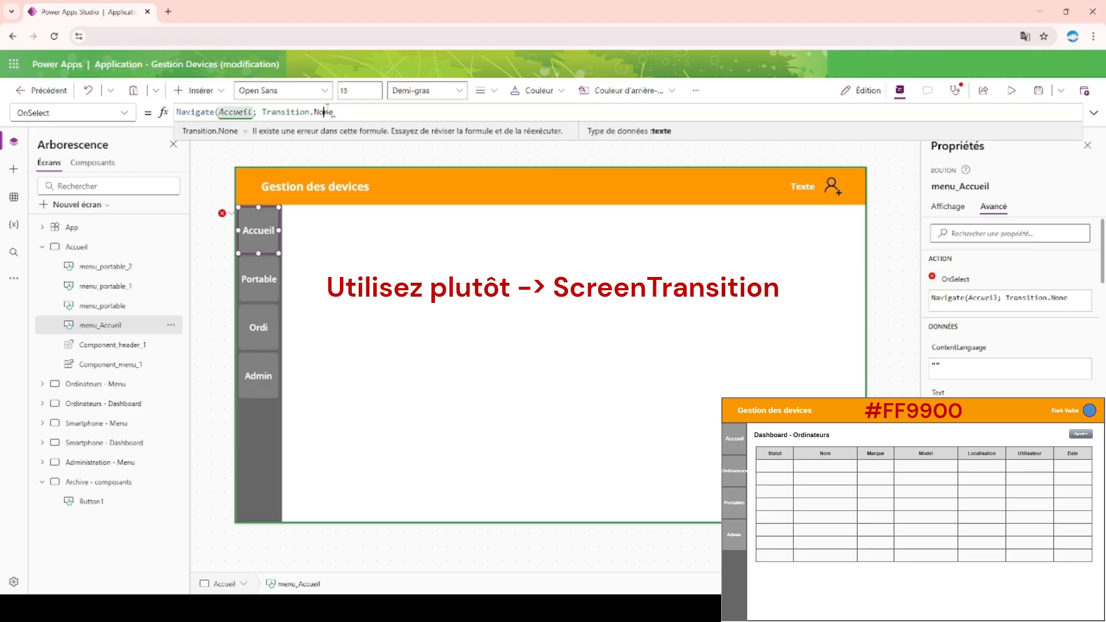
{"action": "double_click", "coordinate": [345, 108]}
{"action": "key", "text": "Right"}
{"action": "type", "text": ")="}
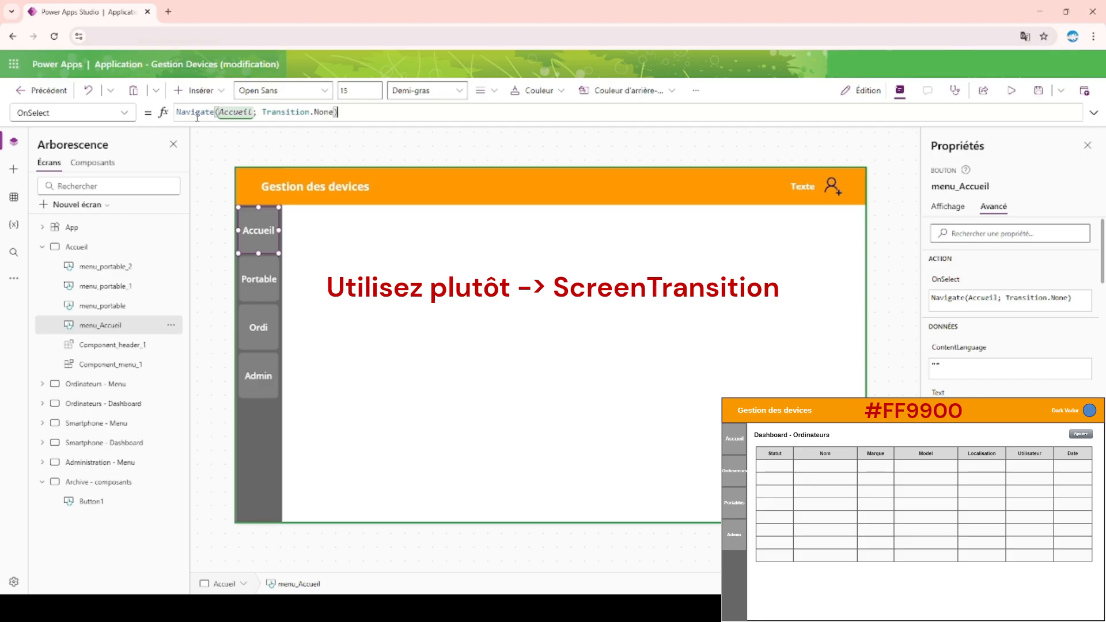
Copy the Accueil button's Navigate formula into the Portable button's OnSelect and change its target to 'Ordinateurs - Menu'.
{"action": "key", "text": "ctrl+a"}
{"action": "key", "text": "ctrl+c"}
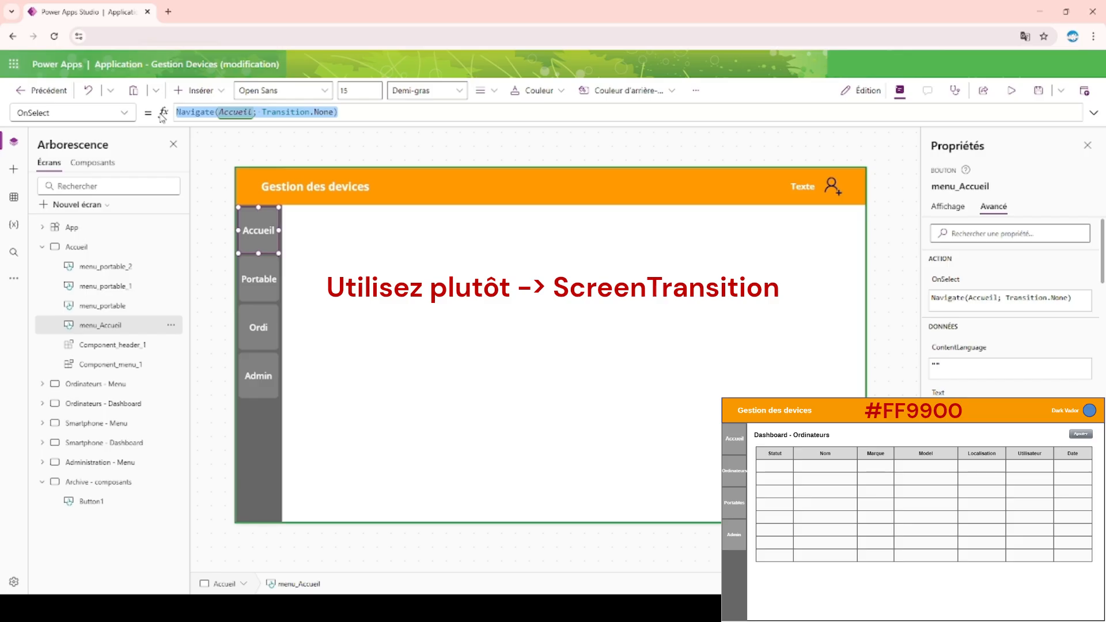
{"action": "left_click", "coordinate": [253, 278]}
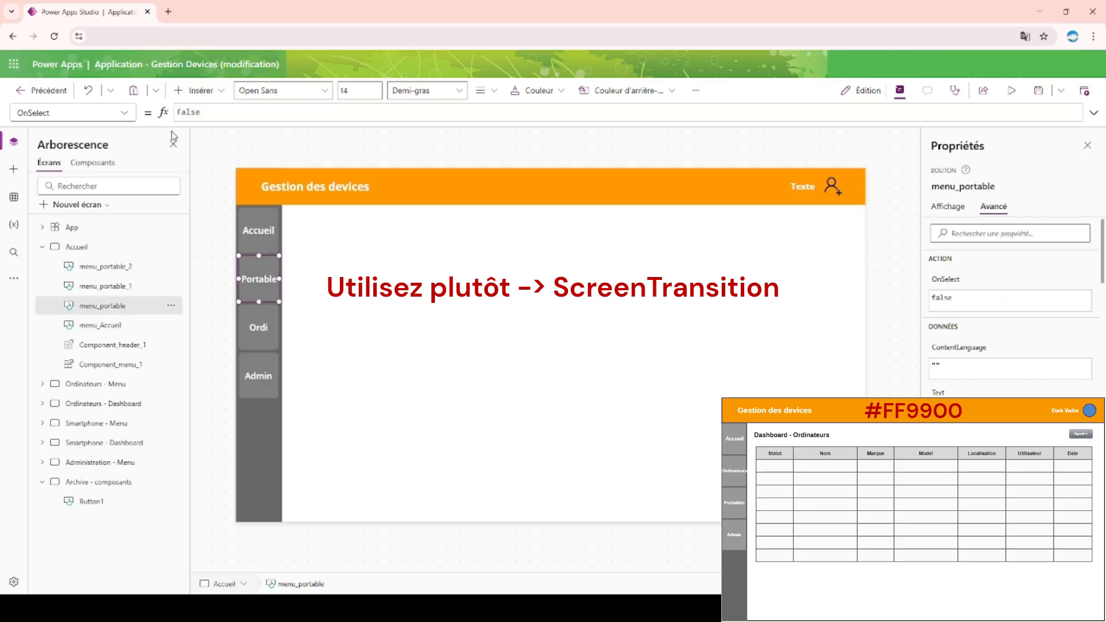
{"action": "left_click", "coordinate": [947, 280]}
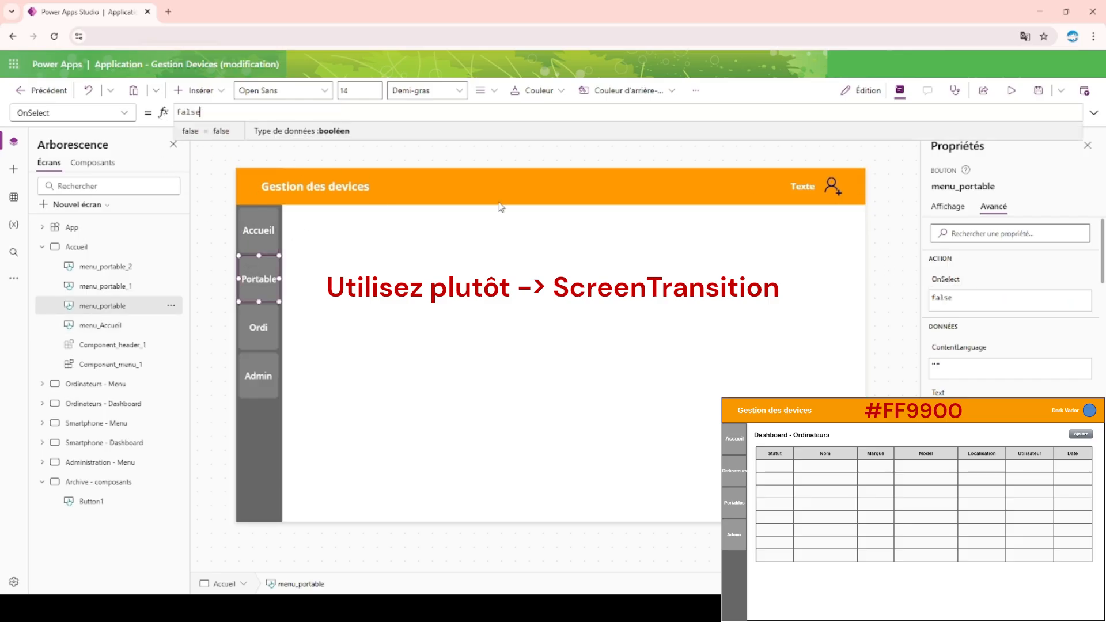
{"action": "key", "text": "ctrl+a"}
{"action": "key", "text": "ctrl+v"}
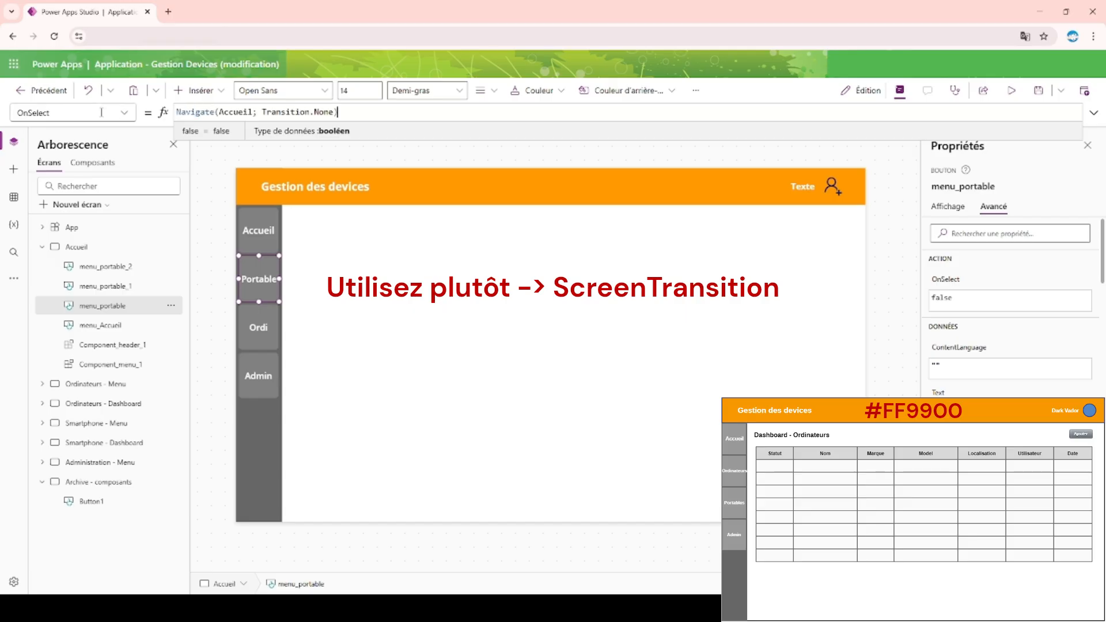
{"action": "double_click", "coordinate": [234, 112]}
{"action": "type", "text": "Ordi"}
{"action": "key", "text": "Down"}
{"action": "key", "text": "Return"}
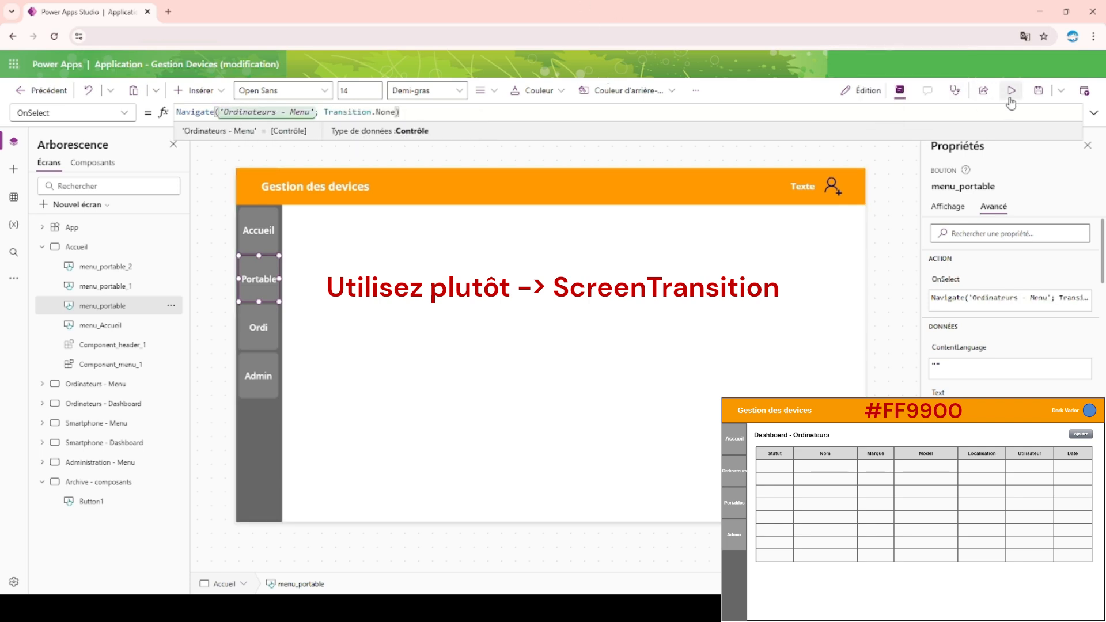
Preview the app, test the Portable button's navigation, and return to the editor.
{"action": "left_click", "coordinate": [1012, 91]}
{"action": "left_click", "coordinate": [190, 259]}
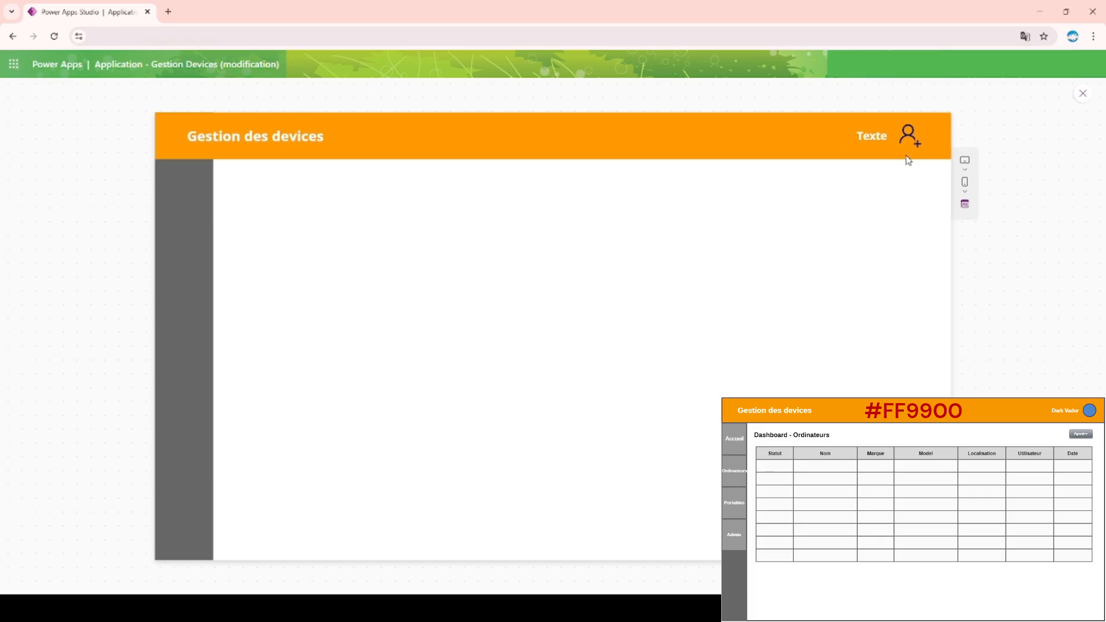
{"action": "left_click", "coordinate": [1079, 94]}
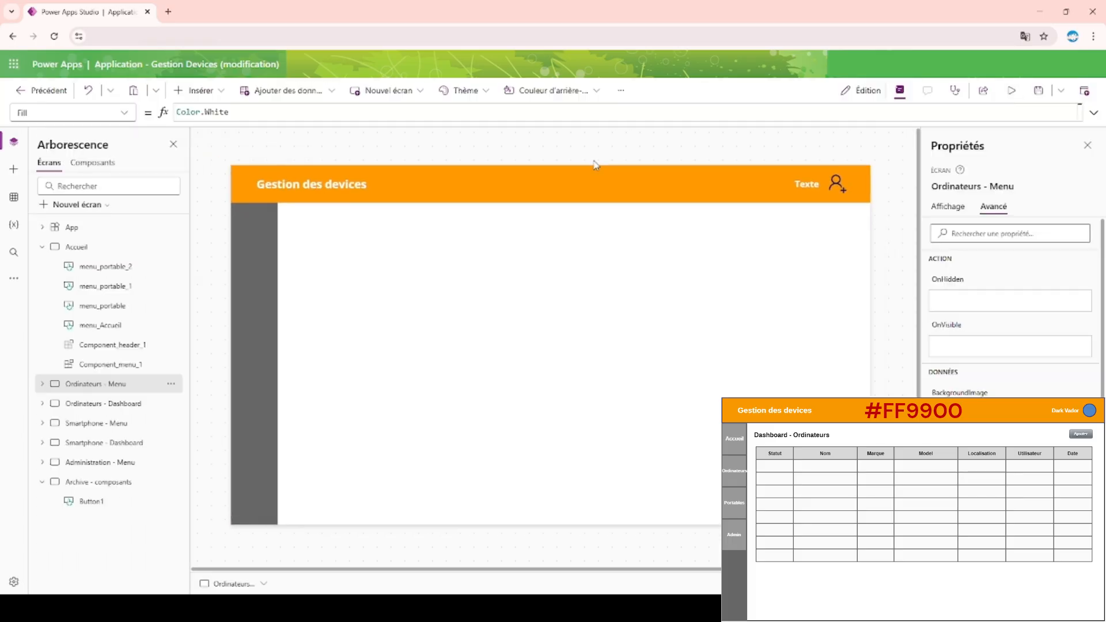
Change the transition in the Portable button's OnSelect formula to Transition.Pop.
{"action": "left_click", "coordinate": [121, 287]}
{"action": "left_click", "coordinate": [265, 281]}
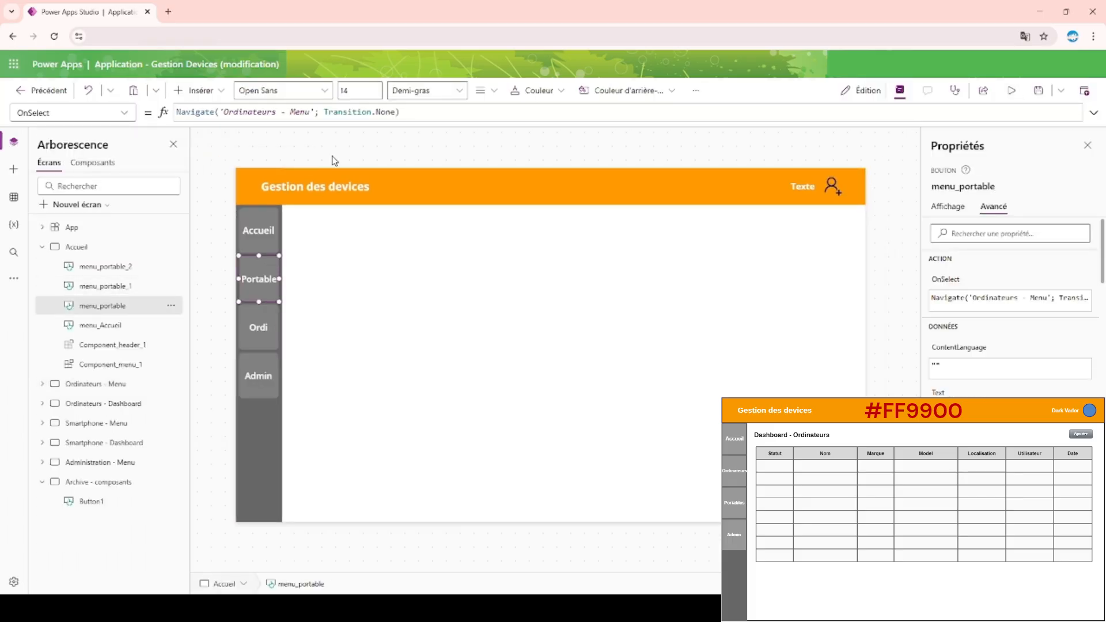
{"action": "double_click", "coordinate": [383, 112]}
{"action": "key", "text": "BackSpace"}
{"action": "key", "text": "Down"}
{"action": "key", "text": "Return"}
Preview the app to test the Portable button with the Pop transition, and return to the Accueil screen in the editor.
{"action": "left_click", "coordinate": [1011, 92]}
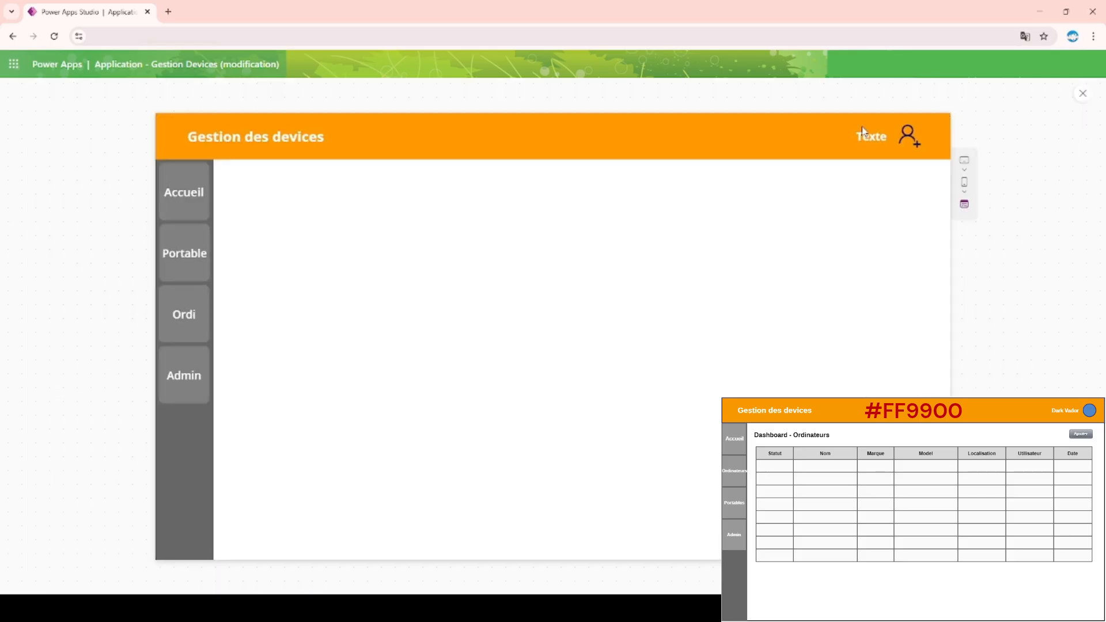
{"action": "left_click", "coordinate": [188, 254]}
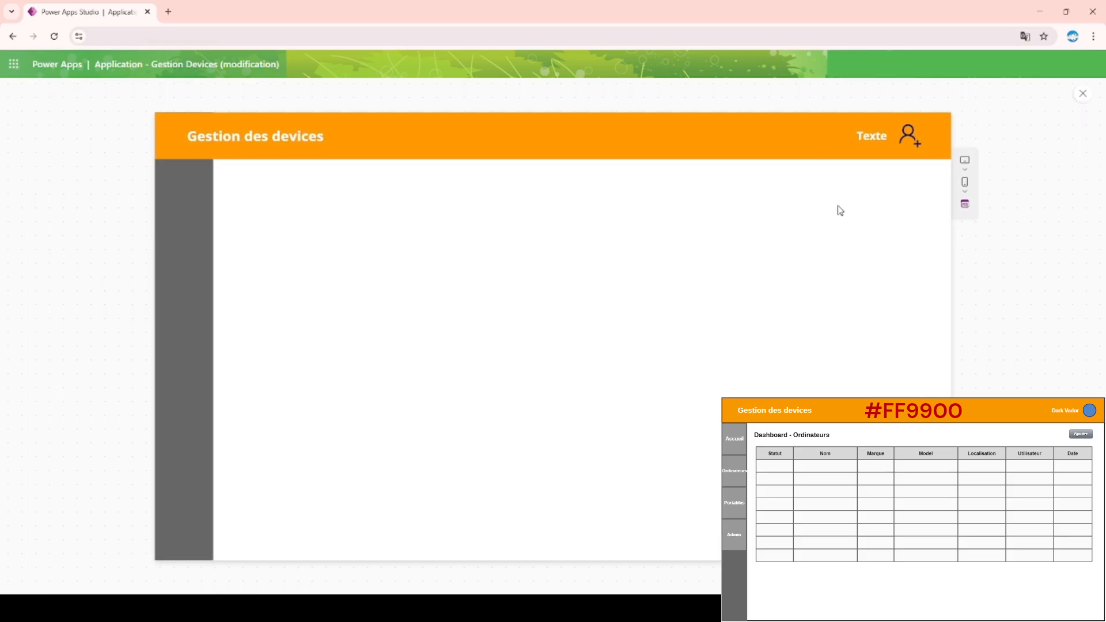
{"action": "left_click", "coordinate": [1083, 97]}
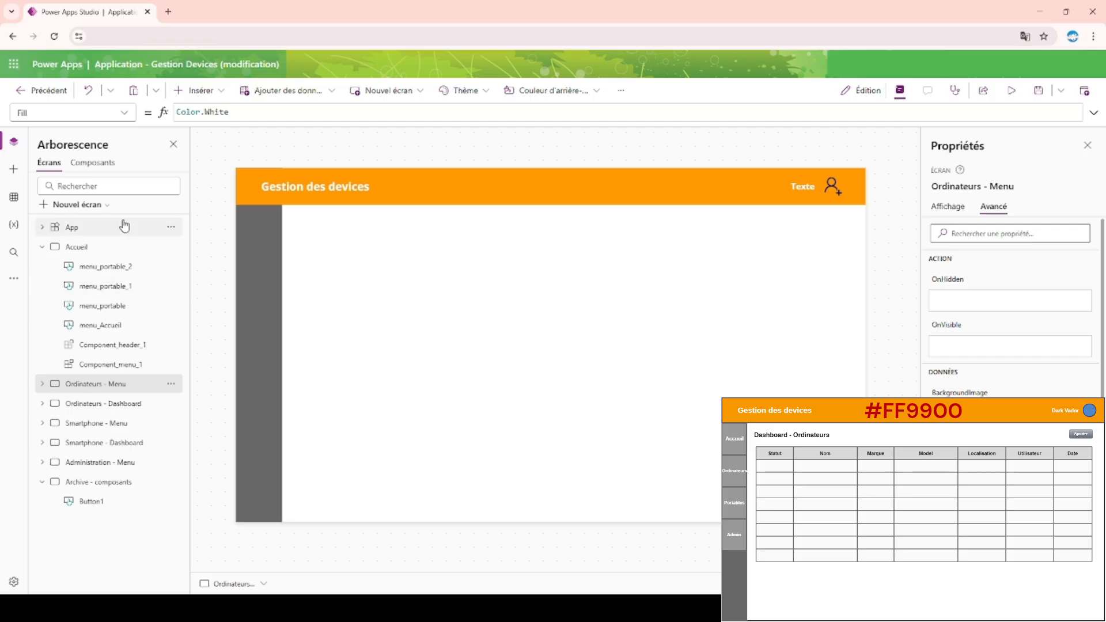
{"action": "left_click", "coordinate": [222, 91]}
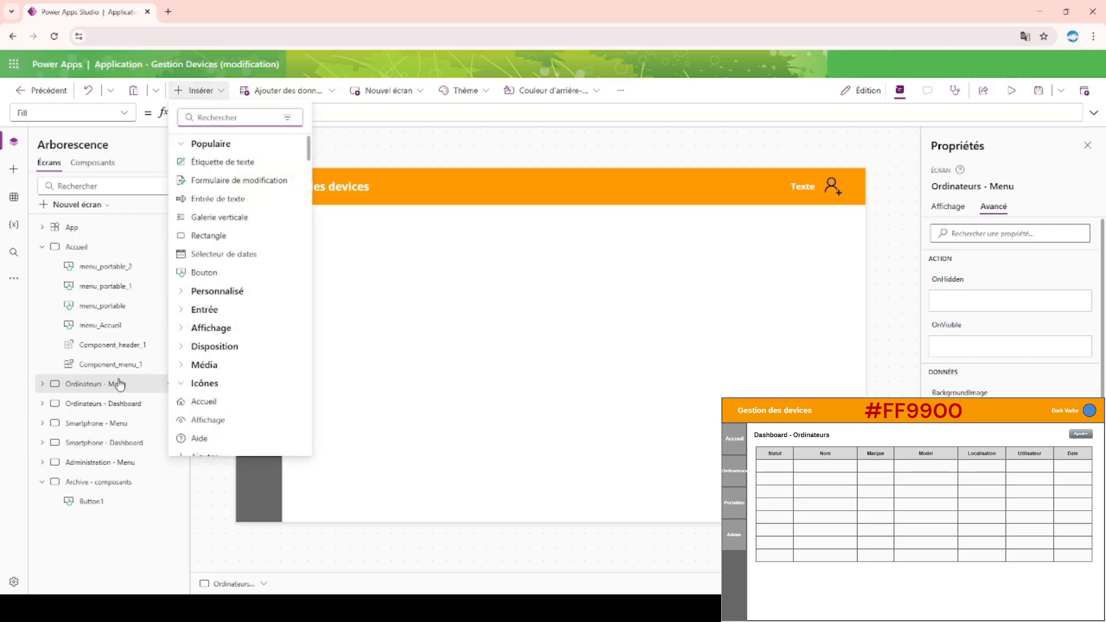
{"action": "left_click", "coordinate": [118, 286]}
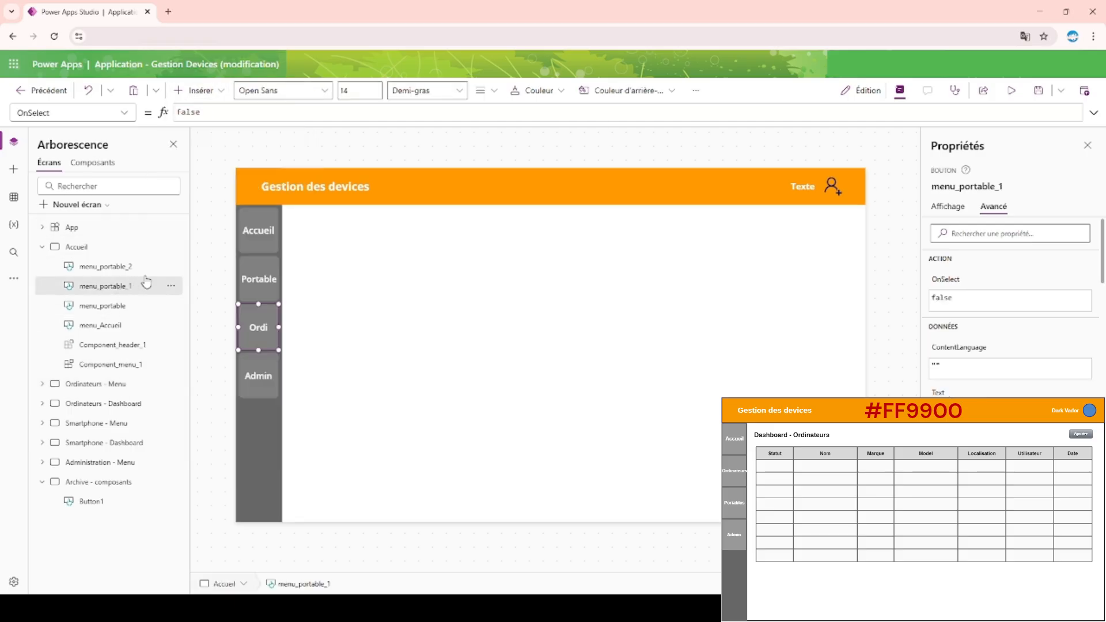
Copy the Portable button's Navigate formula for 'Ordinateurs - Menu' with Transition.Pop into the Ordi button's OnSelect.
{"action": "left_click", "coordinate": [256, 277]}
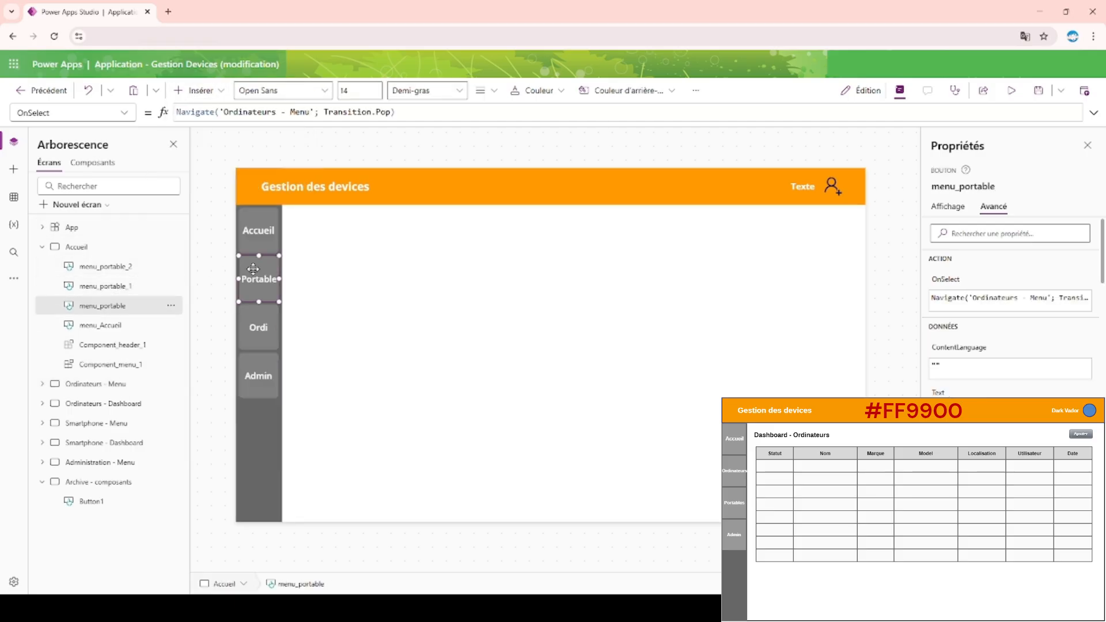
{"action": "left_click", "coordinate": [386, 114]}
{"action": "double_click", "coordinate": [387, 113]}
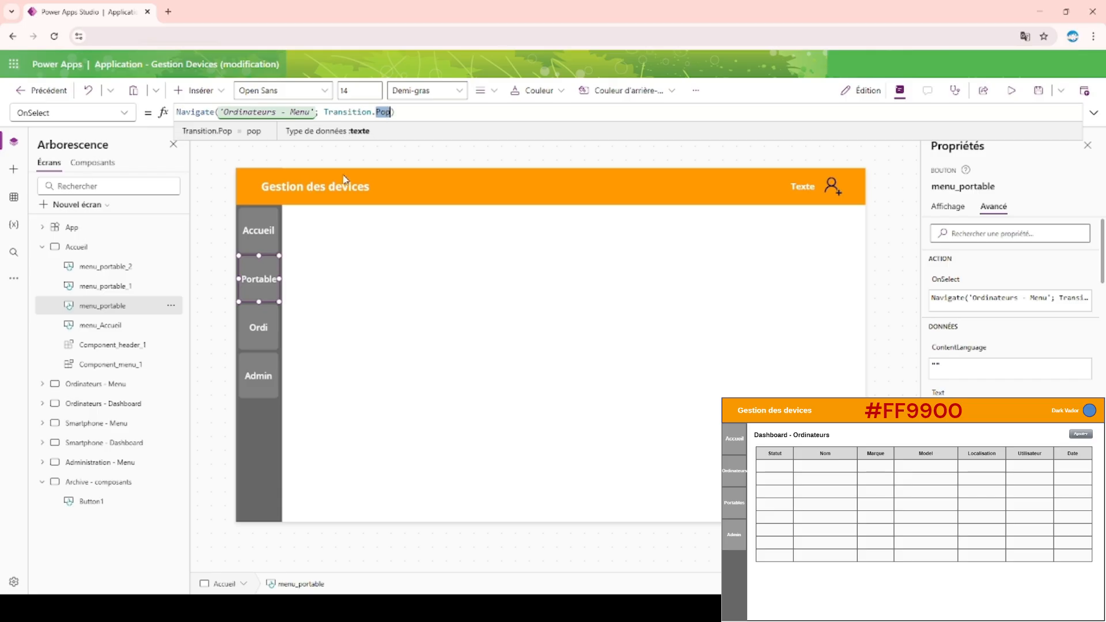
{"action": "key", "text": "Right"}
{"action": "key", "text": "ctrl+a"}
{"action": "key", "text": "ctrl+c"}
{"action": "left_click", "coordinate": [259, 327]}
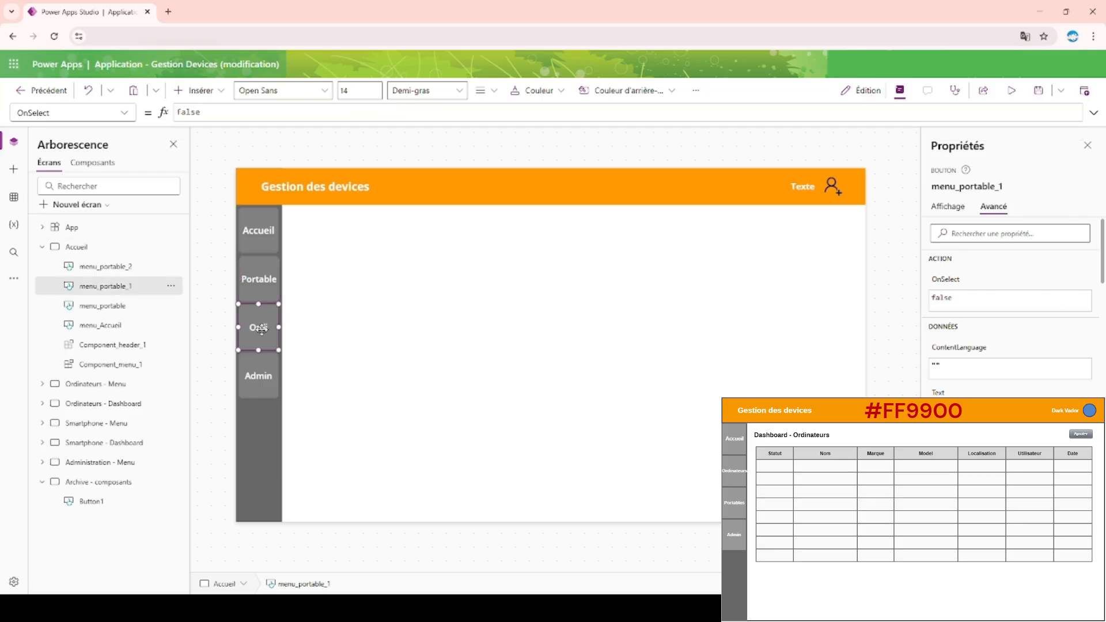
{"action": "left_click", "coordinate": [203, 111]}
{"action": "key", "text": "ctrl+a"}
{"action": "key", "text": "ctrl+v"}
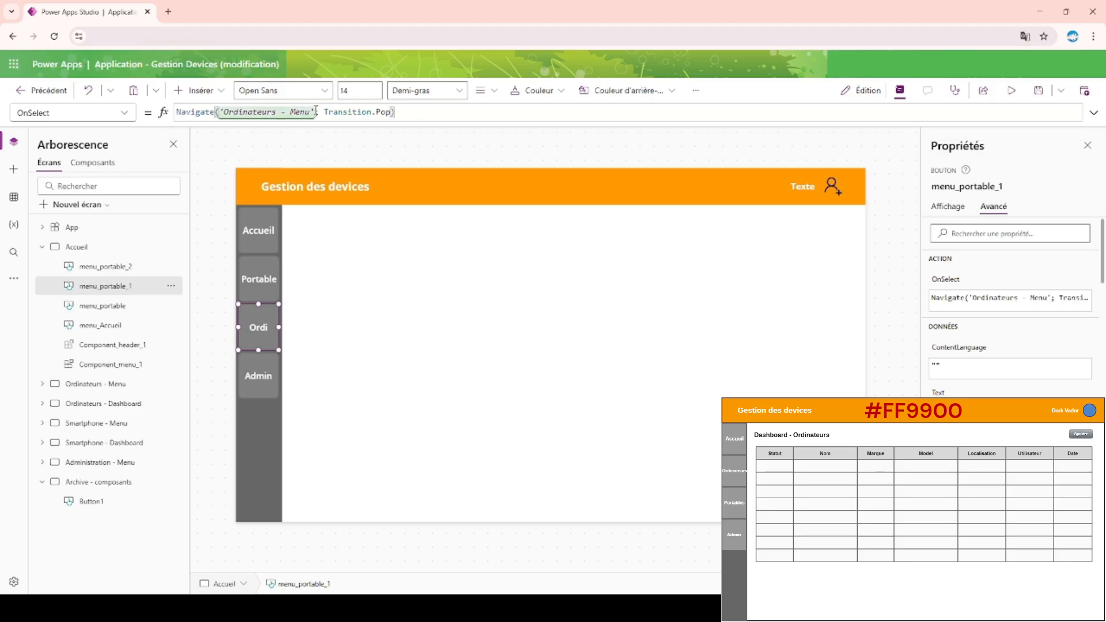
{"action": "left_click_drag", "start_coordinate": [317, 112], "coordinate": [224, 112]}
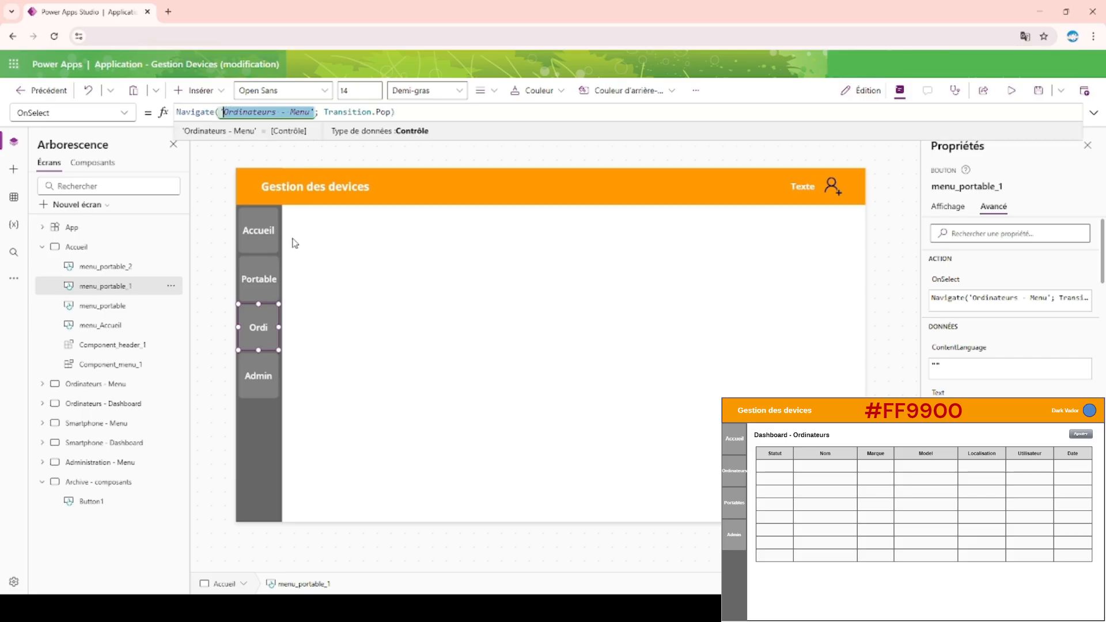
Change the Navigate target in the Portable button's OnSelect formula to 'Smartphone - Menu'.
{"action": "left_click", "coordinate": [251, 279]}
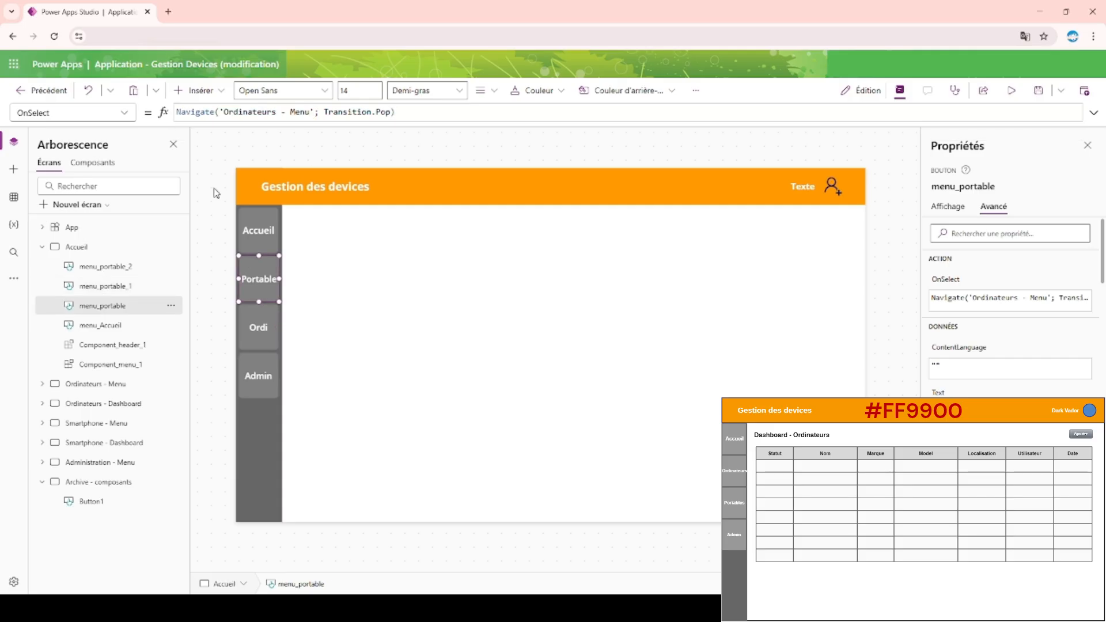
{"action": "double_click", "coordinate": [311, 112]}
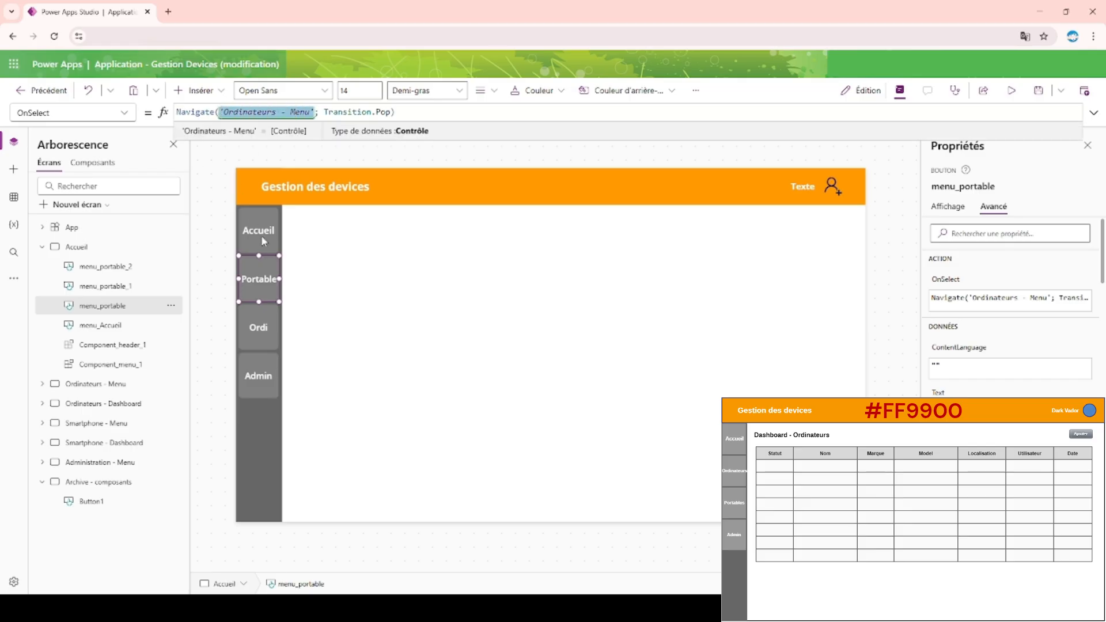
{"action": "type", "text": "smar"}
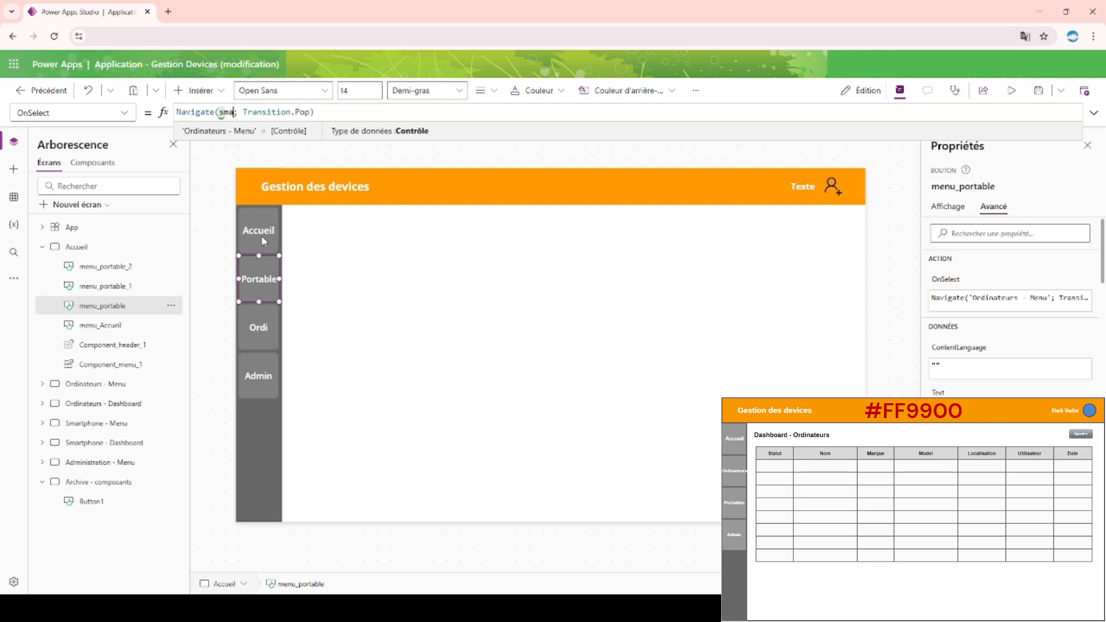
{"action": "key", "text": "Down"}
{"action": "key", "text": "Tab"}
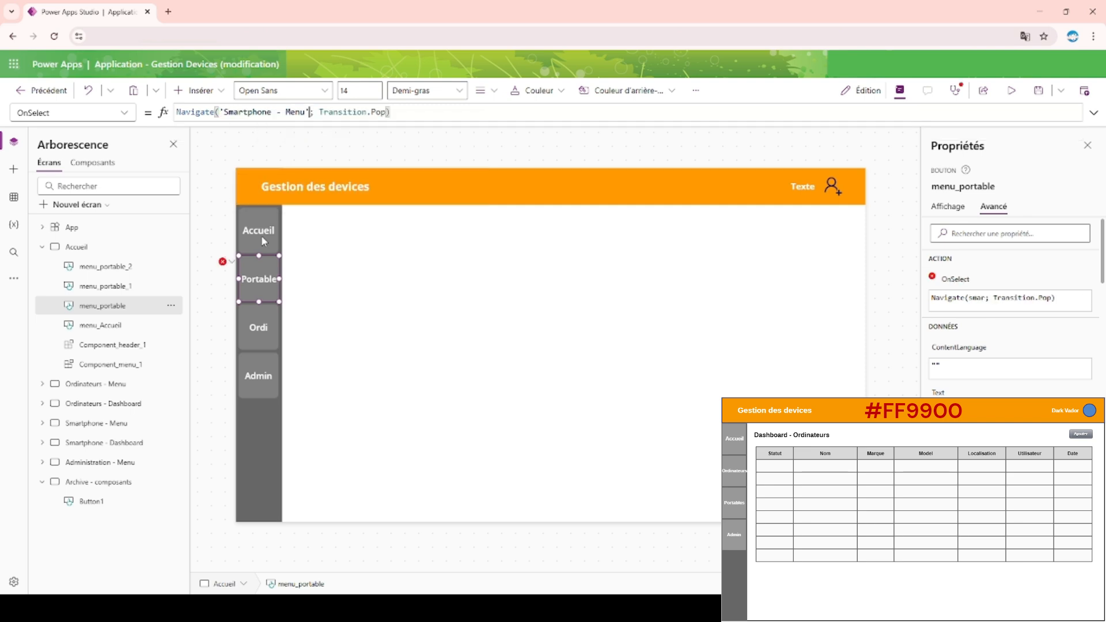
Paste the Navigate formula into the Admin button's OnSelect and change its target to 'Administration - Menu', keeping Transition.Pop.
{"action": "left_click", "coordinate": [268, 358]}
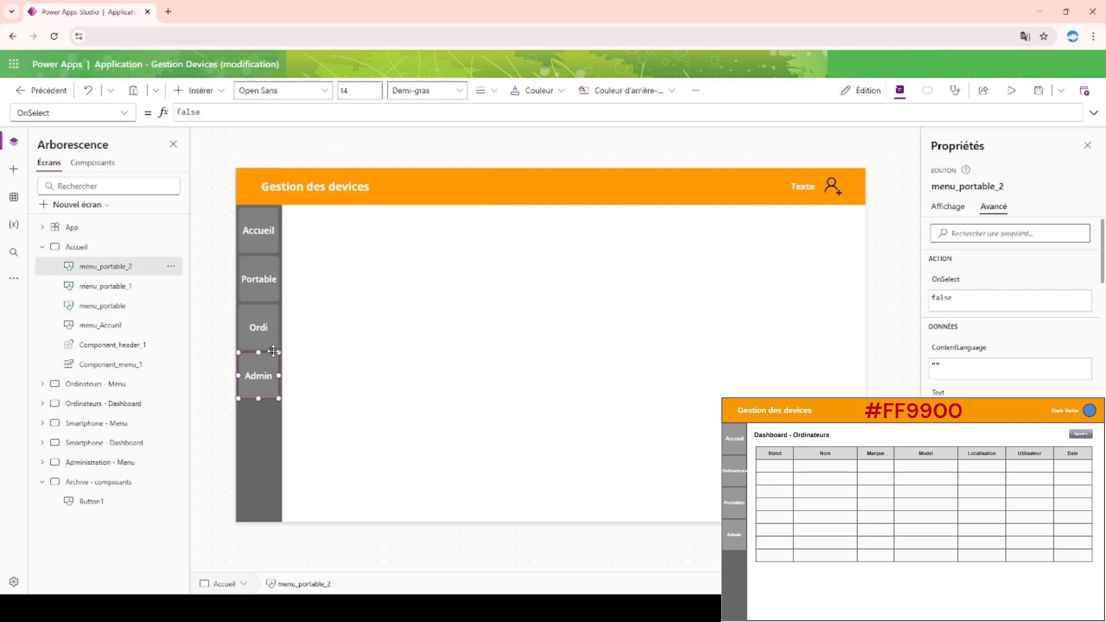
{"action": "left_click", "coordinate": [252, 114]}
{"action": "key", "text": "ctrl+a"}
{"action": "key", "text": "ctrl+v"}
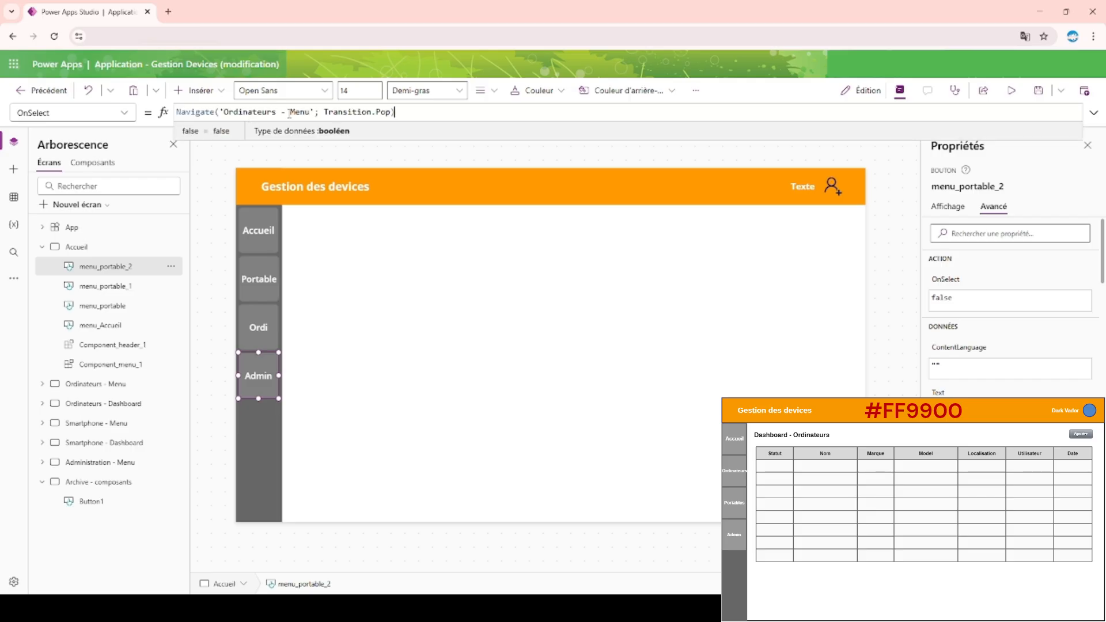
{"action": "left_click_drag", "start_coordinate": [315, 112], "coordinate": [220, 113]}
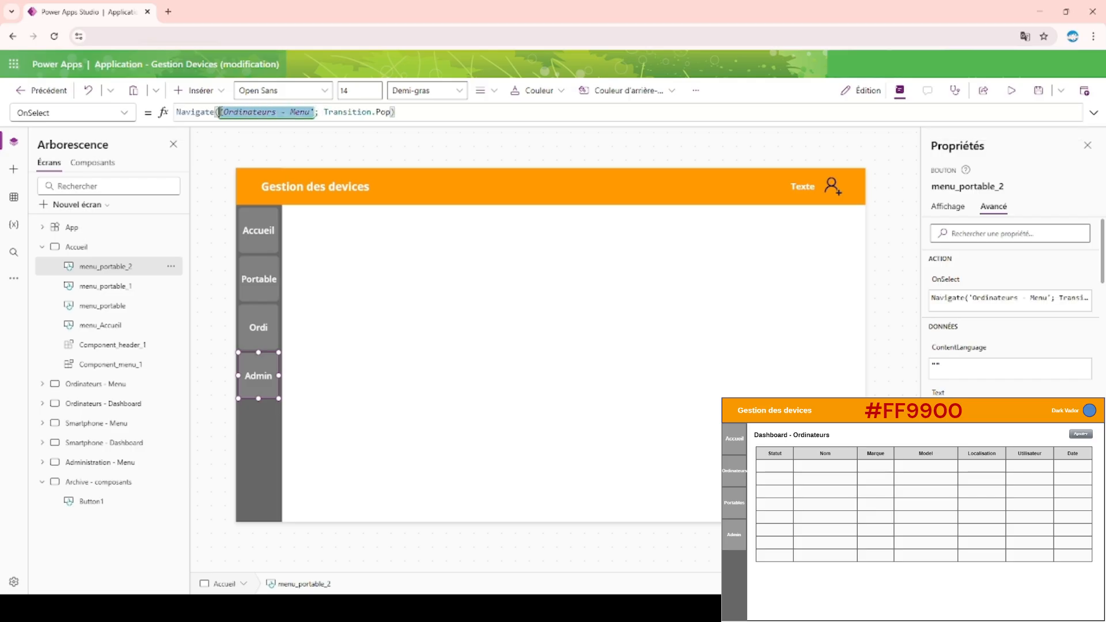
{"action": "key", "text": "BackSpace"}
{"action": "type", "text": "admi"}
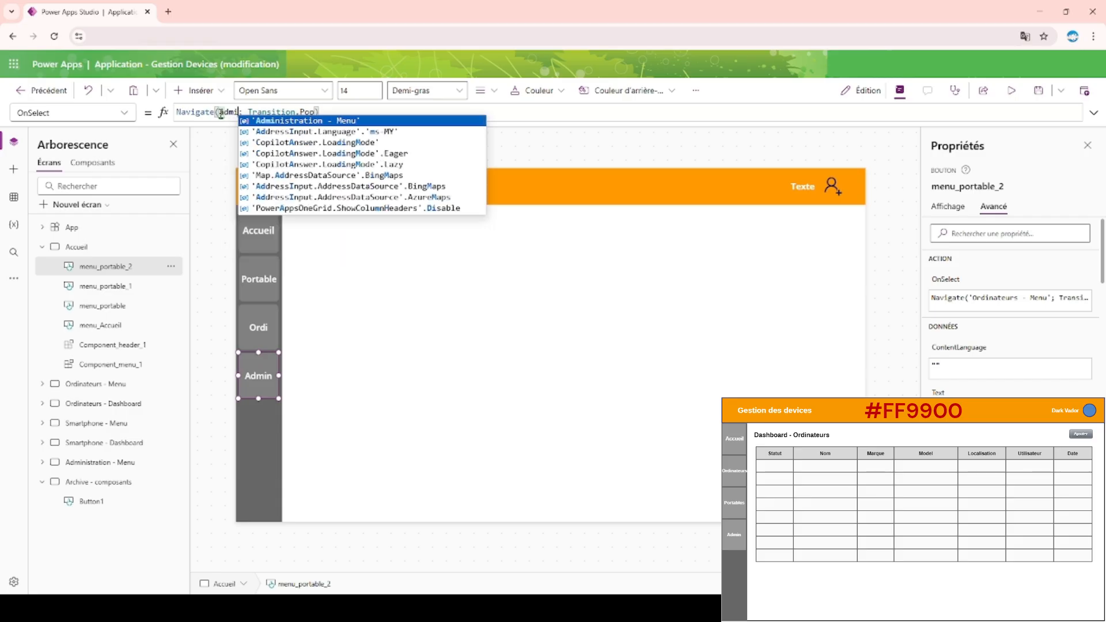
{"action": "key", "text": "Tab"}
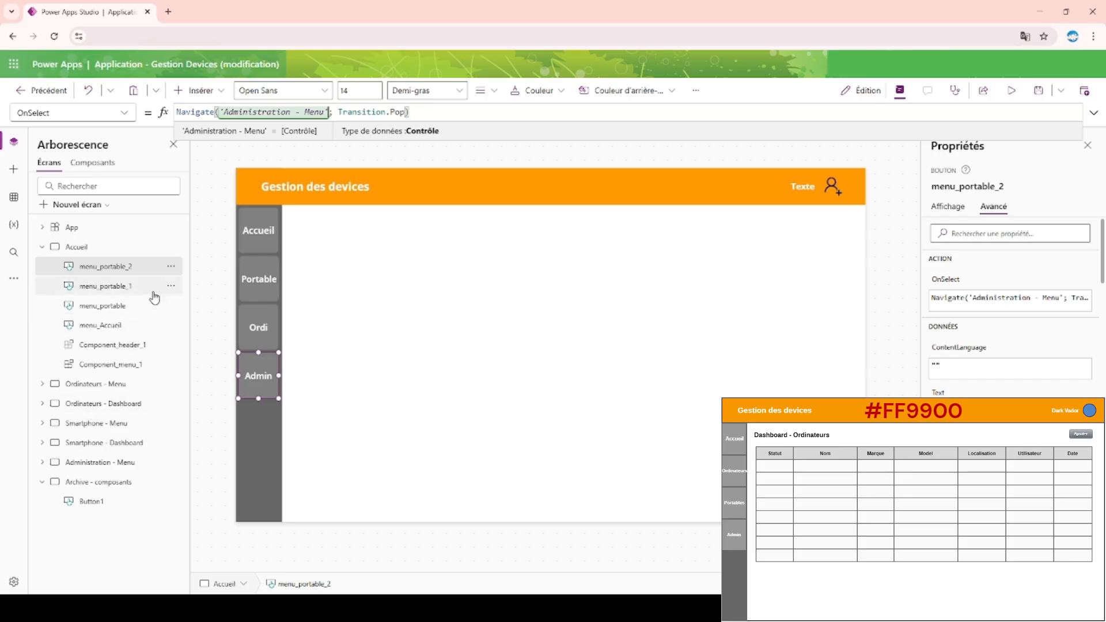
Rename the Admin button's menu_portable_2 control, using administration in place of the portable_2 ending.
{"action": "double_click", "coordinate": [132, 266]}
{"action": "left_click", "coordinate": [132, 267]}
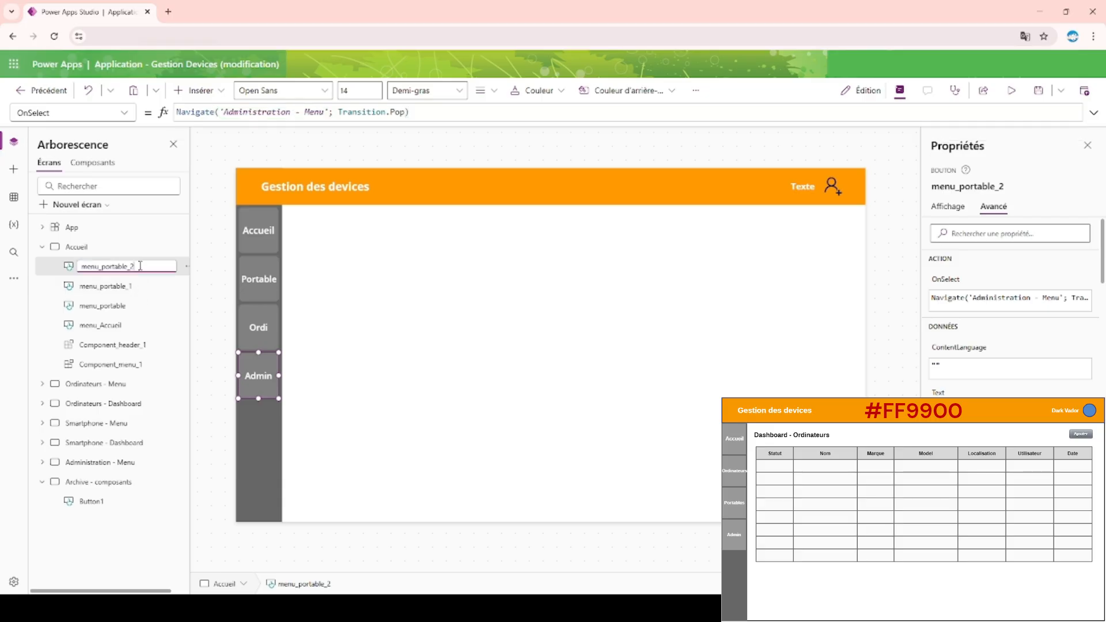
{"action": "key", "text": "BackSpace"}
{"action": "key", "text": "BackSpace"}
{"action": "key", "text": "BackSpace"}
{"action": "key", "text": "BackSpace"}
{"action": "type", "text": "administration"}
{"action": "key", "text": "Return"}
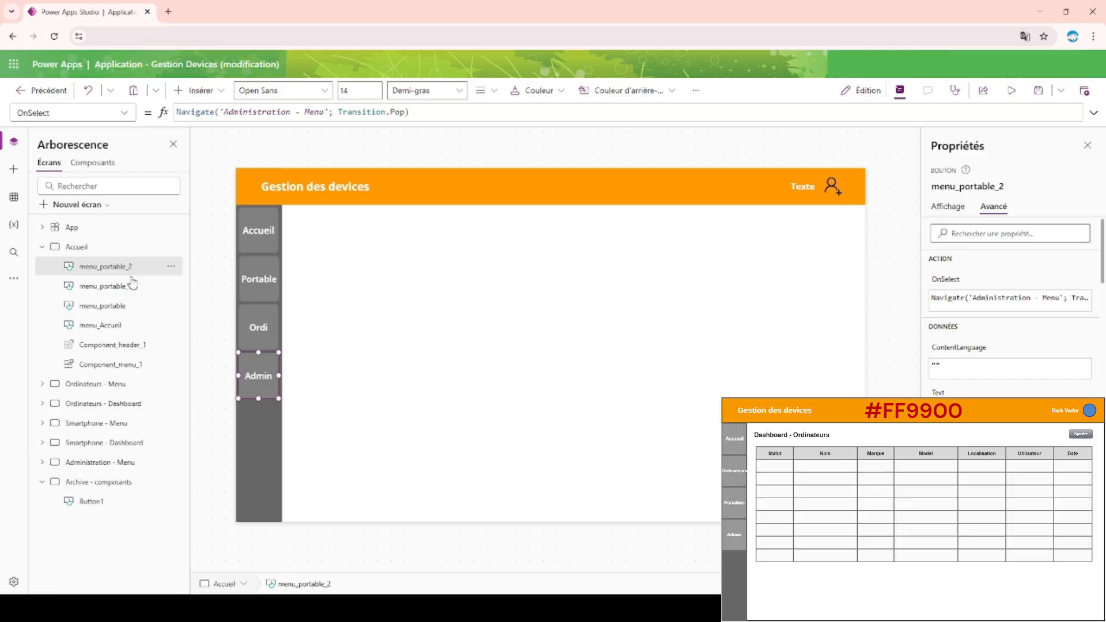
Rename the Ordi button's menu_portable_1 control as menu_ordinateur.
{"action": "left_click", "coordinate": [128, 293]}
{"action": "double_click", "coordinate": [143, 286]}
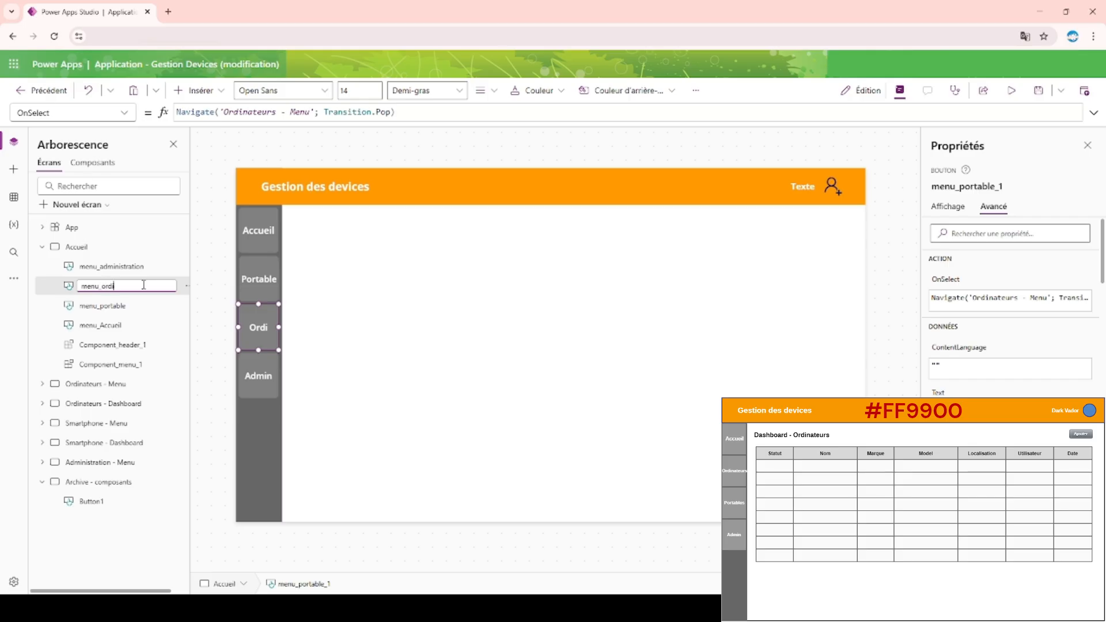
{"action": "type", "text": "menu_ordinateur"}
{"action": "key", "text": "Return"}
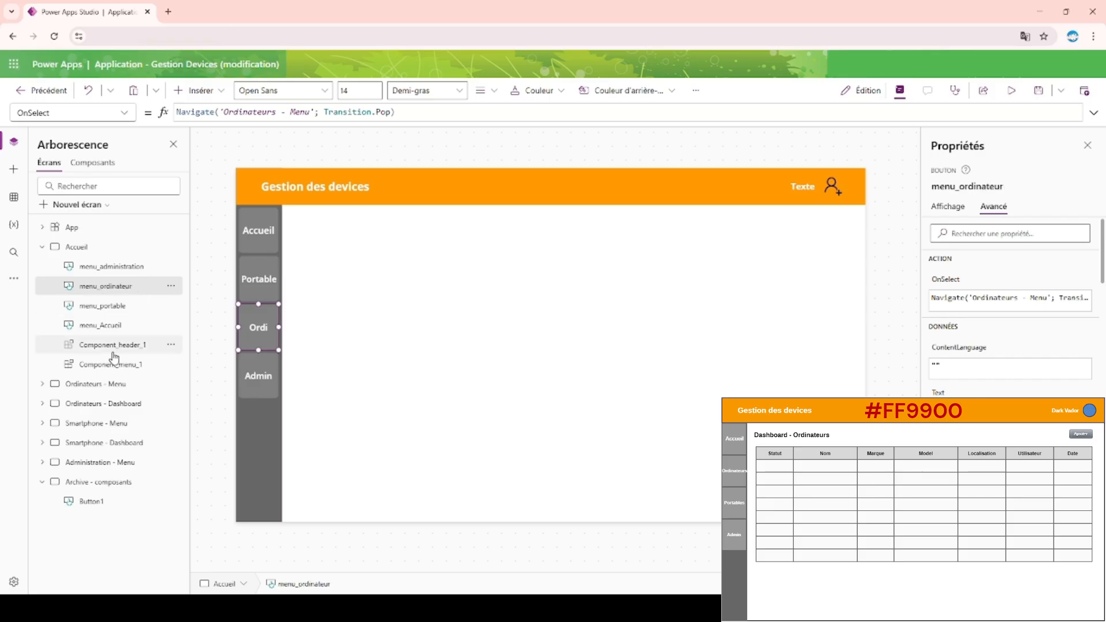
Group the menu_Accueil, menu_portable, menu_ordinateur and menu_administration buttons on the Accueil screen.
{"action": "left_click", "coordinate": [113, 330]}
{"action": "left_click", "coordinate": [123, 306], "text": "ctrl"}
{"action": "left_click", "coordinate": [118, 286], "text": "ctrl"}
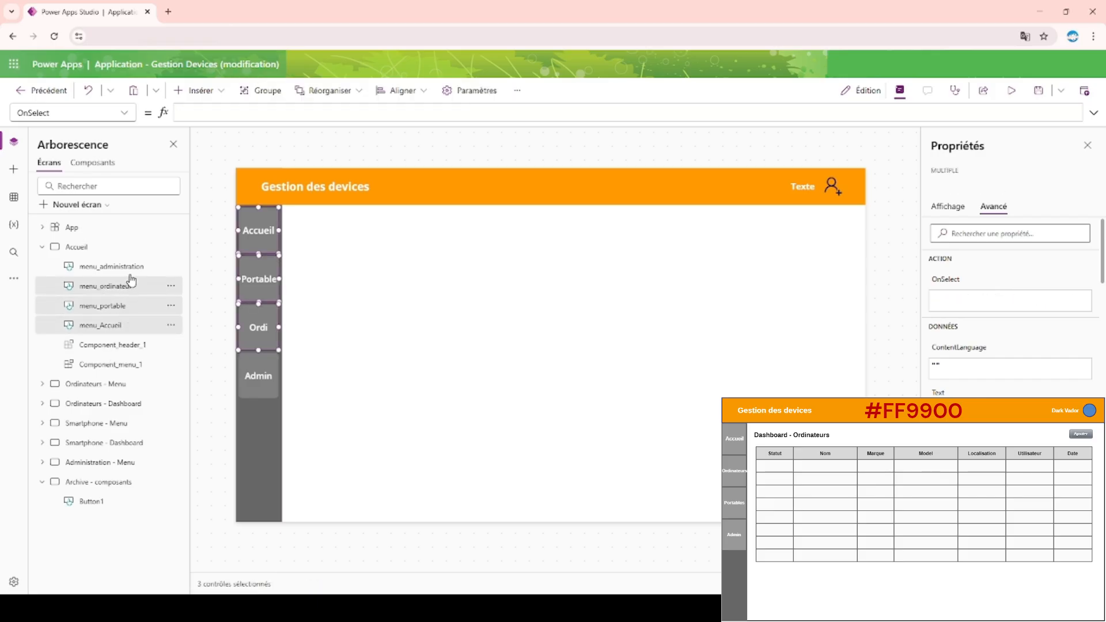
{"action": "left_click", "coordinate": [133, 268], "text": "ctrl"}
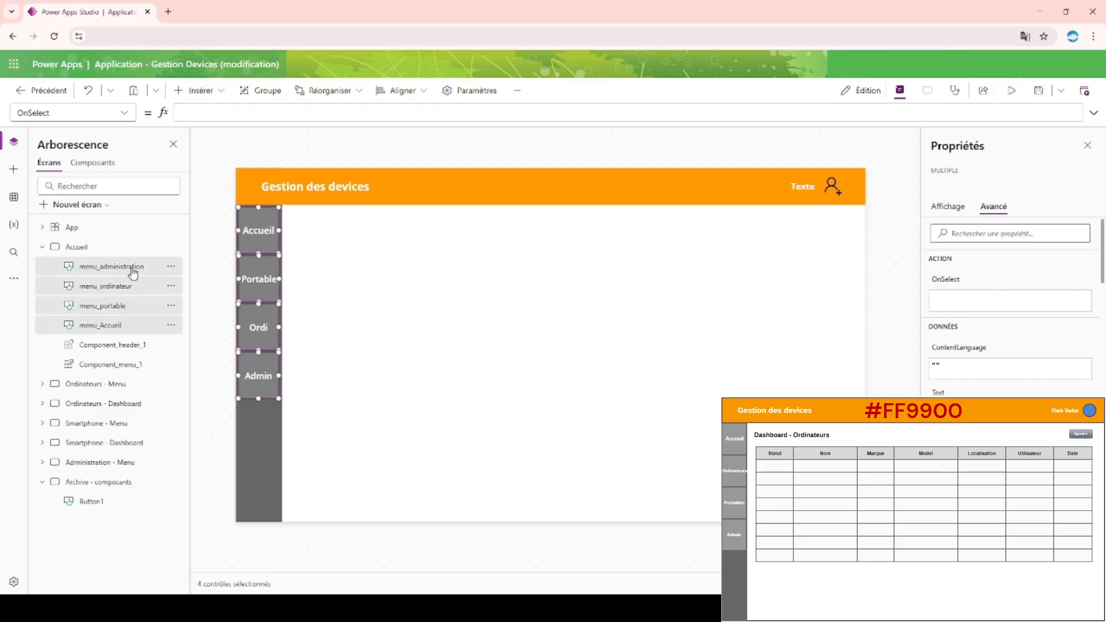
{"action": "right_click", "coordinate": [145, 308]}
{"action": "left_click", "coordinate": [221, 403]}
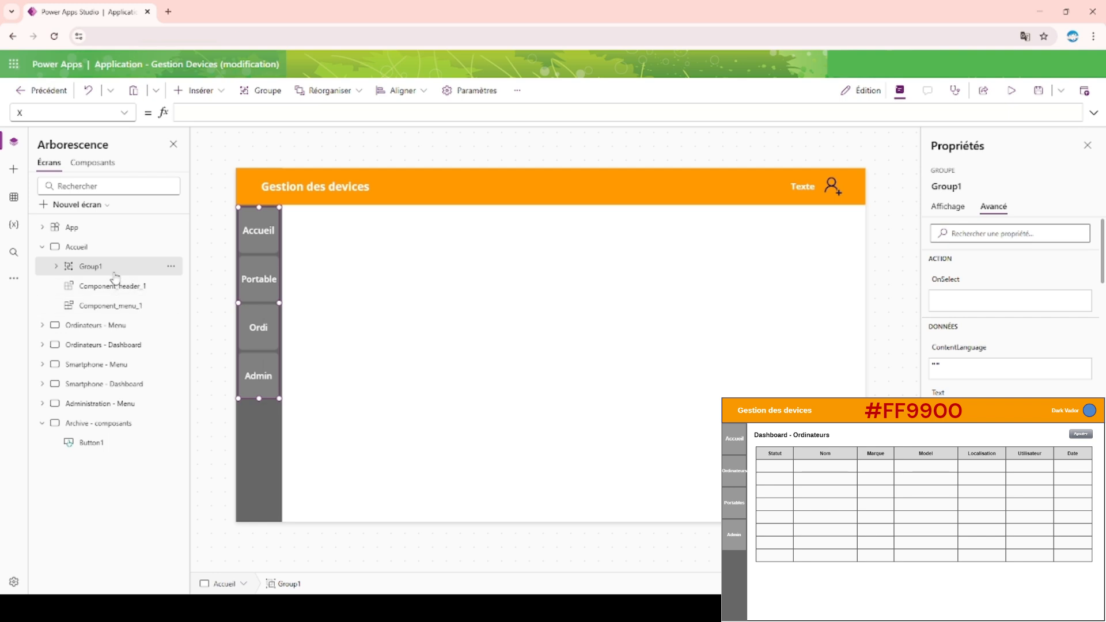
Rename the group of menu buttons as Group_menu_accueil.
{"action": "double_click", "coordinate": [115, 273]}
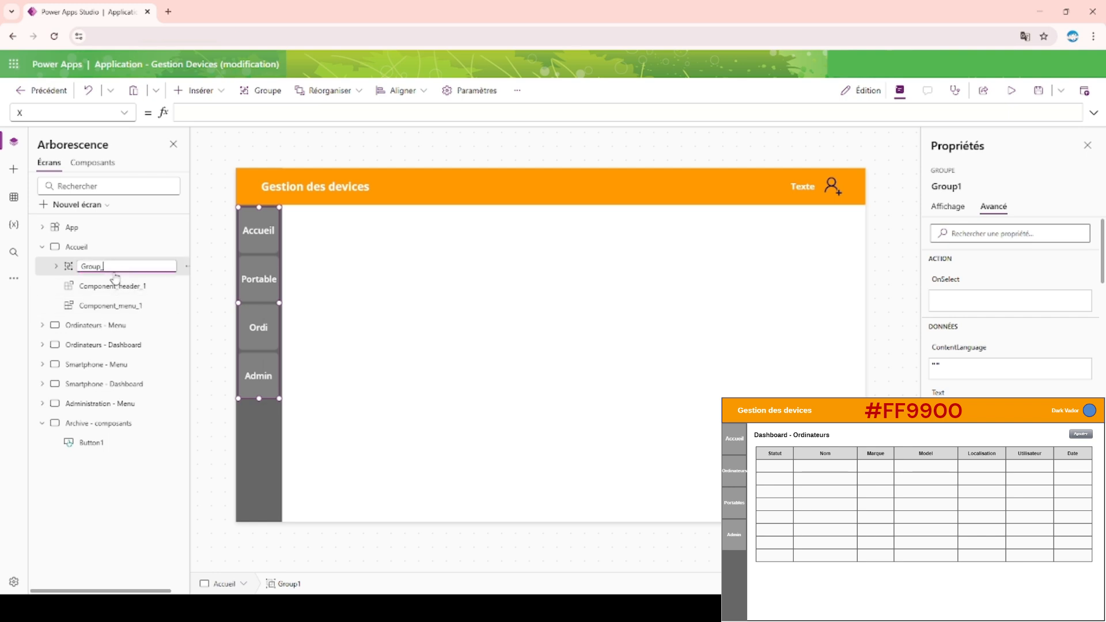
{"action": "type", "text": "Group_menu_accue"}
{"action": "key", "text": "Return"}
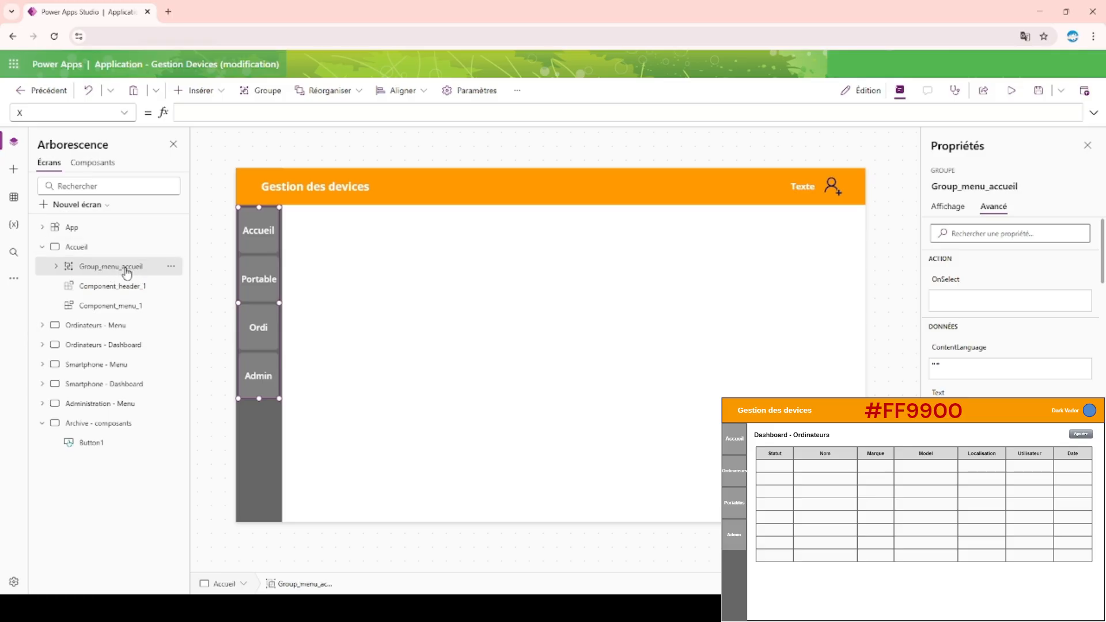
Paste a copy of the Group_menu_accueil group into the Ordinateurs - Menu and Ordinateurs - Dashboard screens.
{"action": "left_click", "coordinate": [42, 247]}
{"action": "left_click", "coordinate": [104, 270]}
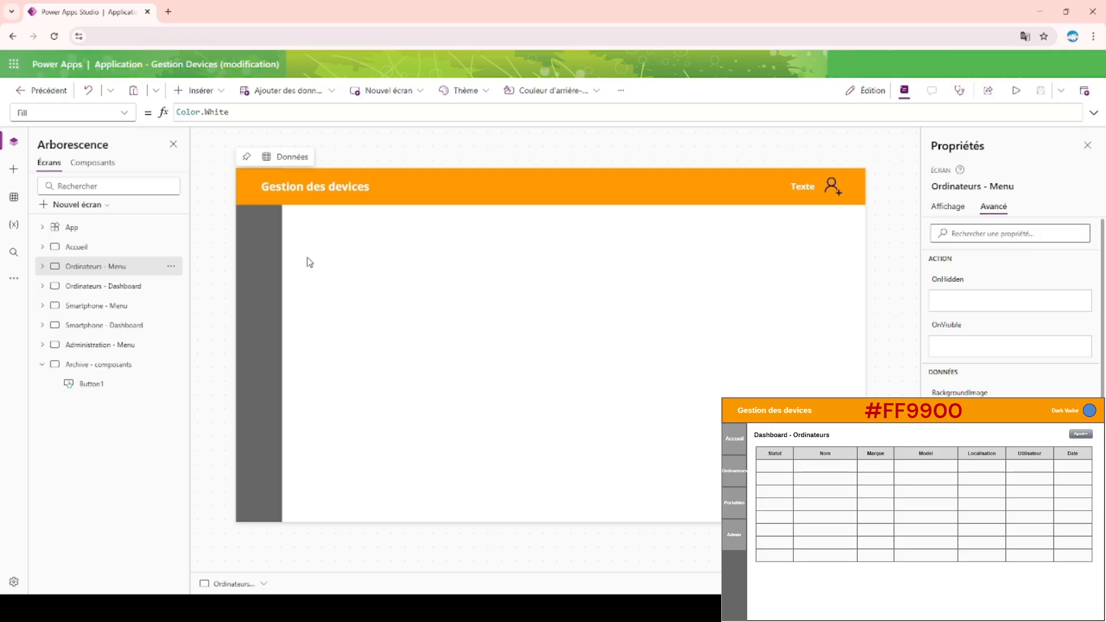
{"action": "key", "text": "ctrl+v"}
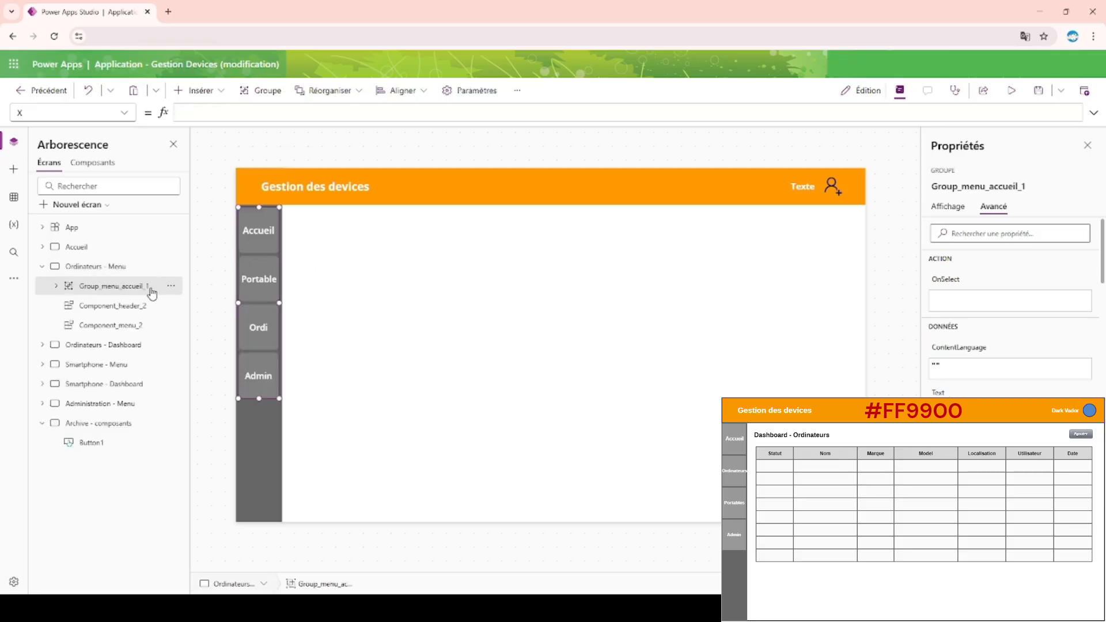
{"action": "left_click", "coordinate": [43, 267]}
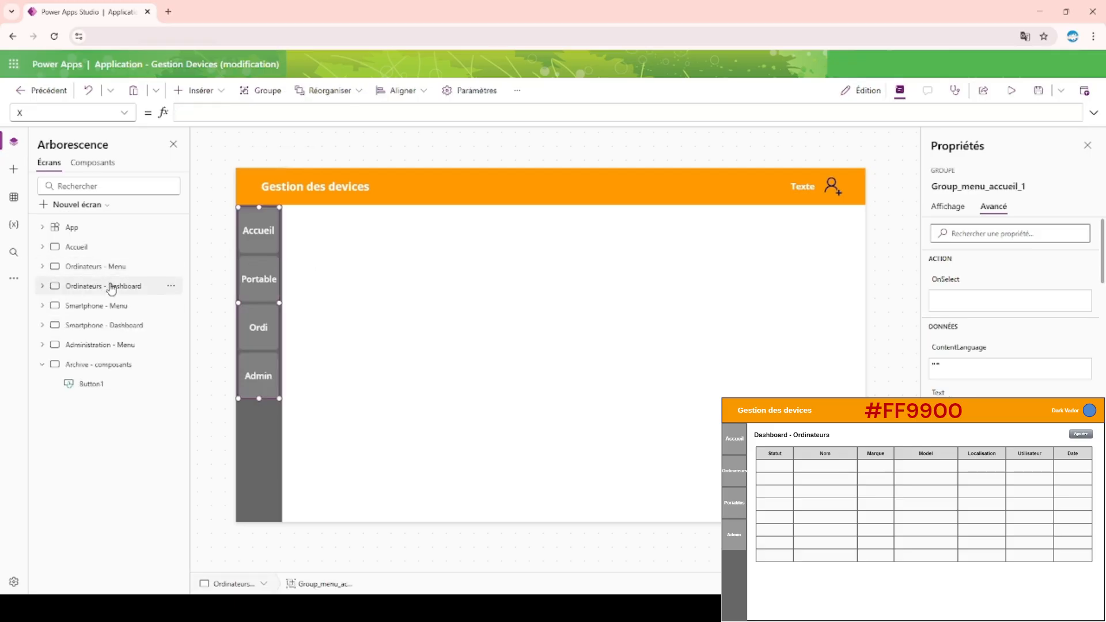
{"action": "left_click", "coordinate": [115, 288]}
{"action": "key", "text": "ctrl+v"}
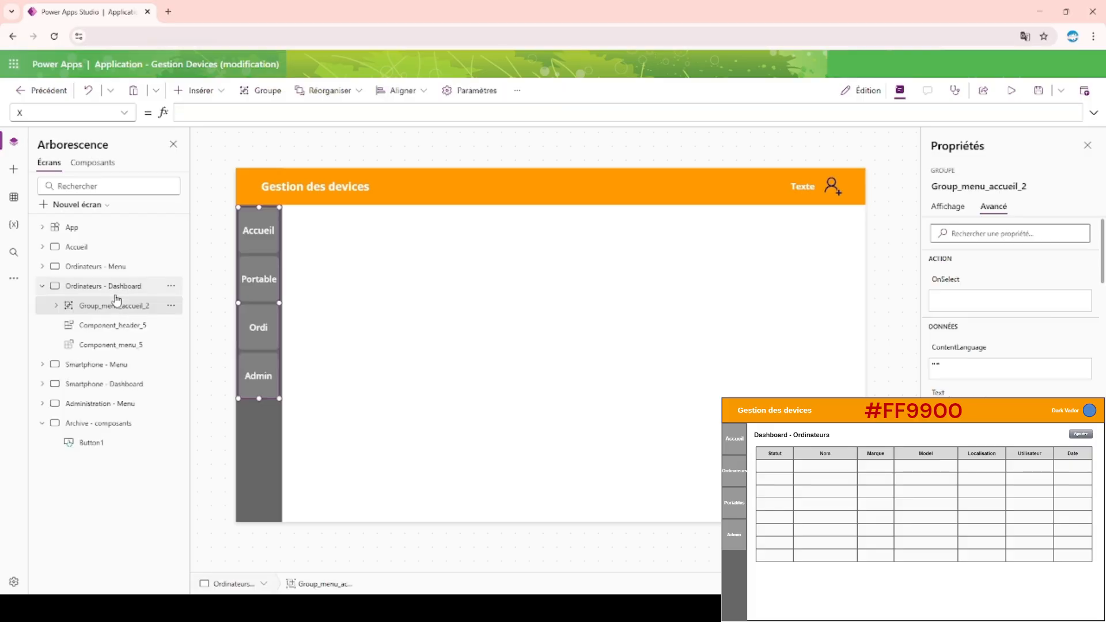
{"action": "left_click", "coordinate": [43, 287]}
Paste the menu button group into the Smartphone - Menu, Smartphone - Dashboard and Administration - Menu screens.
{"action": "left_click", "coordinate": [123, 312]}
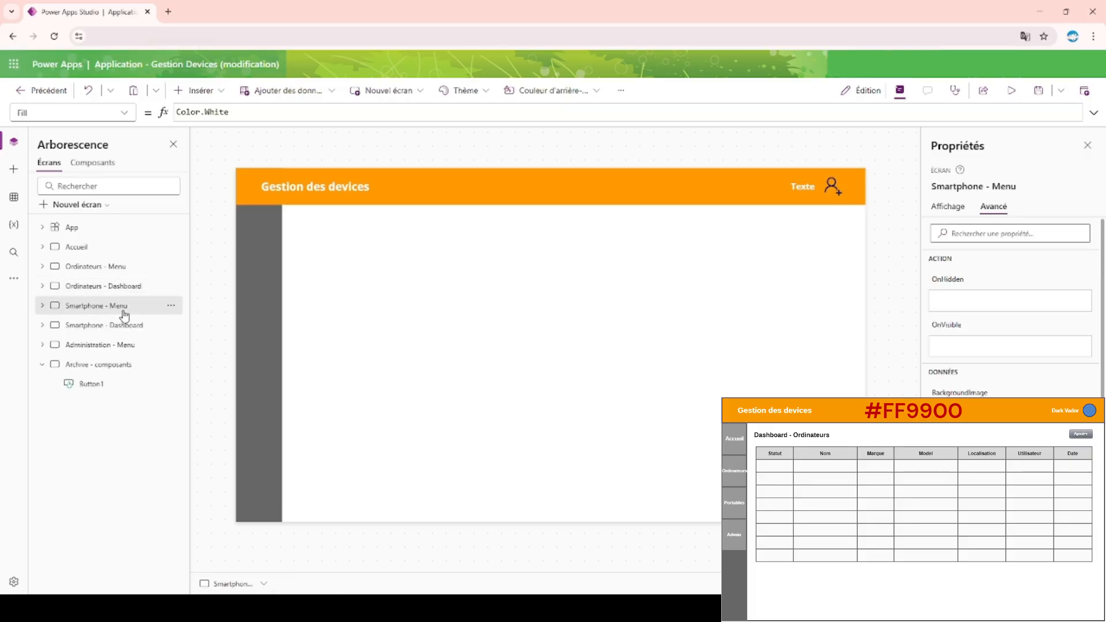
{"action": "key", "text": "ctrl+v"}
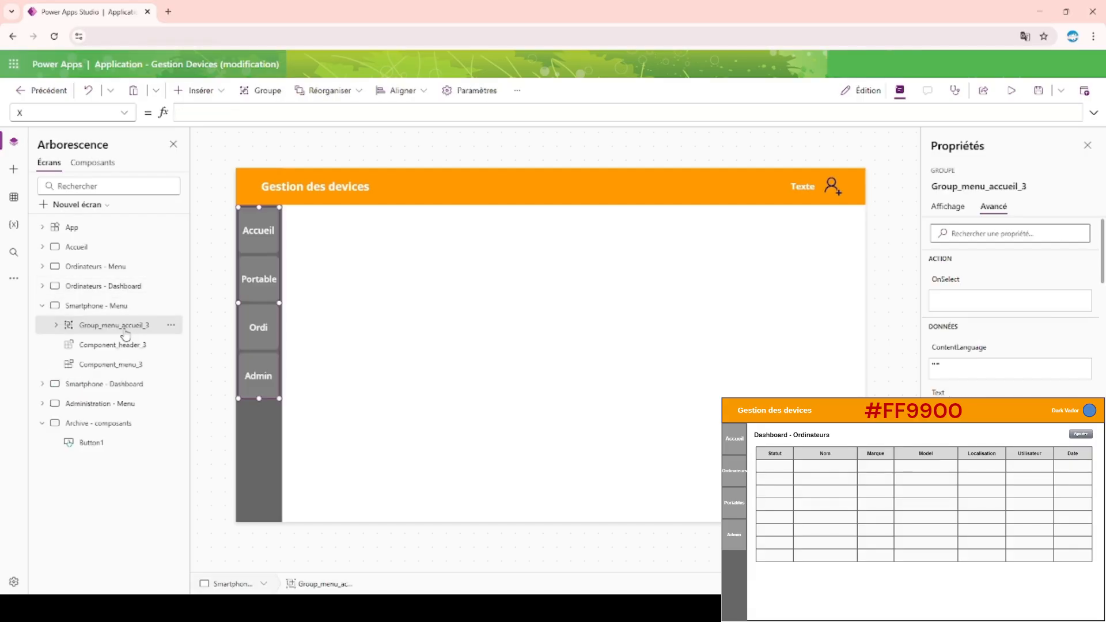
{"action": "left_click", "coordinate": [139, 384]}
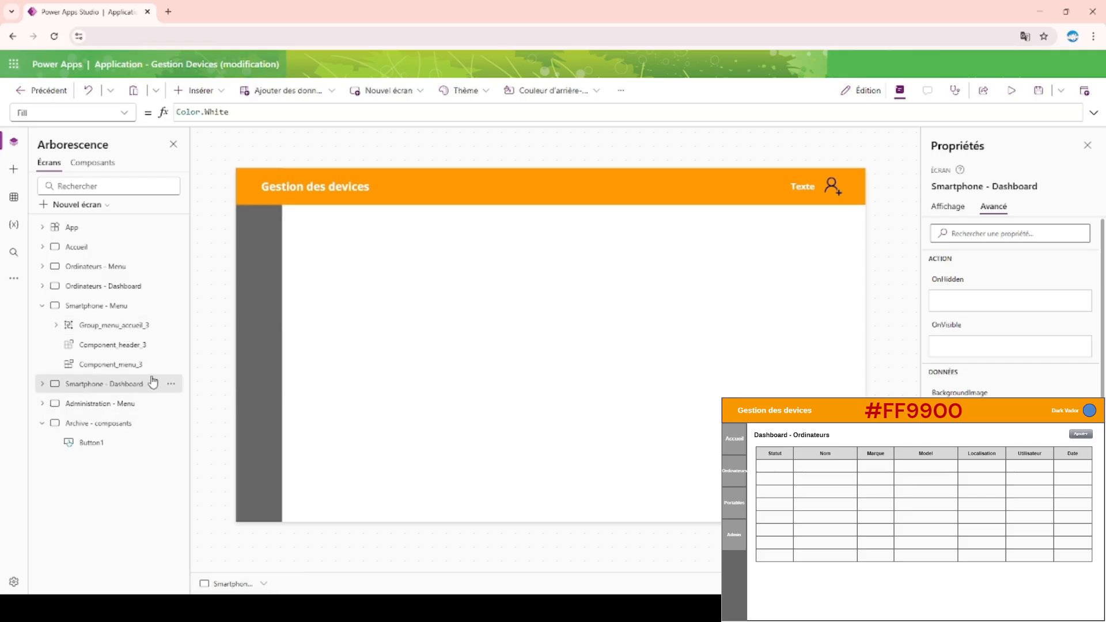
{"action": "key", "text": "ctrl+v"}
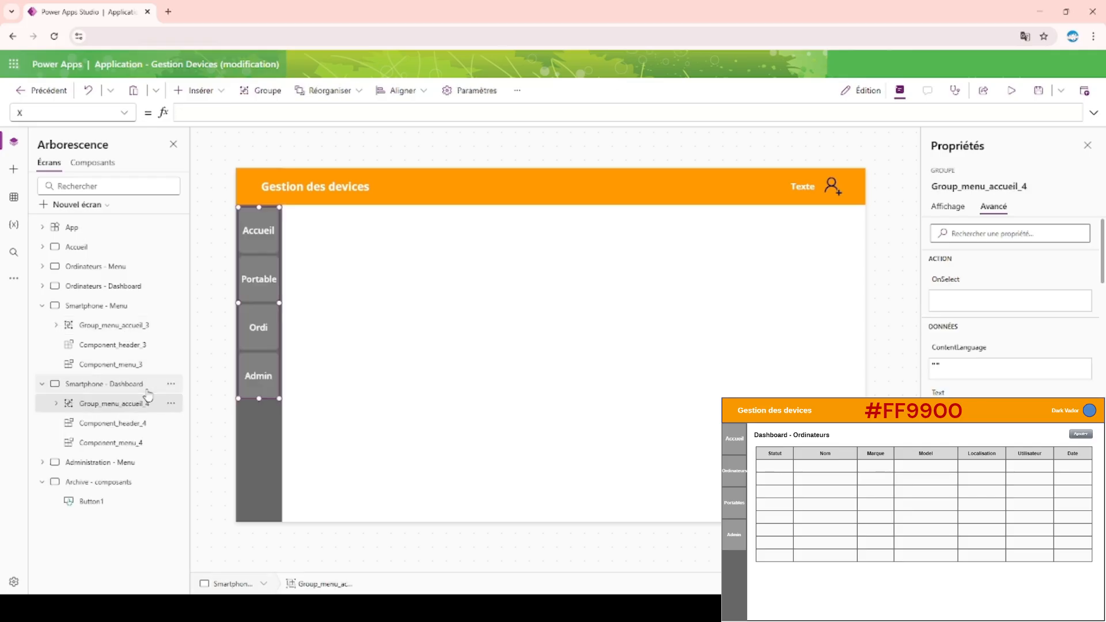
{"action": "left_click", "coordinate": [113, 464]}
{"action": "key", "text": "ctrl+v"}
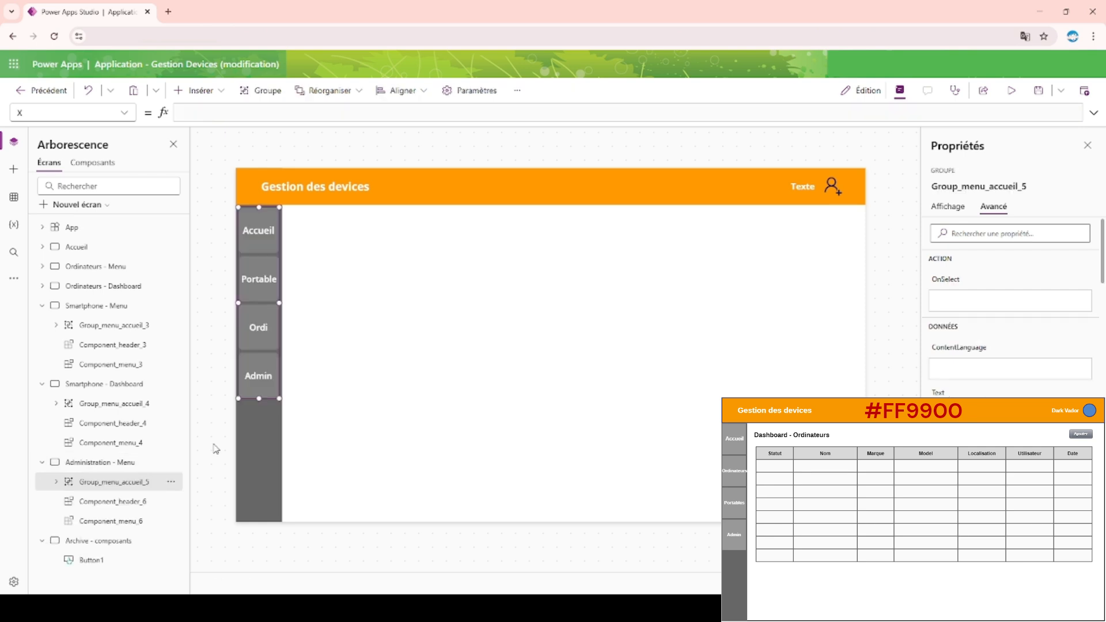
Preview the app from the Administration - Menu screen to test the menu, ending on the Accueil screen.
{"action": "left_click", "coordinate": [249, 159]}
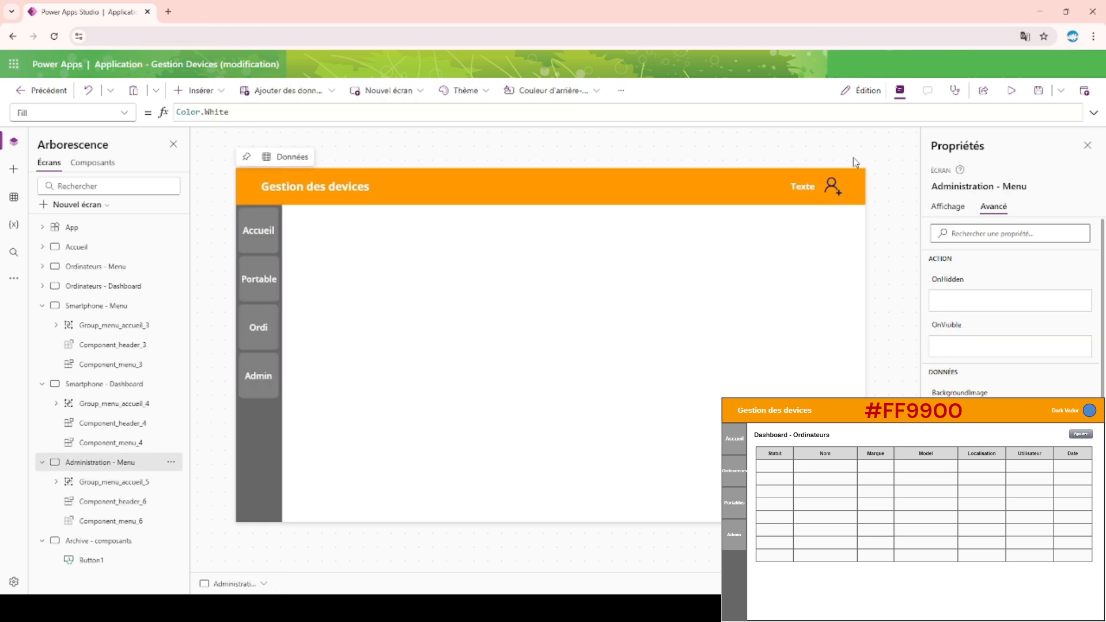
{"action": "left_click", "coordinate": [1011, 90]}
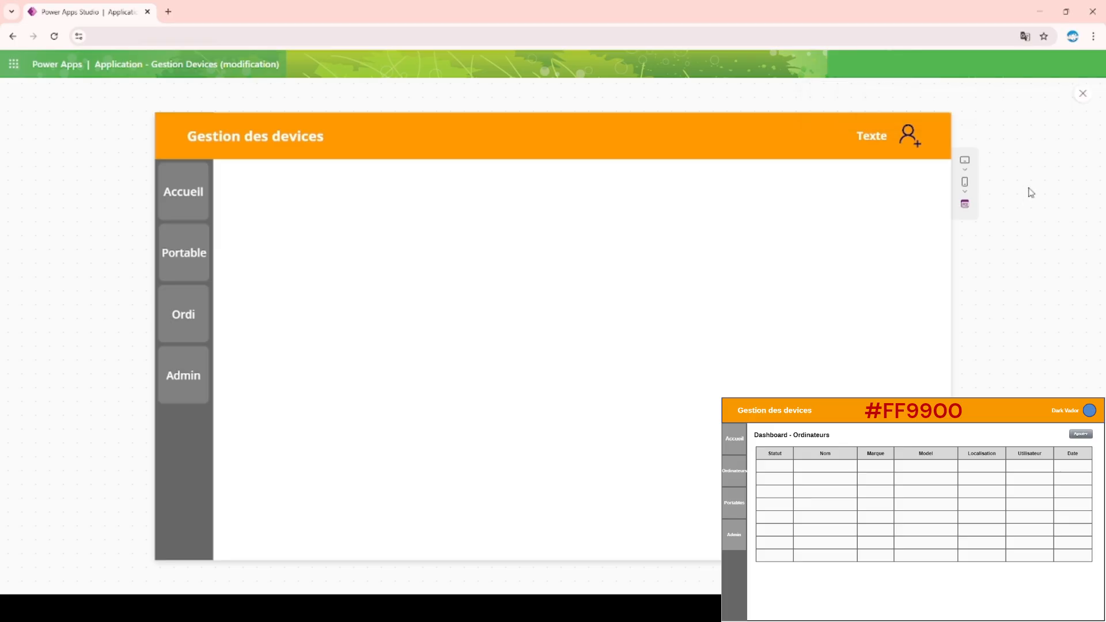
{"action": "left_click", "coordinate": [1083, 94]}
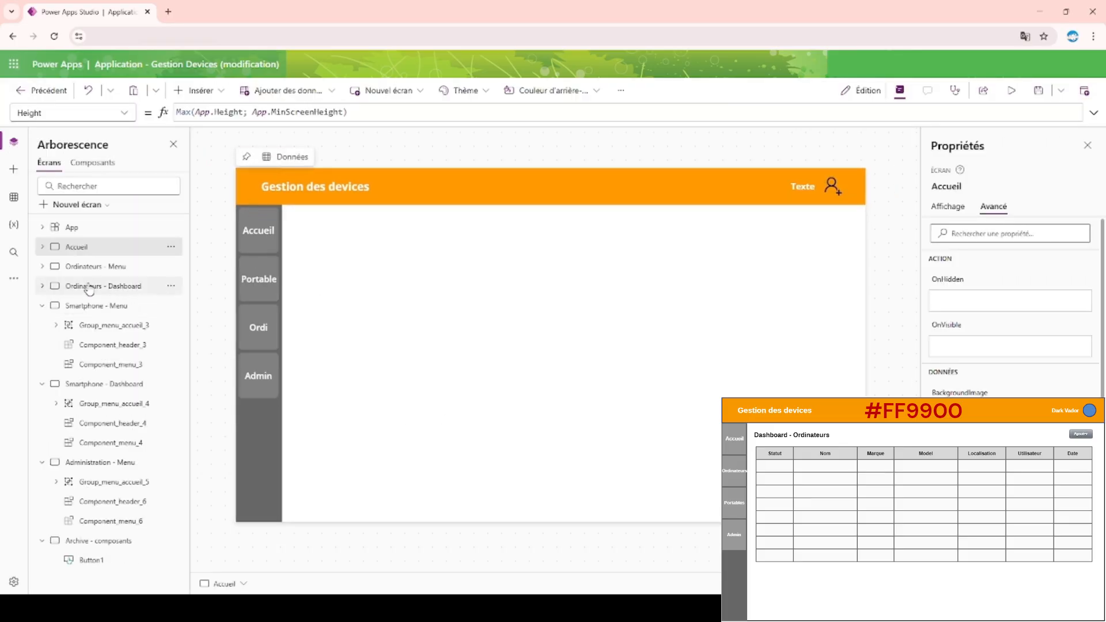
Collapse the Smartphone - Menu, Smartphone - Dashboard, Administration - Menu and Archive - composants screens in the tree view.
{"action": "left_click", "coordinate": [42, 306]}
{"action": "left_click", "coordinate": [44, 326]}
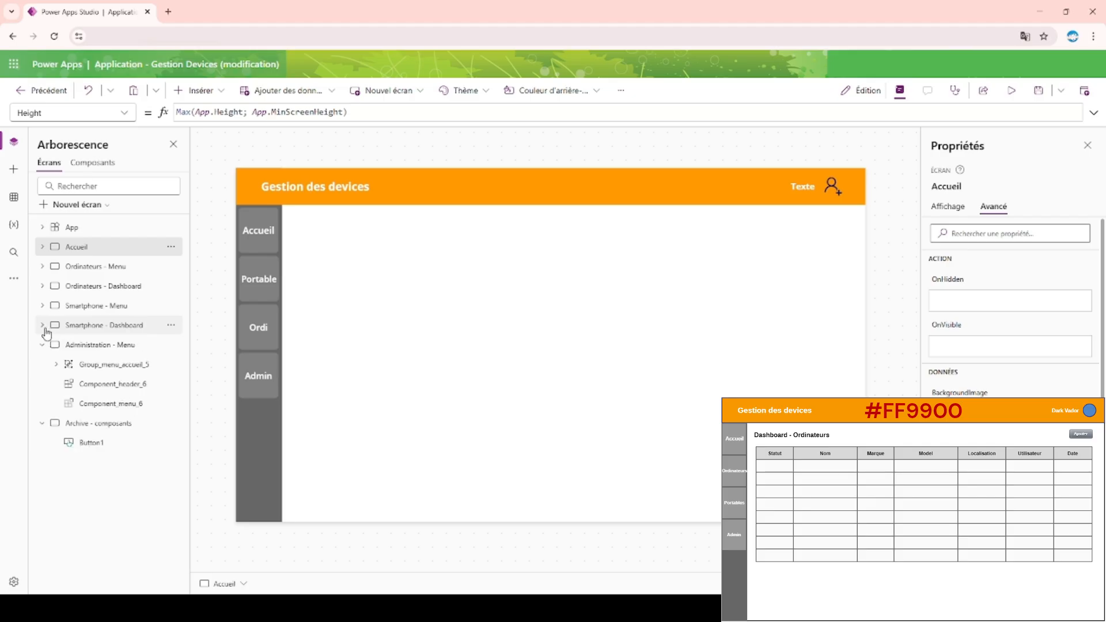
{"action": "left_click", "coordinate": [42, 345]}
{"action": "left_click", "coordinate": [42, 365]}
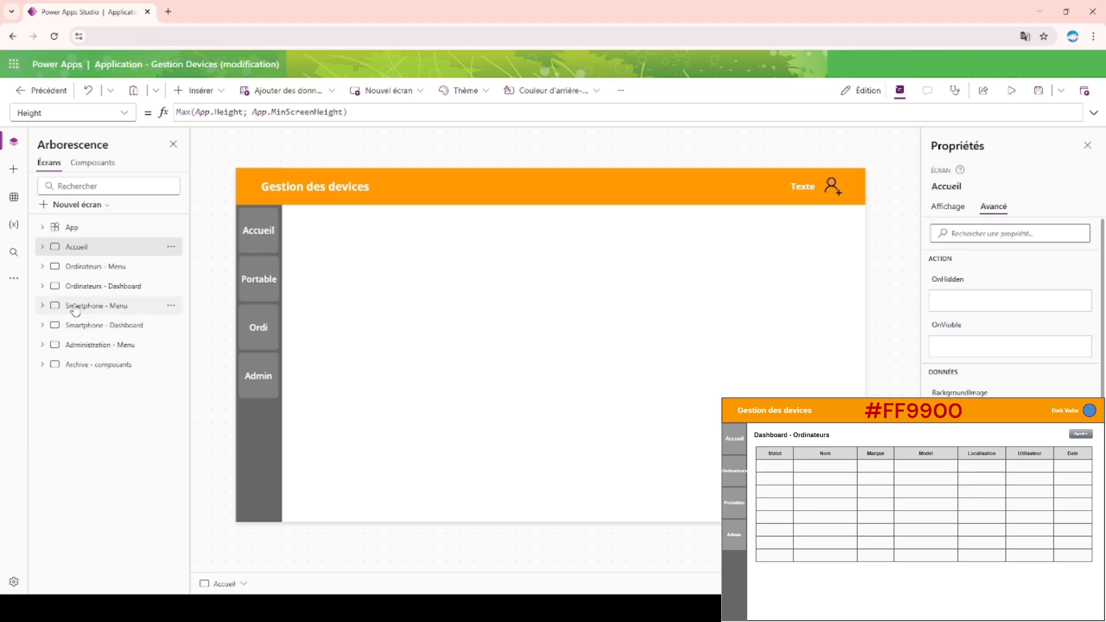
Insert a text label on the Ordinateurs - Dashboard screen, just below the header and beside the menu bar.
{"action": "left_click", "coordinate": [89, 270]}
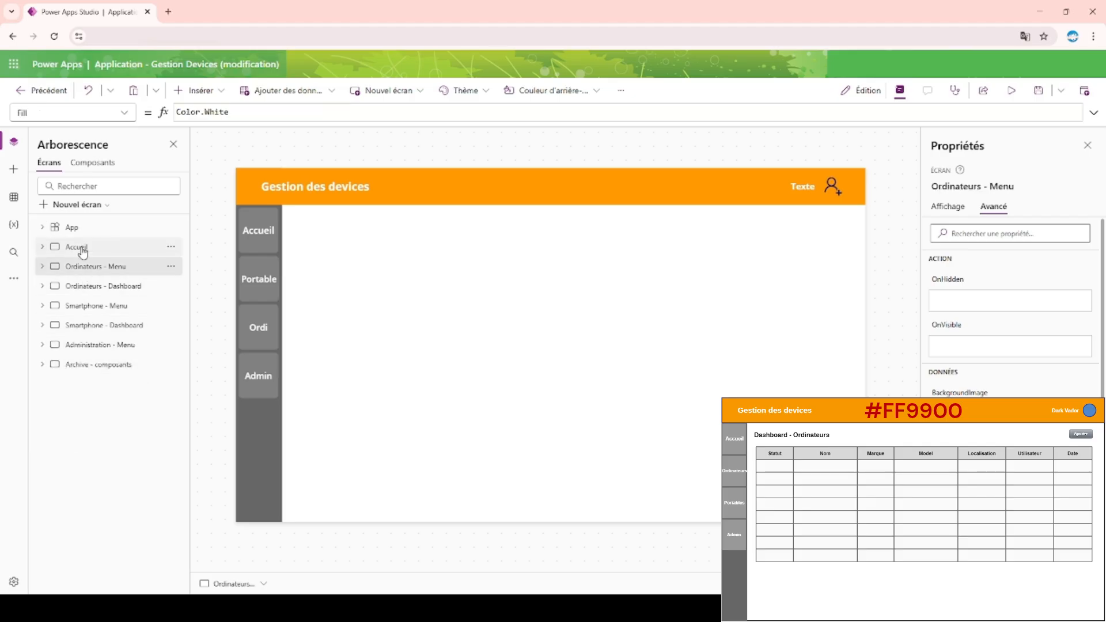
{"action": "left_click", "coordinate": [110, 290]}
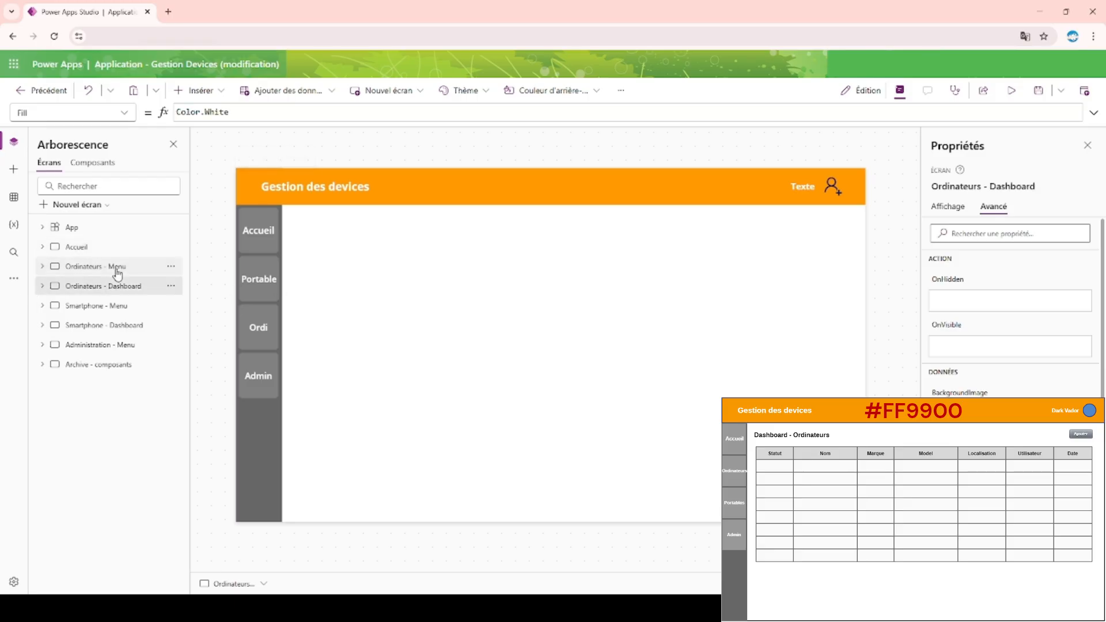
{"action": "left_click", "coordinate": [196, 90]}
{"action": "left_click", "coordinate": [242, 162]}
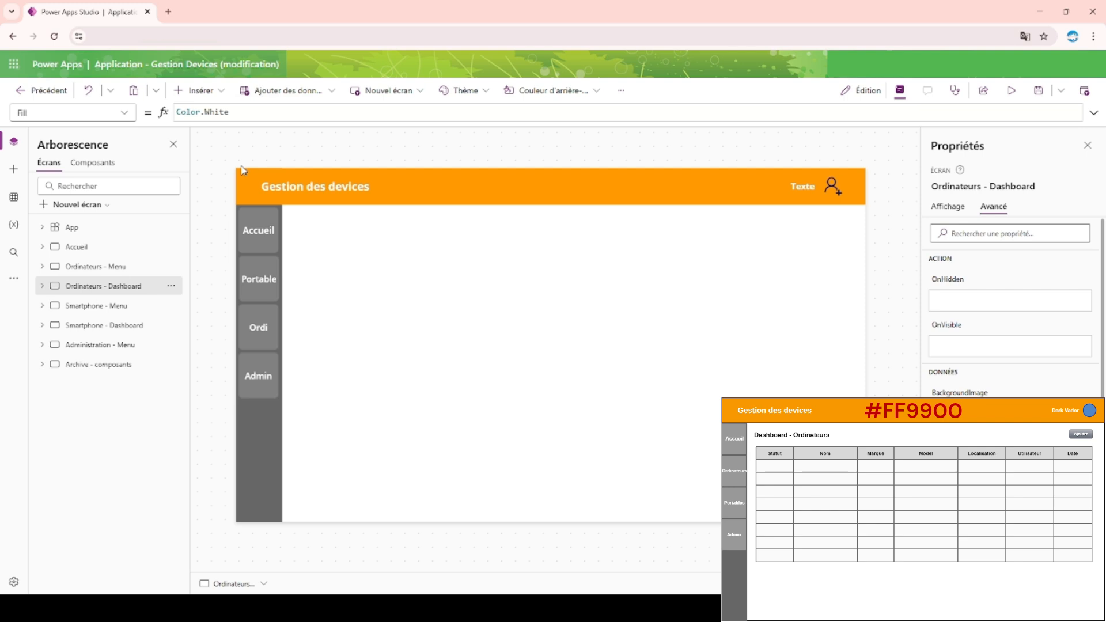
{"action": "left_click_drag", "start_coordinate": [297, 199], "coordinate": [329, 217]}
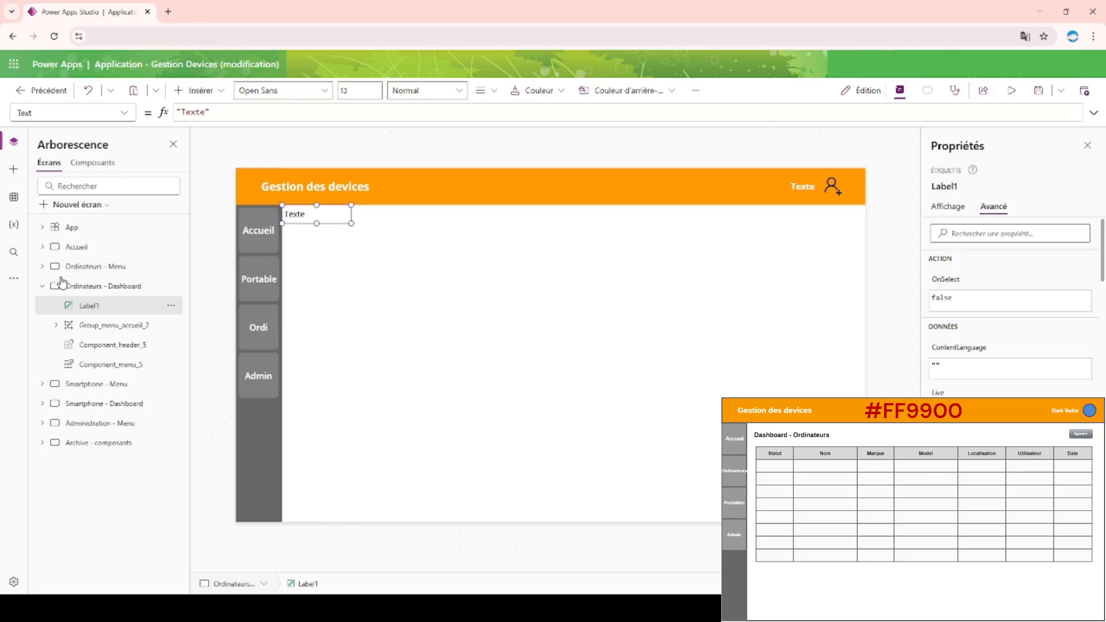
Set the label's text to "Dashboard - Ordinateurs" and widen the label to fit it on one line.
{"action": "double_click", "coordinate": [318, 218]}
{"action": "double_click", "coordinate": [185, 112]}
{"action": "type", "text": "Dashboard - Ordinateurs"}
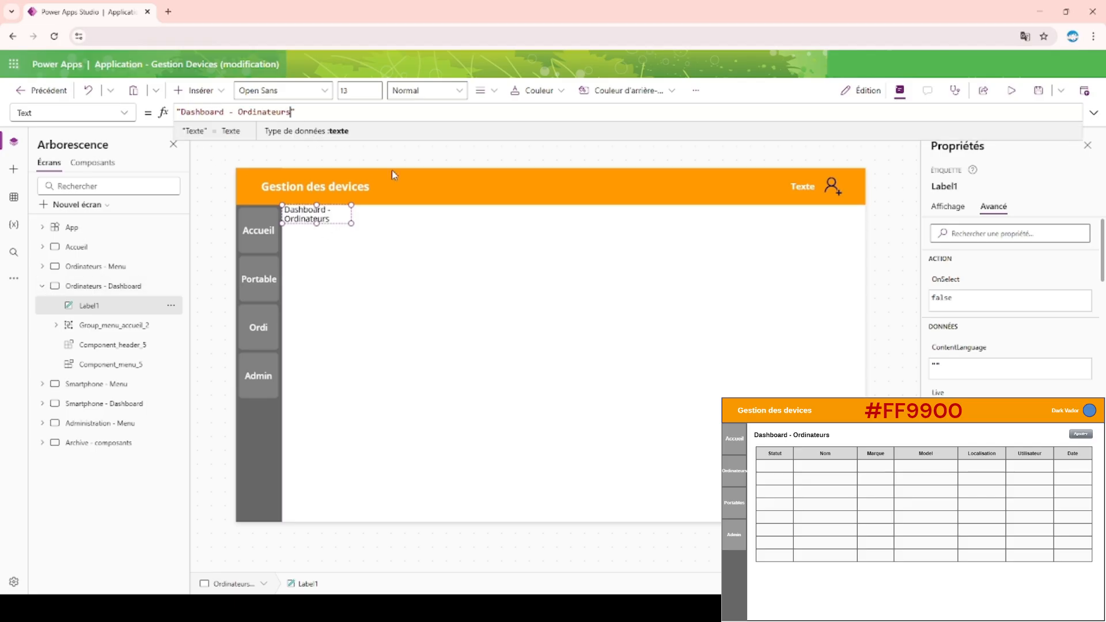
{"action": "left_click", "coordinate": [948, 206]}
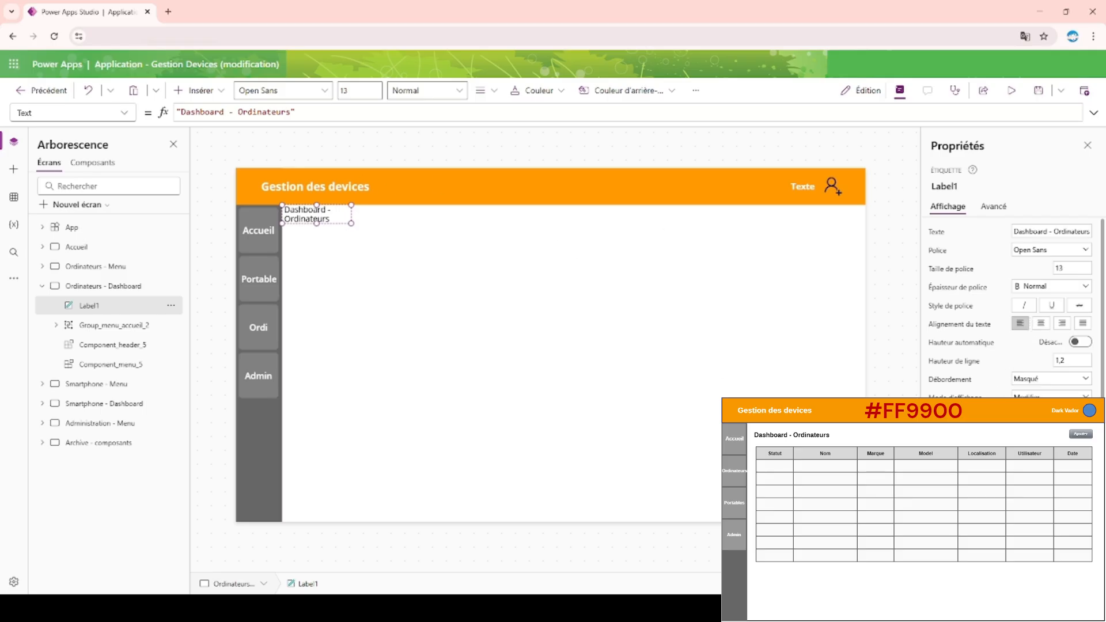
{"action": "left_click_drag", "start_coordinate": [351, 214], "coordinate": [513, 214]}
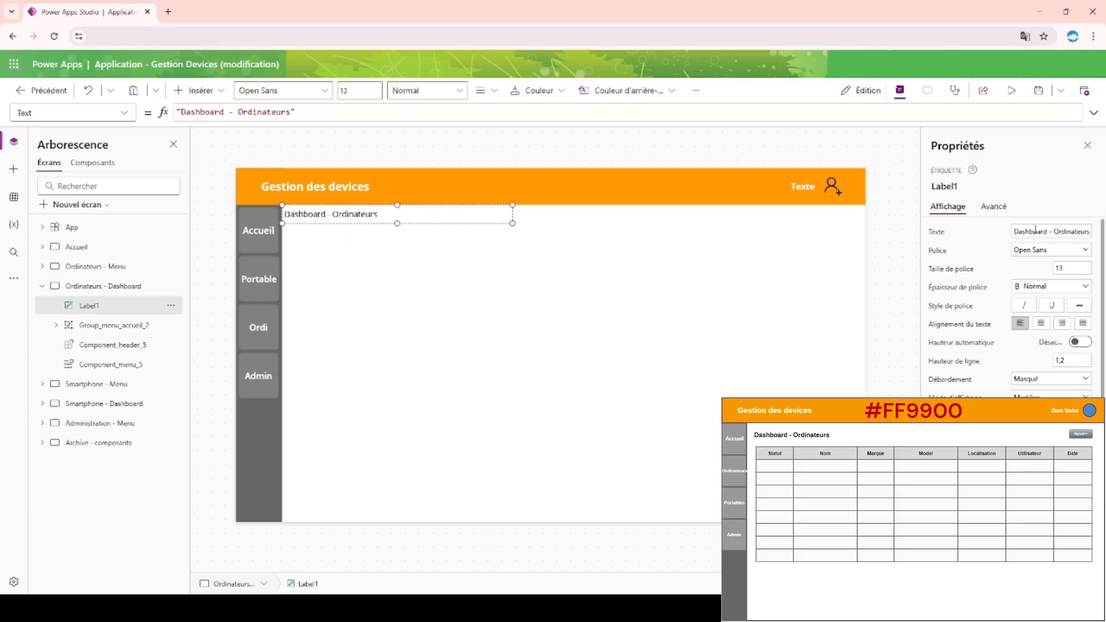
Set the "Dashboard - Ordinateurs" label's font size to 18 and its font weight to Demi-gras, comparing it with Gras.
{"action": "double_click", "coordinate": [1060, 268]}
{"action": "type", "text": "18"}
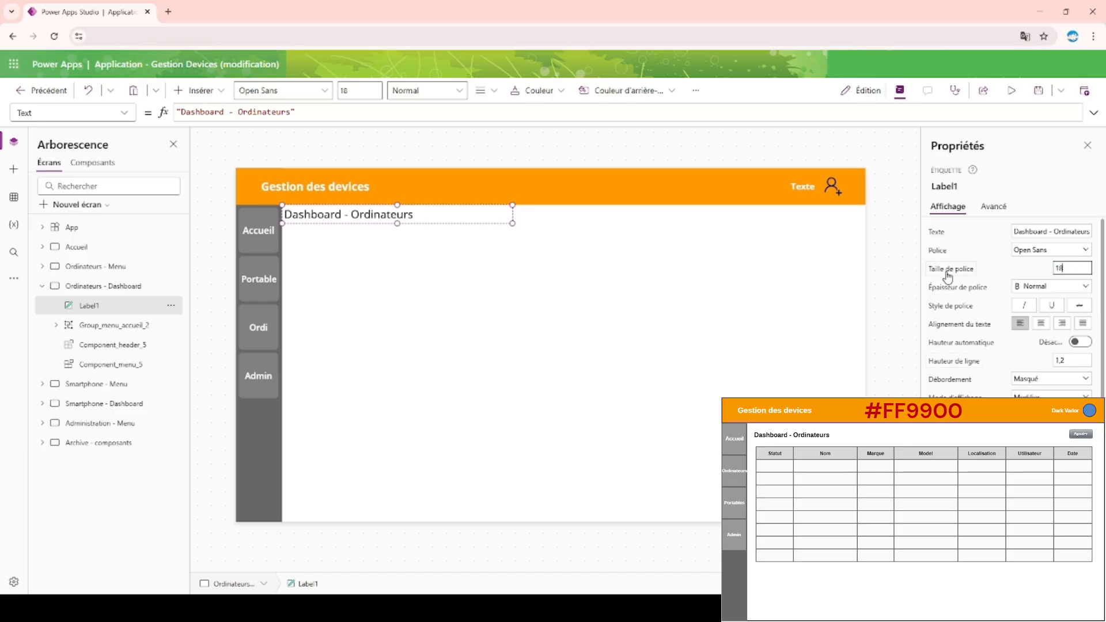
{"action": "left_click", "coordinate": [1035, 289]}
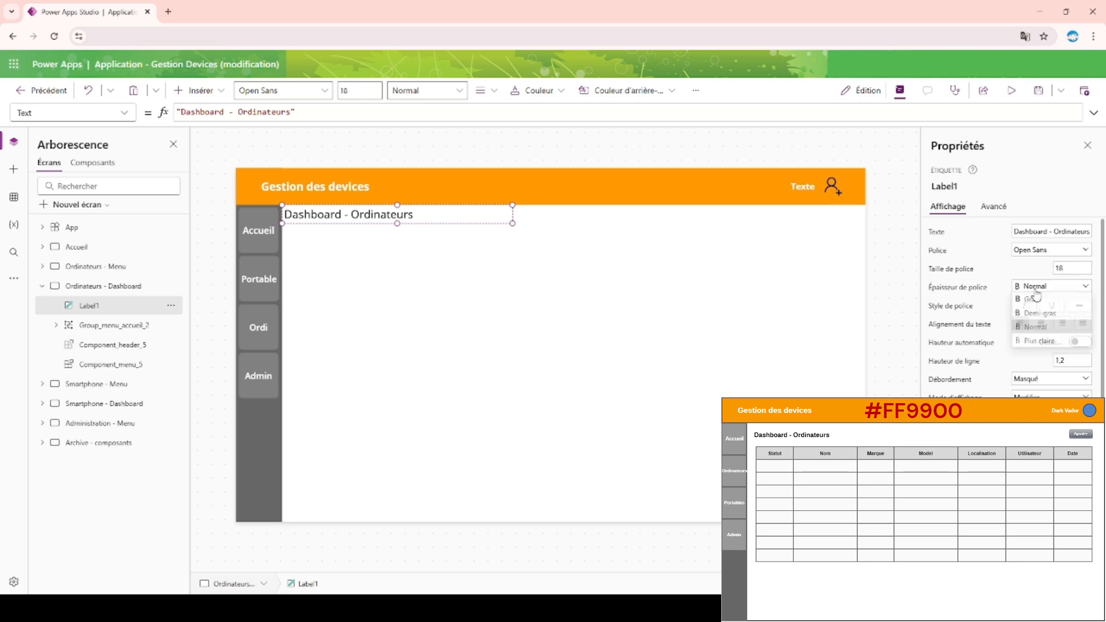
{"action": "left_click", "coordinate": [1038, 311]}
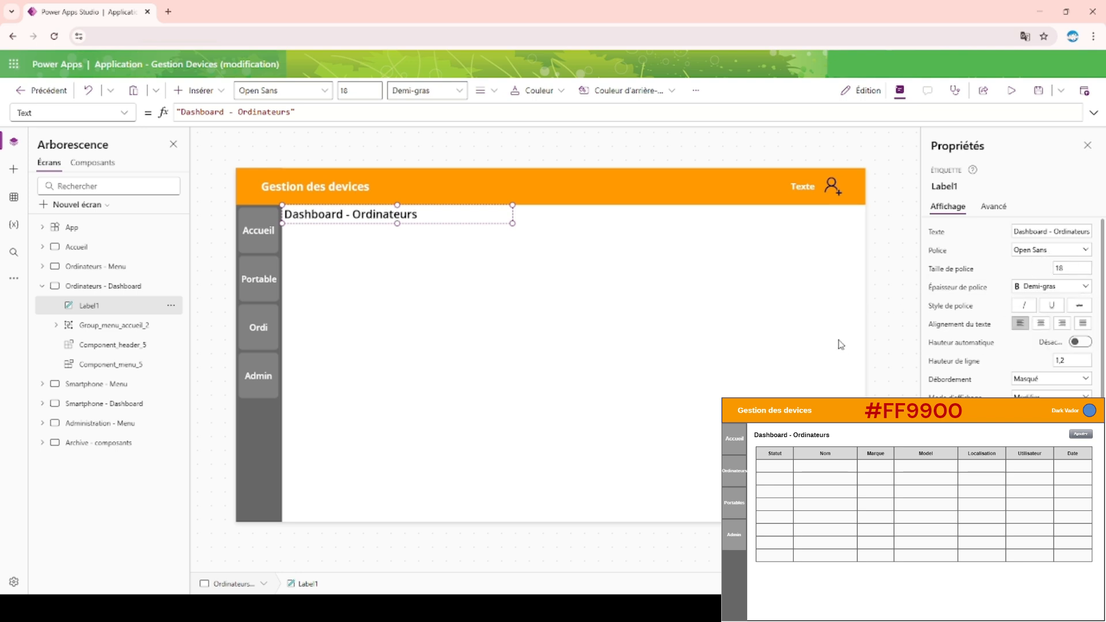
{"action": "left_click", "coordinate": [1032, 288]}
{"action": "left_click", "coordinate": [1035, 301]}
{"action": "left_click", "coordinate": [1047, 291]}
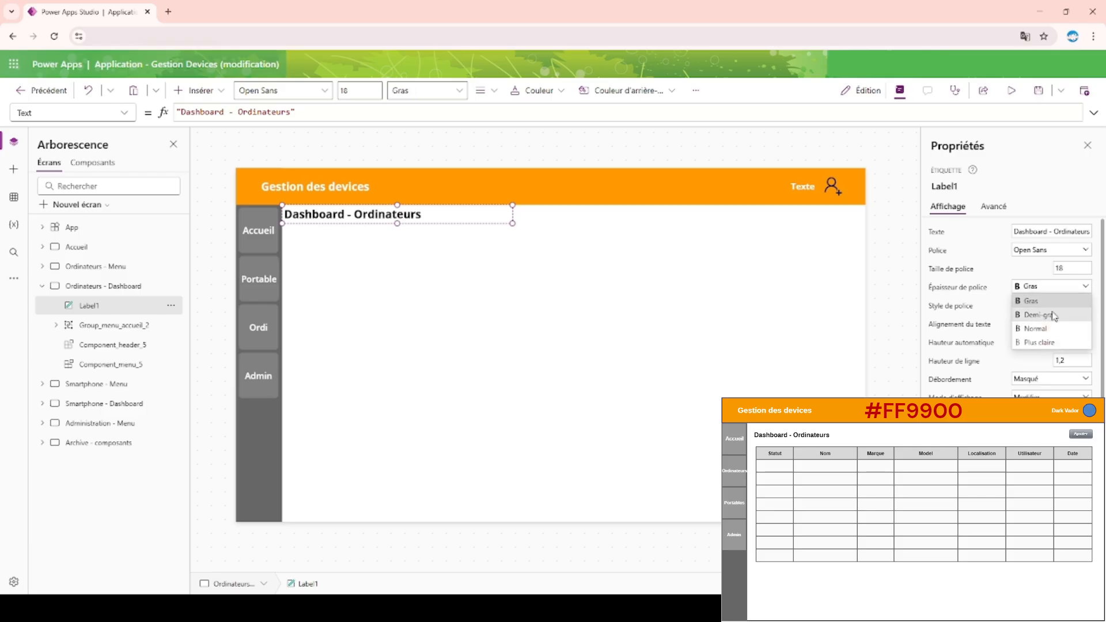
{"action": "left_click", "coordinate": [1045, 313]}
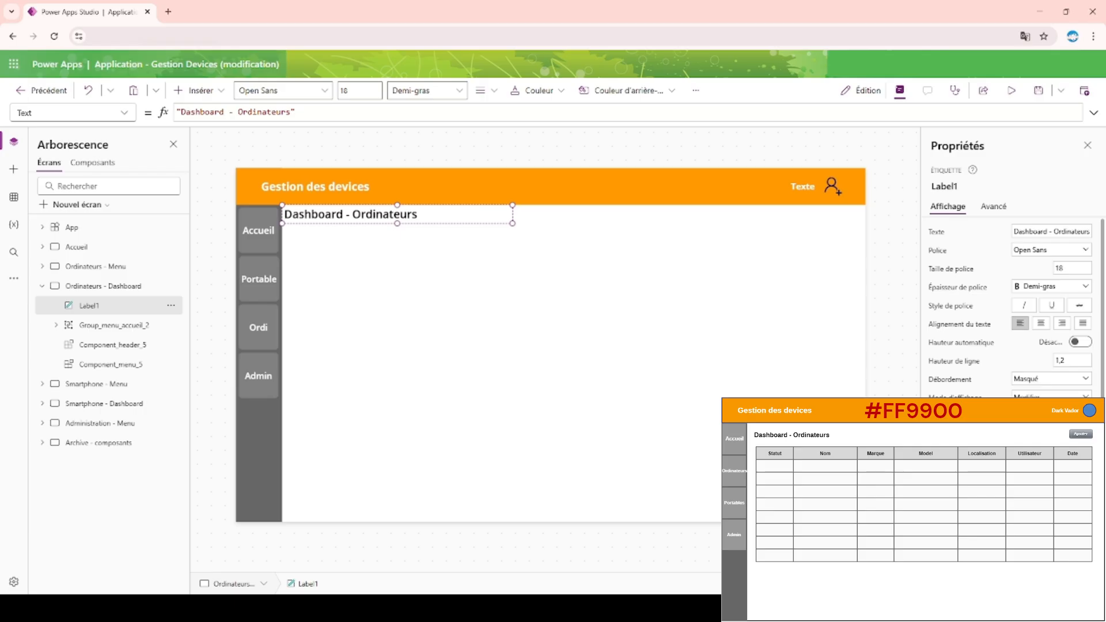
Nudge the "Dashboard - Ordinateurs" label slightly down, away from the orange header.
{"action": "key", "text": "Down"}
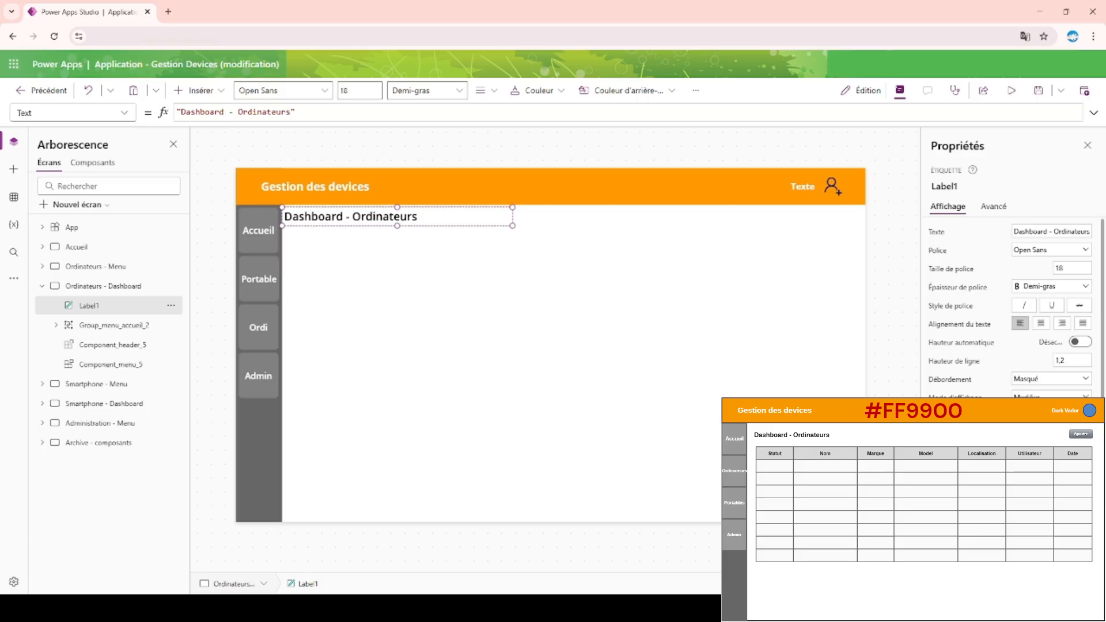
{"action": "key", "text": "Down"}
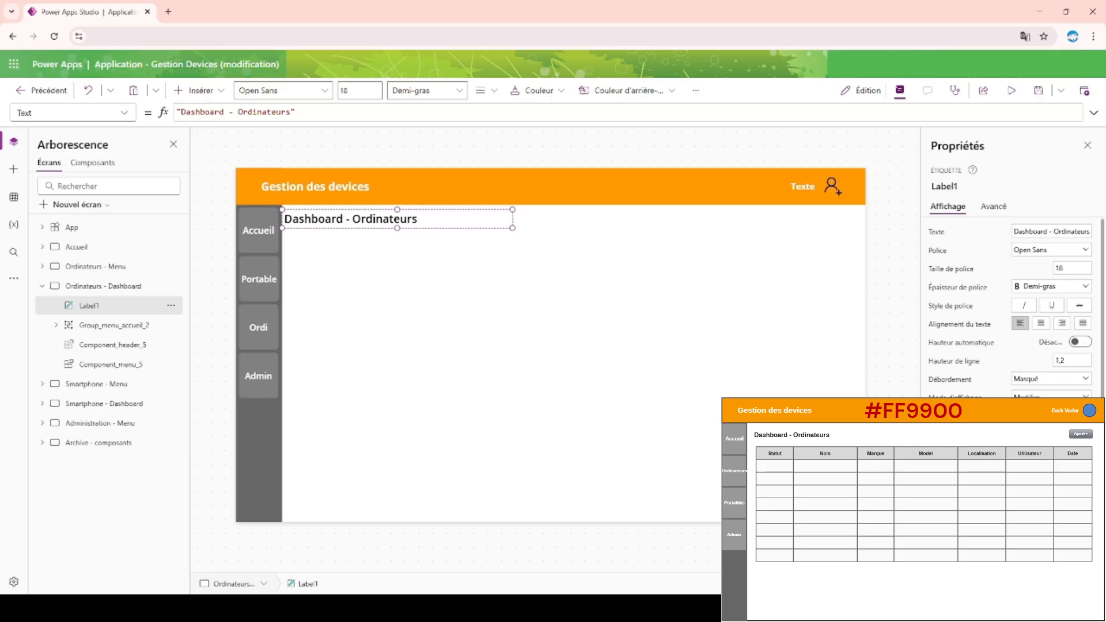
Nudge the "Dashboard - Ordinateurs" label slightly right, away from the grey menu bar.
{"action": "key", "text": "Right"}
{"action": "left_click", "coordinate": [444, 149]}
{"action": "left_click", "coordinate": [438, 221]}
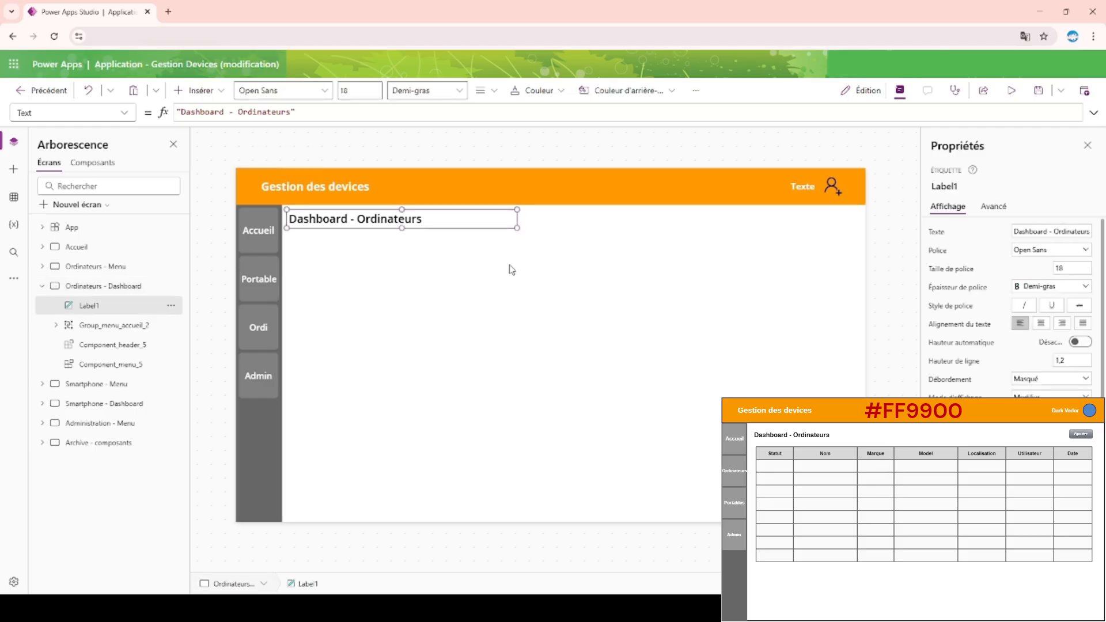
Rename the "Dashboard - Ordinateurs" label control as Titre_section_ordinateur_menu.
{"action": "double_click", "coordinate": [104, 304]}
{"action": "type", "text": "Titre"}
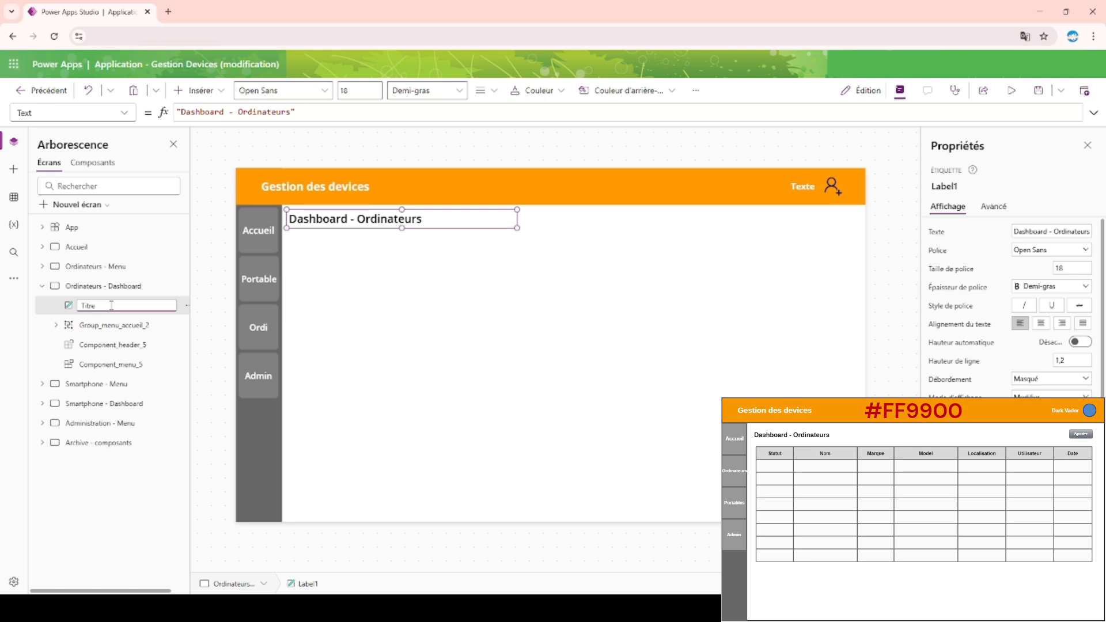
{"action": "type", "text": "__section"}
{"action": "type", "text": "_ordinateur"}
{"action": "type", "text": "_dash"}
{"action": "key", "text": "Return"}
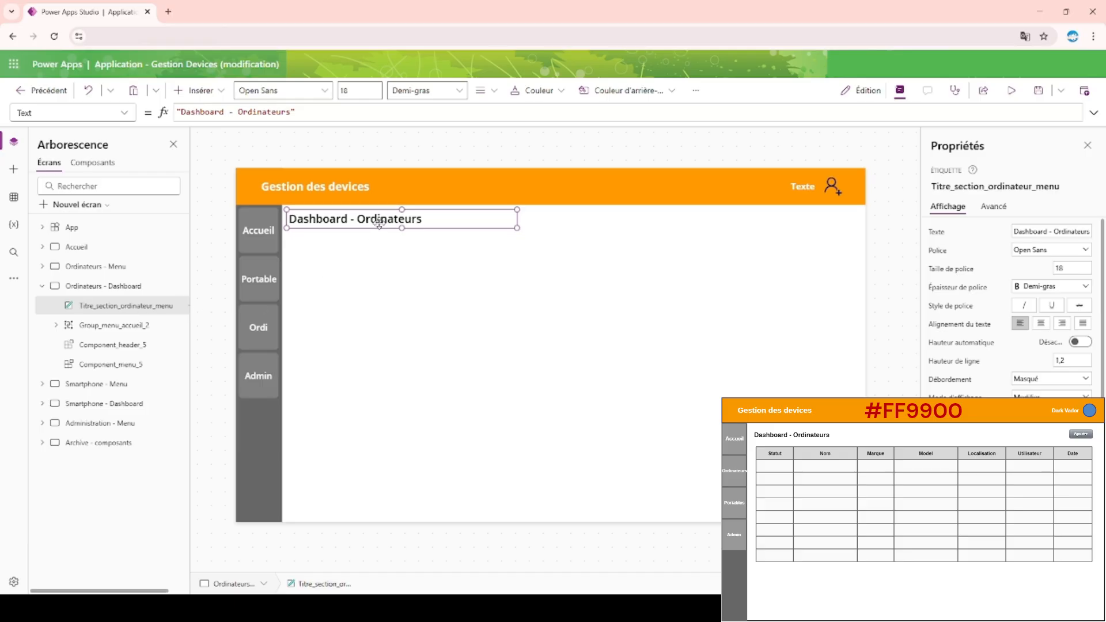
Copy the "Dashboard - Ordinateurs" title label onto the Smartphone - Dashboard screen.
{"action": "left_click", "coordinate": [43, 286]}
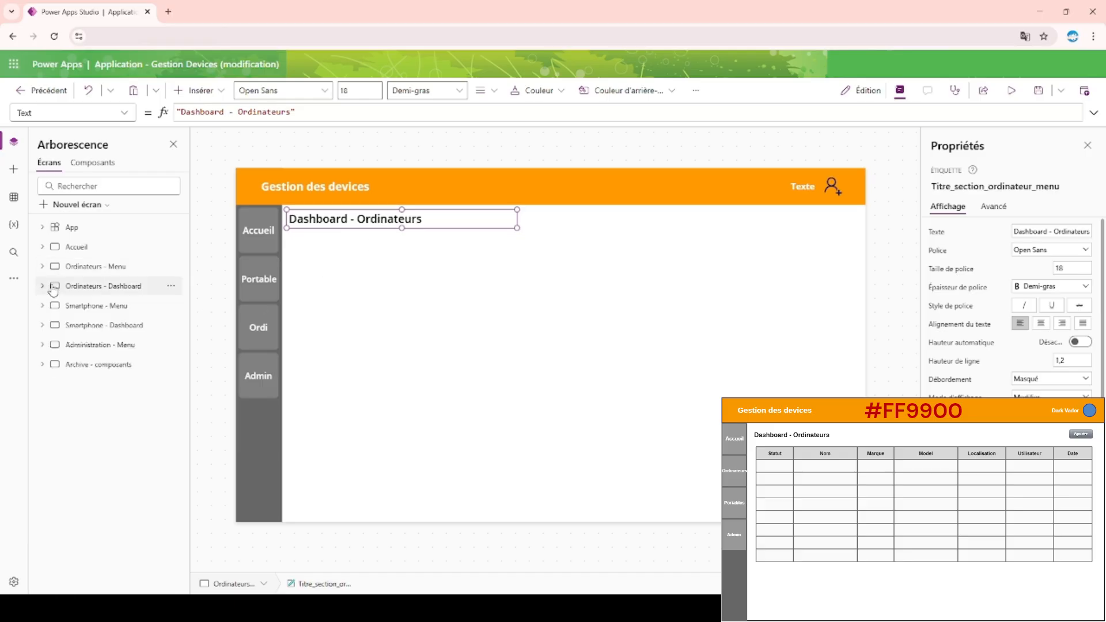
{"action": "left_click", "coordinate": [141, 326]}
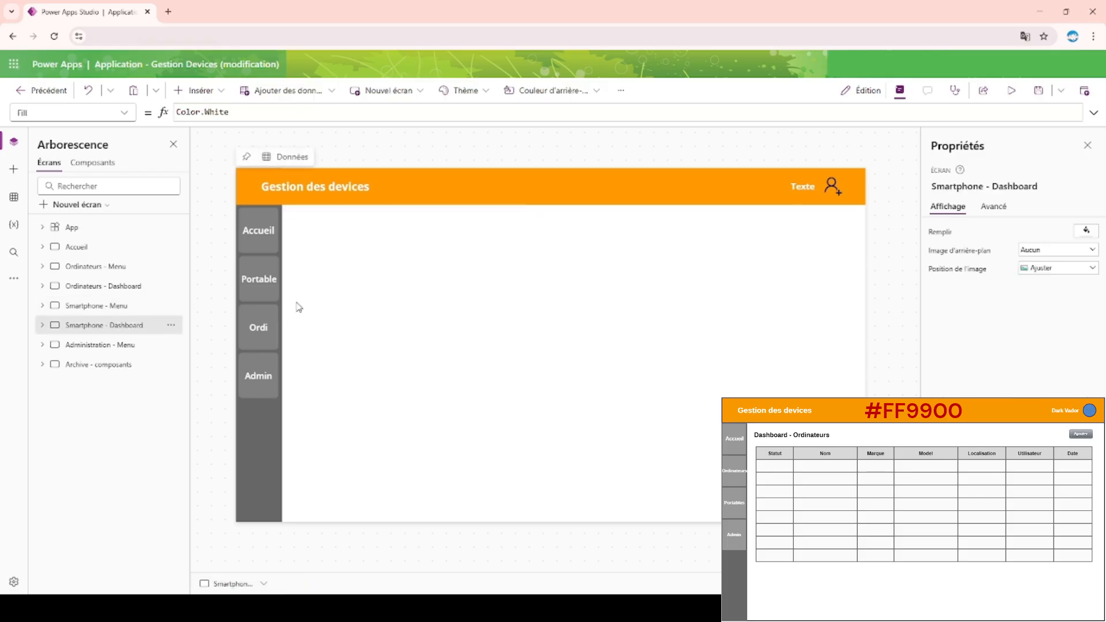
{"action": "key", "text": "ctrl+v"}
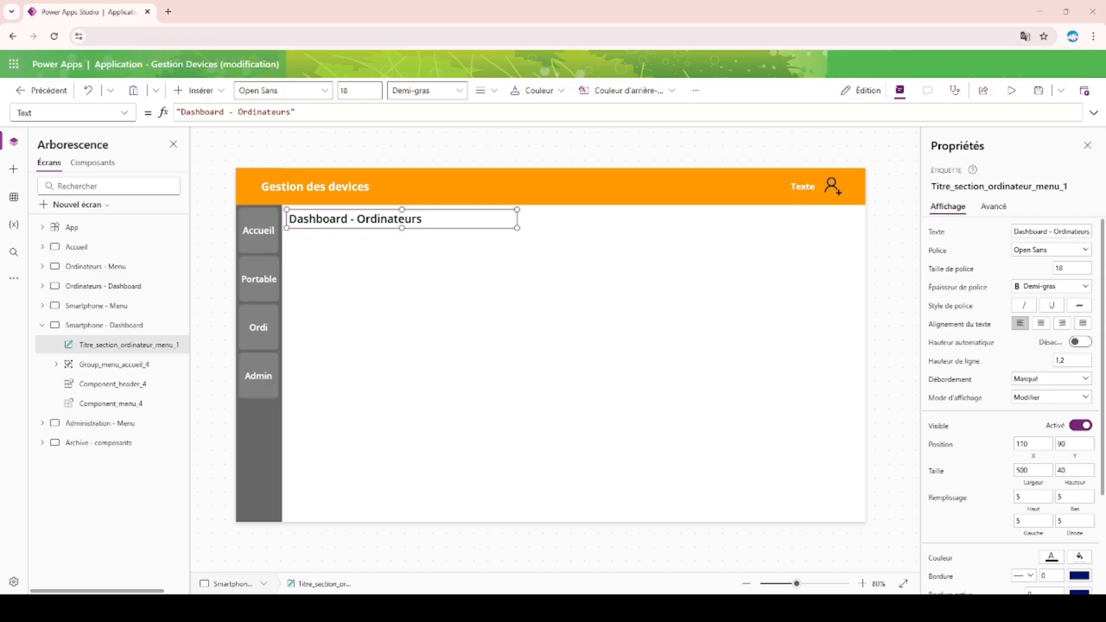
Change the copied title's text to "Dashboard - Smartphone" and collapse the Smartphone - Dashboard screen in the tree.
{"action": "double_click", "coordinate": [394, 222]}
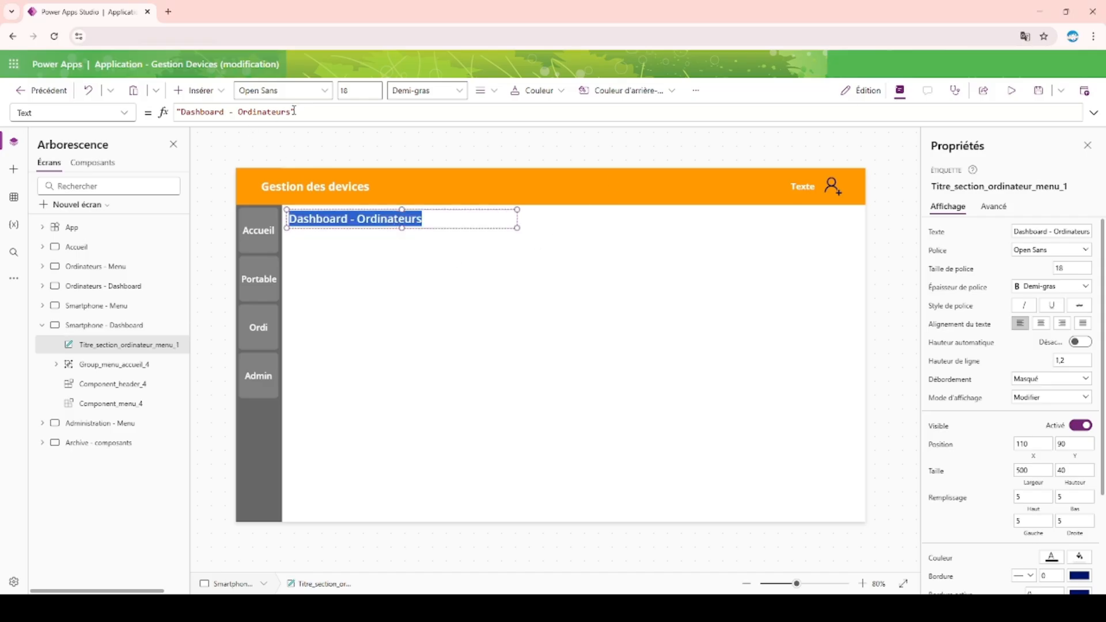
{"action": "left_click_drag", "start_coordinate": [292, 112], "coordinate": [182, 115]}
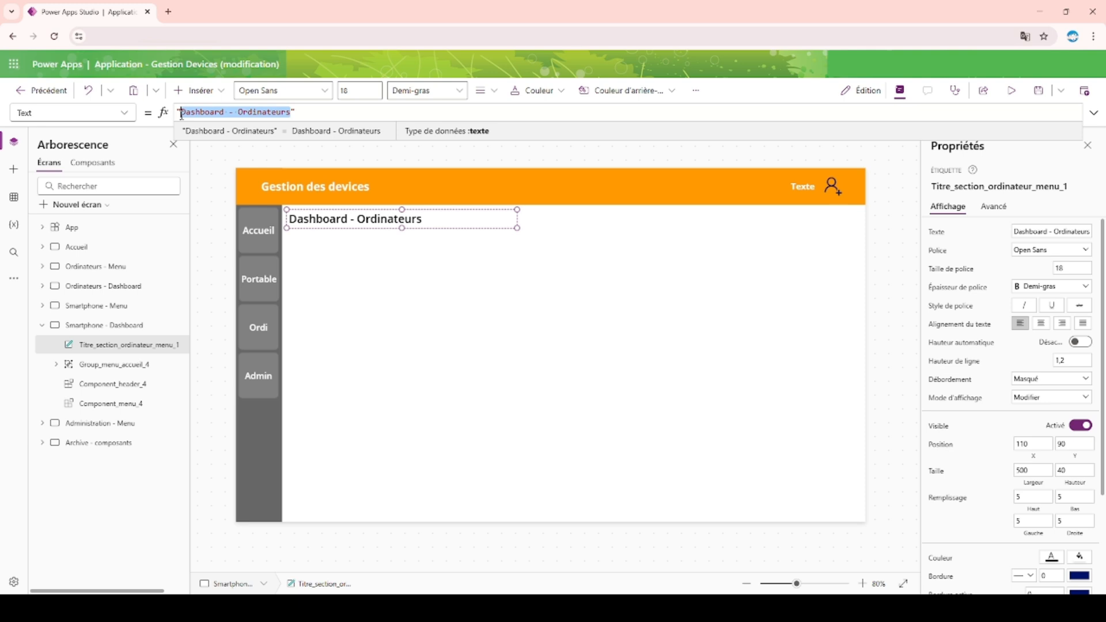
{"action": "type", "text": "Dashboard - Smartphone"}
{"action": "left_click", "coordinate": [220, 155]}
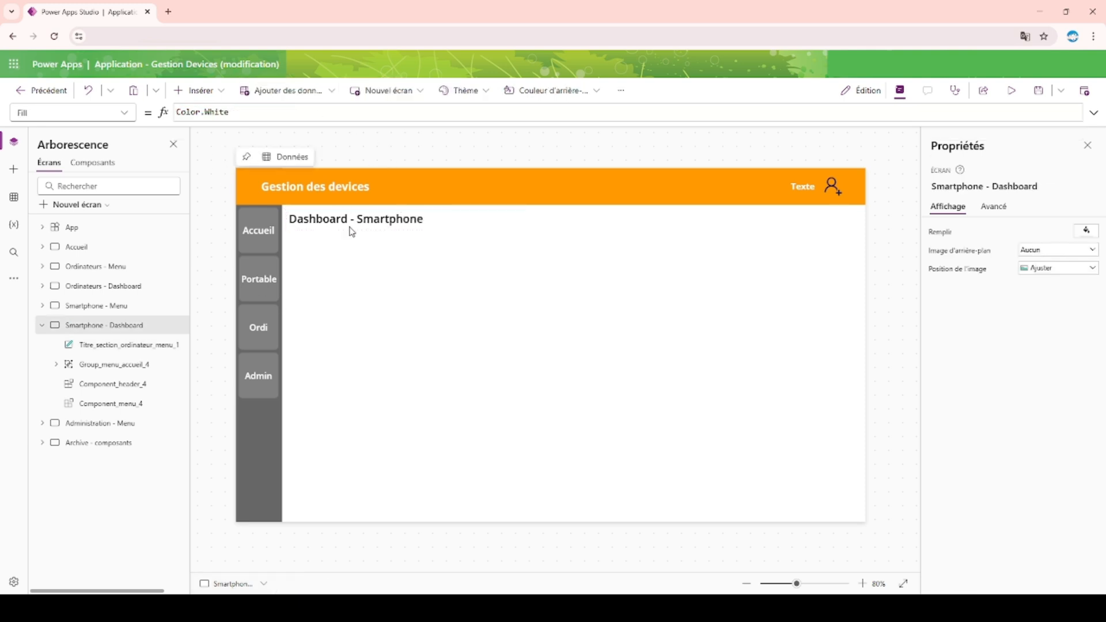
{"action": "left_click", "coordinate": [42, 326]}
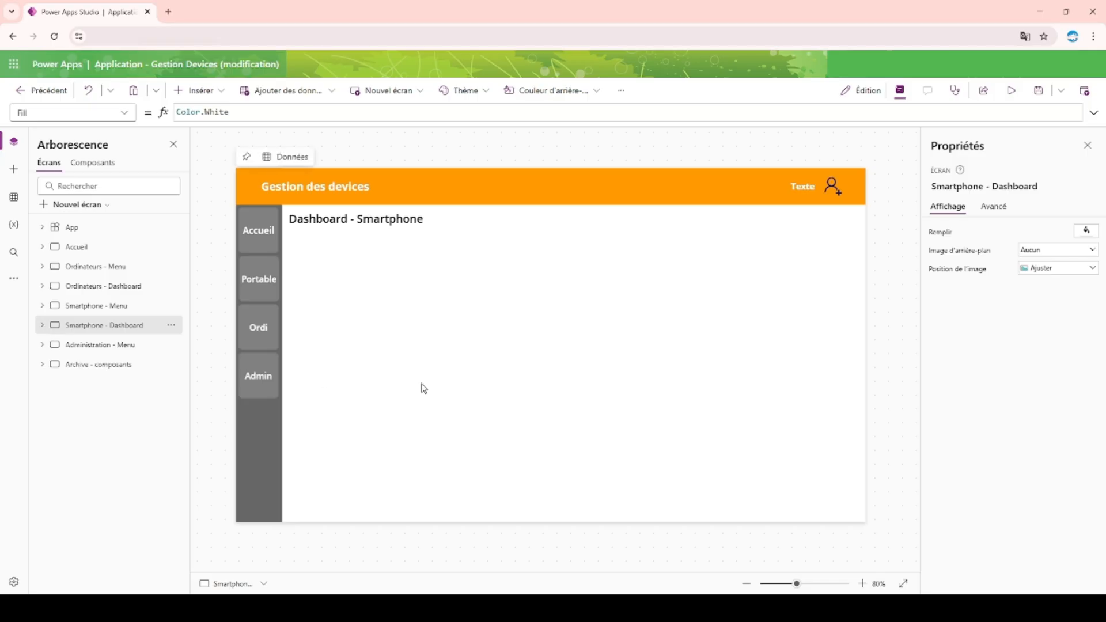